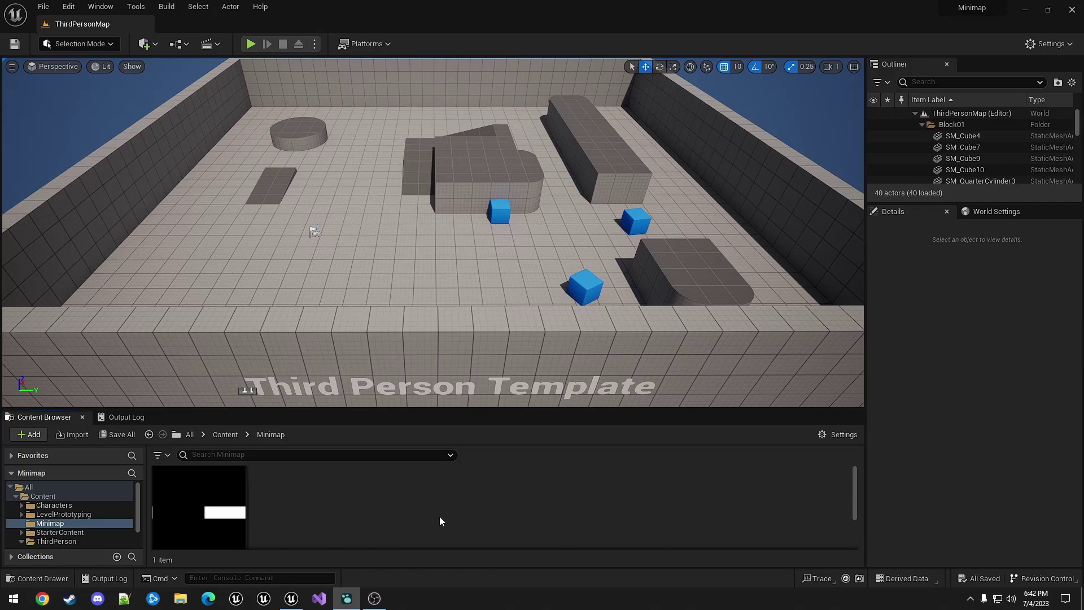
Create a Render Target texture asset named RT_Minimap in the Minimap folder.
right_click(302, 508)
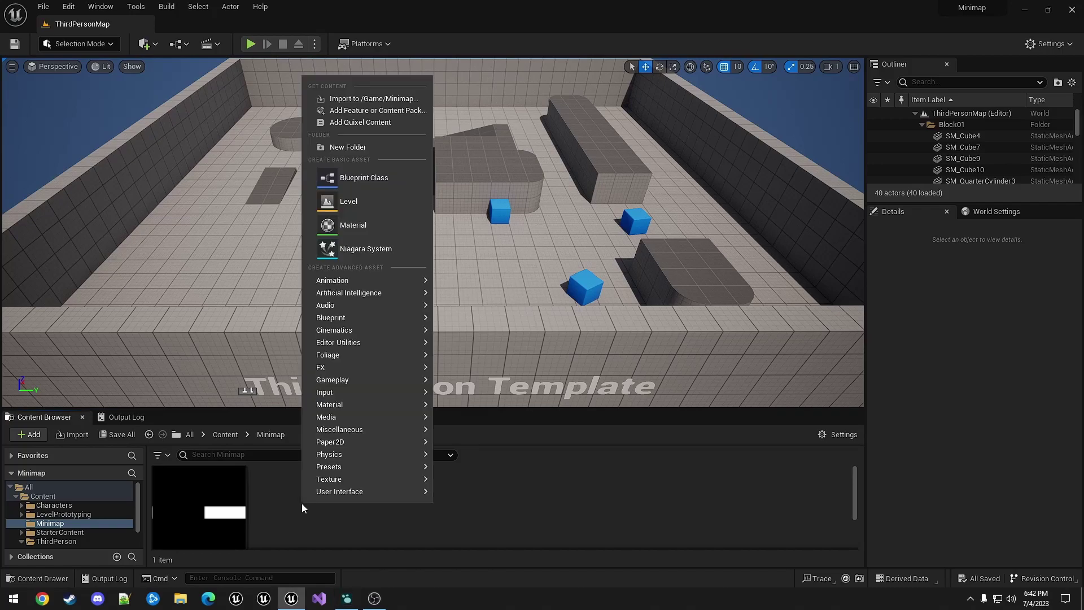
mouse_move(330, 481)
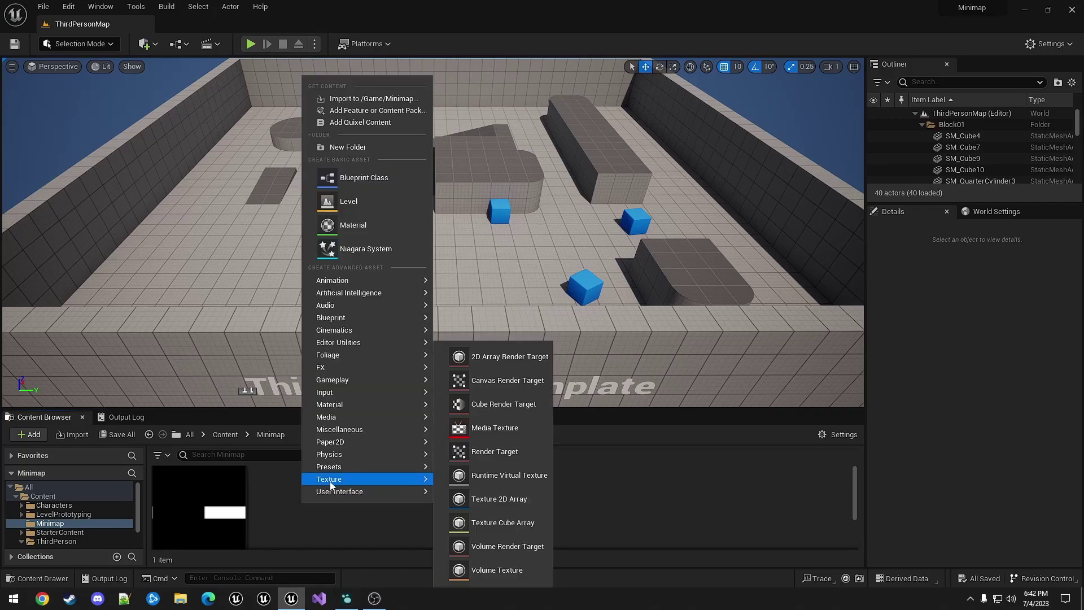
click(501, 455)
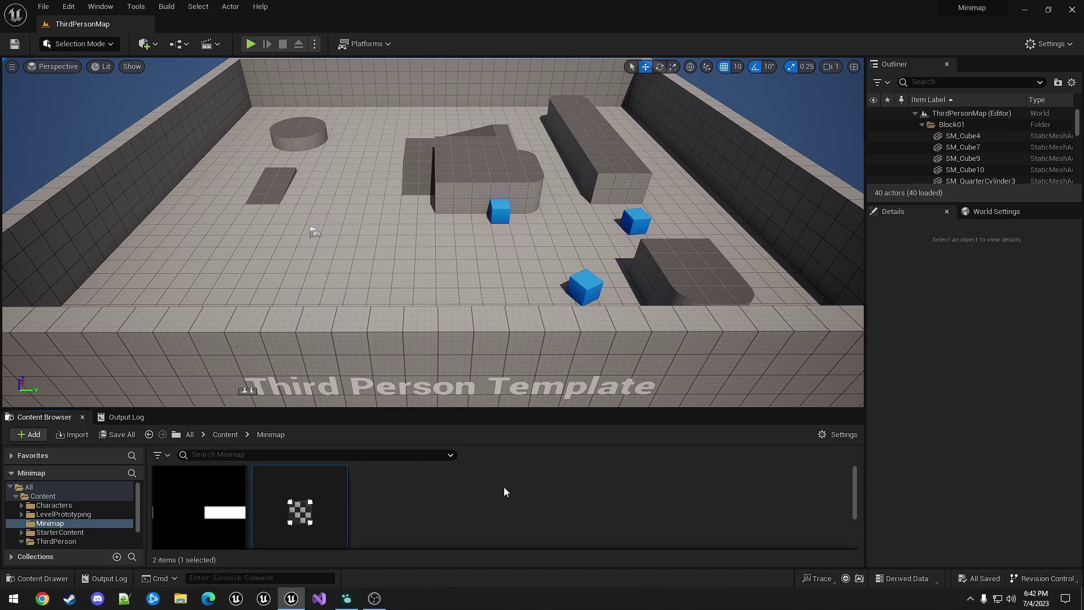
text(RT_)
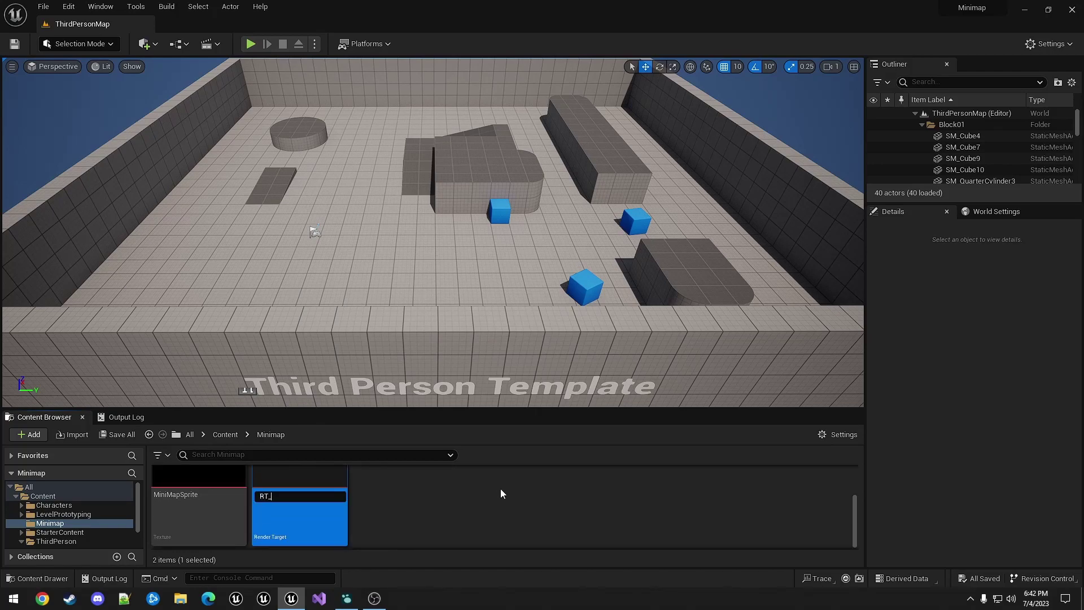
text(Minimap)
key(Return)
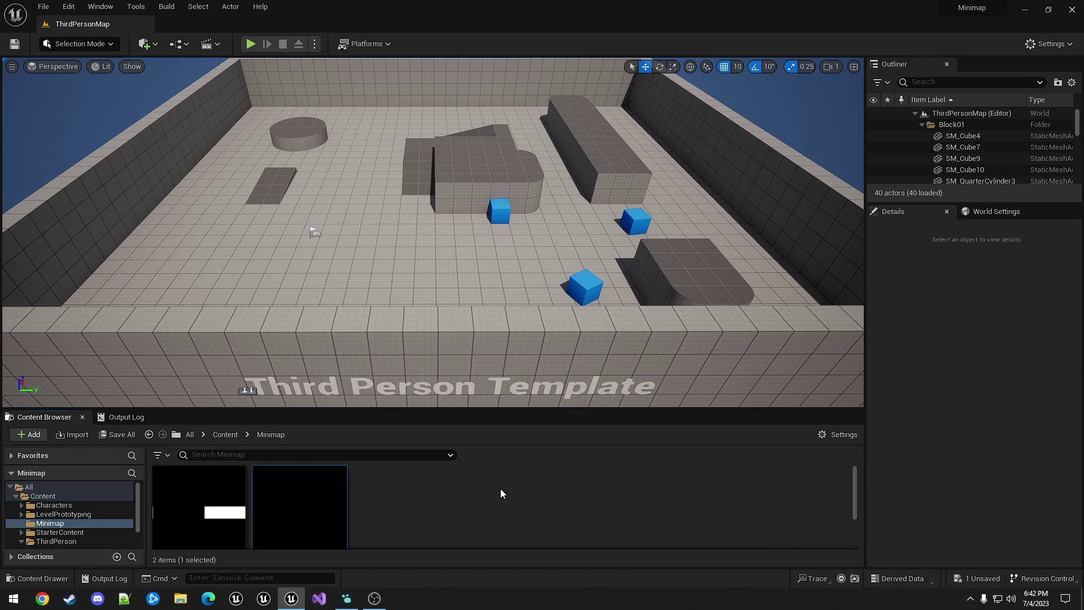
Create a material from the RT_Minimap render target and name it MAT_Minimap.
drag(429, 409, 442, 332)
click(384, 449)
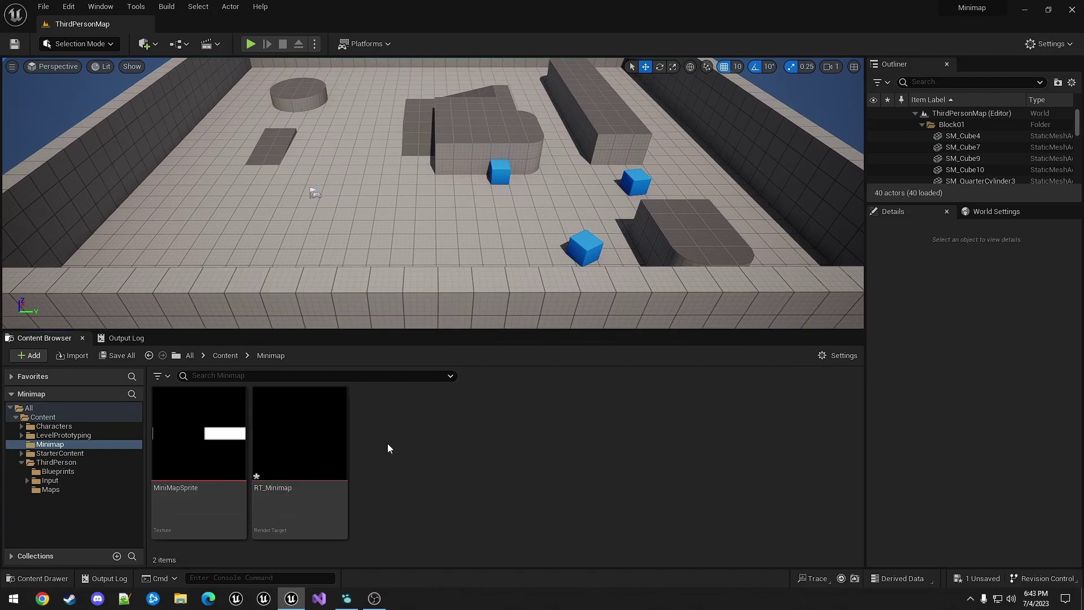
right_click(298, 439)
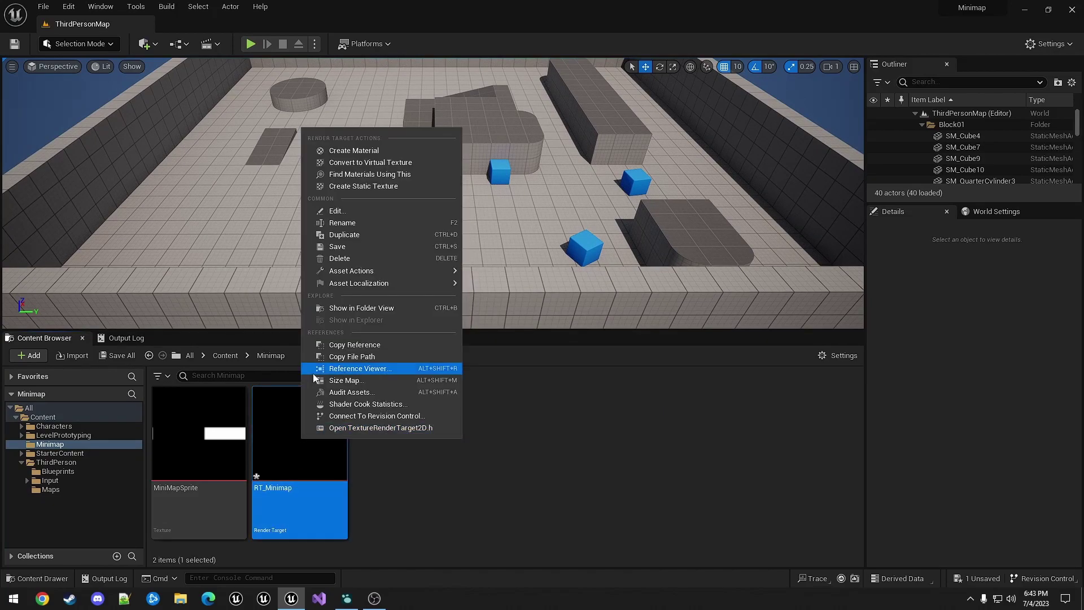
click(351, 150)
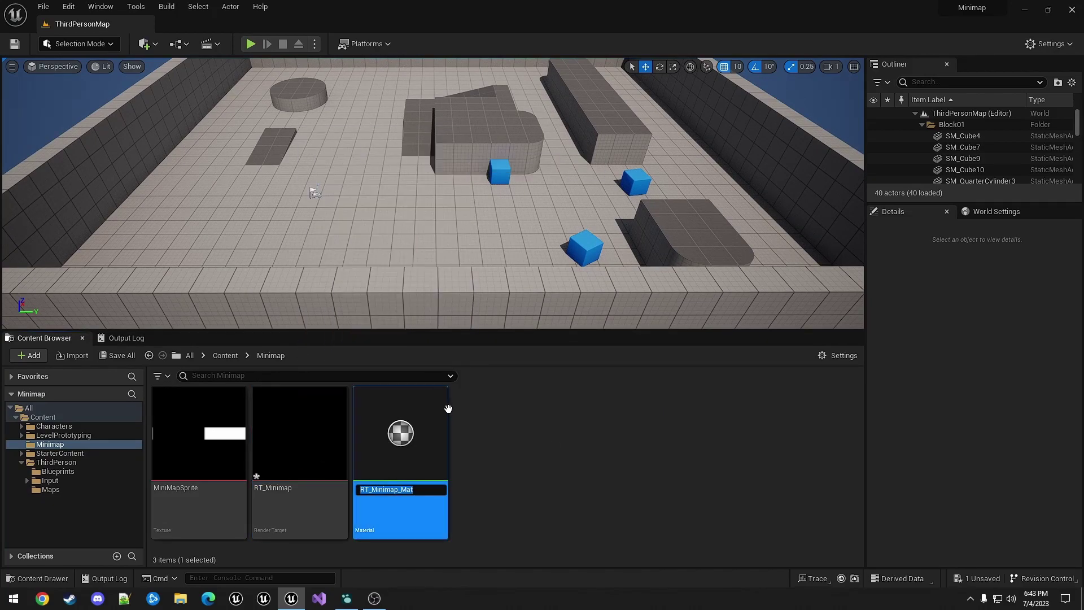
text(MAT_Minimap)
key(Return)
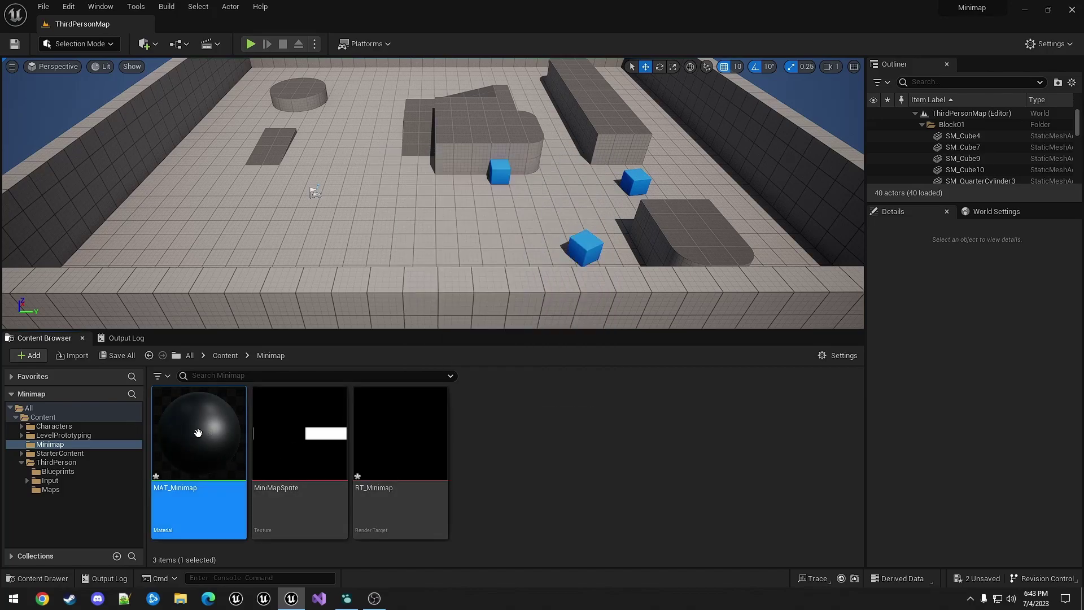
Open MAT_Minimap and change the Asset Editor Open Location preference so asset editors open in the main window.
double_click(199, 432)
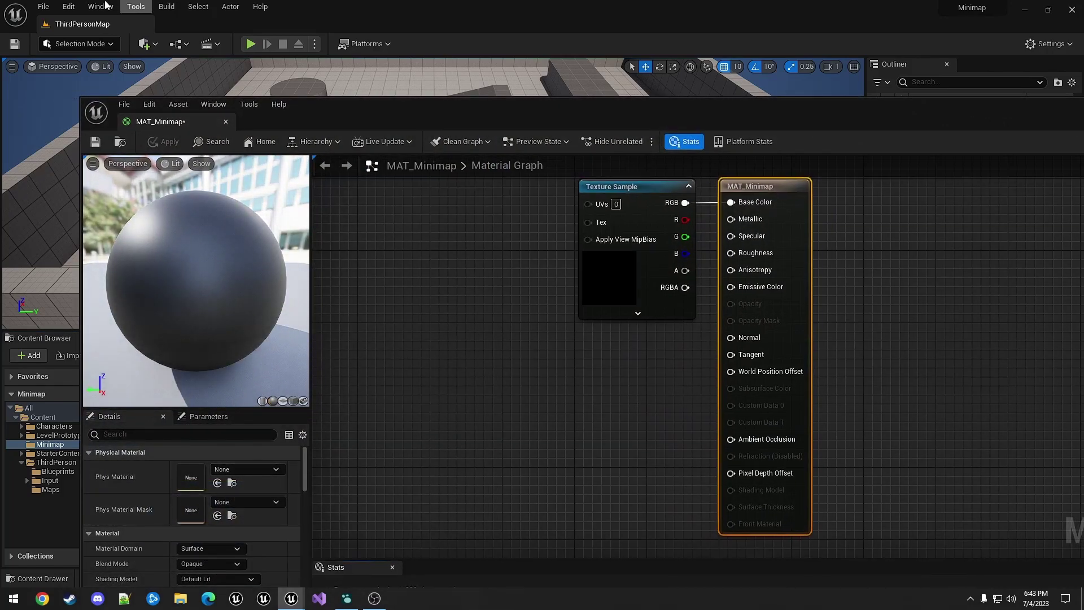
click(68, 6)
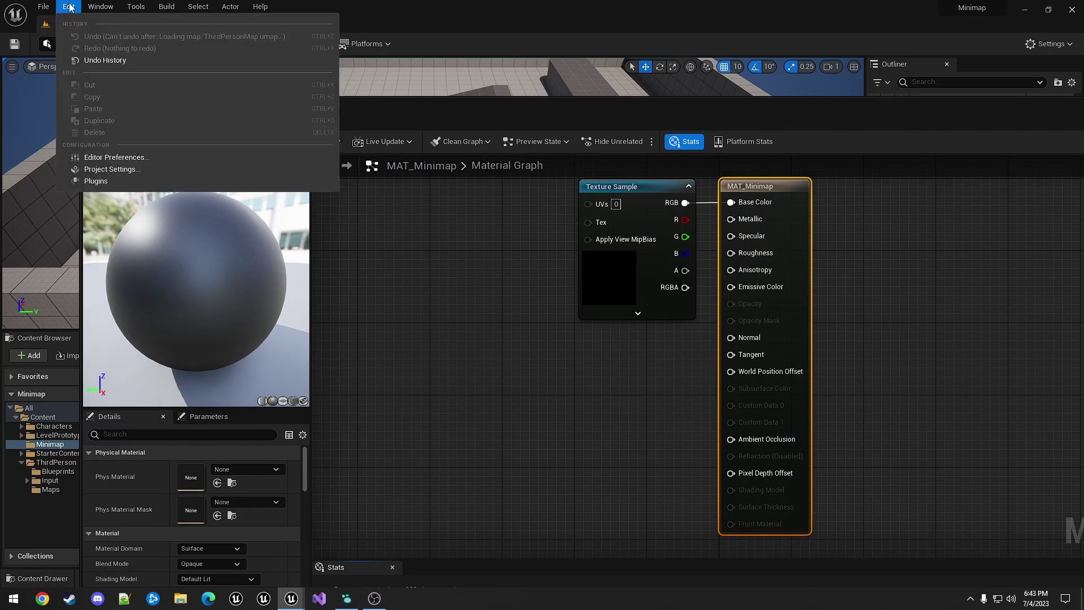
click(93, 158)
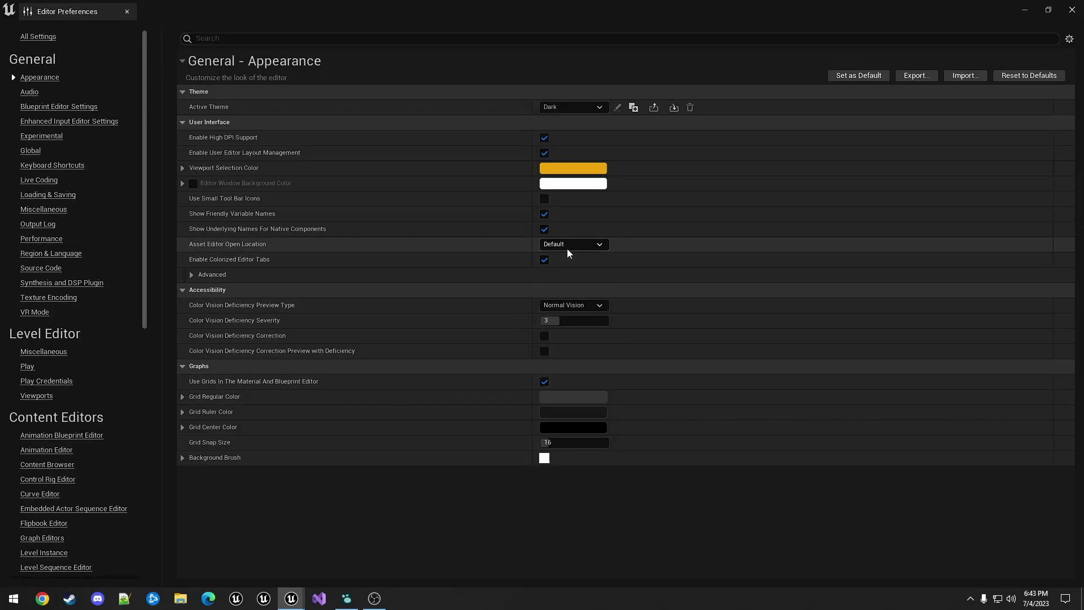
click(567, 246)
click(564, 276)
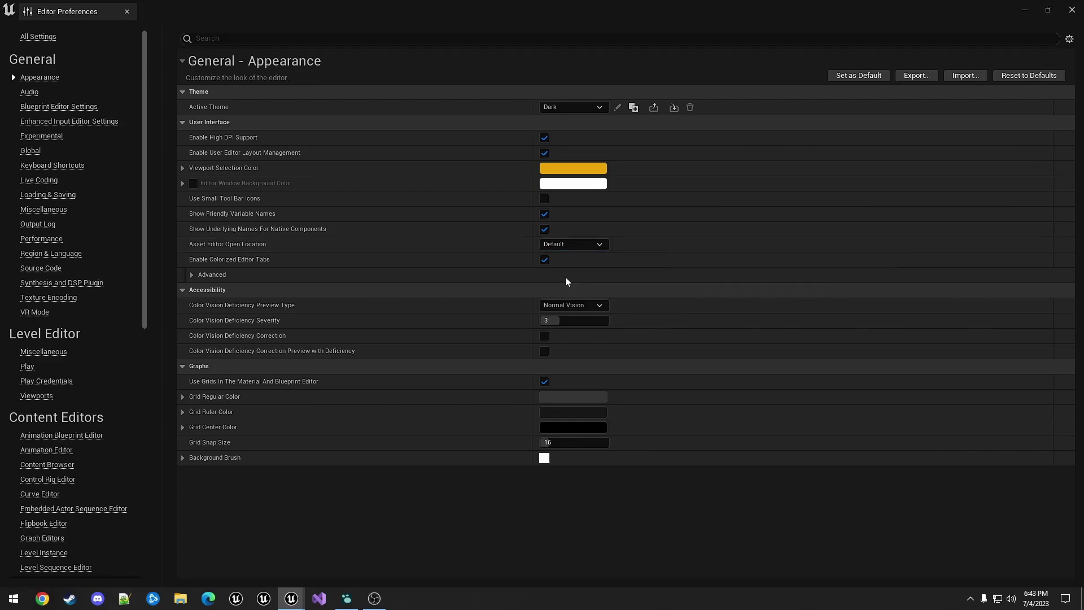
click(128, 12)
Reopen the MAT_Minimap material and set its Material Domain to User Interface.
click(226, 122)
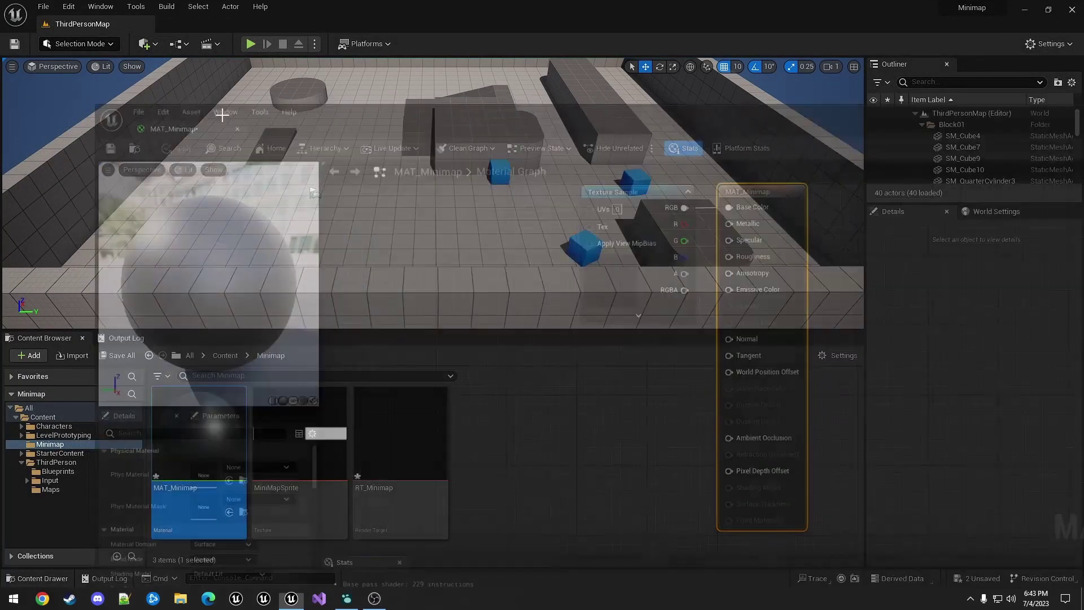
double_click(191, 438)
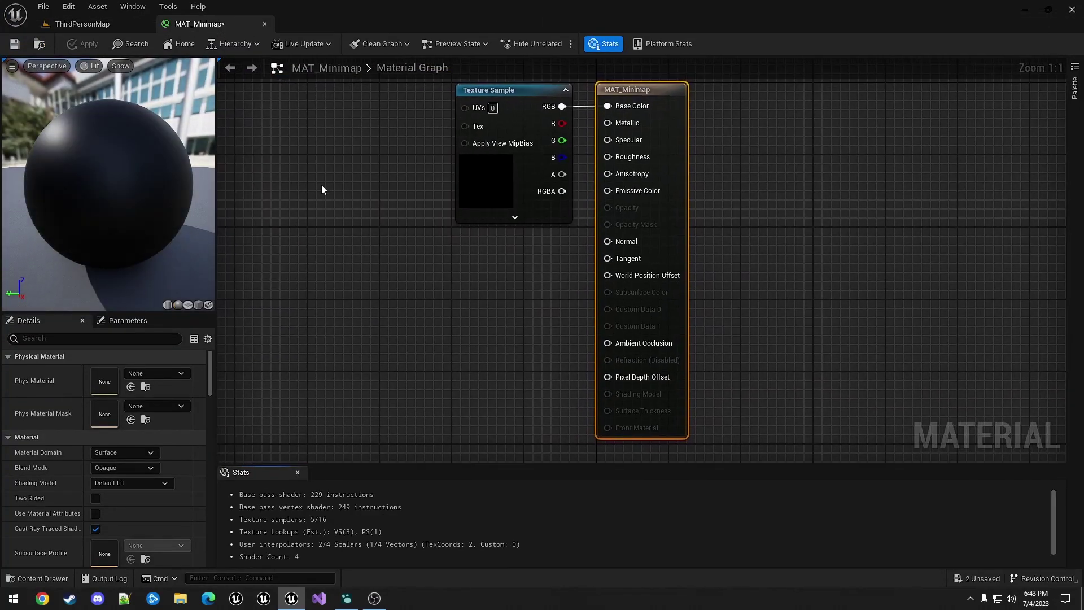
click(142, 454)
click(130, 511)
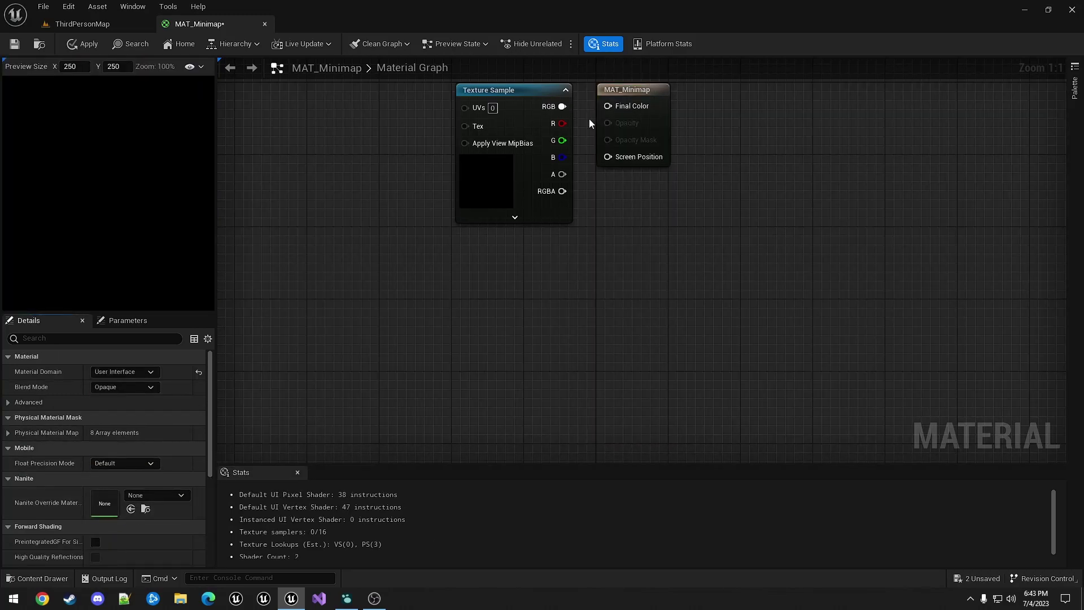
Connect the Texture Sample's RGB output to Final Color, then apply, save and close MAT_Minimap.
drag(562, 106, 612, 107)
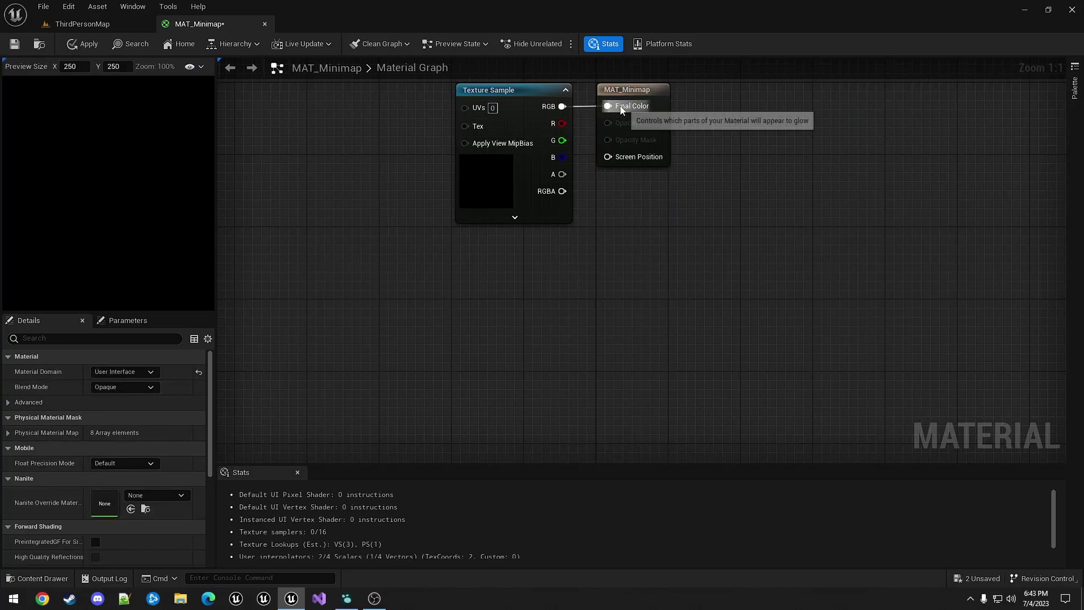
click(72, 45)
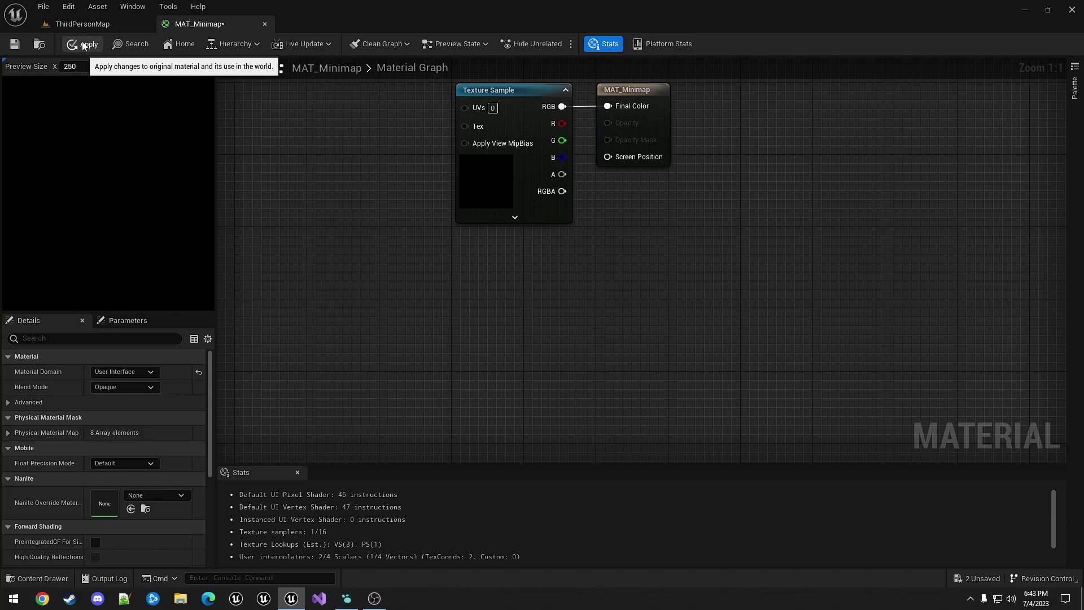
click(14, 44)
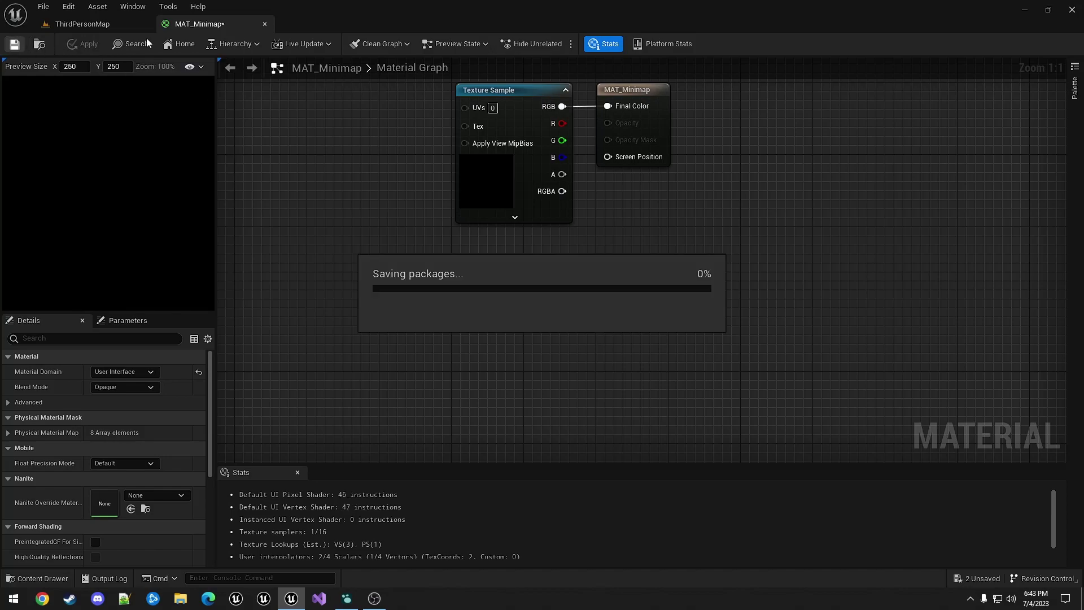
click(265, 25)
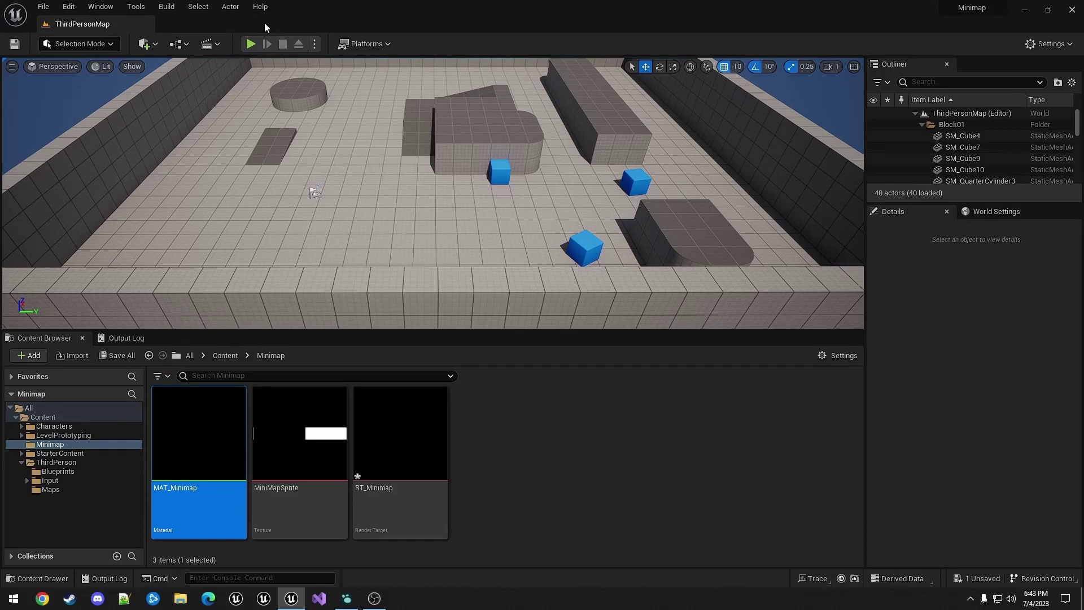
Open the BP_ThirdPersonCharacter blueprint from ThirdPerson/Blueprints and add a Spring Arm component with its default name.
click(64, 470)
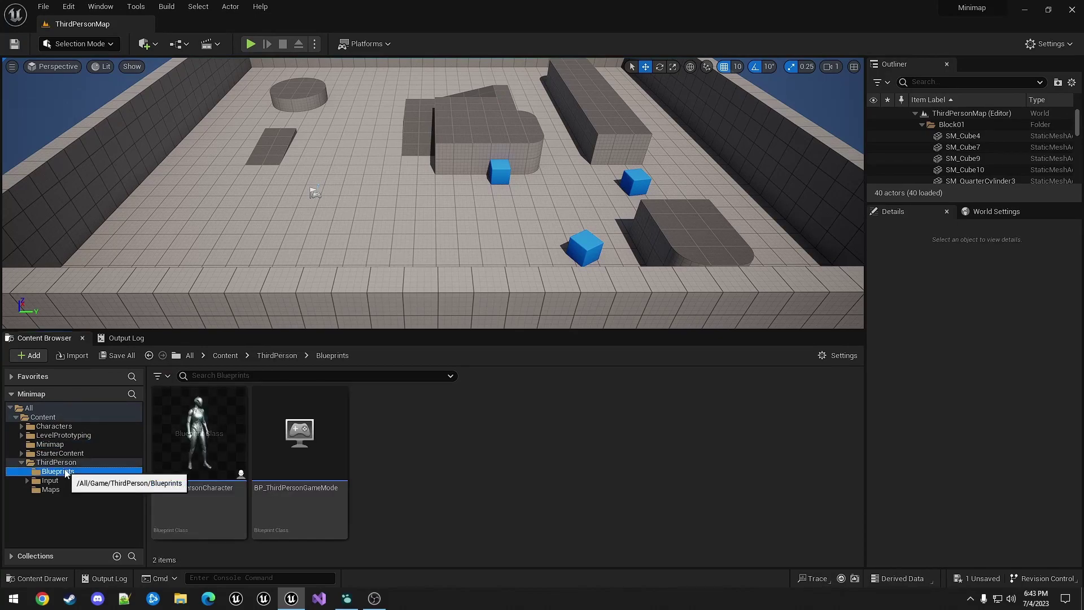
double_click(186, 433)
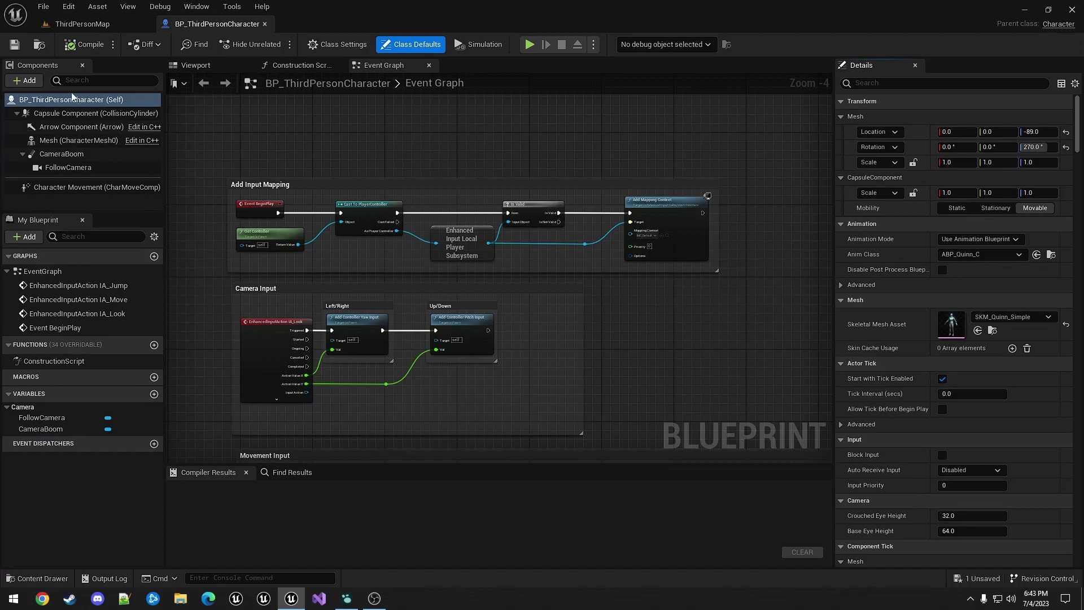
click(26, 81)
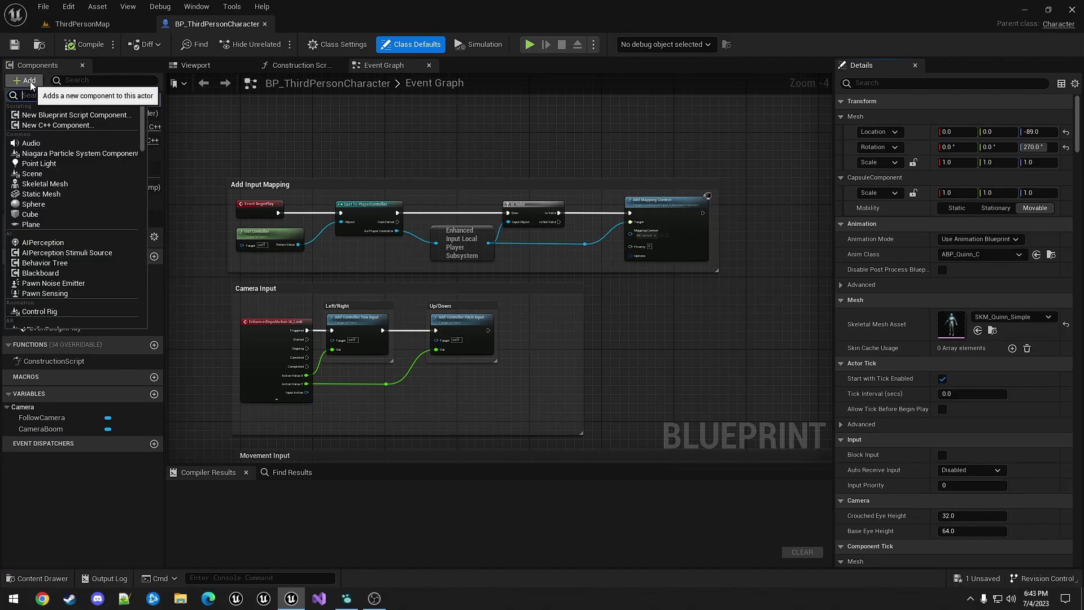
text(spring)
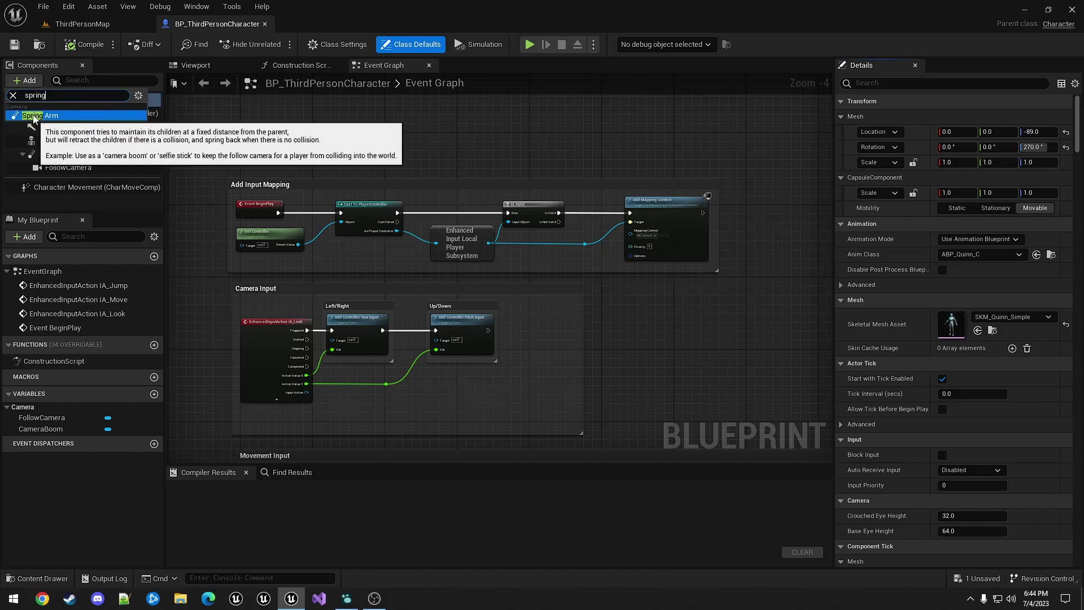
click(90, 115)
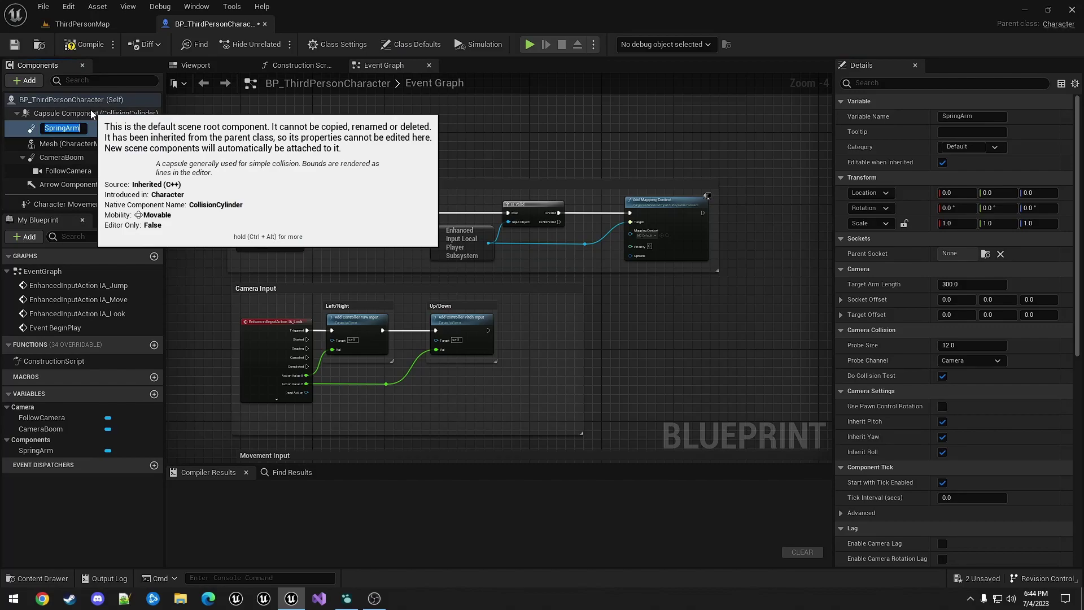
key(Return)
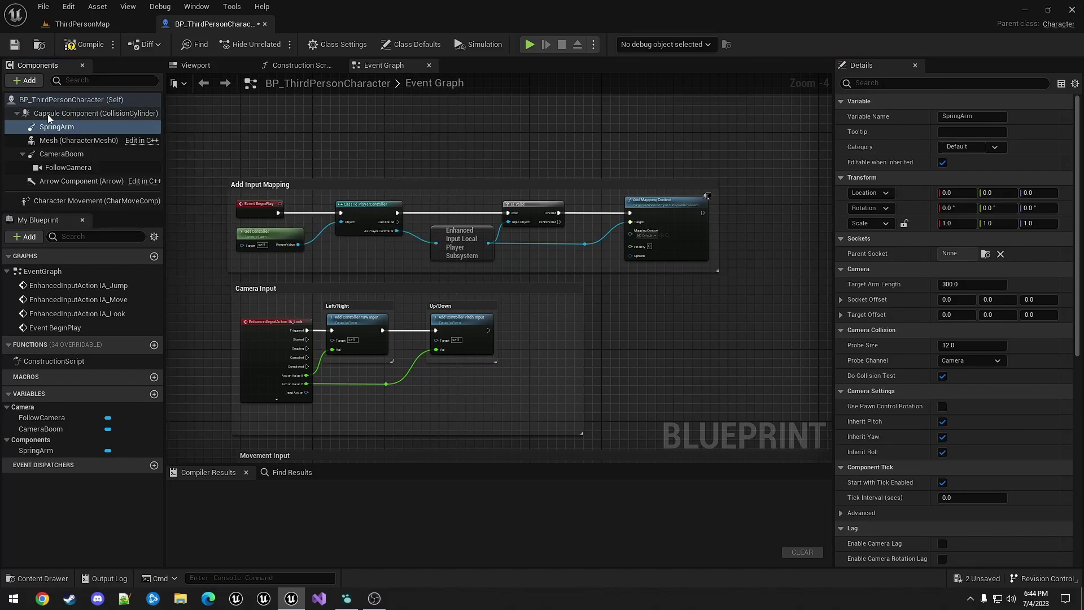
Add a Scene Capture Component 2D as a child of the SpringArm, keeping its default name.
click(29, 81)
text(scene)
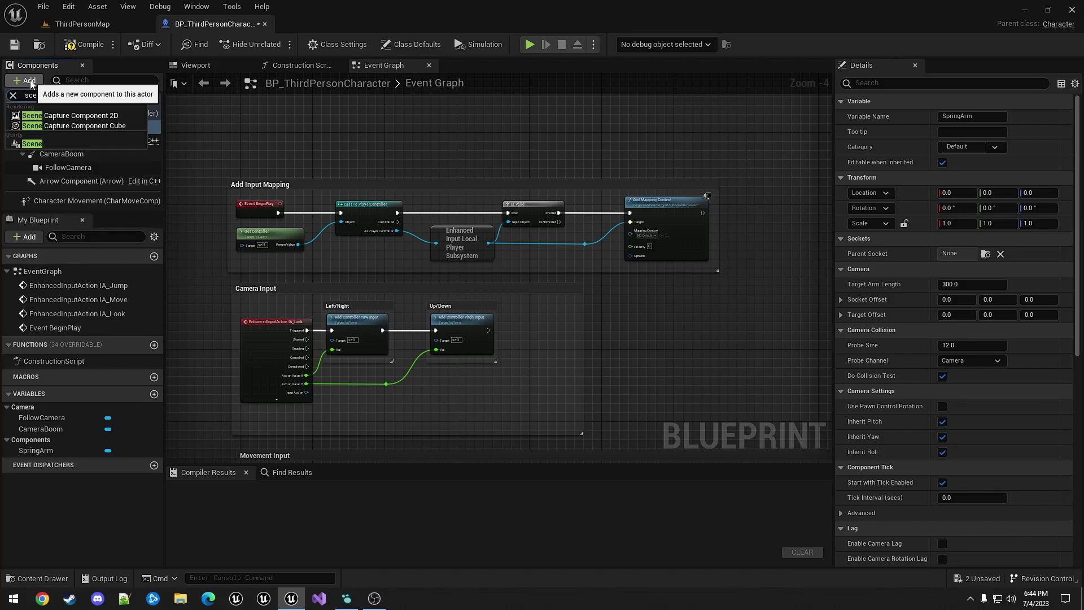
click(116, 116)
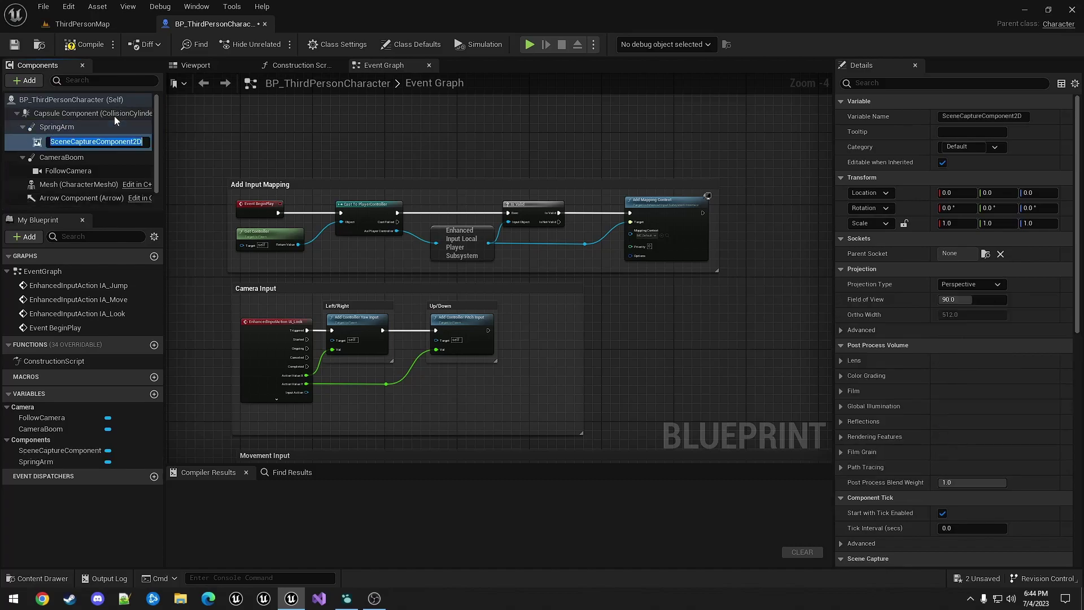
click(269, 132)
Show the character in the blueprint viewport and set the SpringArm's Y (pitch) rotation to -90°.
click(56, 127)
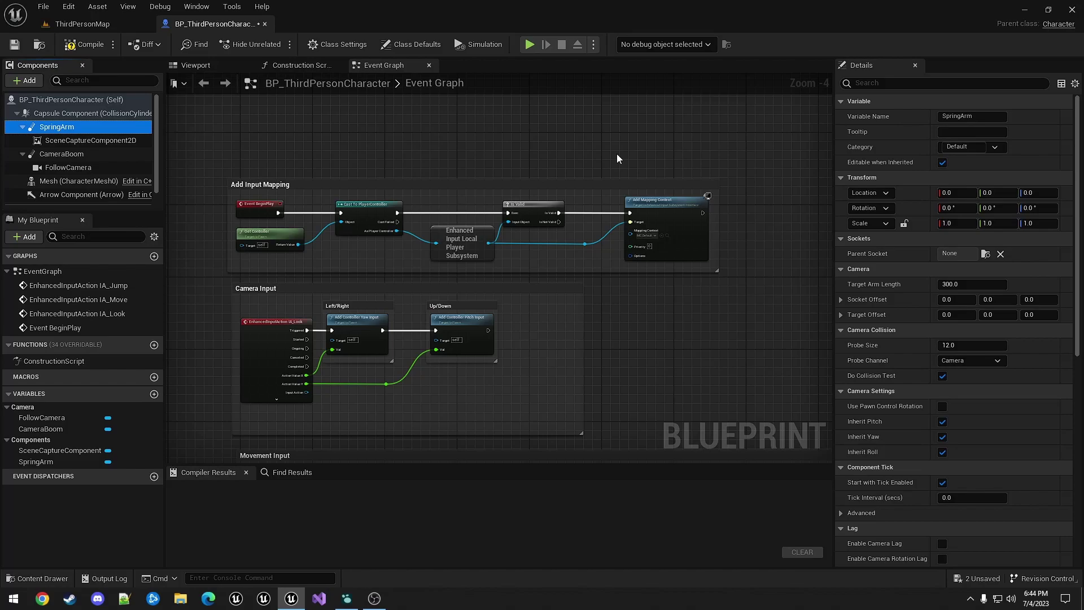
click(195, 65)
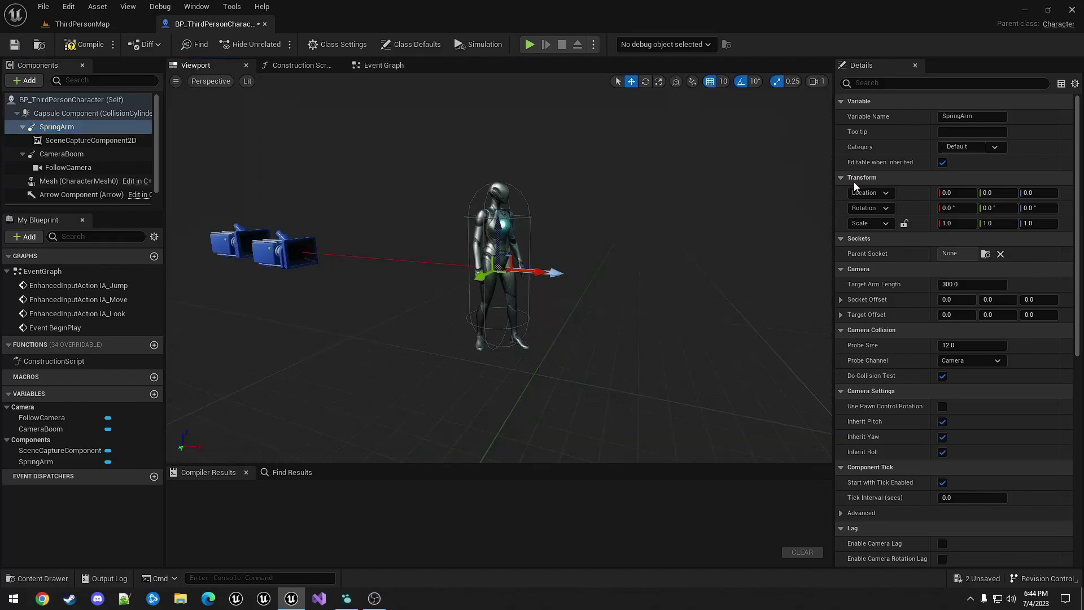
click(997, 207)
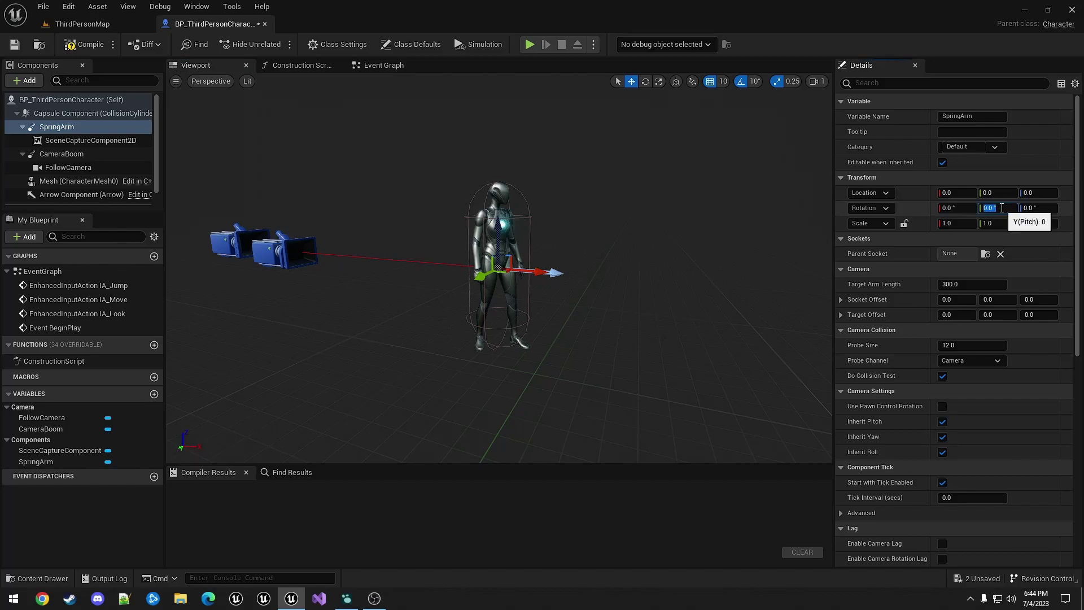
text(-90)
key(Tab)
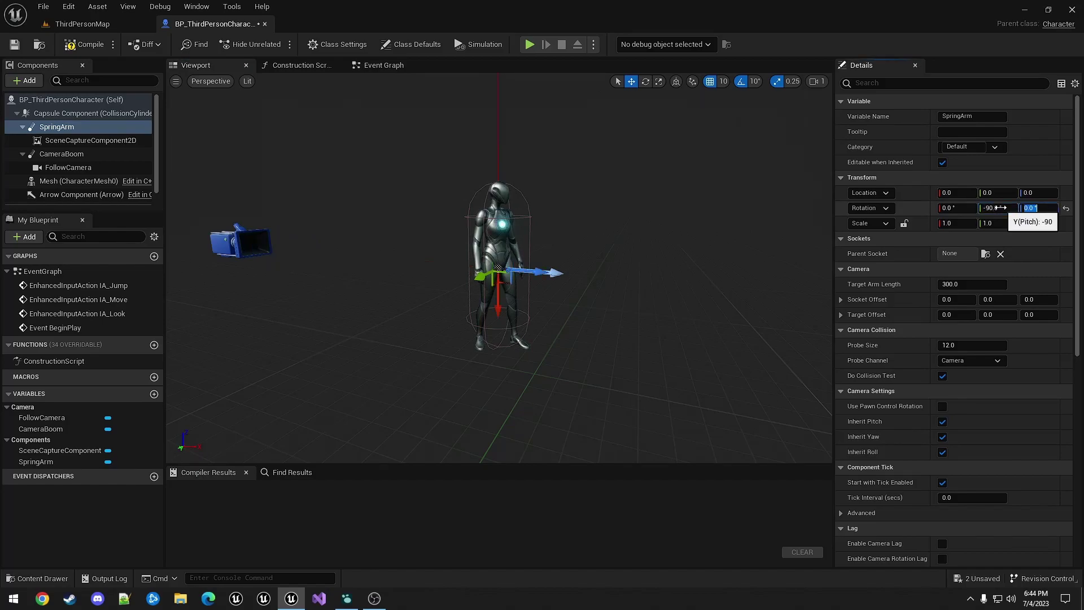
scroll(605, 191, down, 5)
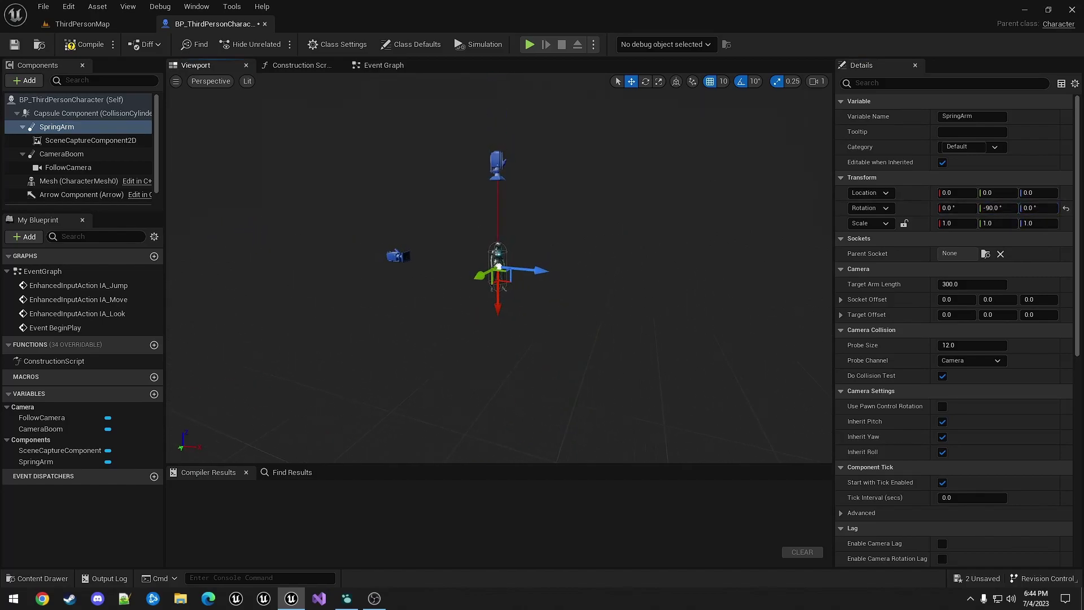
Set the X location of SceneCaptureComponent2D to -2000.
click(97, 141)
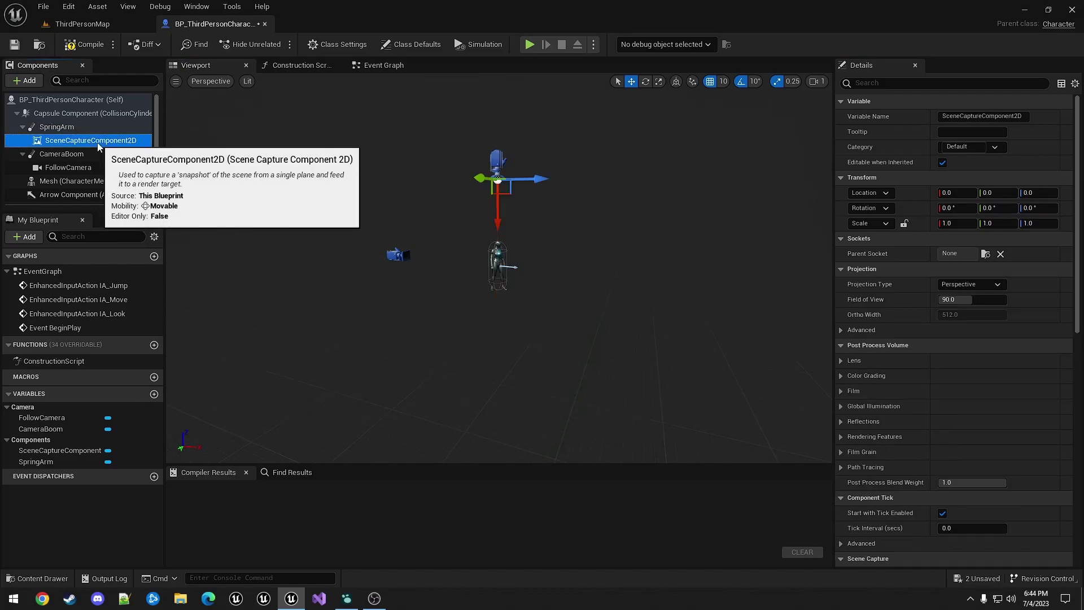
right_drag(722, 187, 723, 148)
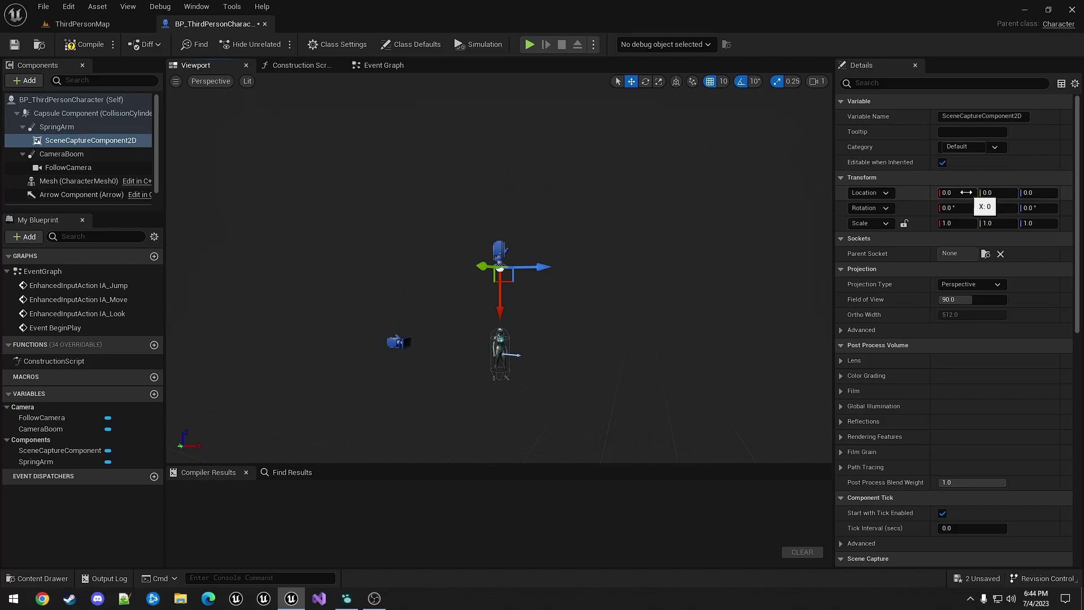
click(962, 193)
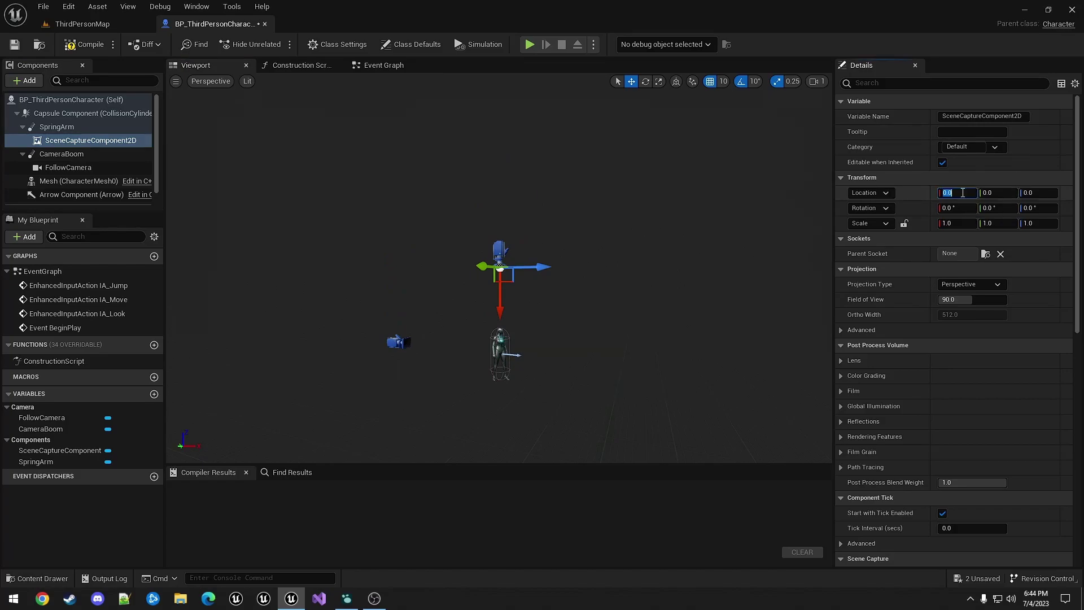
text(-2000)
key(Tab)
key(s)
right_drag(621, 242, 633, 205)
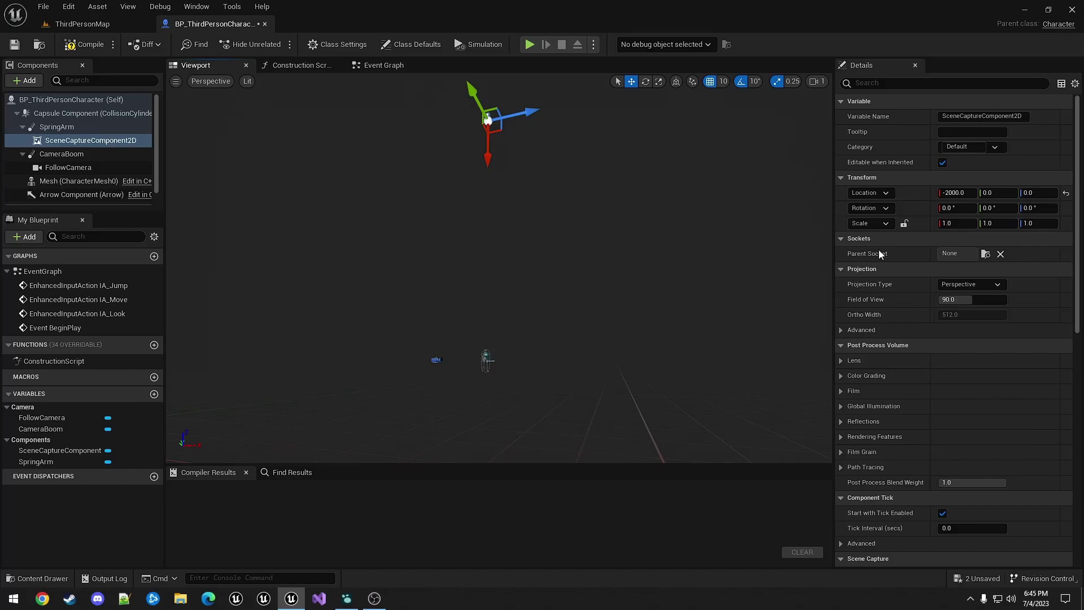
Set the scene capture's projection type to Orthographic with an Ortho Width of 1200.
click(997, 285)
click(950, 308)
click(972, 315)
text(12)
key(Return)
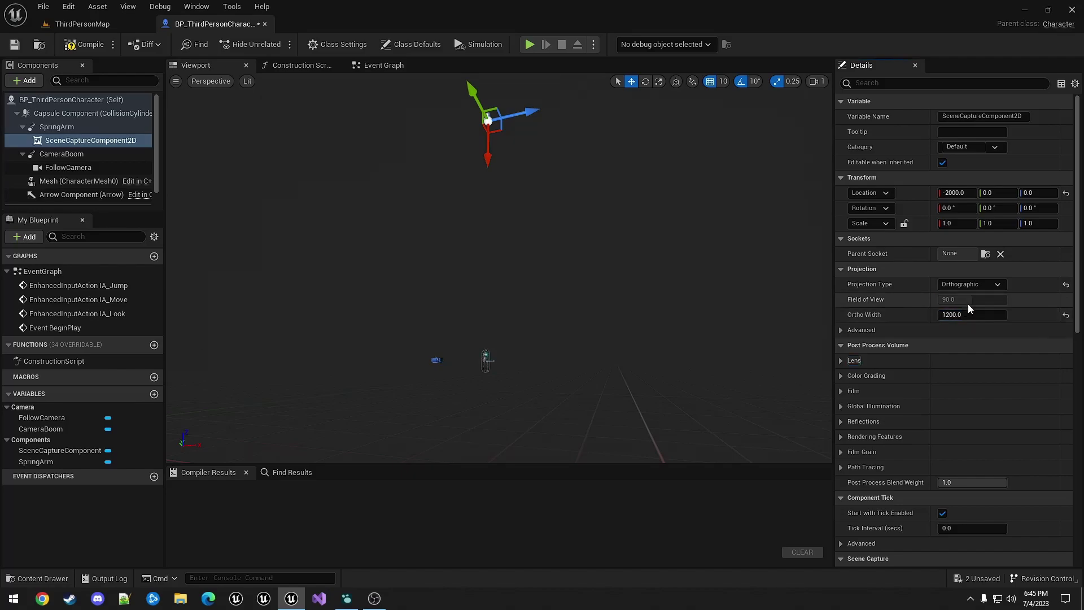
Assign RT_Minimap as the scene capture component's Texture Target.
click(905, 82)
text(tar)
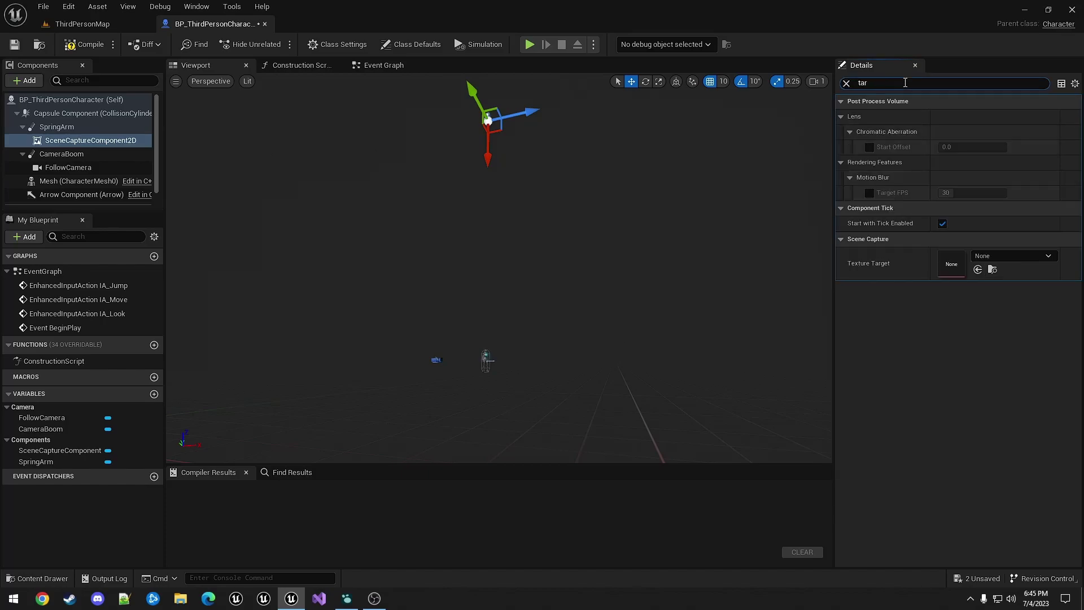
click(1006, 256)
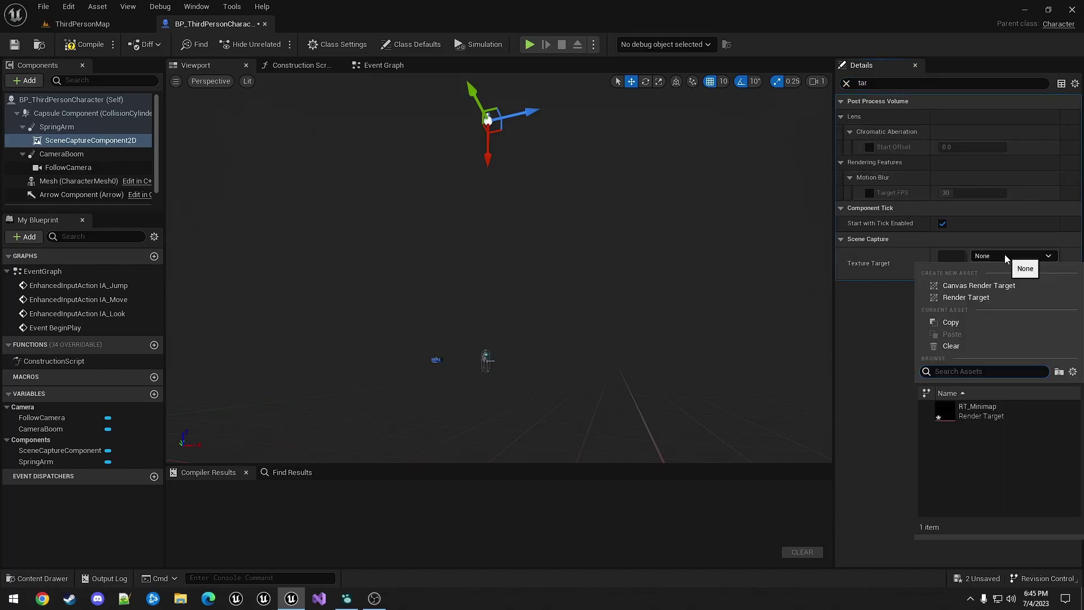
click(974, 415)
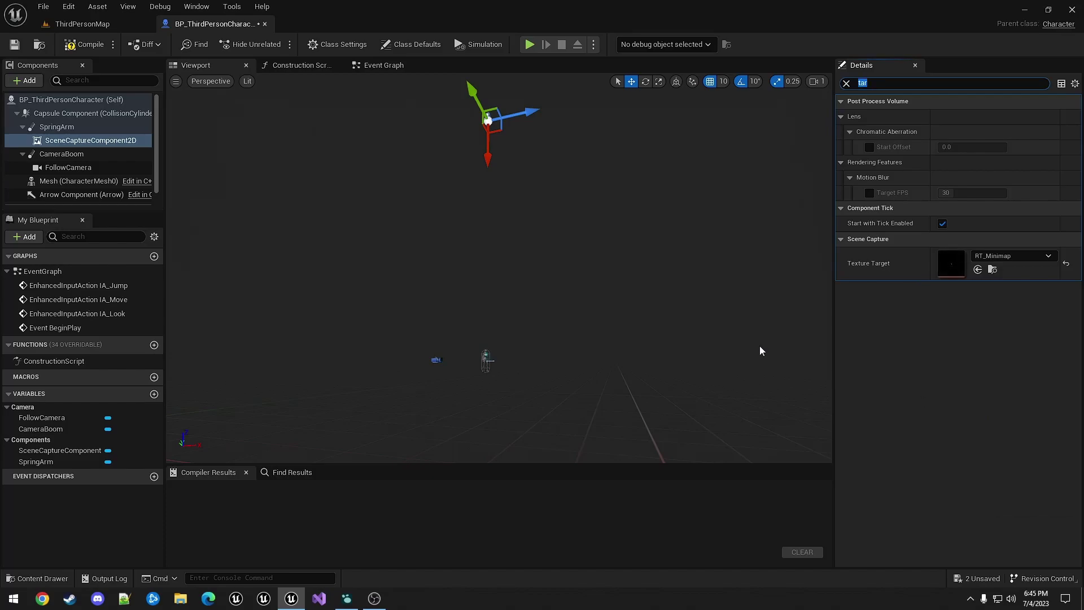
Set Save on Compile to Always and compile the BP_ThirdPersonCharacter blueprint.
click(113, 45)
mouse_move(158, 63)
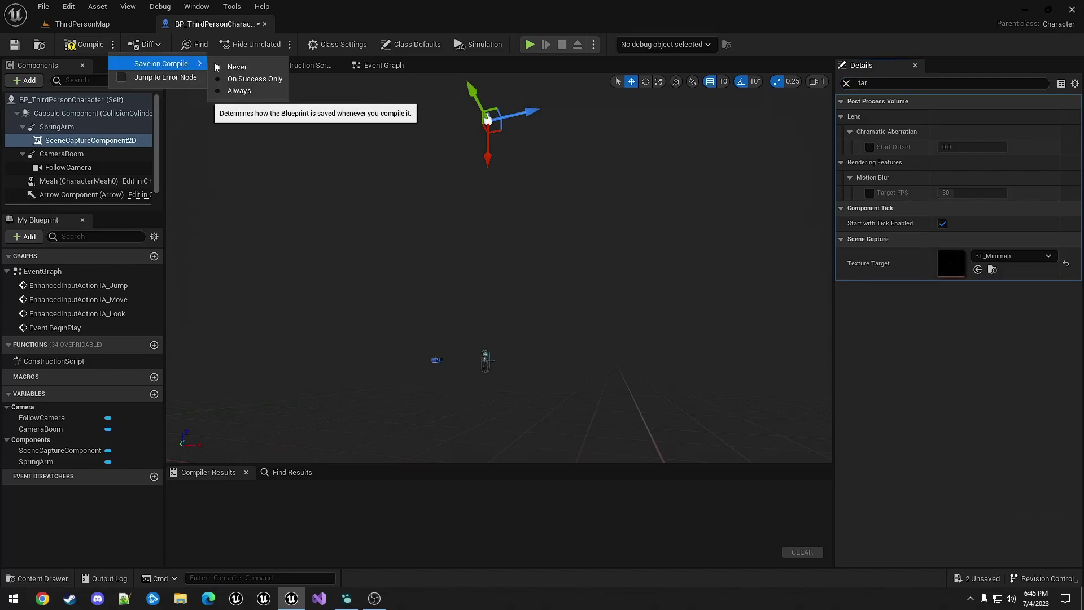
click(238, 89)
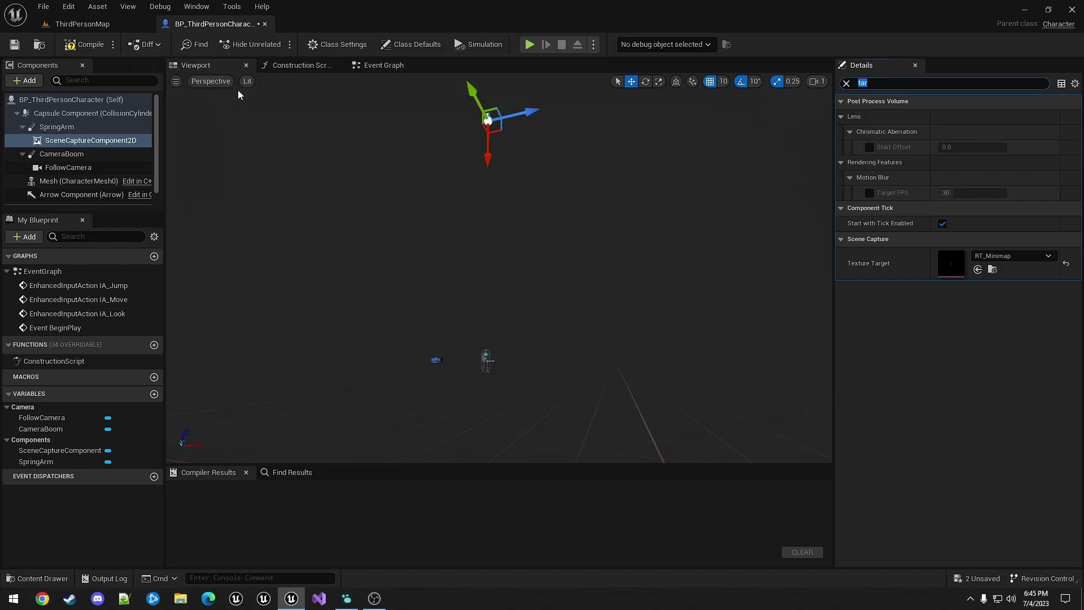
click(97, 50)
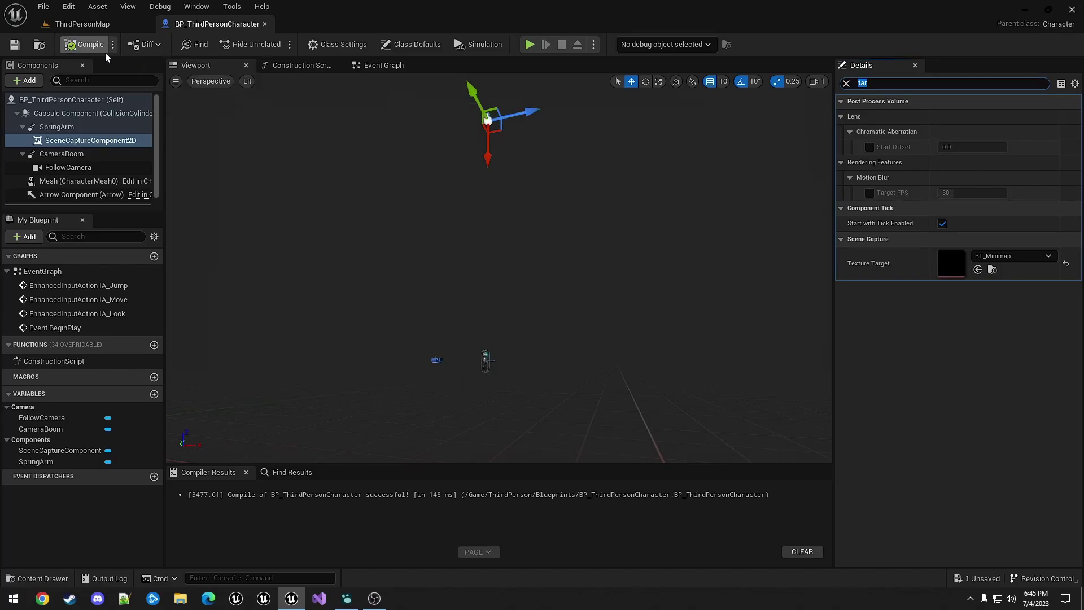
Create a Widget Blueprint named WBP_Minimap in the ThirdPerson/Blueprints folder, based on the User Widget class.
click(80, 24)
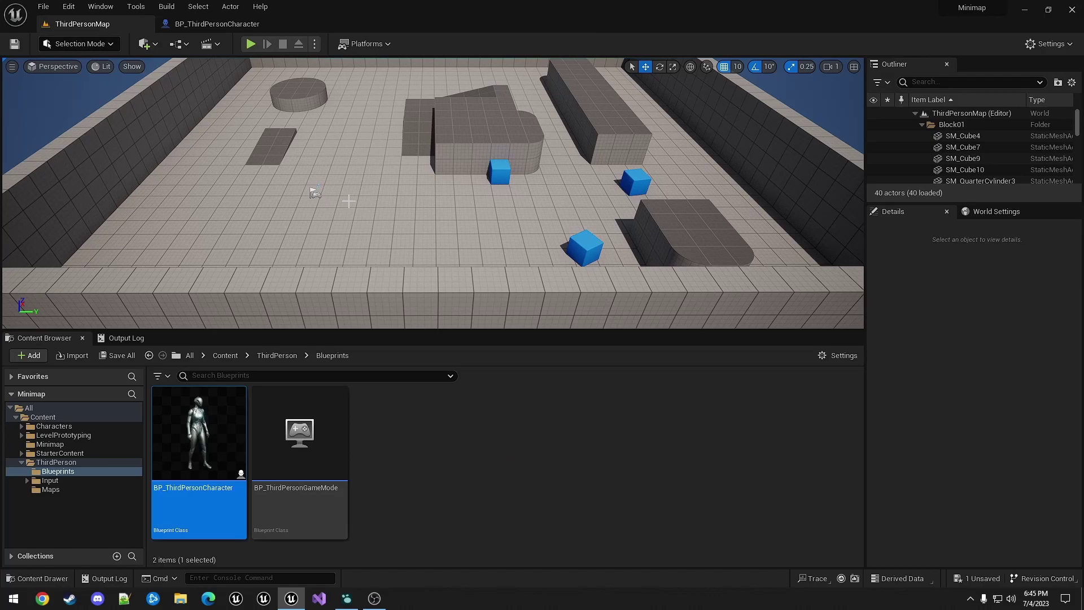
click(389, 401)
right_click(389, 404)
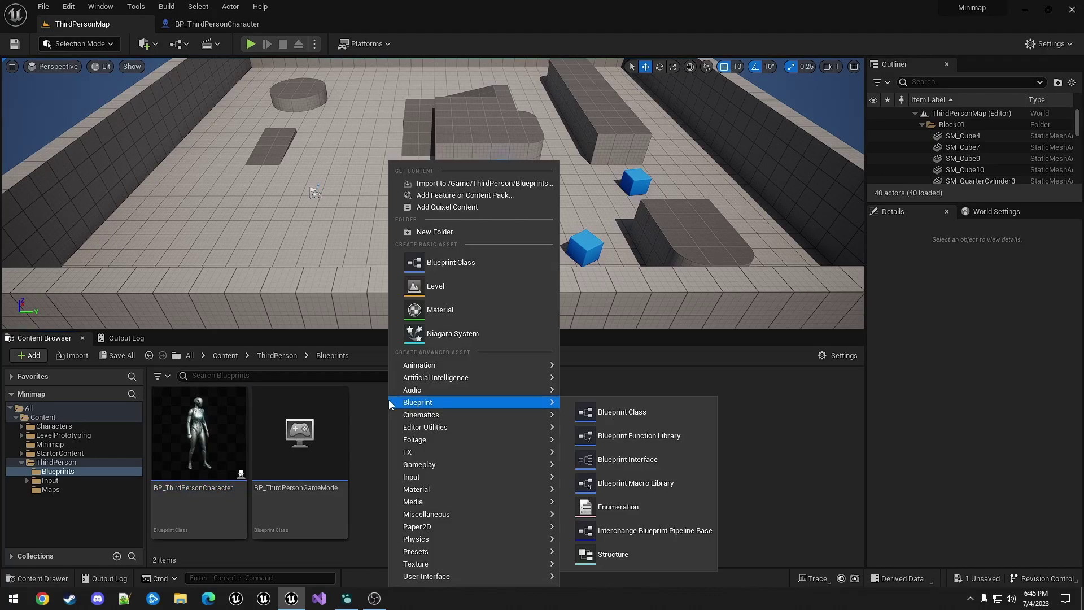
mouse_move(433, 577)
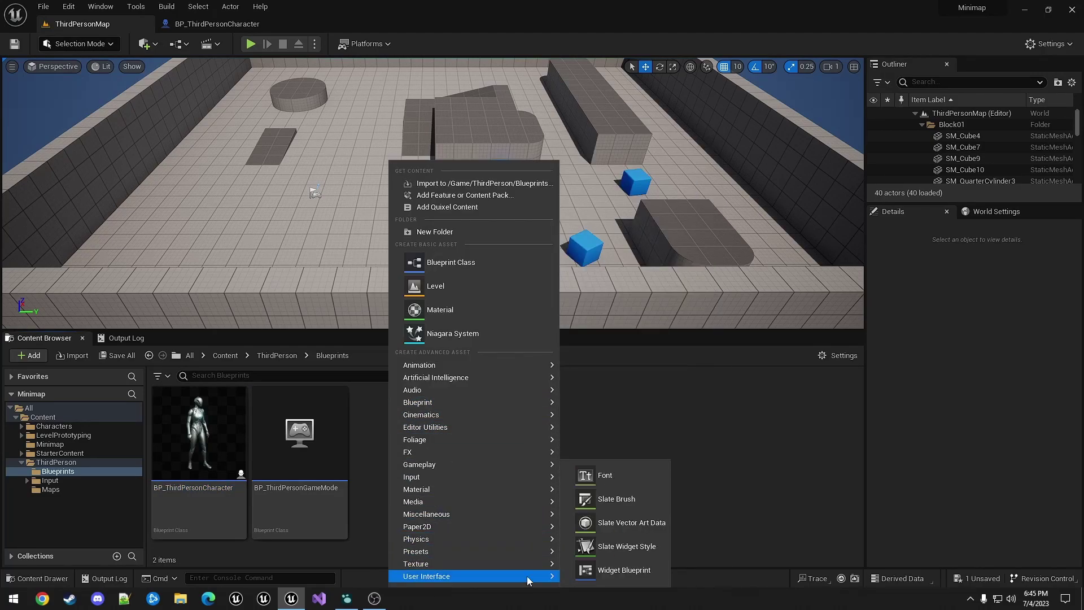
click(616, 570)
click(437, 206)
text(WBP_))
key(BackSpace)
text(Minimap)
key(Return)
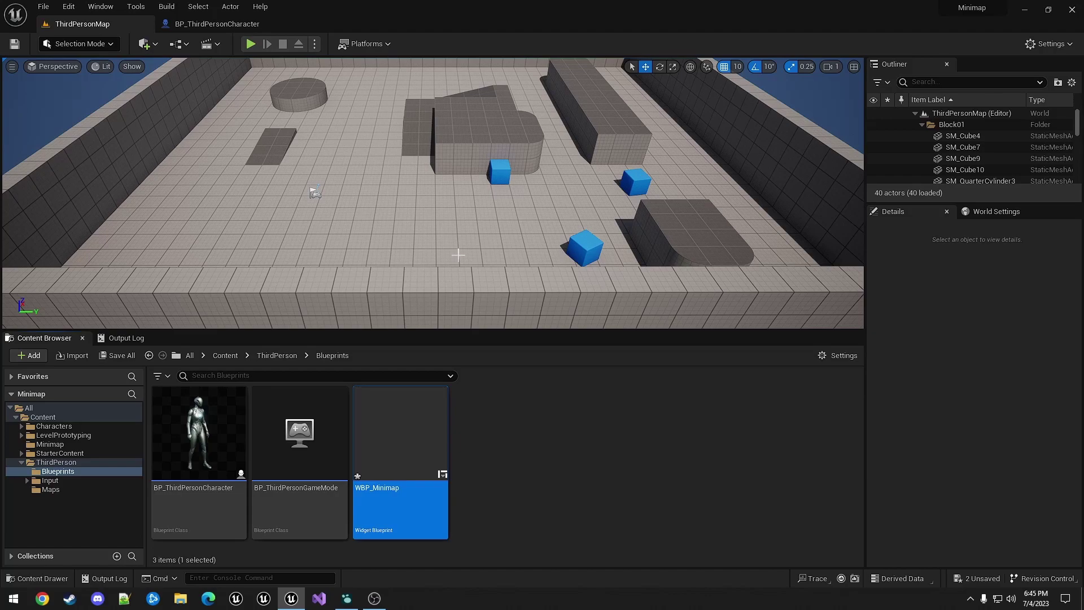
Open WBP_Minimap and add a Canvas Panel as its root with an Overlay inside it.
double_click(425, 422)
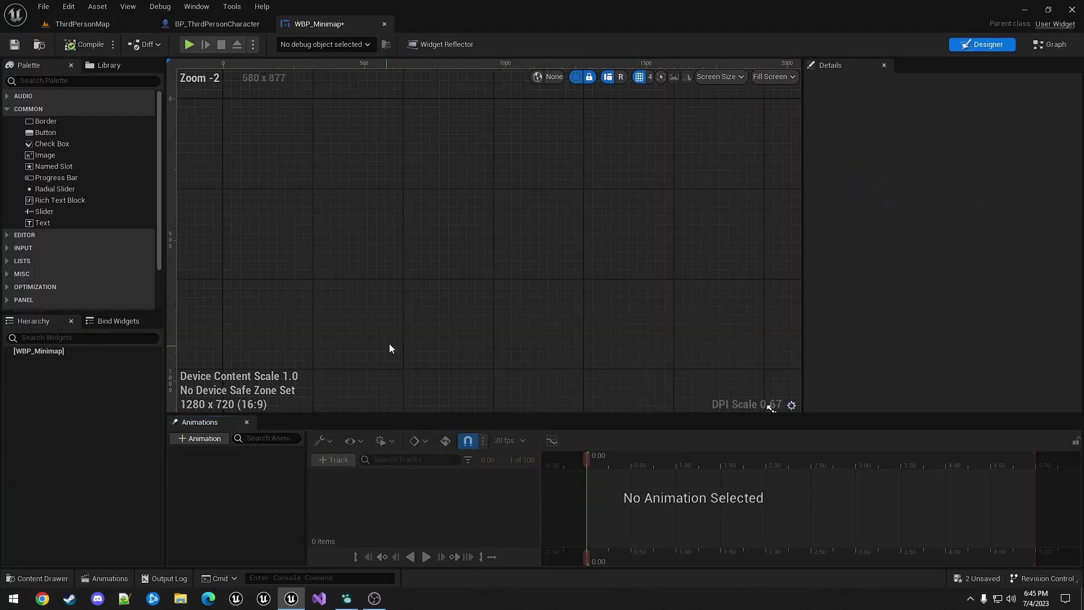
scroll(77, 186, down, 2)
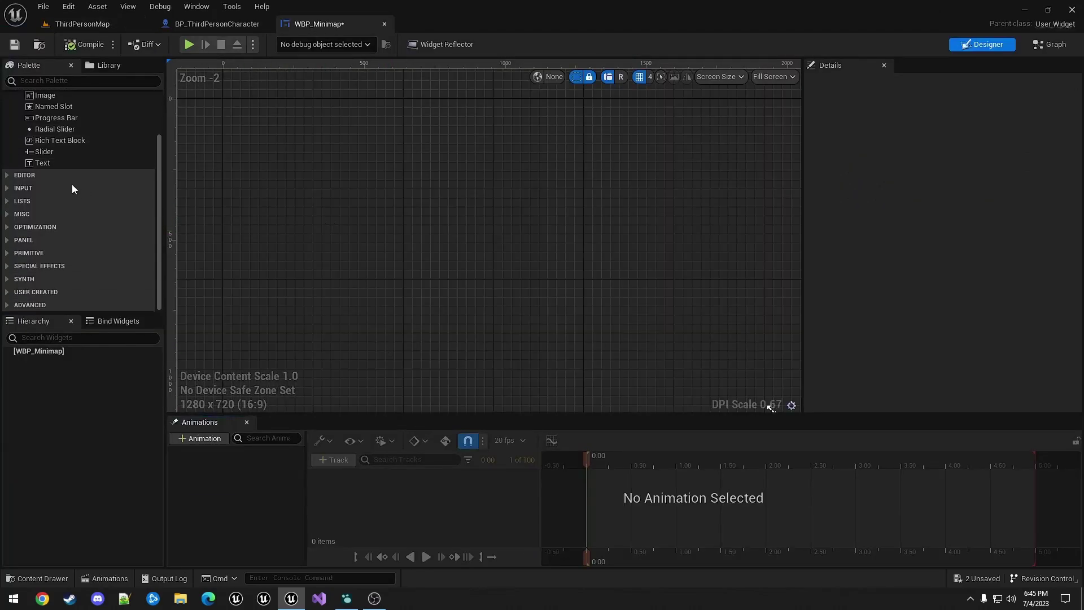
click(23, 240)
click(50, 252)
drag(49, 254, 25, 352)
scroll(85, 225, up, 2)
scroll(73, 198, down, 5)
drag(46, 201, 49, 362)
Add two Image widgets as children of the Overlay.
scroll(93, 215, up, 3)
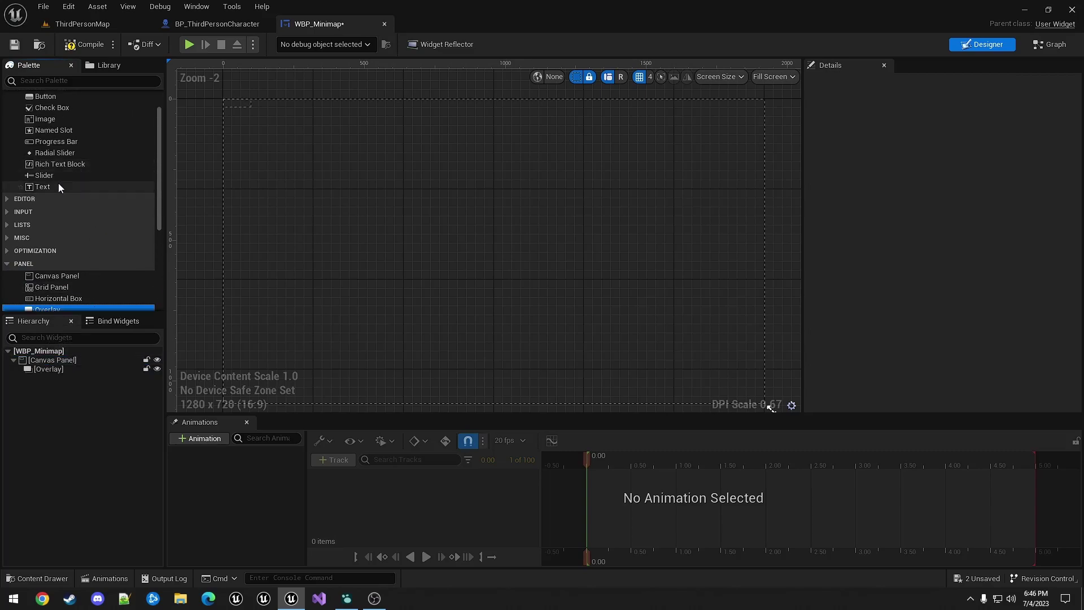
scroll(54, 170, up, 2)
drag(50, 156, 54, 369)
drag(59, 278, 54, 377)
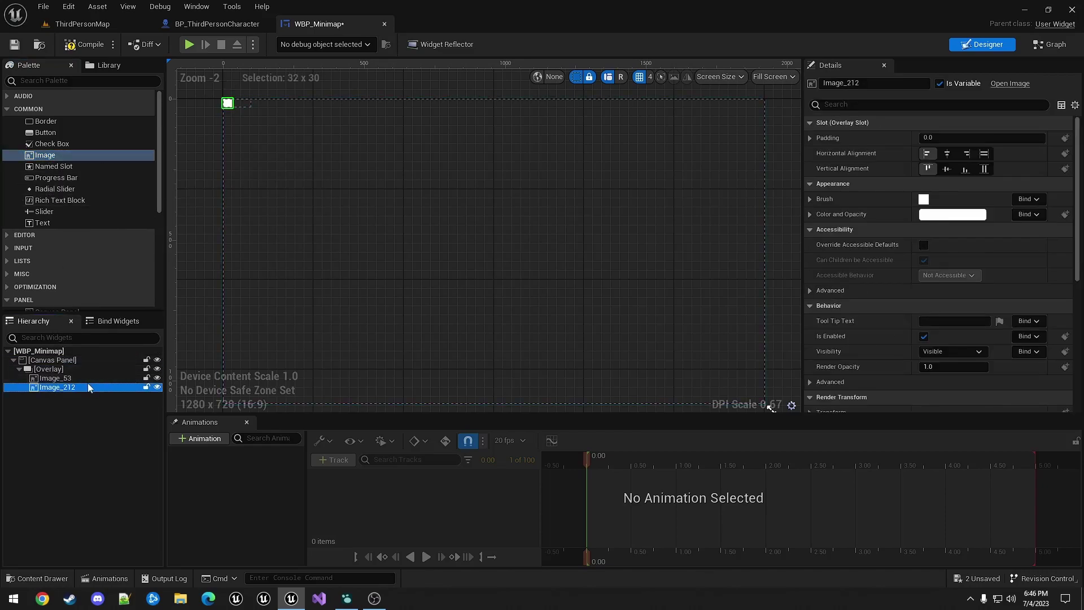
Rename the first image in the Overlay to ImageBackground.
click(70, 379)
key(F2)
text(ImageBackgrou)
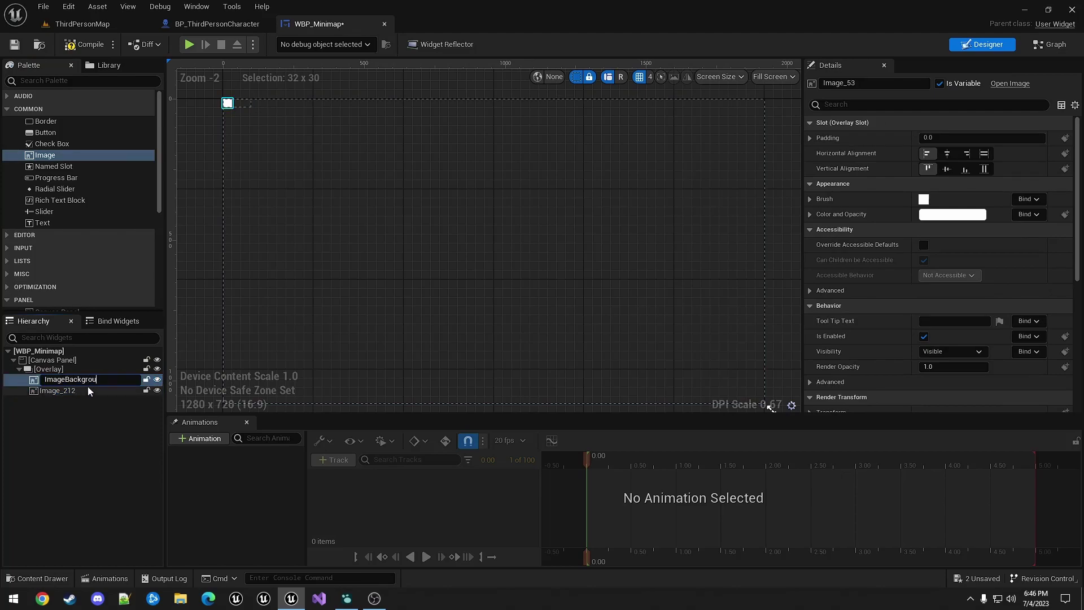
text(nd)
key(Return)
Rename the second image in the Overlay to ImageMinimap.
click(89, 388)
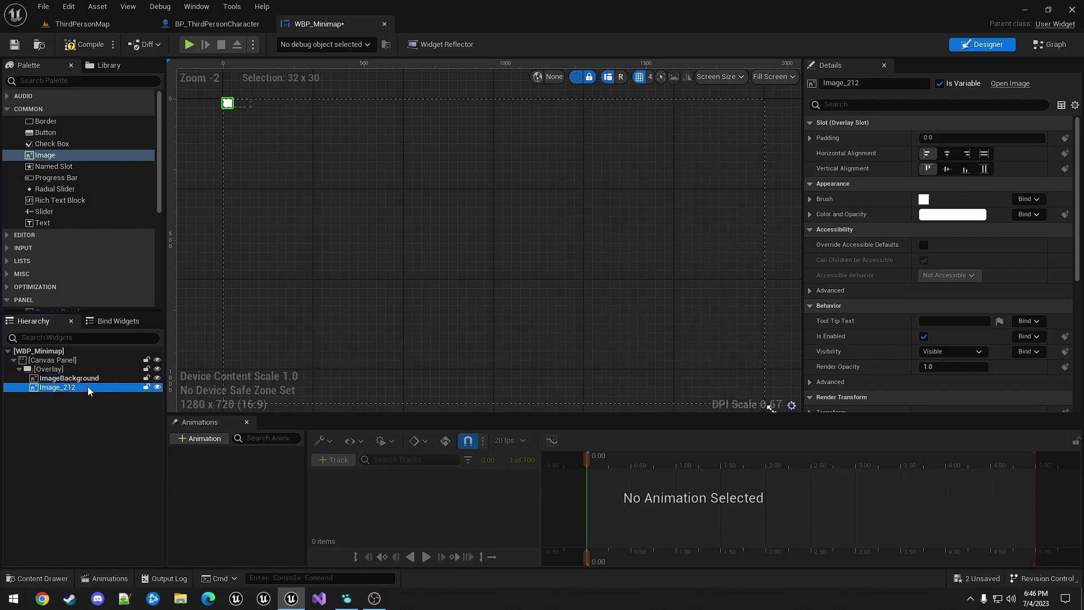
key(F2)
text(I)
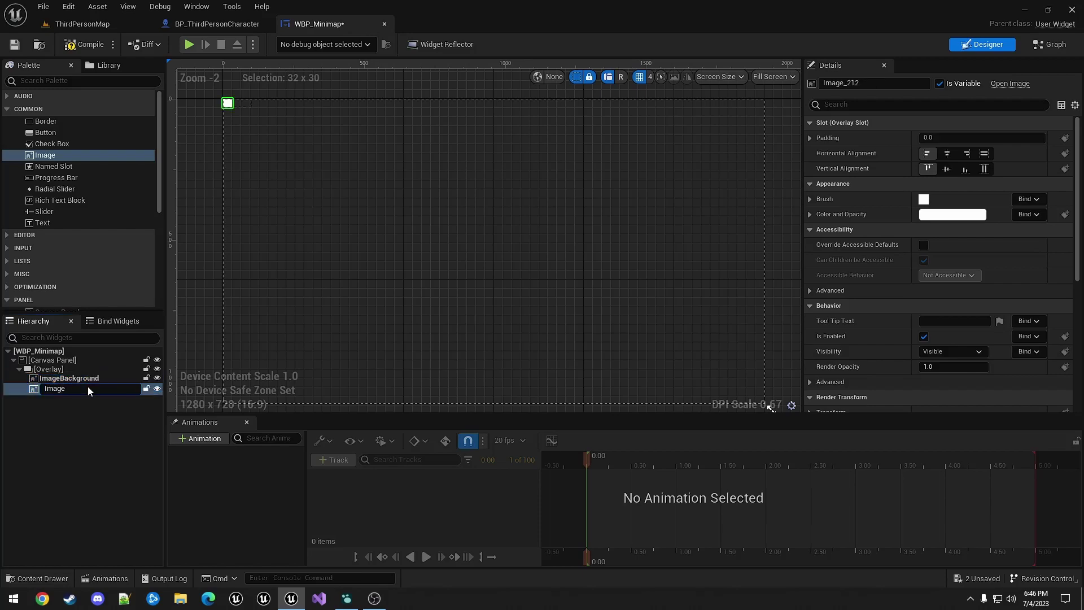
text(map)
key(Return)
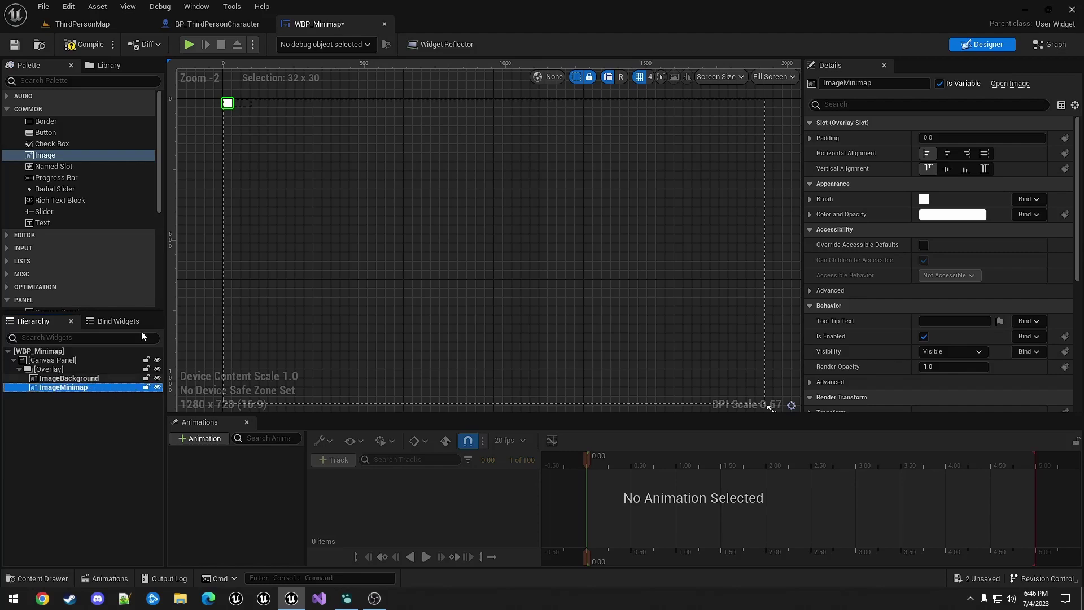
Anchor the Overlay to the canvas's top-right corner, updating its alignment to match.
click(49, 369)
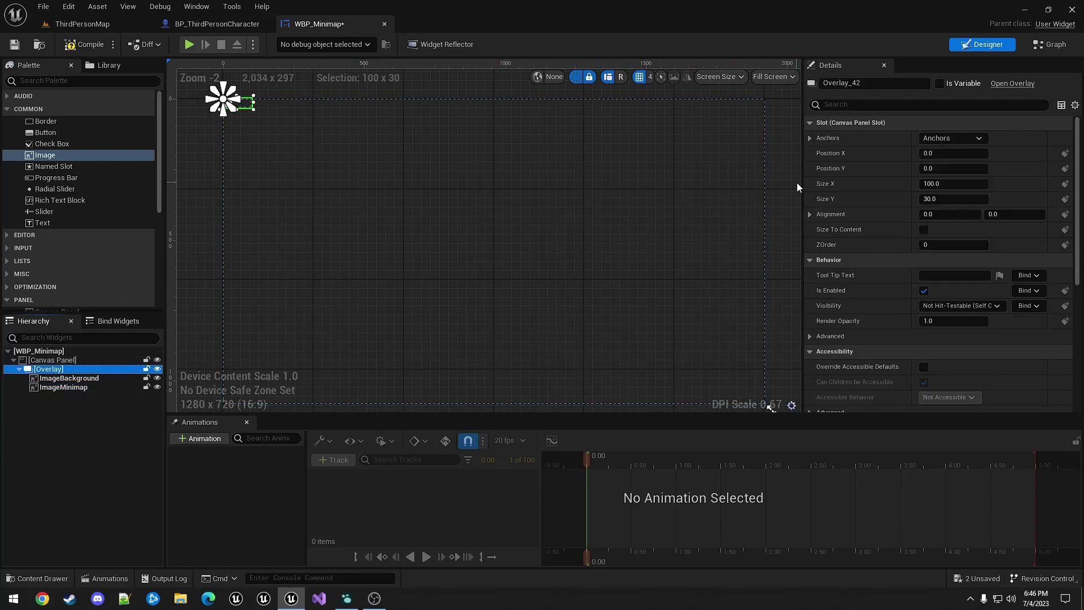
click(952, 137)
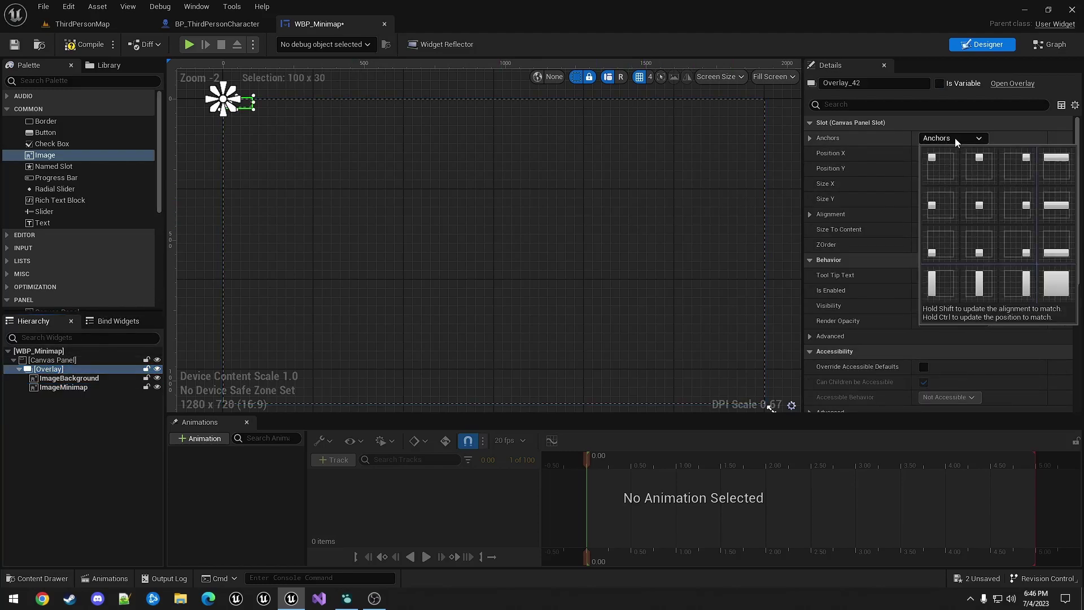
shift+click(1019, 168)
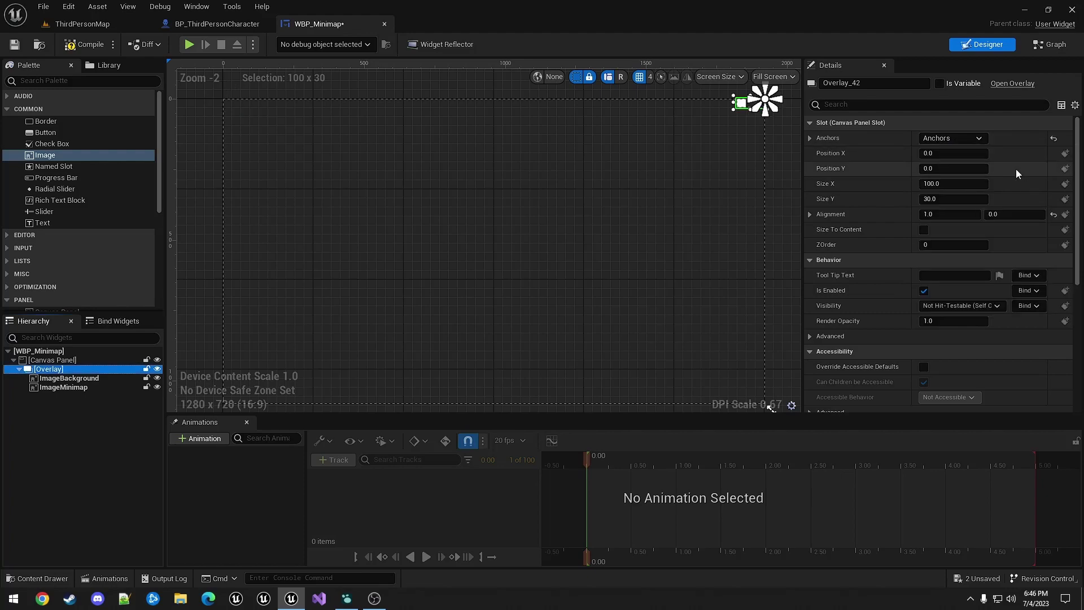
Set the Overlay's position to X -20, Y 20 and its size to 200 by 200.
click(950, 154)
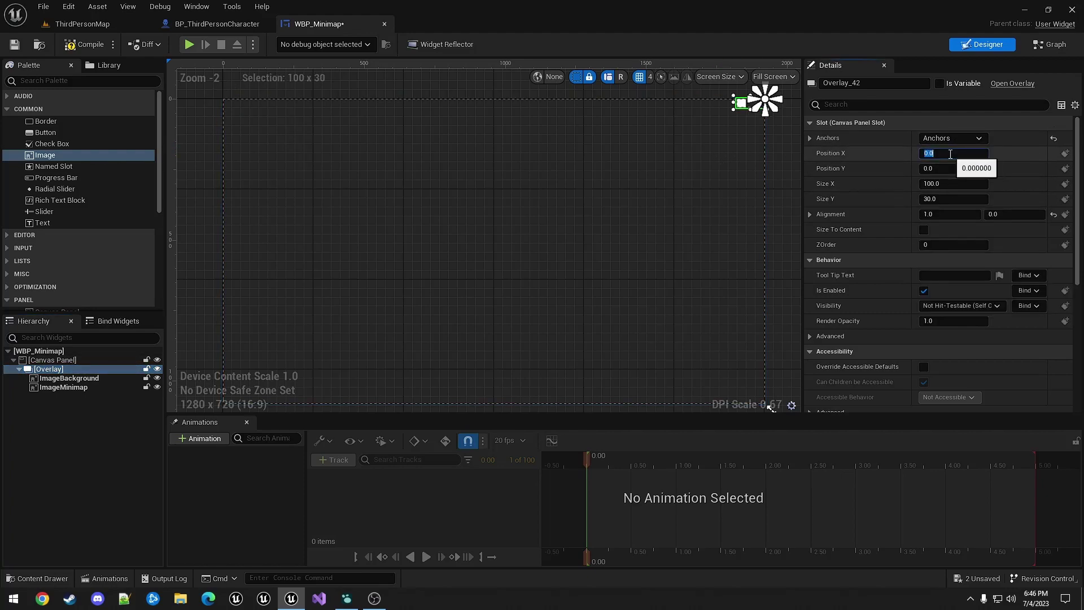
text(-20)
key(Tab)
text(20)
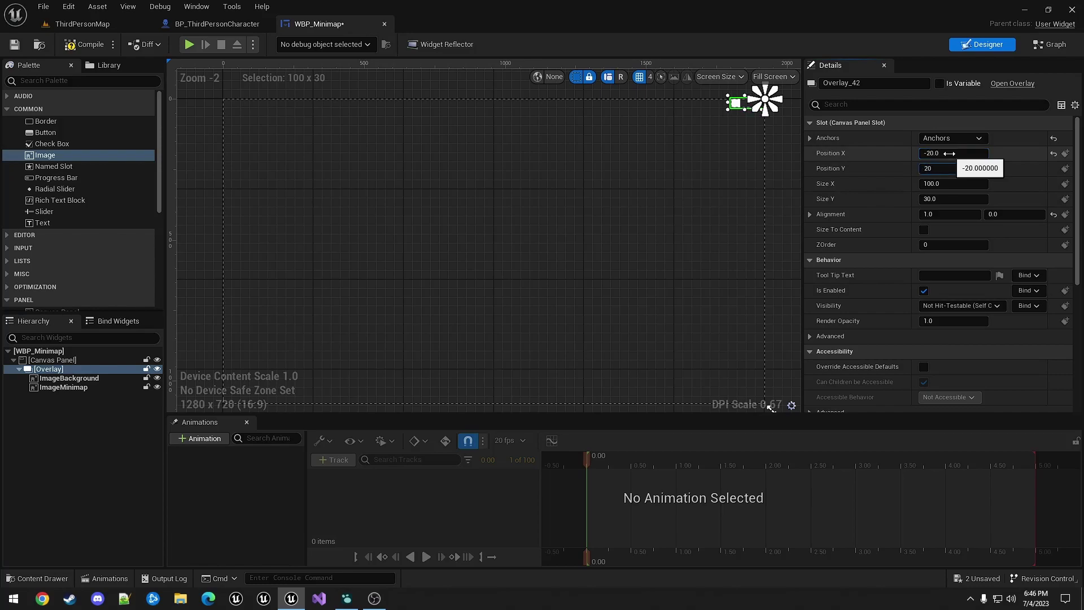
key(Tab)
text(20)
key(Return)
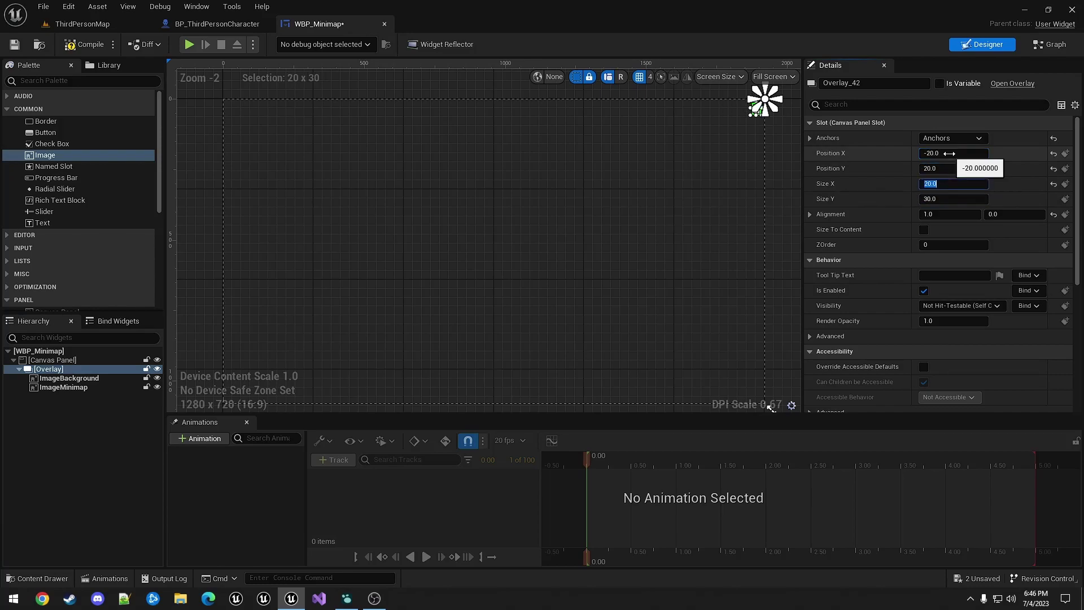
text(0)
key(Tab)
key(Tab)
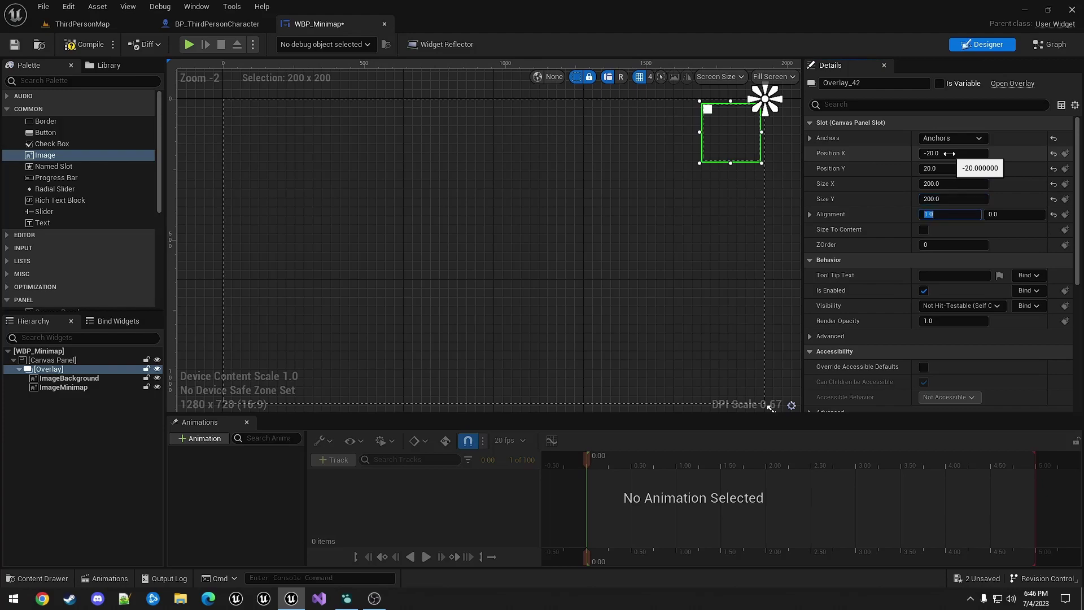
Make both ImageBackground and ImageMinimap fill the Overlay horizontally and vertically.
click(69, 378)
ctrl+click(64, 387)
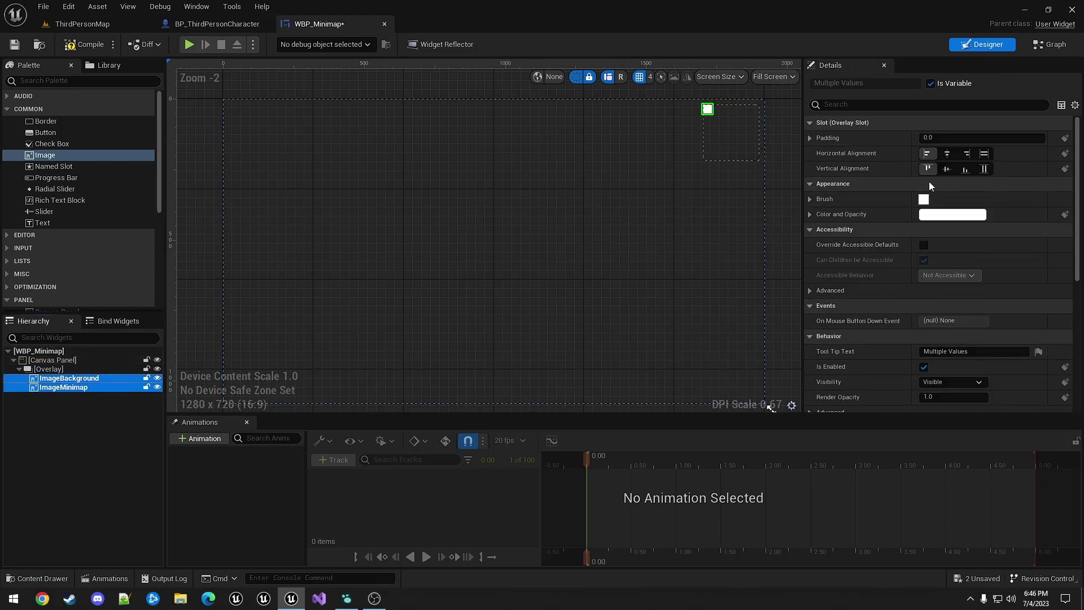
click(988, 153)
click(984, 168)
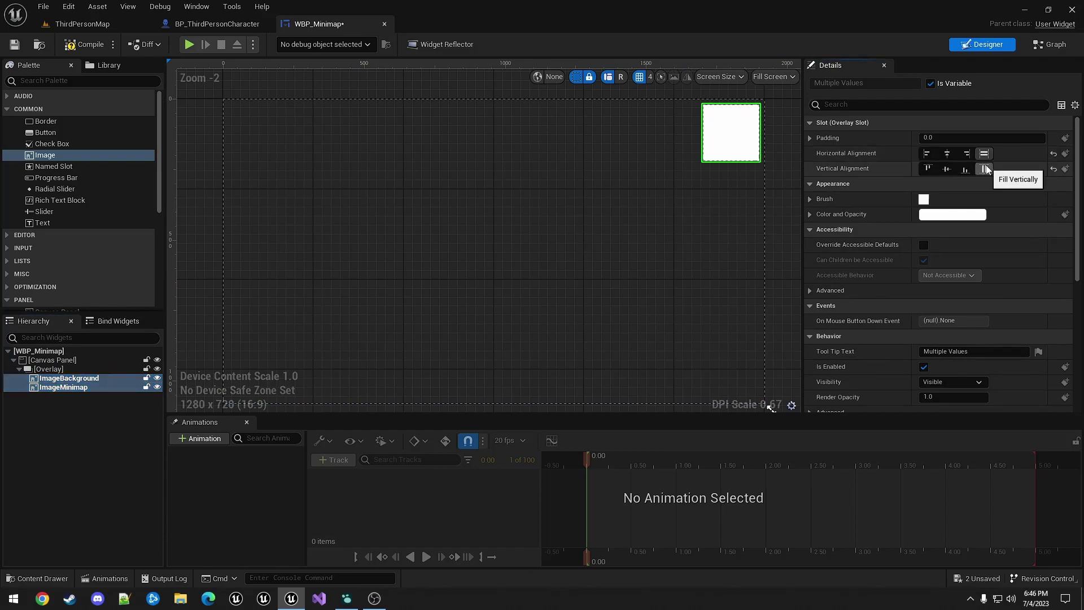
Set the padding of ImageMinimap to 8.
click(77, 387)
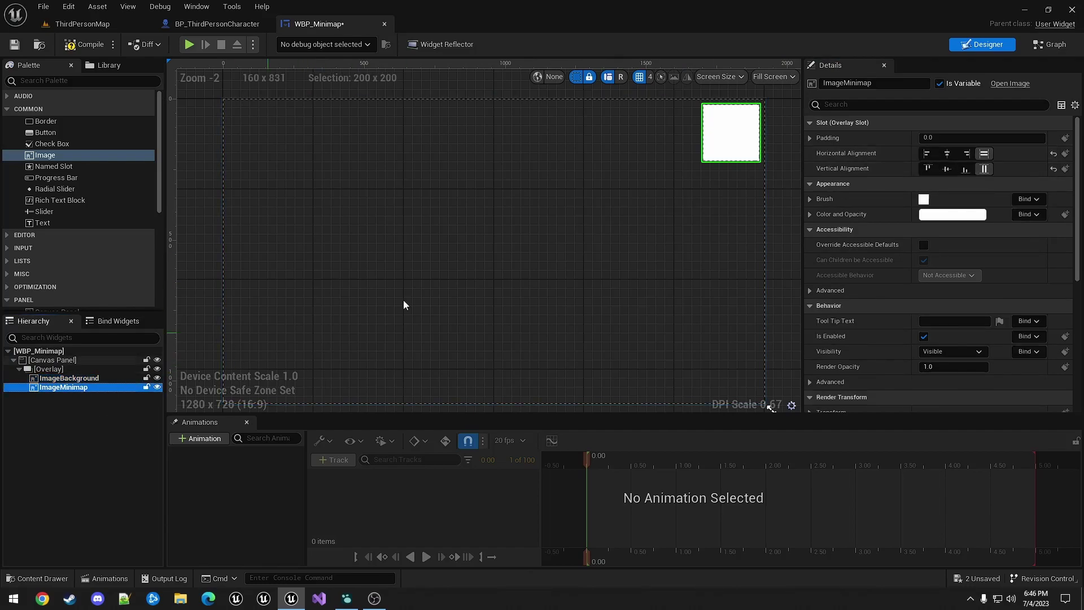
click(951, 136)
text(8)
key(Return)
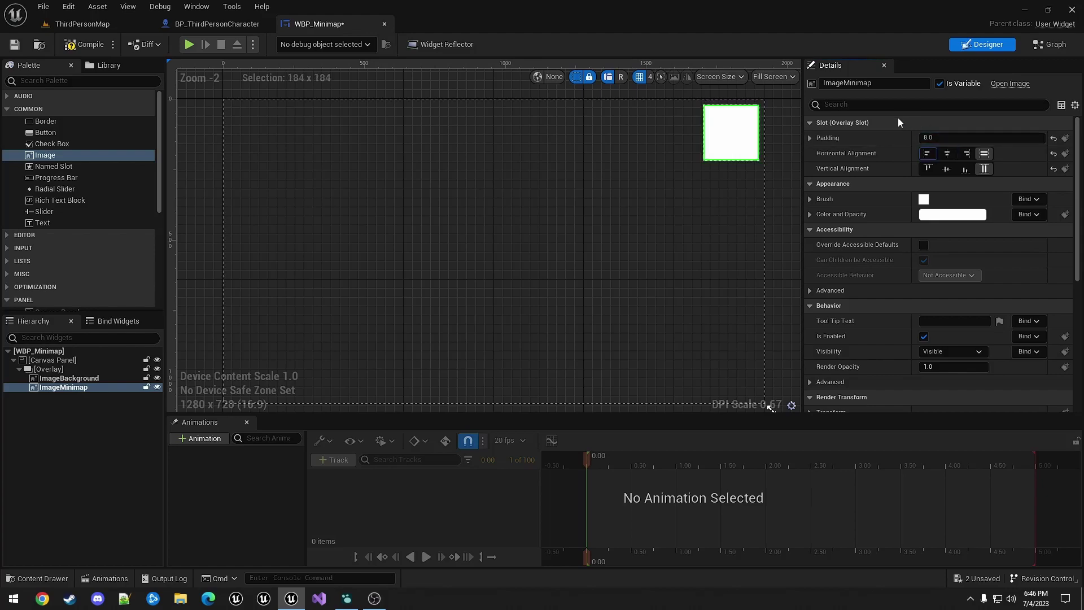
Set the brush tint of ImageBackground to black.
click(85, 379)
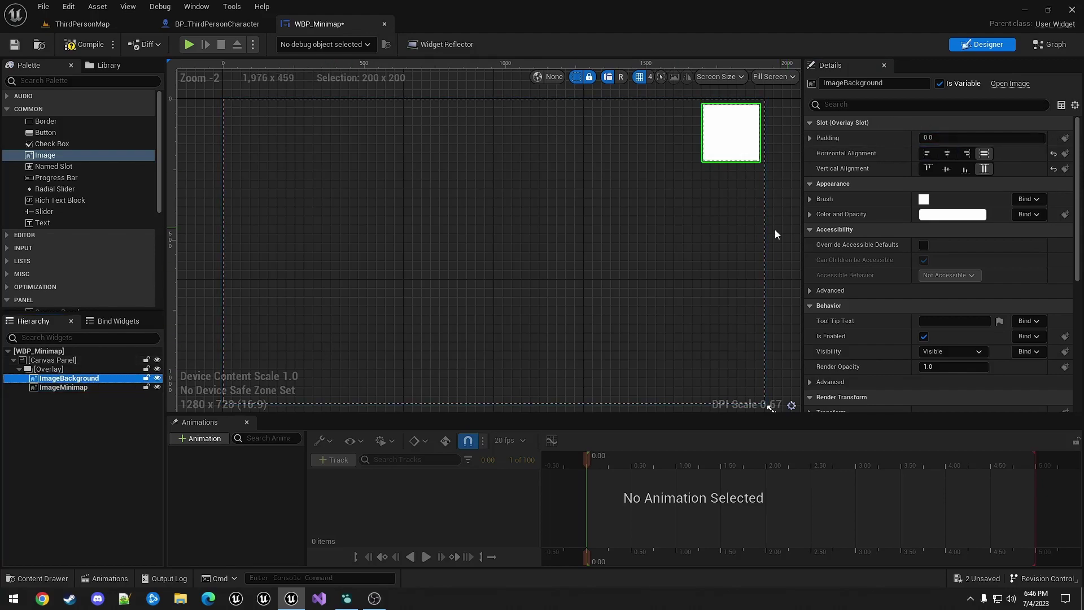
click(926, 197)
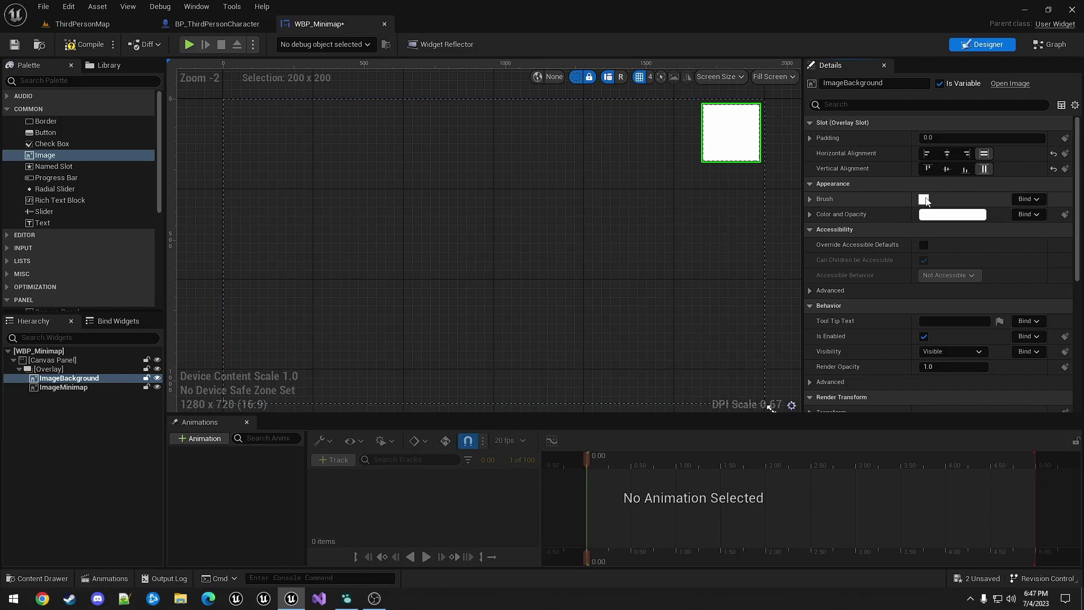
click(810, 199)
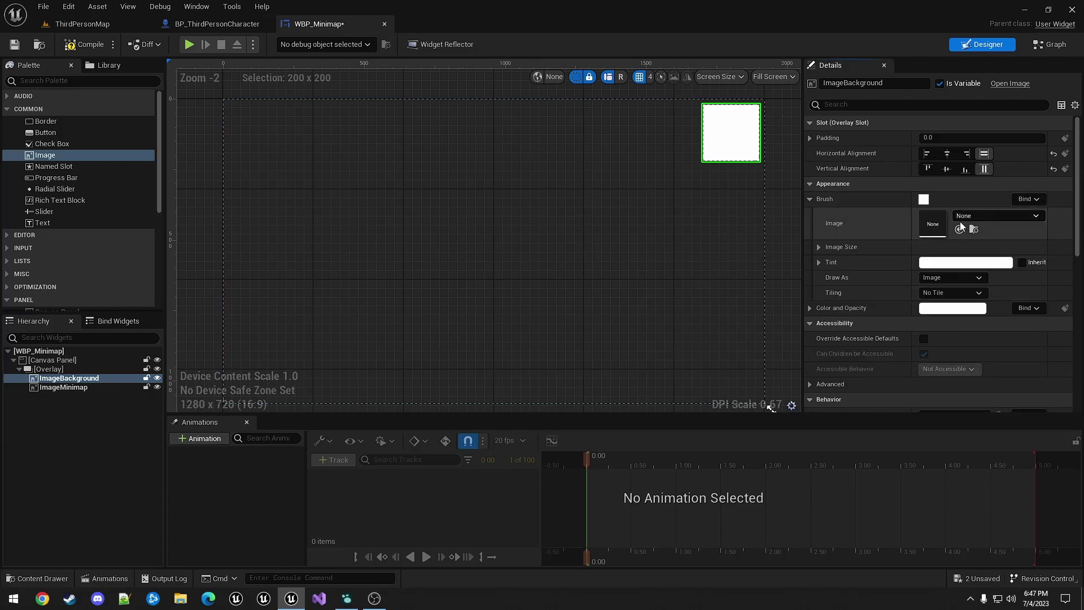
click(947, 264)
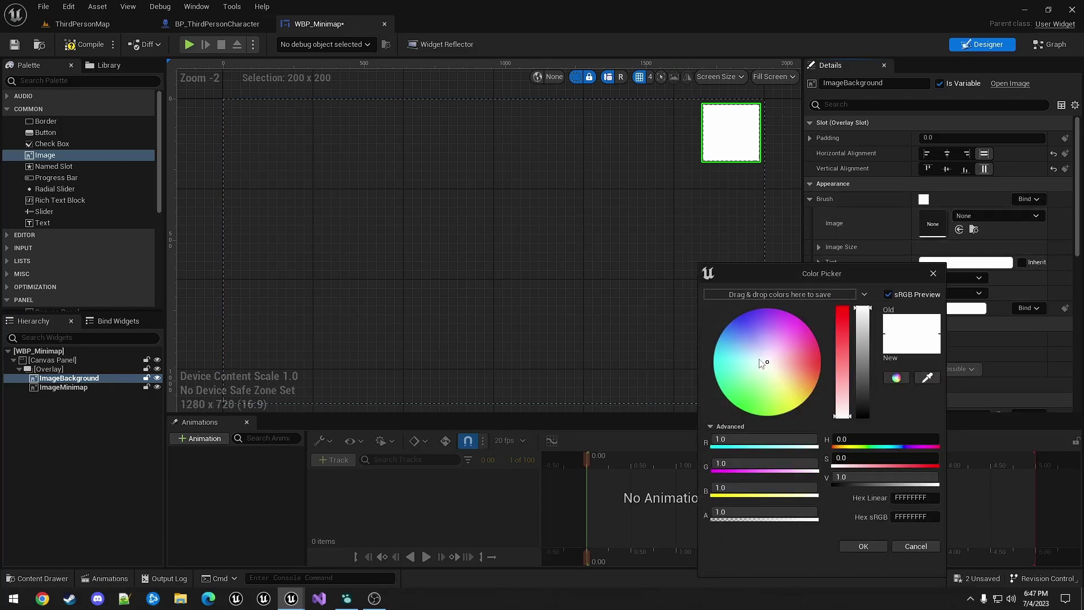
drag(861, 348, 862, 429)
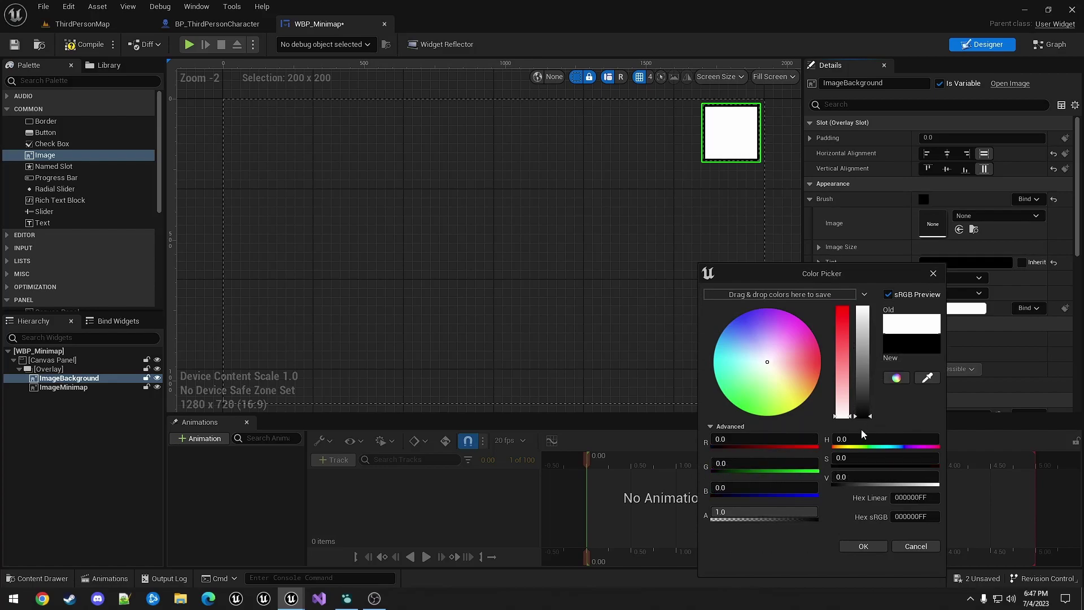
click(863, 546)
click(624, 277)
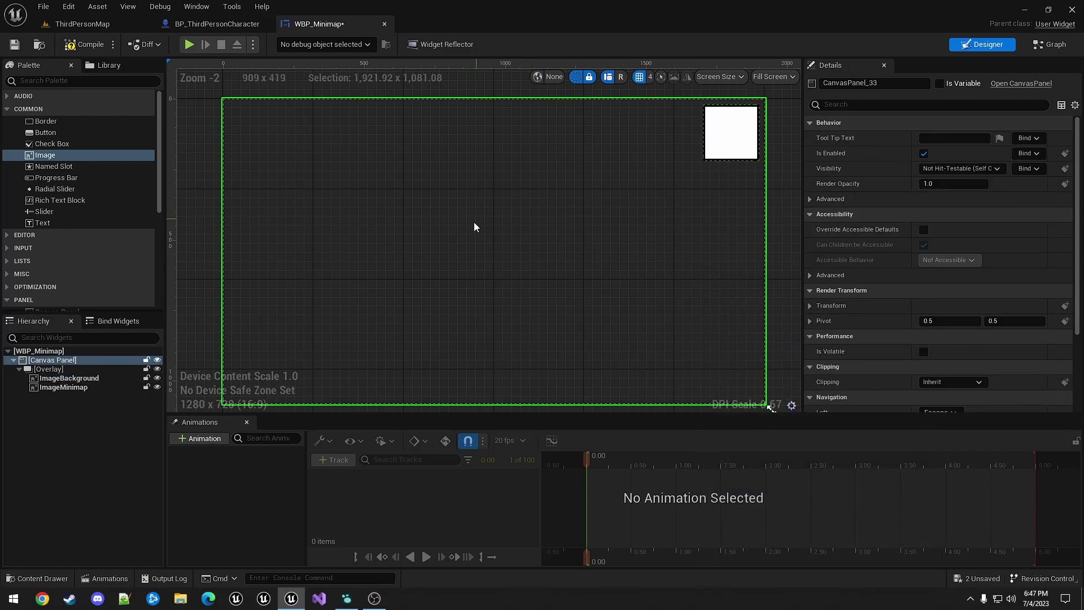
Assign MAT_Minimap as the brush image of ImageMinimap and compile the widget blueprint.
click(64, 387)
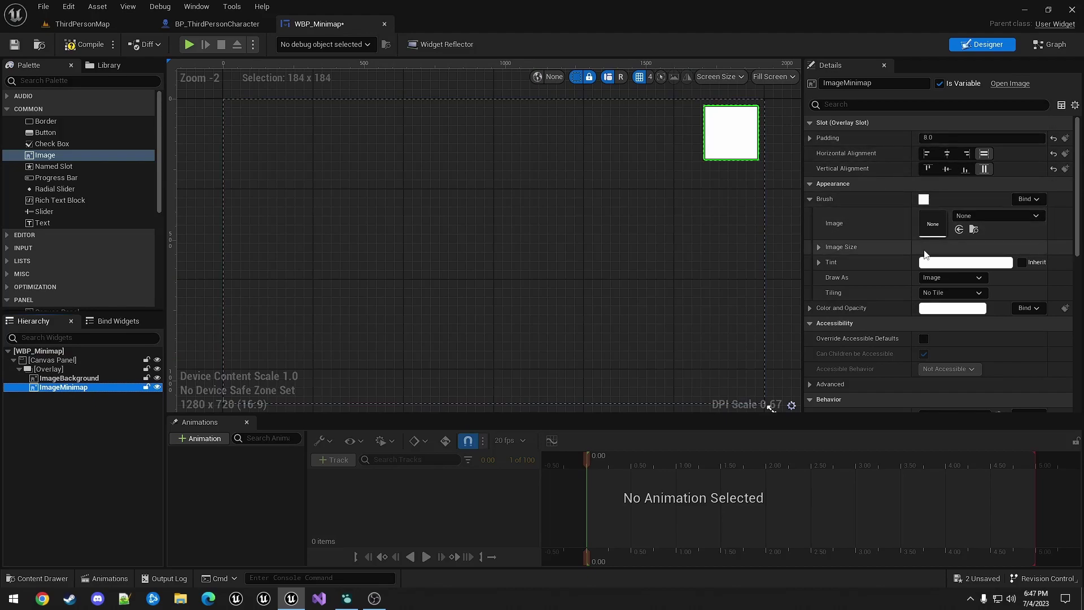
click(998, 218)
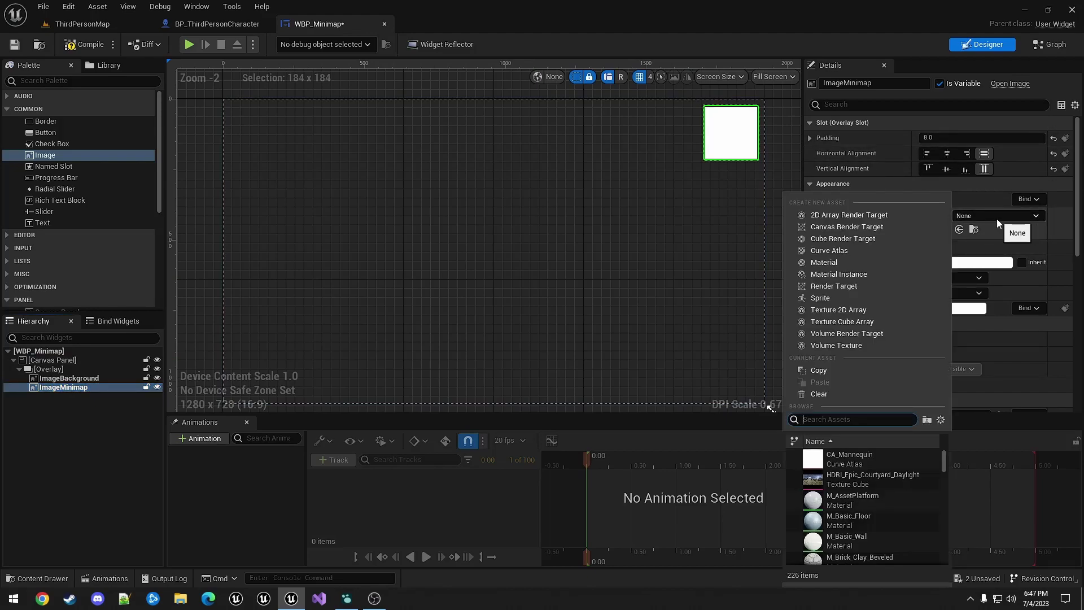
text(mat_mi)
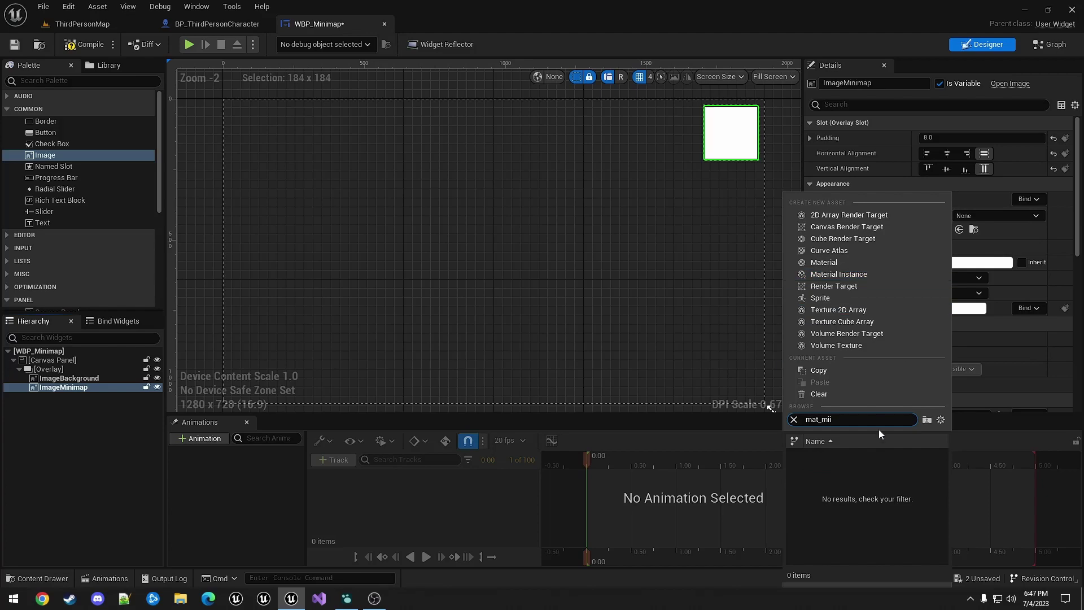
click(848, 466)
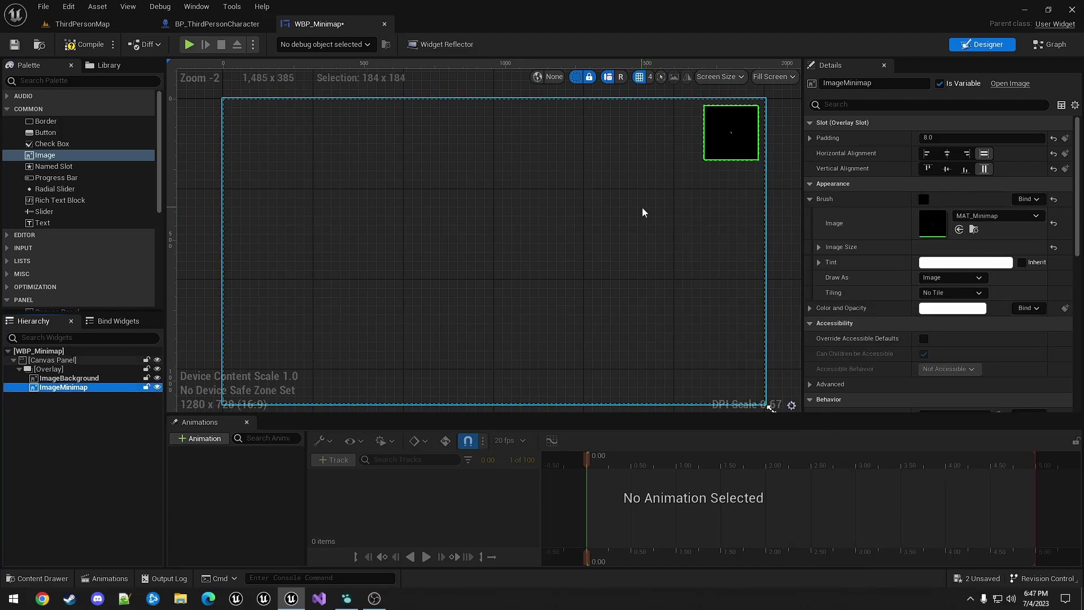
click(86, 44)
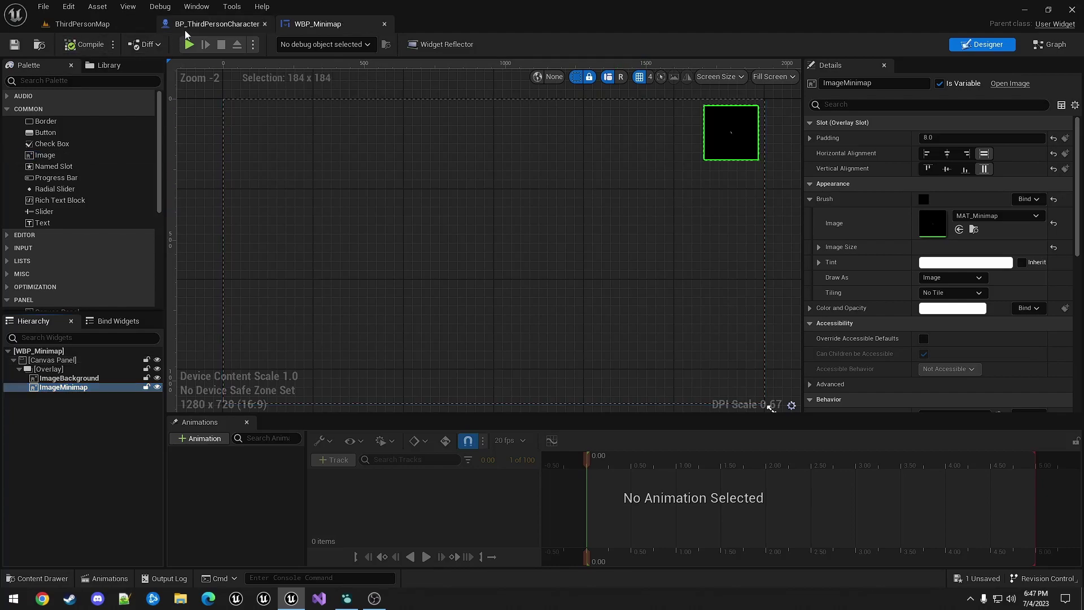
In the Event Graph of BP_ThirdPersonCharacter, add a Create Widget node executed after Add Mapping Context.
click(213, 24)
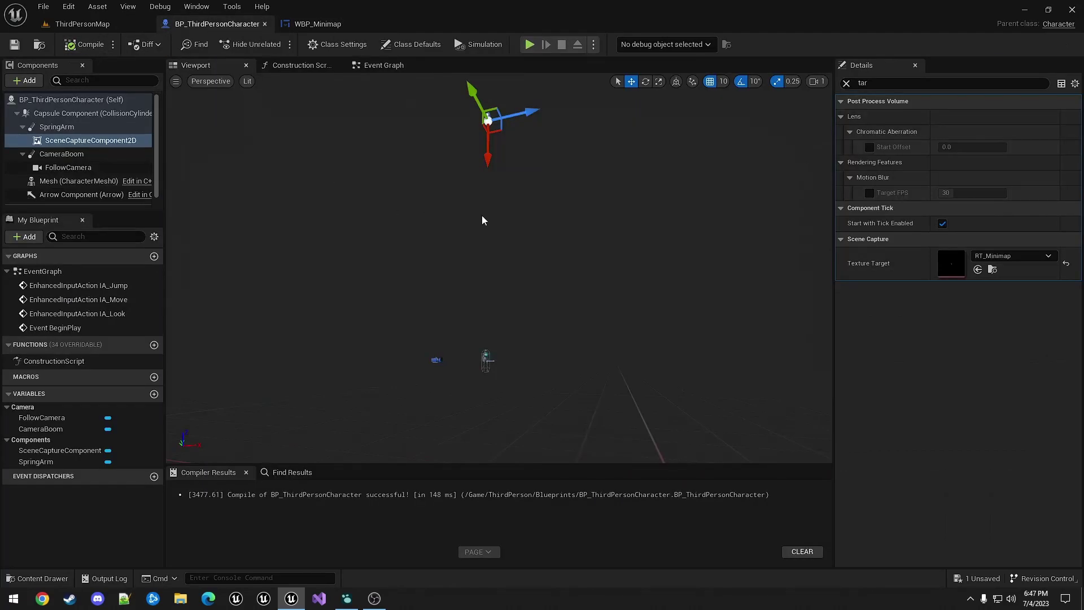
click(378, 65)
scroll(373, 149, up, 4)
right_drag(677, 186, 361, 157)
drag(311, 226, 476, 213)
text(creati)
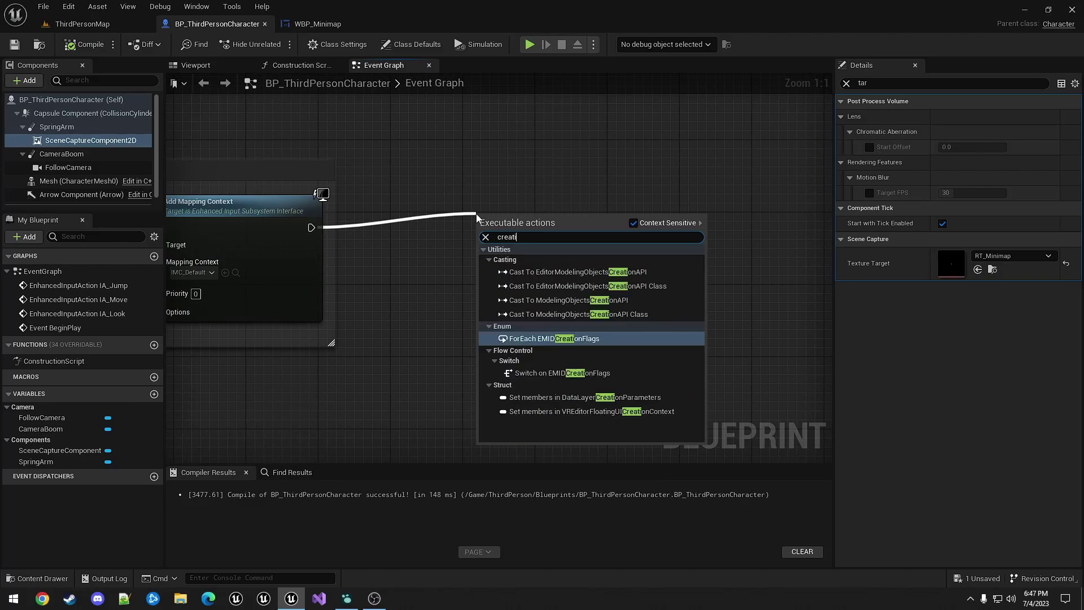
key(BackSpace)
text(e wid)
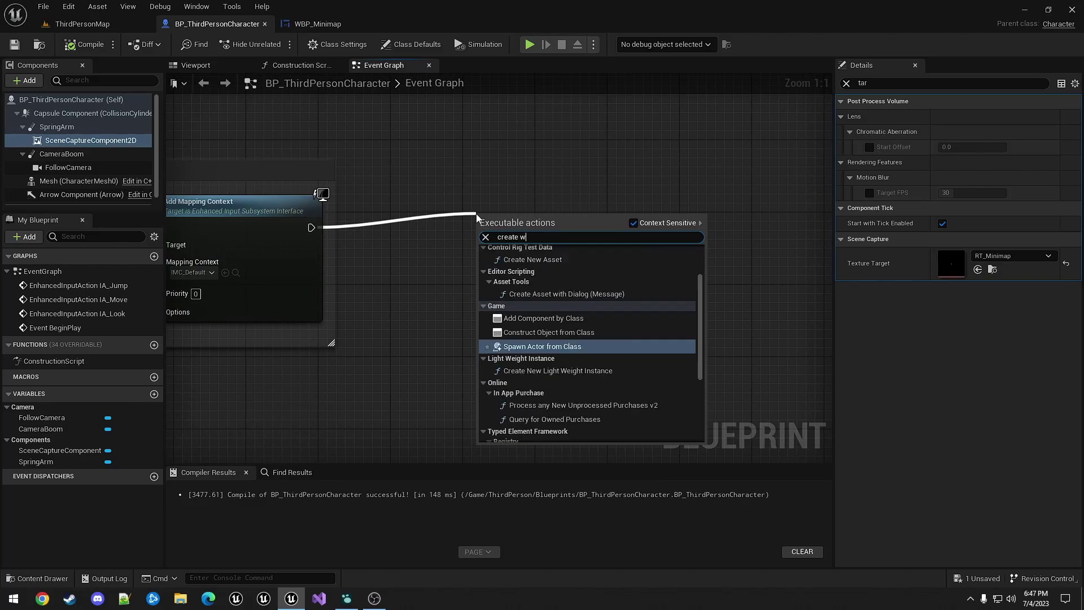
key(Return)
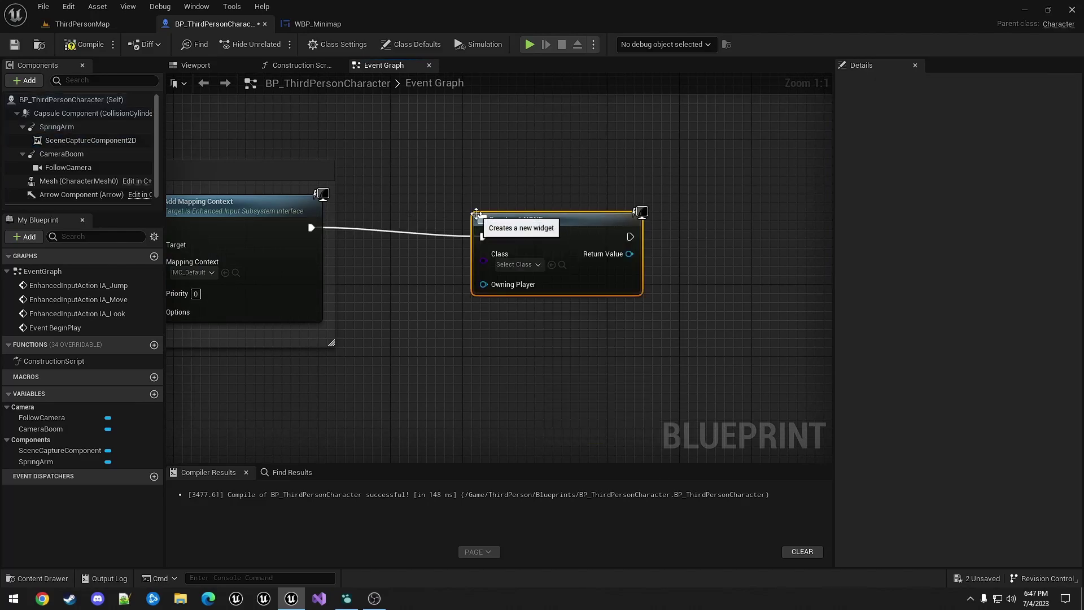
Set the Create Widget node's class to WBP_Minimap and move it closer to the Add Mapping Context node.
click(517, 264)
click(540, 449)
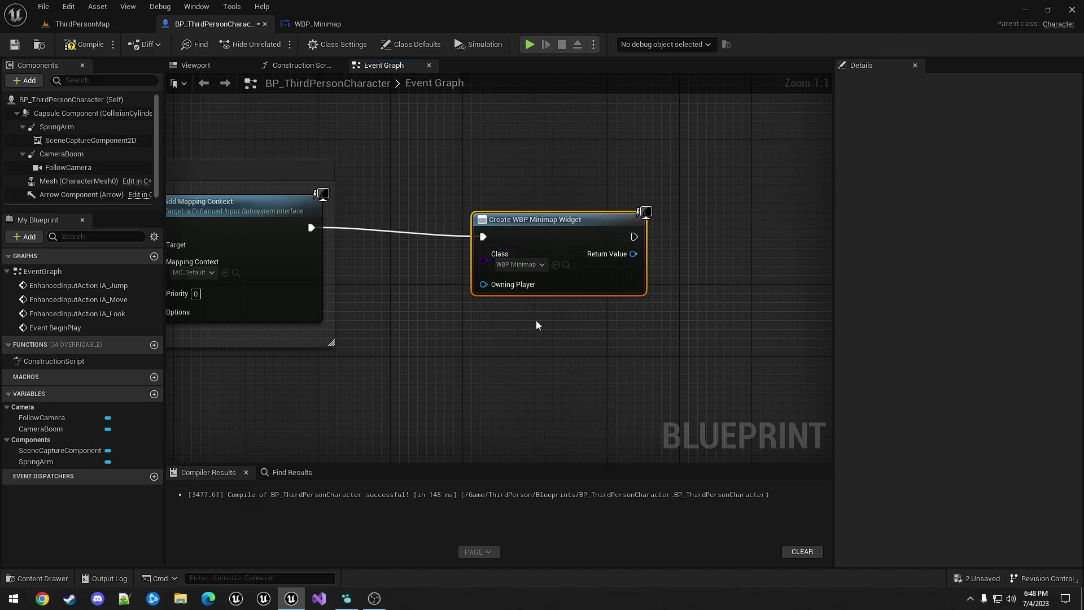
drag(576, 220, 468, 211)
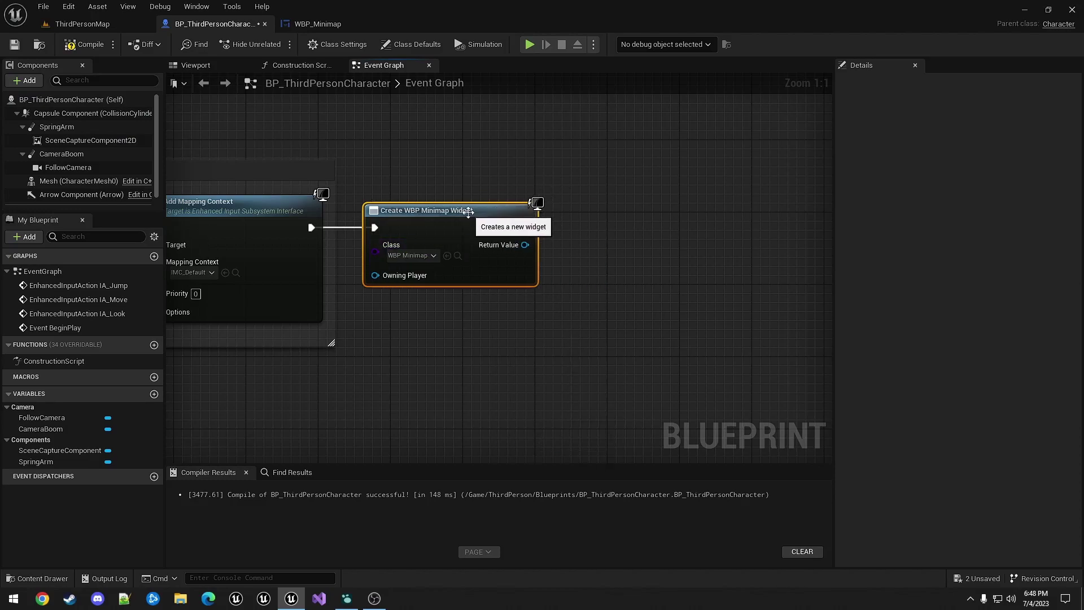
Promote the Create Widget node's return value to a variable named WBP_Minimap.
right_click(525, 244)
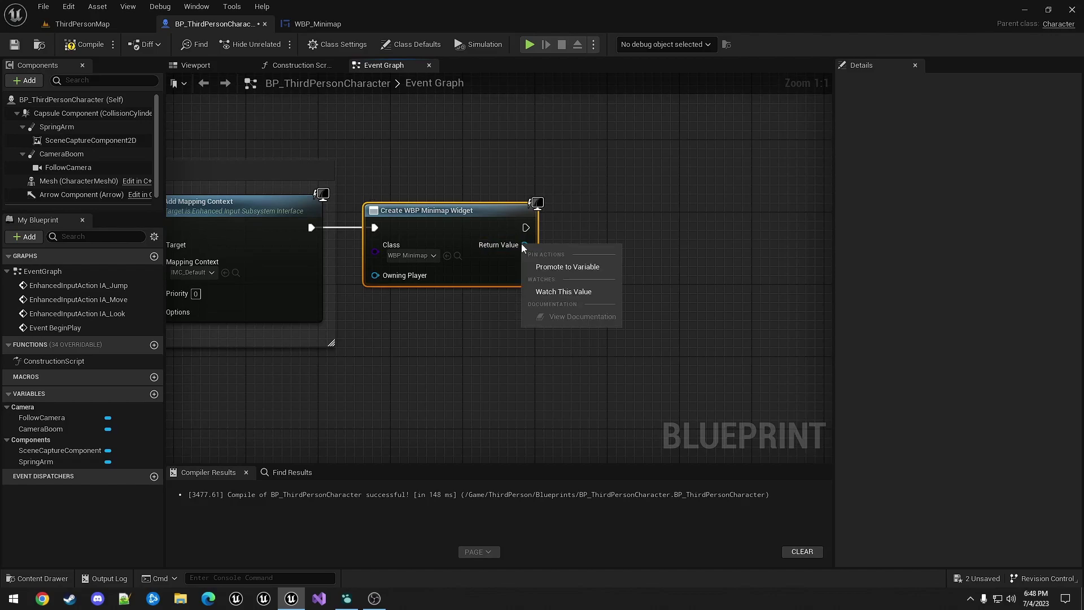
click(561, 266)
text(WBP_Minimap)
key(Return)
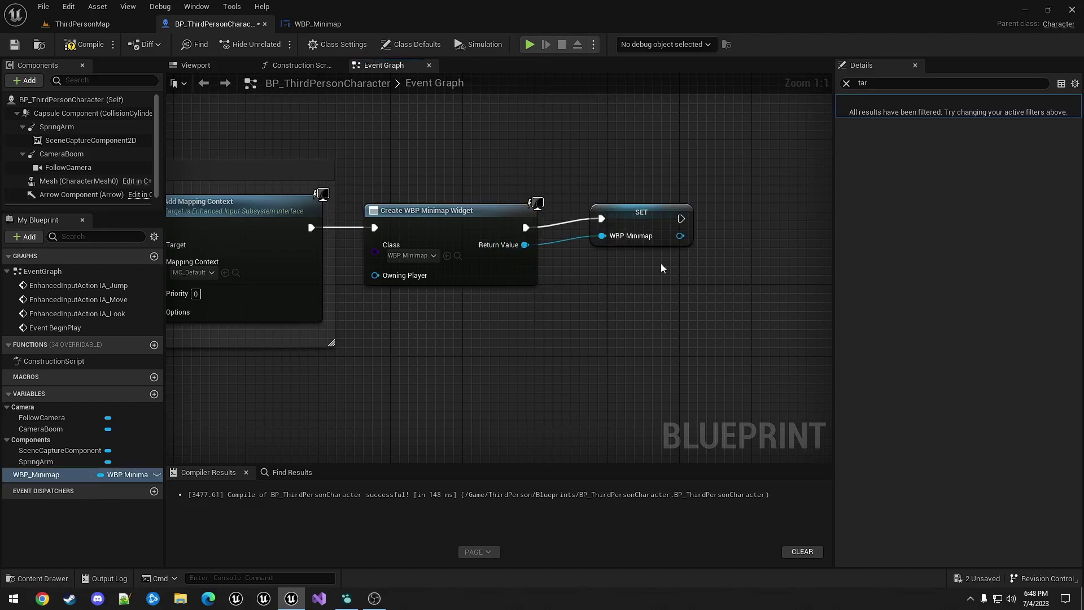
Add an Add to Viewport node targeting the WBP_Minimap variable, line it up after the SET node, and compile the blueprint.
drag(650, 209, 749, 232)
text(add t)
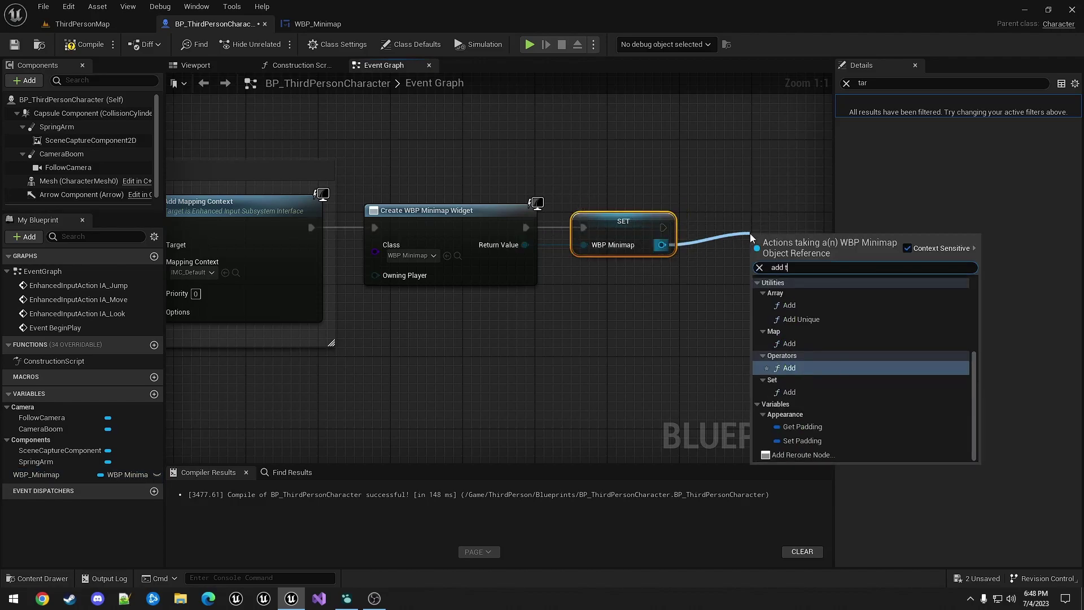
text(o)
click(804, 315)
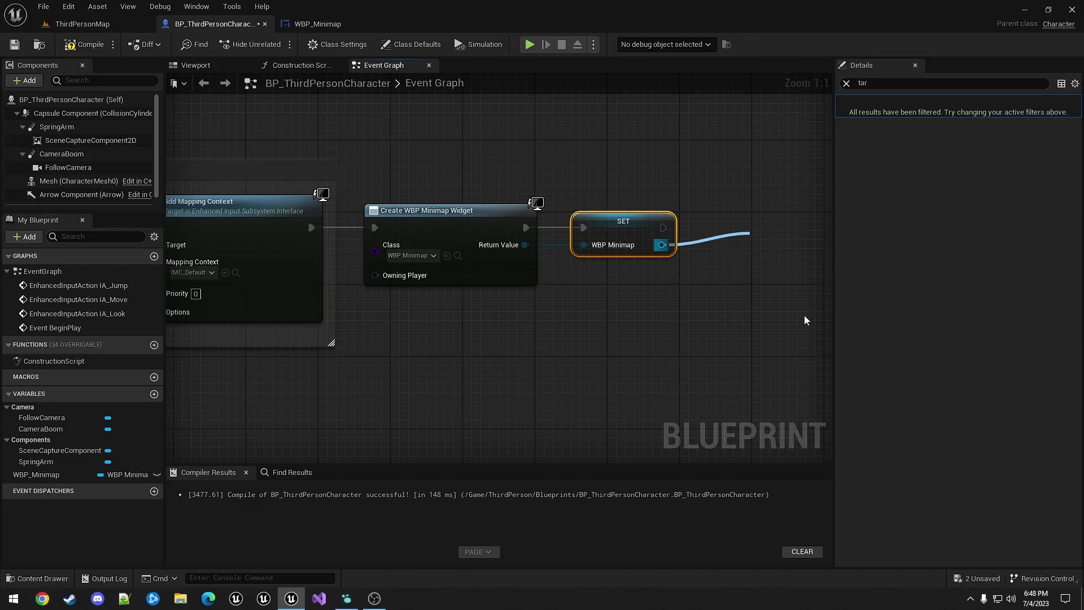
drag(784, 240, 758, 204)
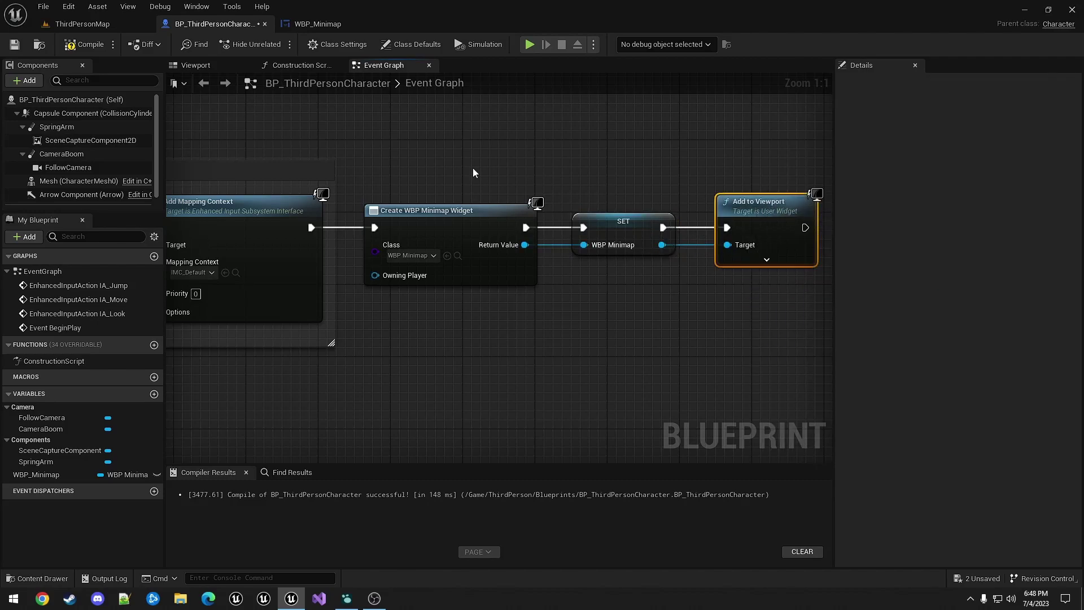
click(85, 44)
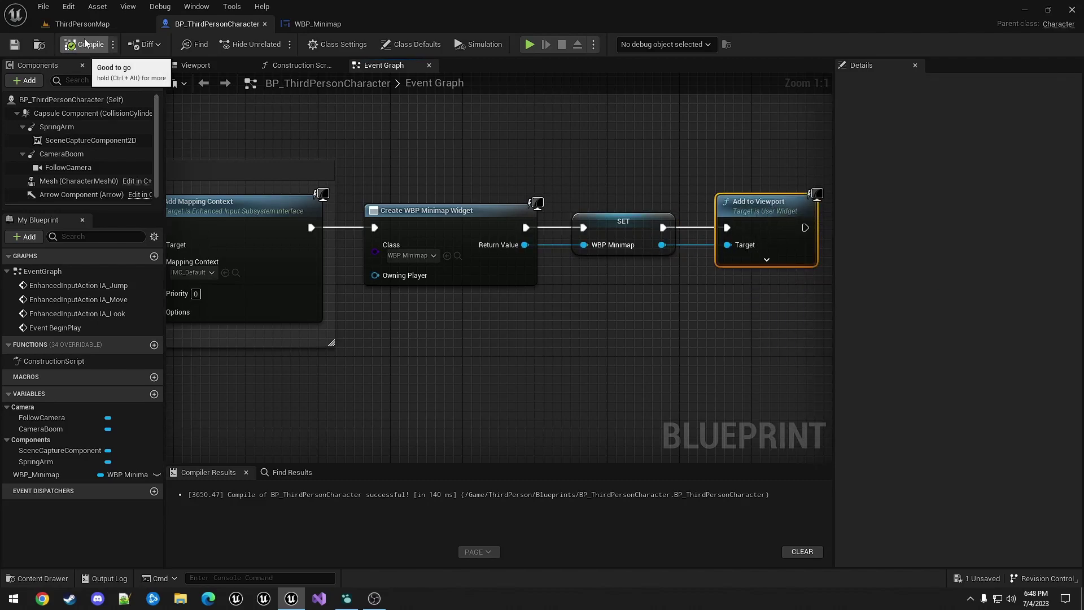
Play ThirdPersonMap and run the character in different directions to check how the minimap follows and rotates, and stop the session.
click(82, 24)
click(250, 44)
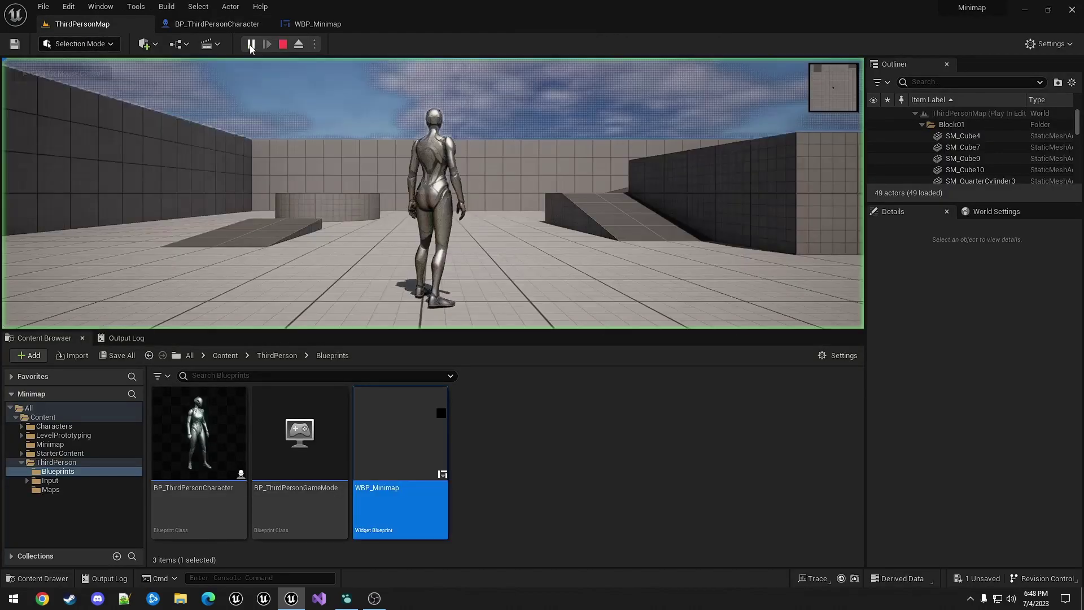
click(316, 121)
key(a)
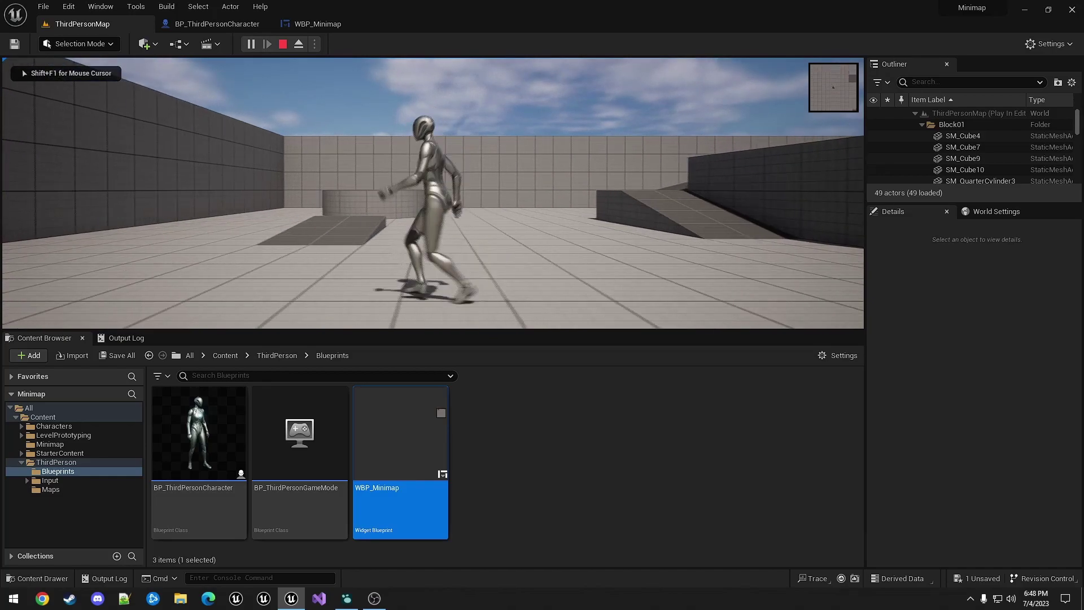
key(d)
key(w)
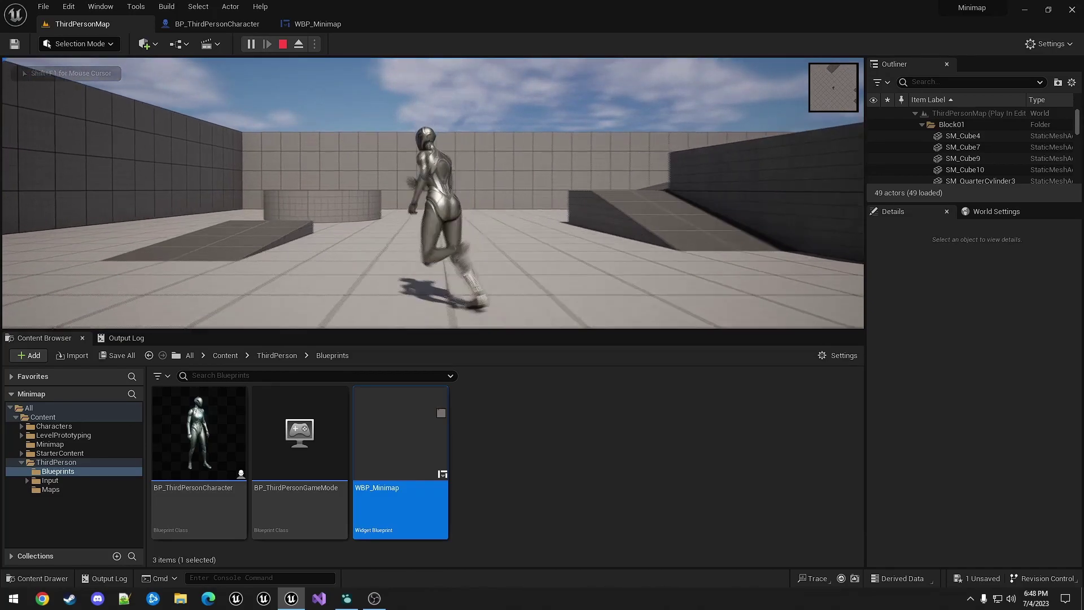
key(d)
key(w)
key(s)
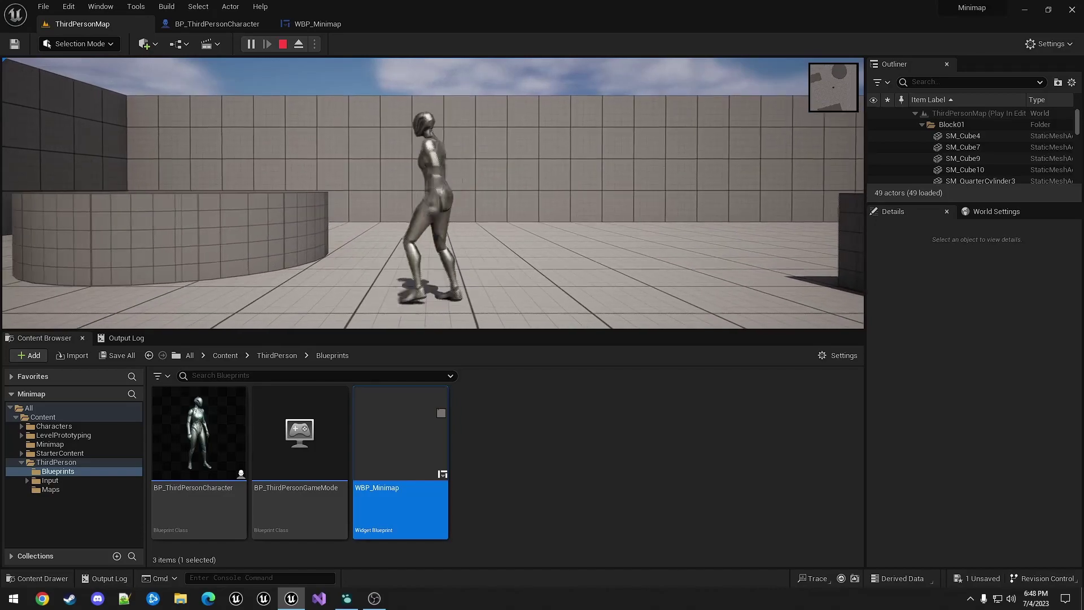
key(w)
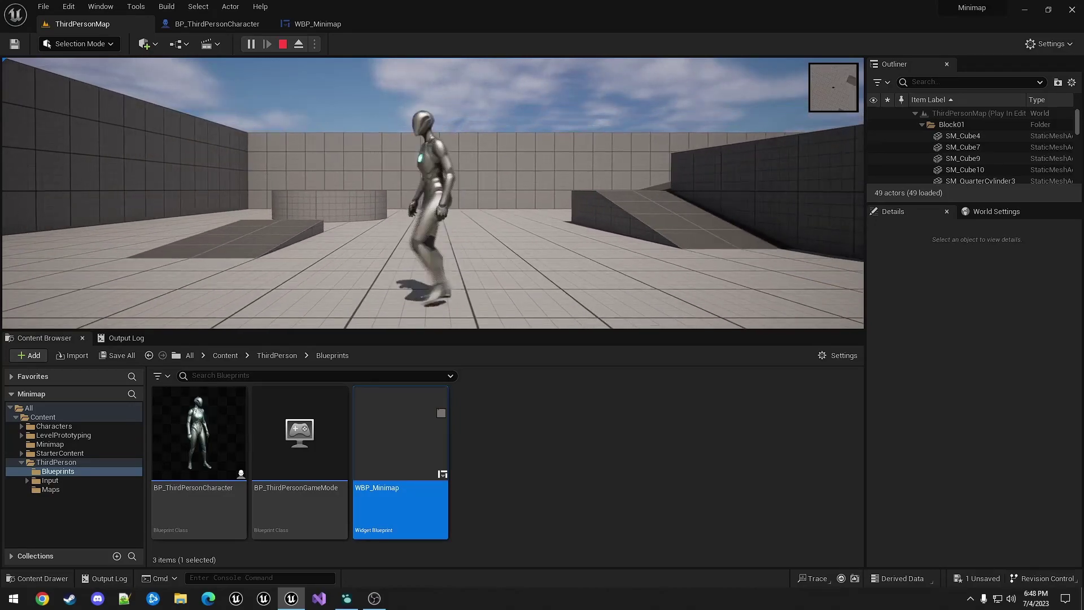
key(s)
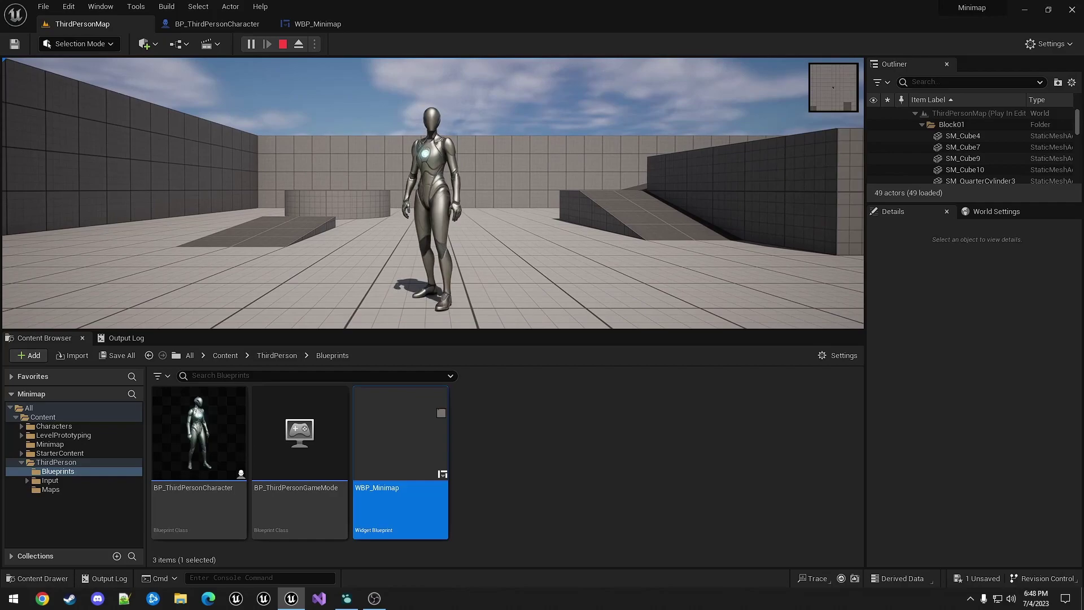
key(Escape)
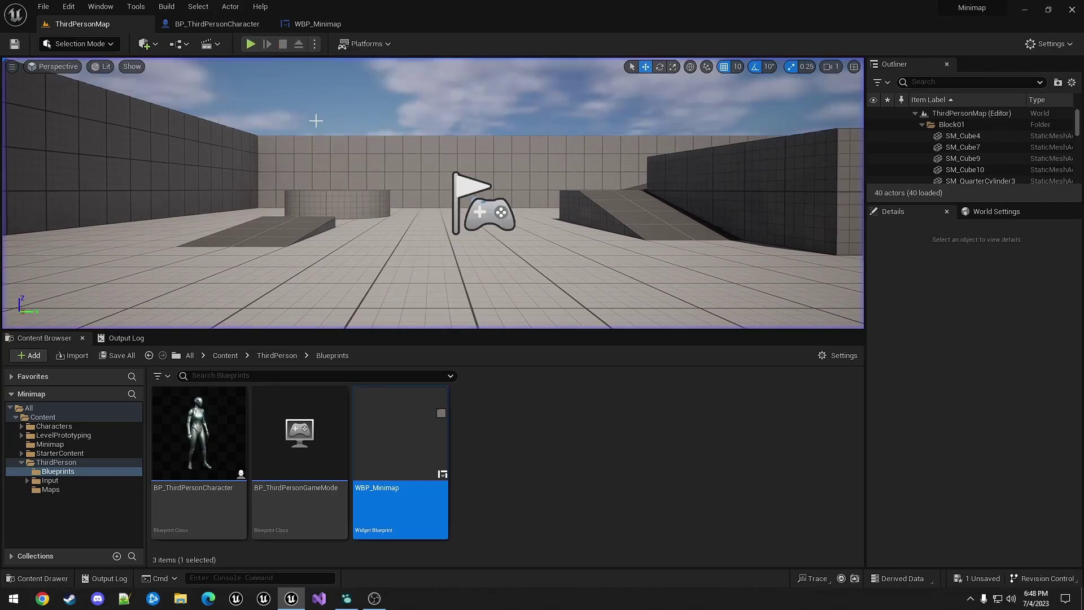
Disable Inherit Pitch, Inherit Yaw and Inherit Roll on the character's SpringArm component and compile the blueprint.
click(236, 26)
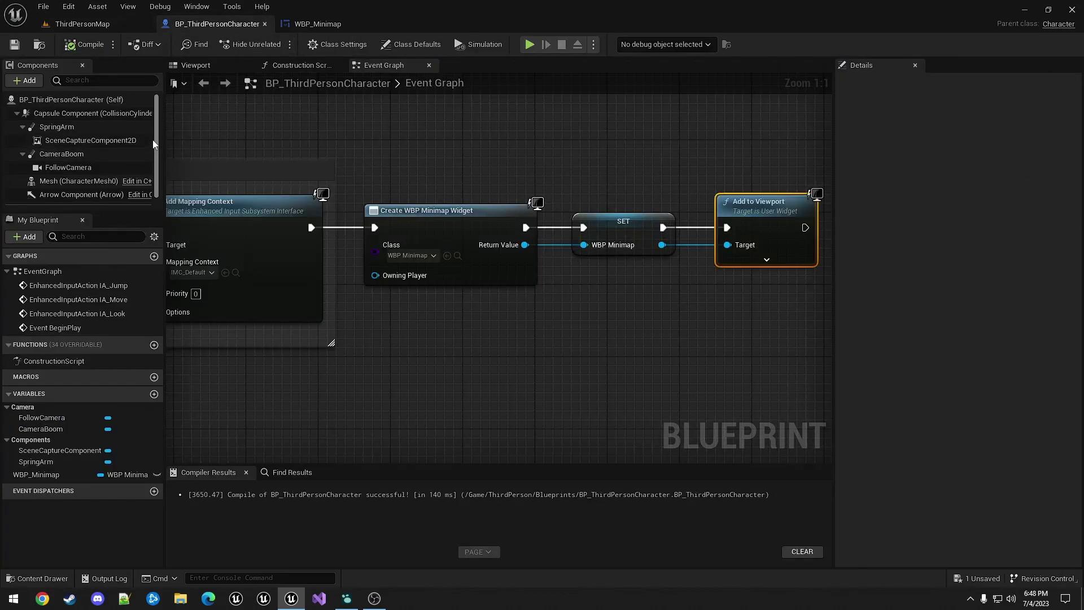
click(69, 128)
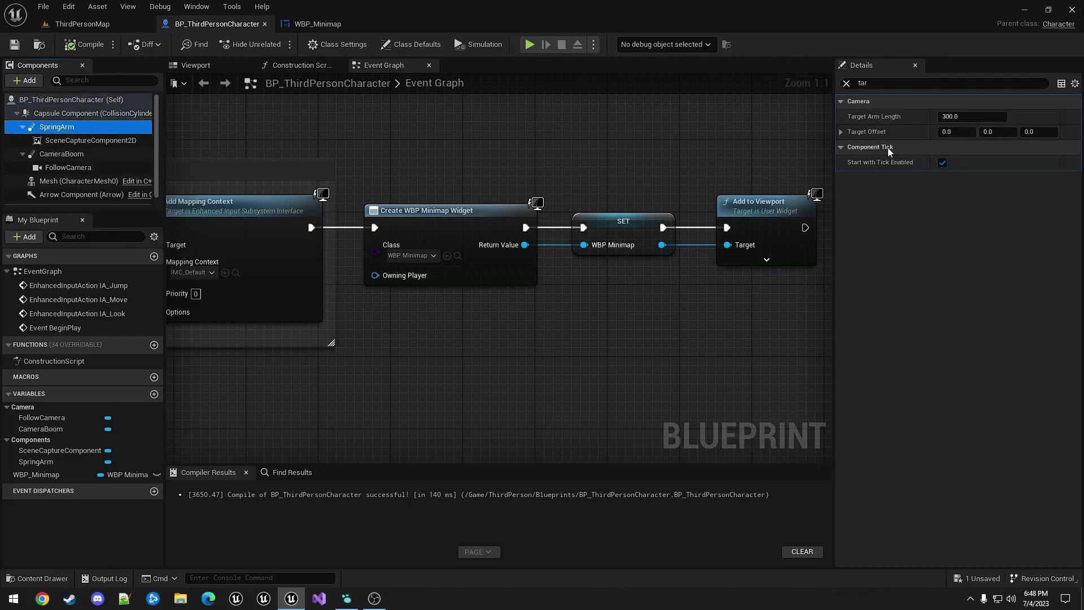
click(890, 84)
text(inherit)
click(942, 147)
click(942, 163)
click(942, 177)
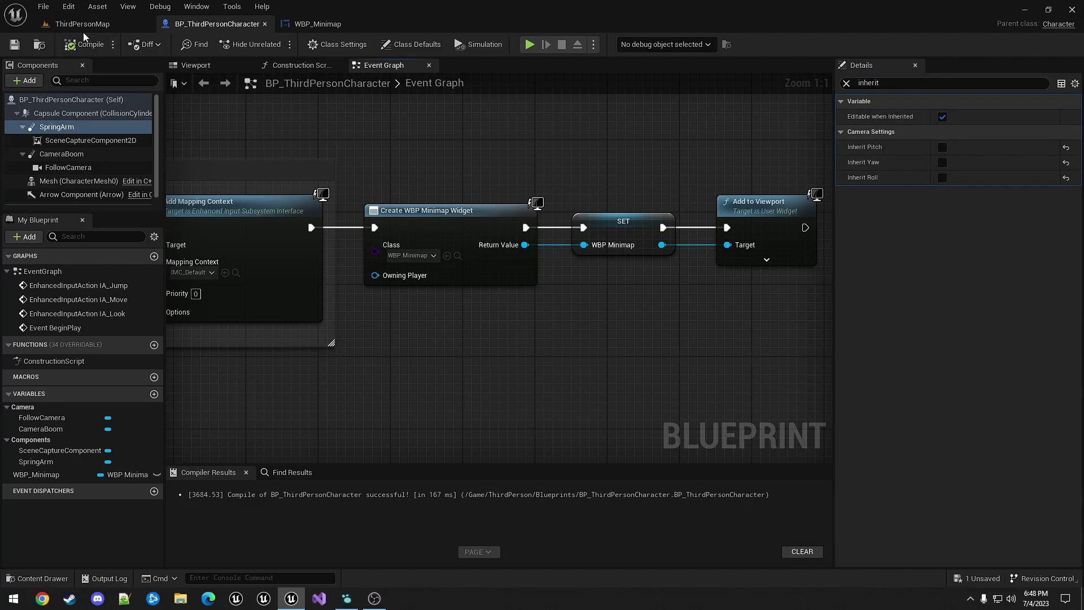
Play ThirdPersonMap and run the character in different directions to check whether the minimap rotates, and stop the session.
click(85, 24)
click(250, 44)
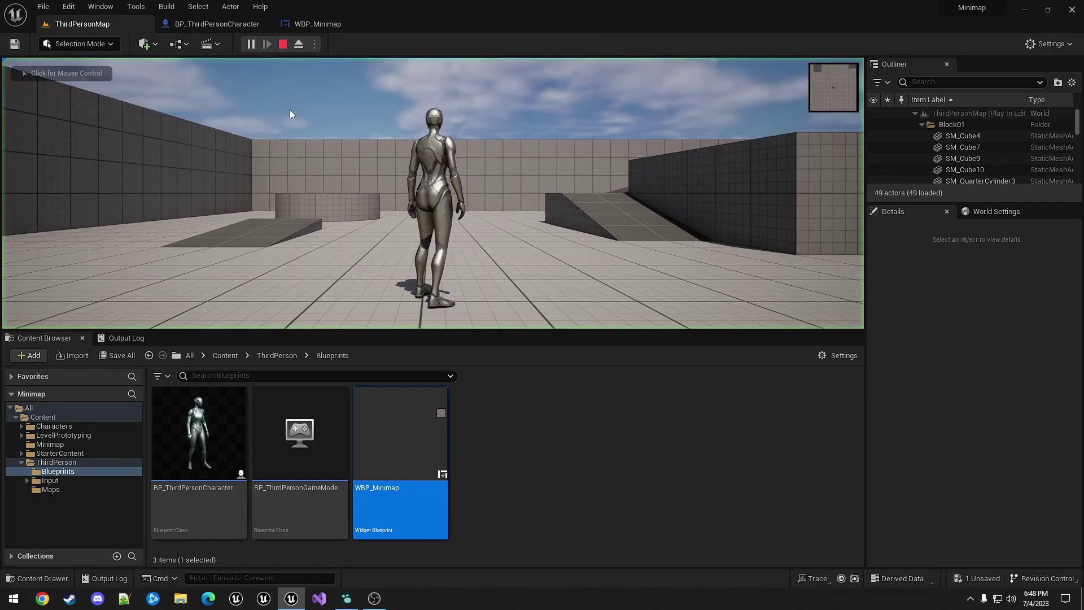
key(d)
key(s)
key(a)
key(s)
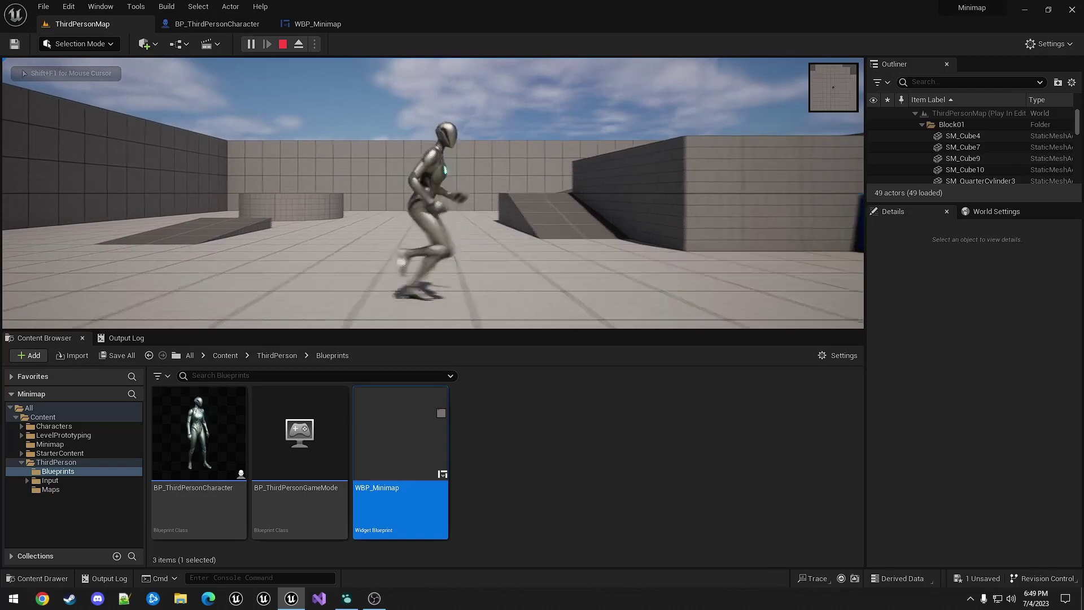
key(Escape)
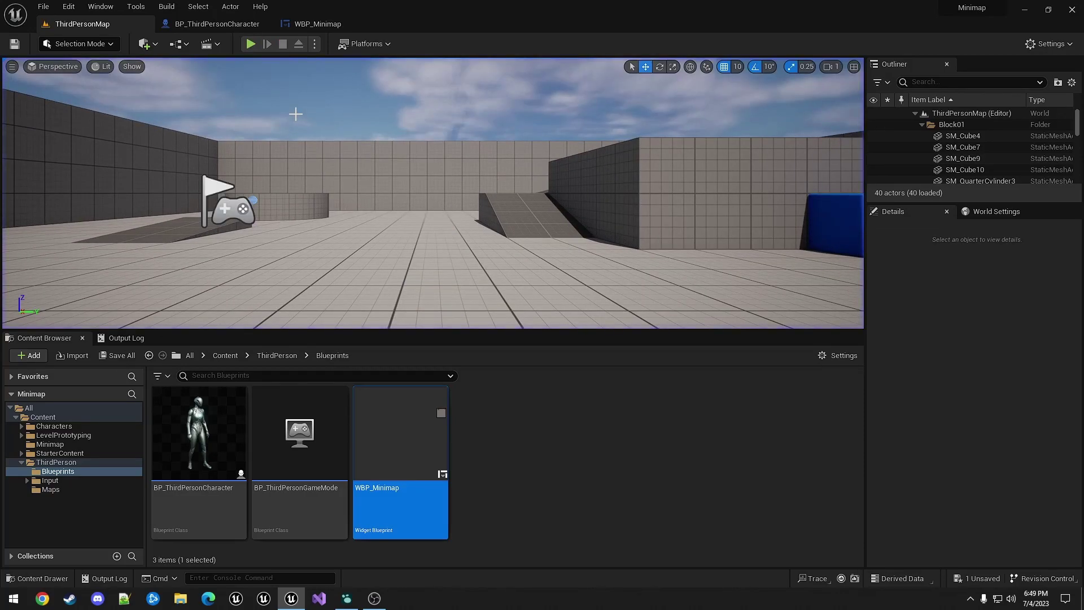
Enlarge the level viewport above the Content Browser and run a short play session to check the minimap's size.
drag(395, 333, 394, 378)
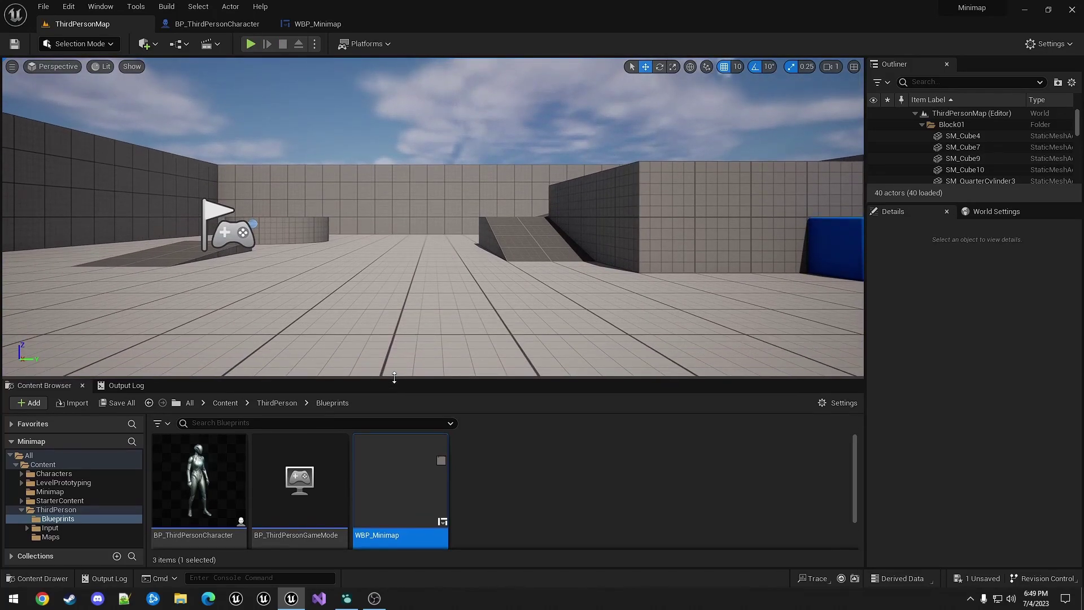
click(251, 44)
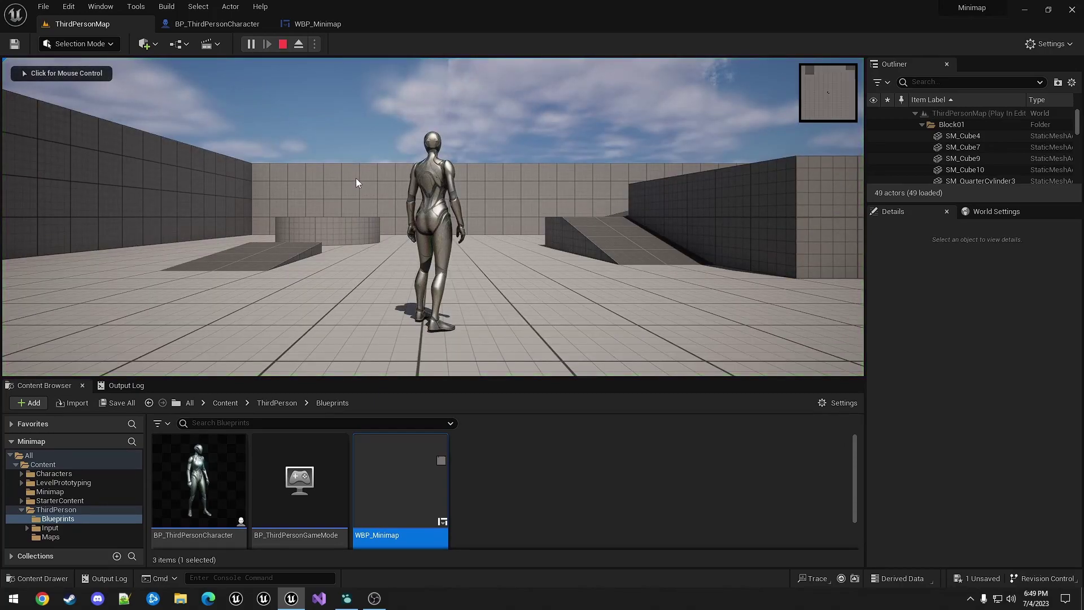
key(Escape)
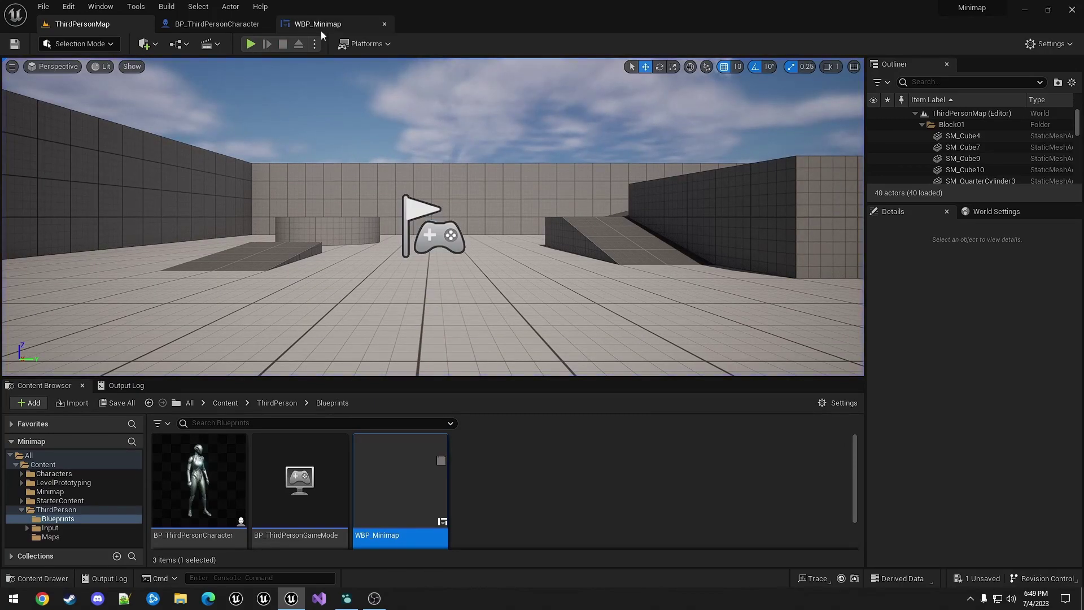
Set the size of the Overlay in WBP_Minimap to 300 by 300 and compile the widget.
click(321, 24)
click(703, 148)
click(947, 184)
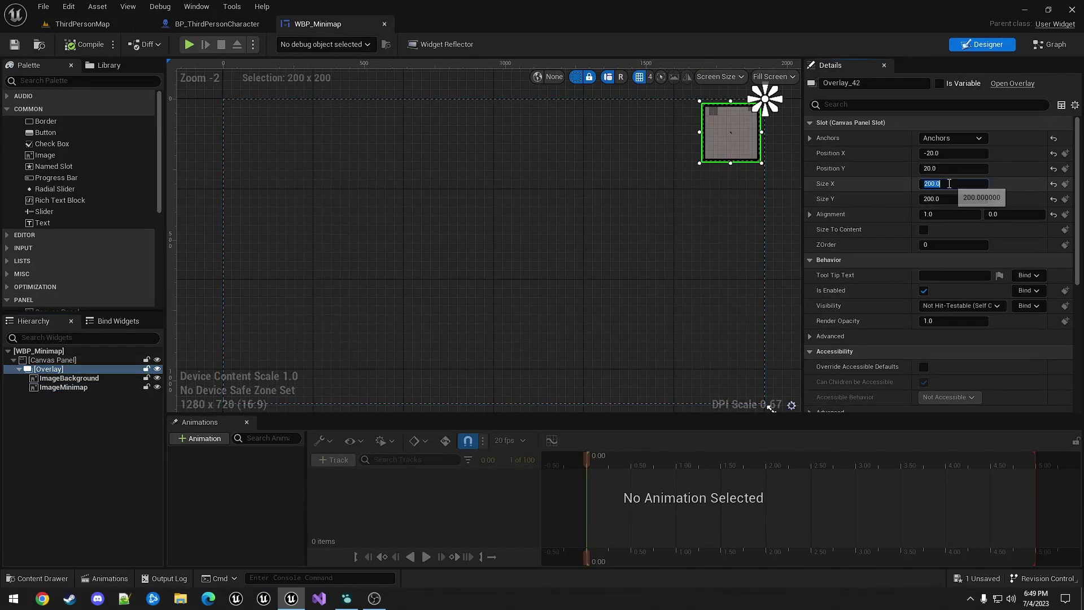
text(300)
key(Tab)
text(300)
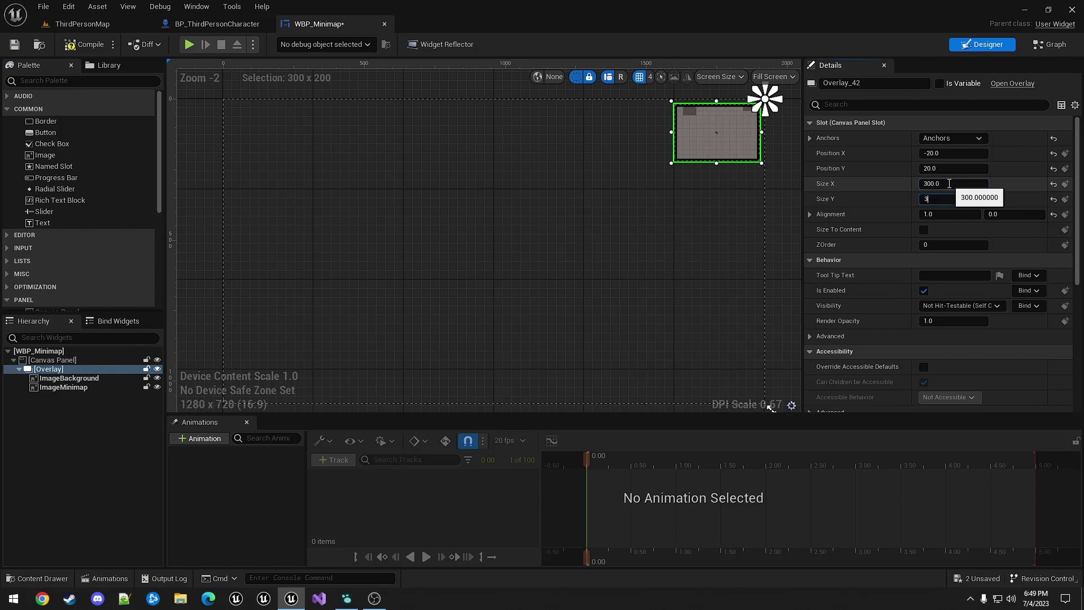
key(Tab)
click(84, 44)
Play ThirdPersonMap to check the resized minimap, and stop the session.
click(89, 25)
click(252, 44)
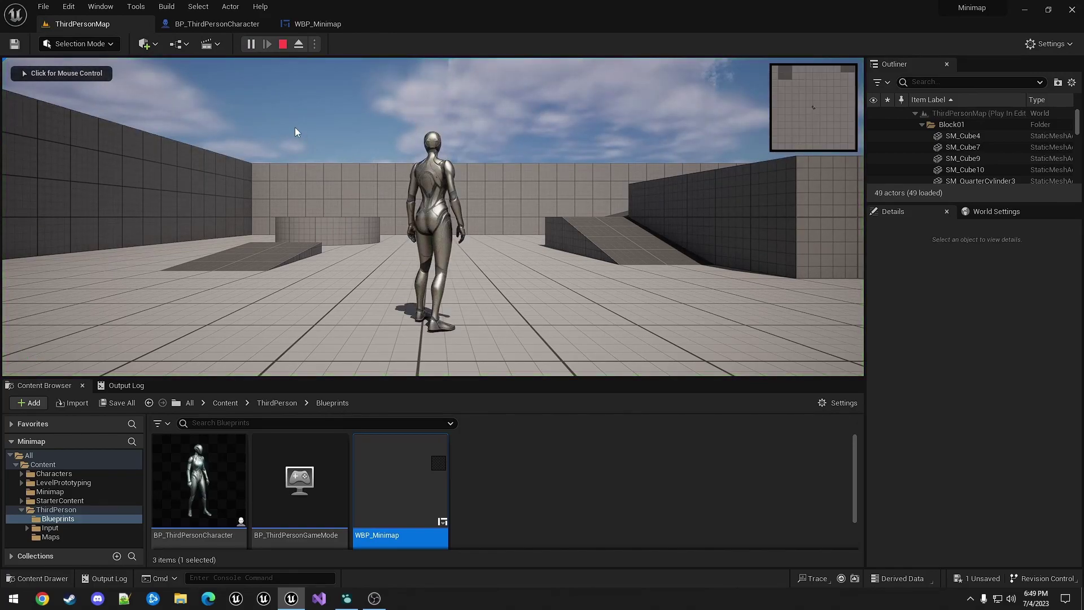
key(Escape)
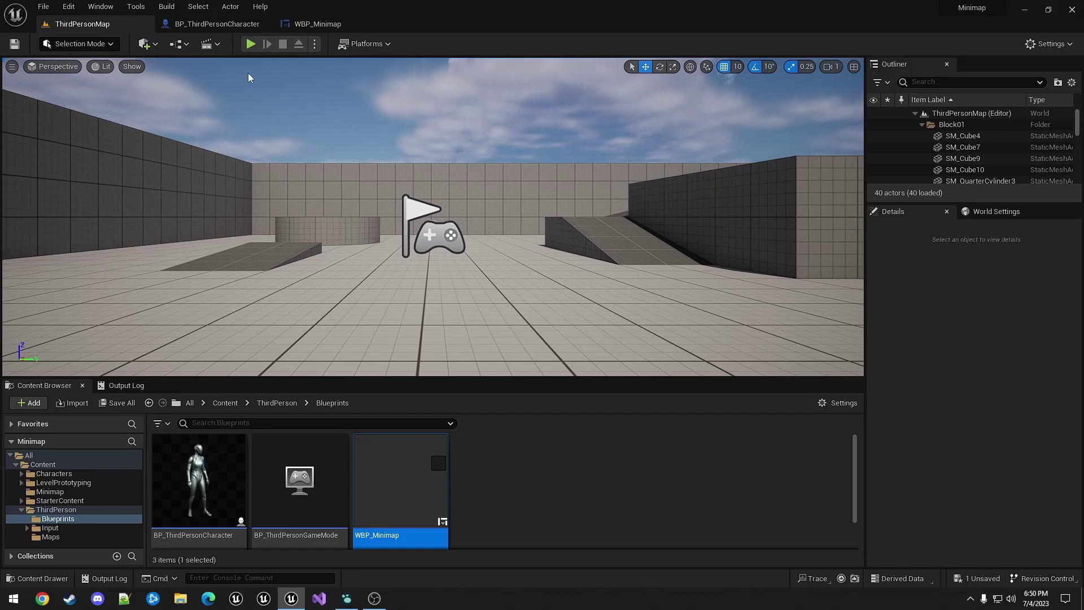
Add a function named ToggleMinimapControl to BP_ThirdPersonCharacter.
click(238, 29)
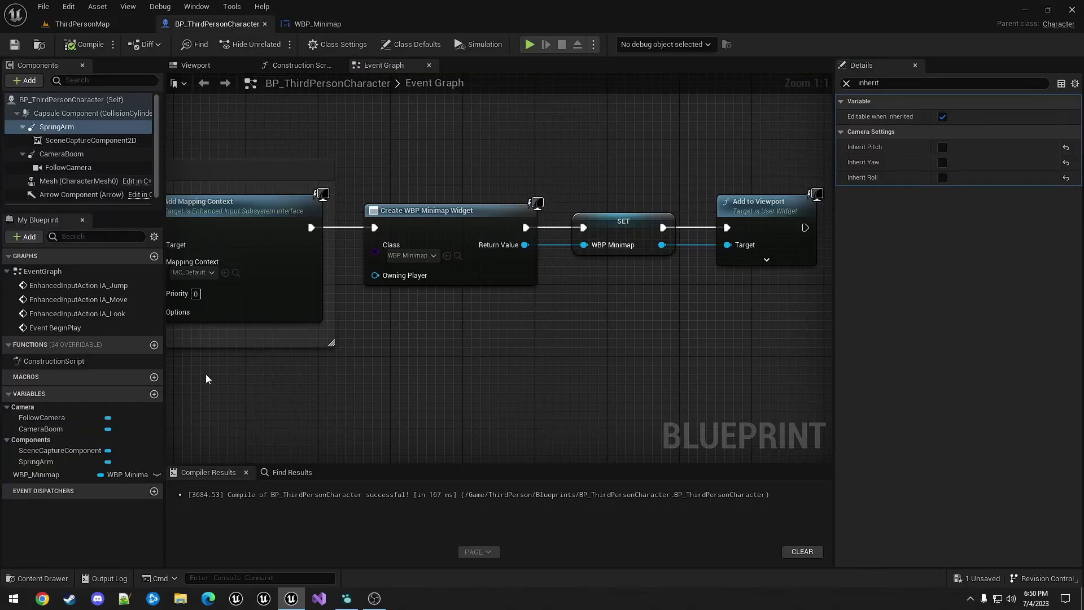
click(154, 345)
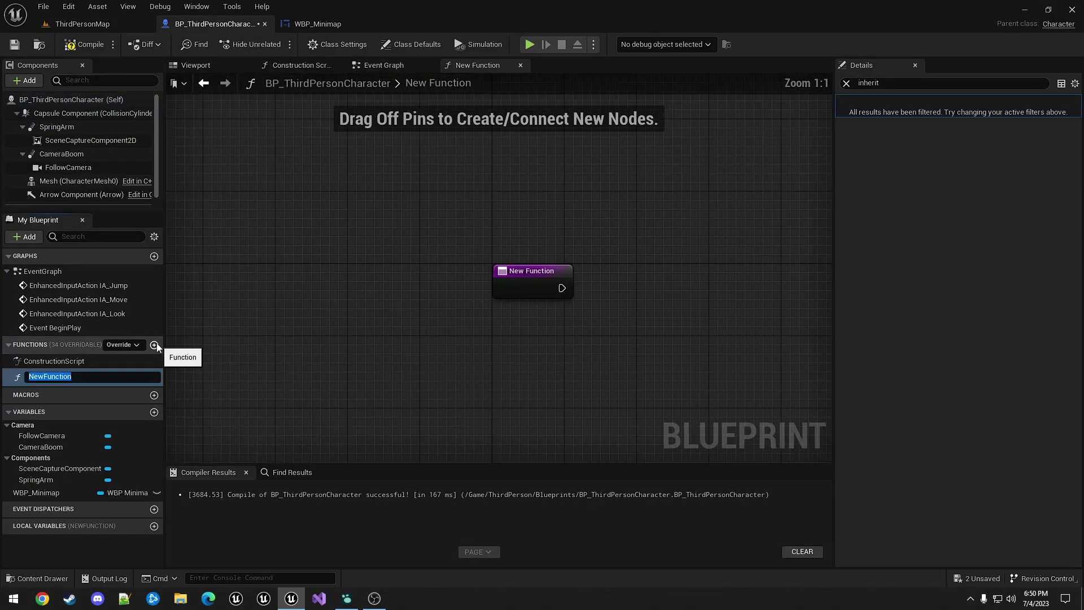
text(ToggleMinimapControl)
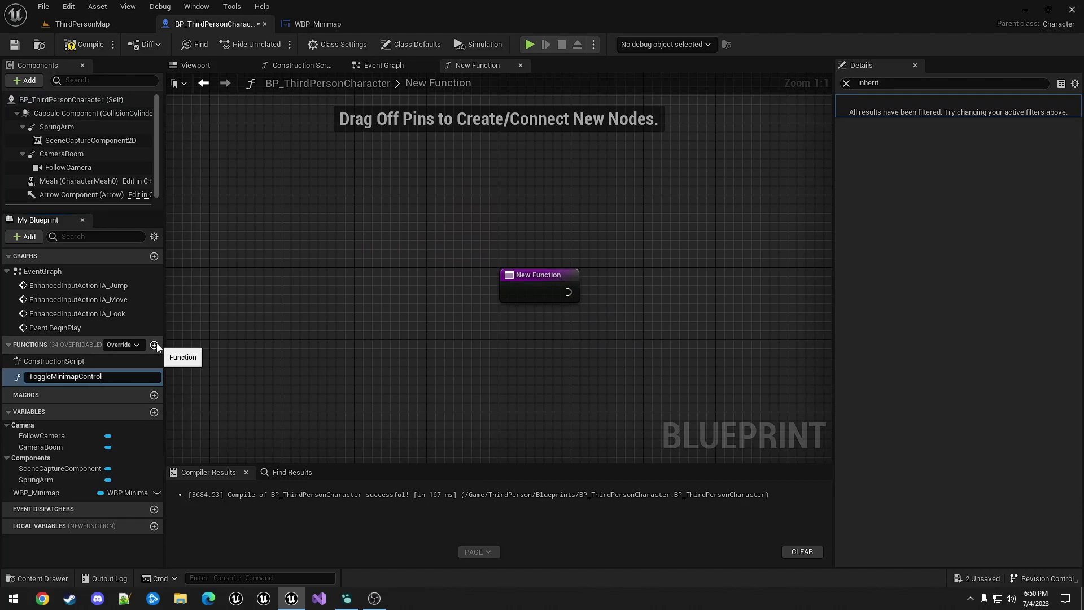
key(Return)
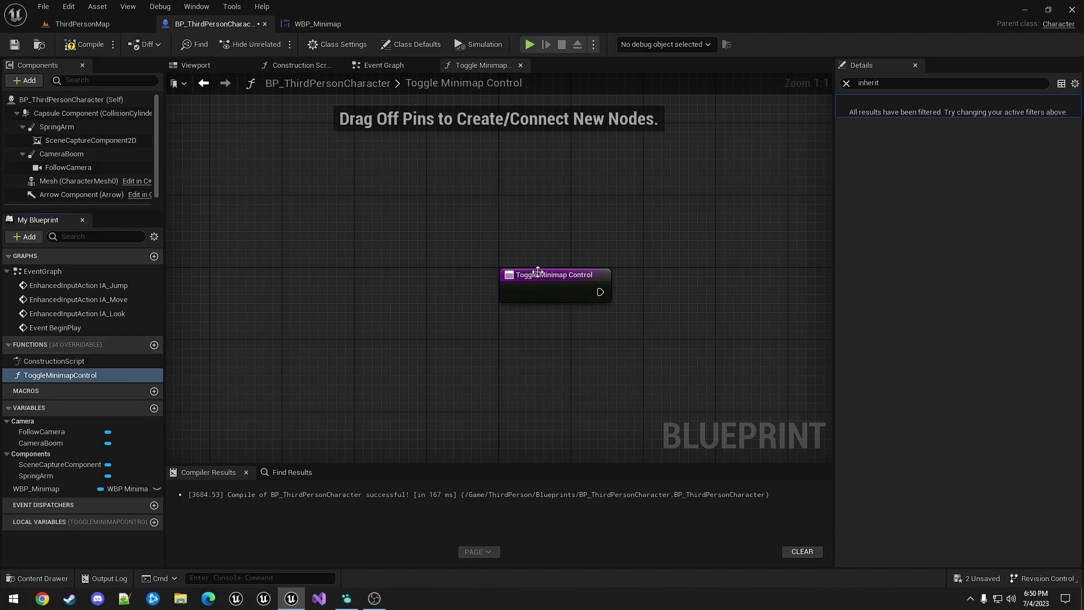
right_drag(451, 305, 278, 265)
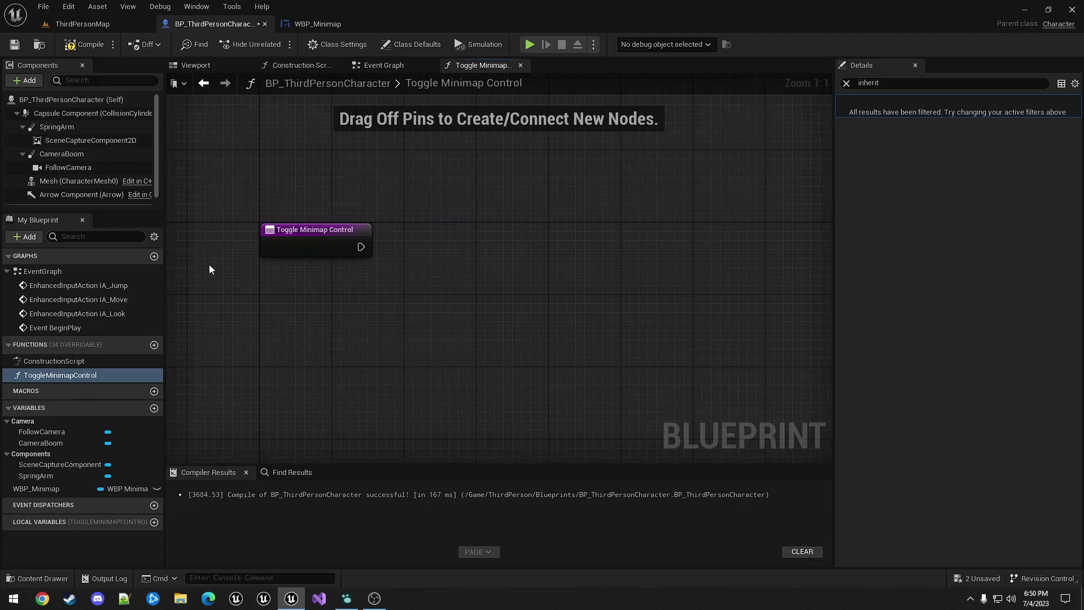
Add a Boolean variable named IsCameraControl to the character blueprint.
click(154, 408)
text(IsCameraControl)
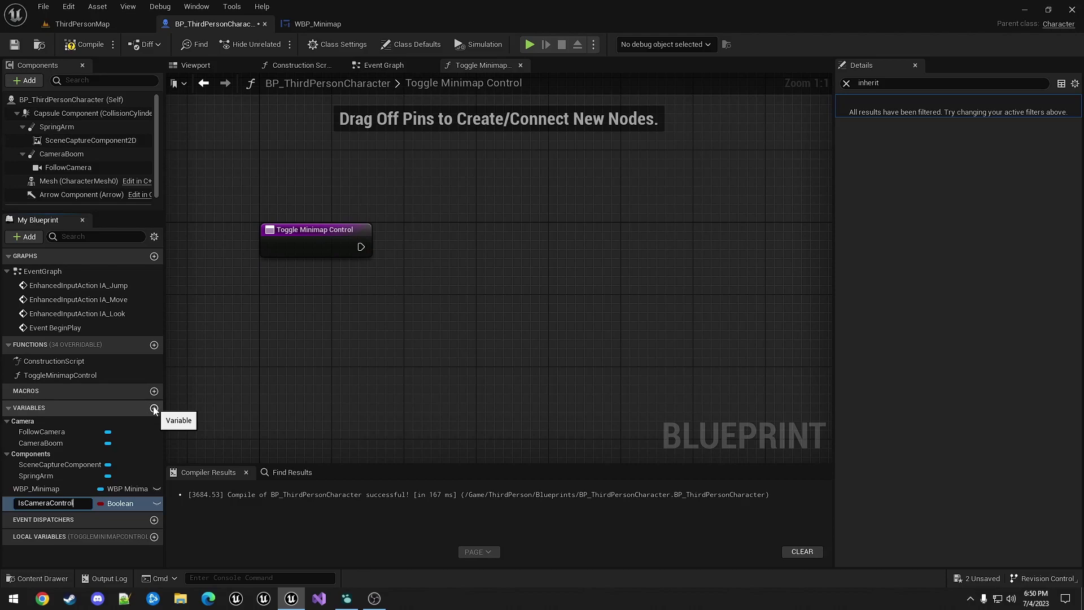
key(Return)
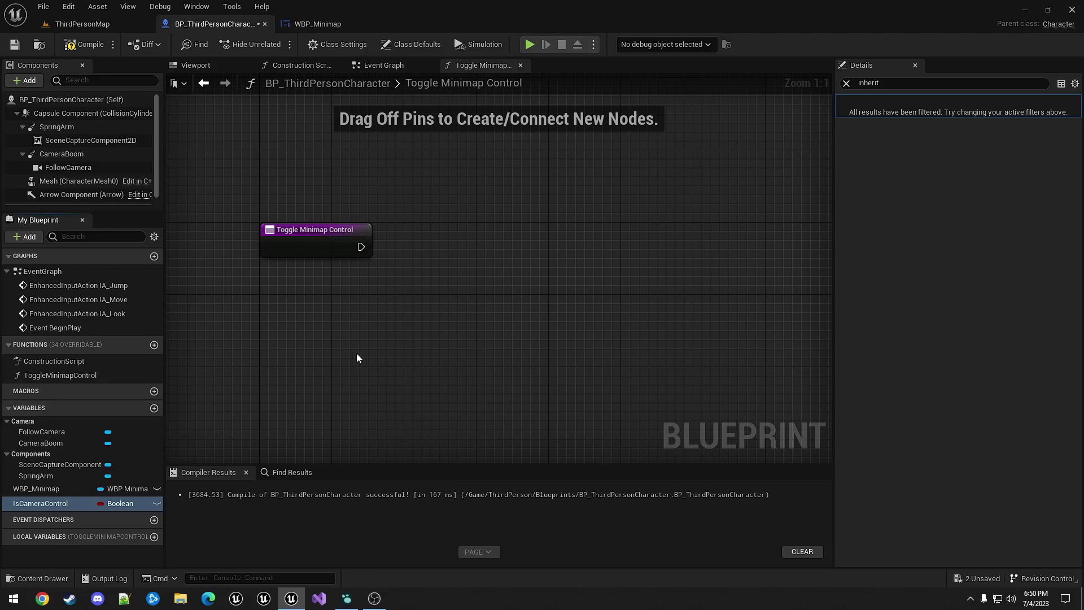
Place a getter for IsCameraControl in the ToggleMinimapControl graph and feed it into a NOT Boolean node.
ctrl+drag(40, 503, 428, 288)
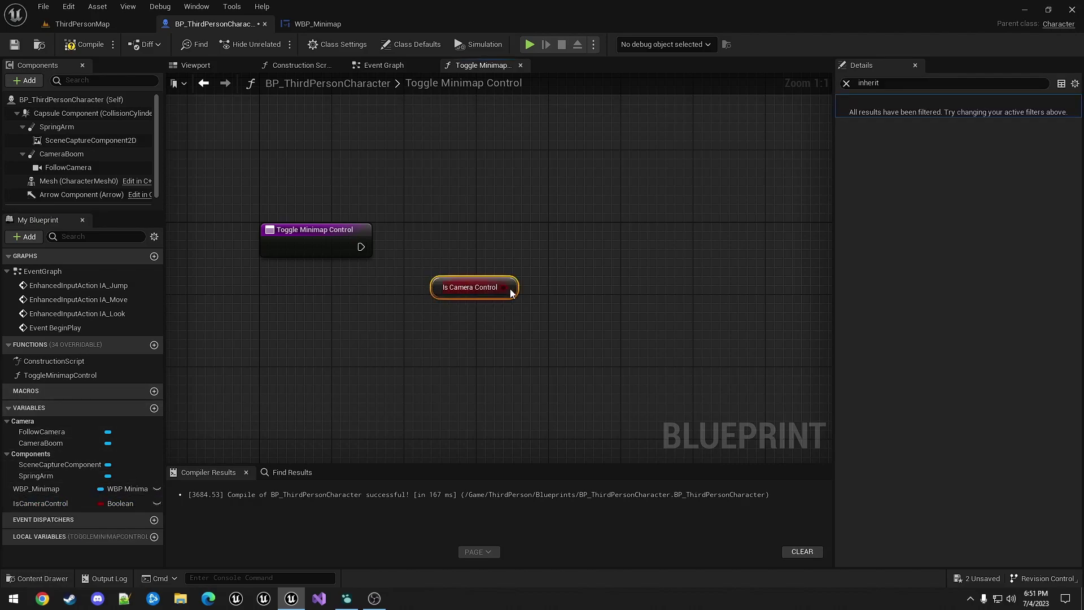
drag(511, 290, 556, 238)
text(not)
key(Return)
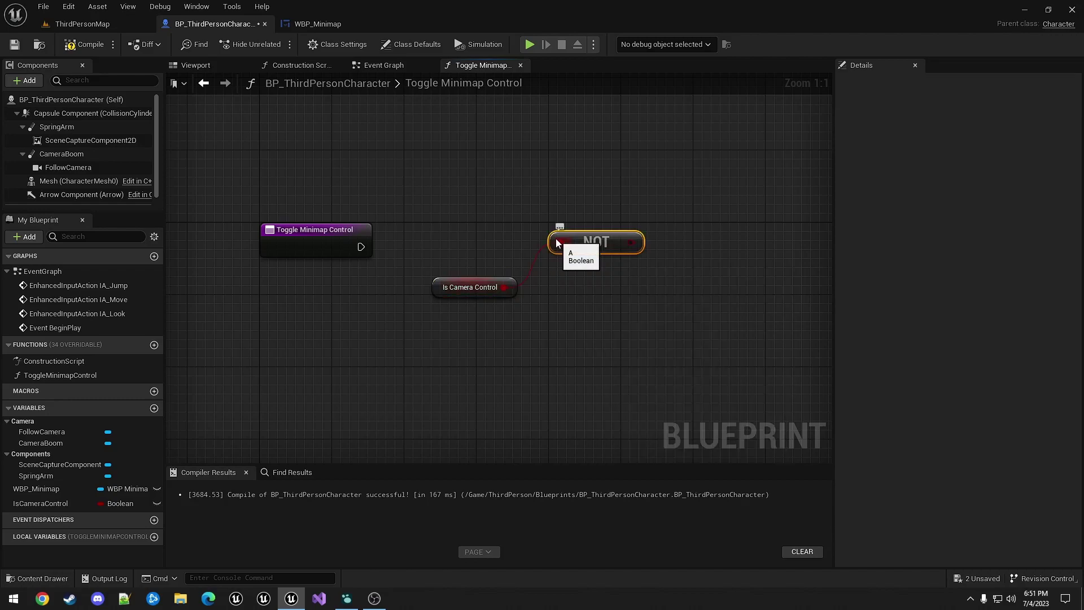
Set IsCameraControl from the NOT result, connect the SET node to the function entry, and arrange the nodes compactly.
drag(41, 503, 632, 243)
drag(687, 256, 361, 247)
drag(773, 249, 746, 222)
drag(574, 181, 568, 250)
drag(464, 218, 547, 291)
key(Left)
key(Left)
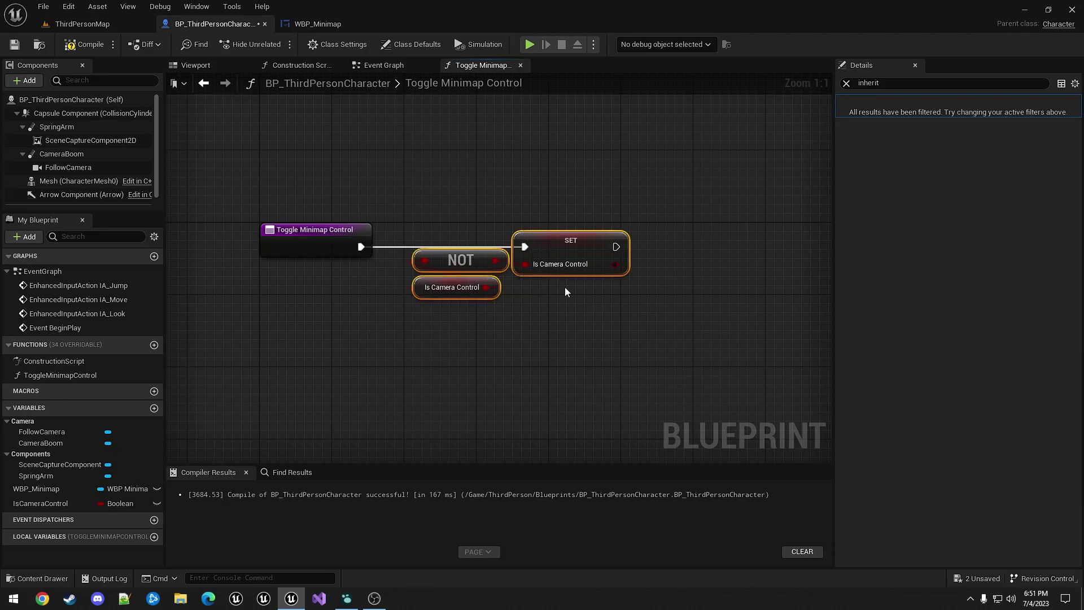
Add a SceneCaptureComponent2D reference after the SET node and create a Set Absolute Location node from it.
click(587, 167)
right_drag(595, 164, 435, 187)
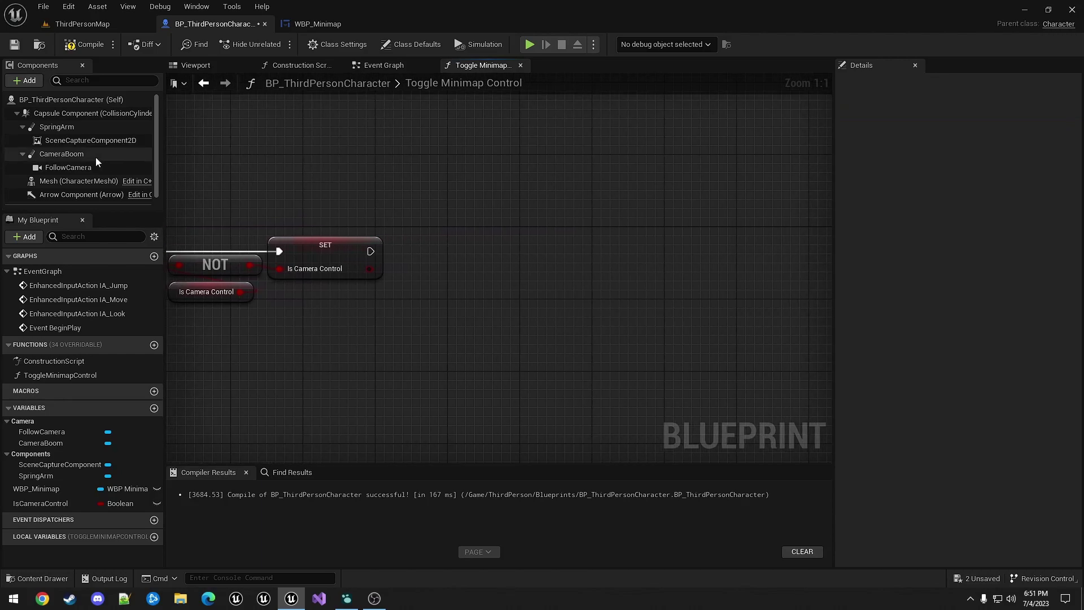
drag(83, 142, 347, 332)
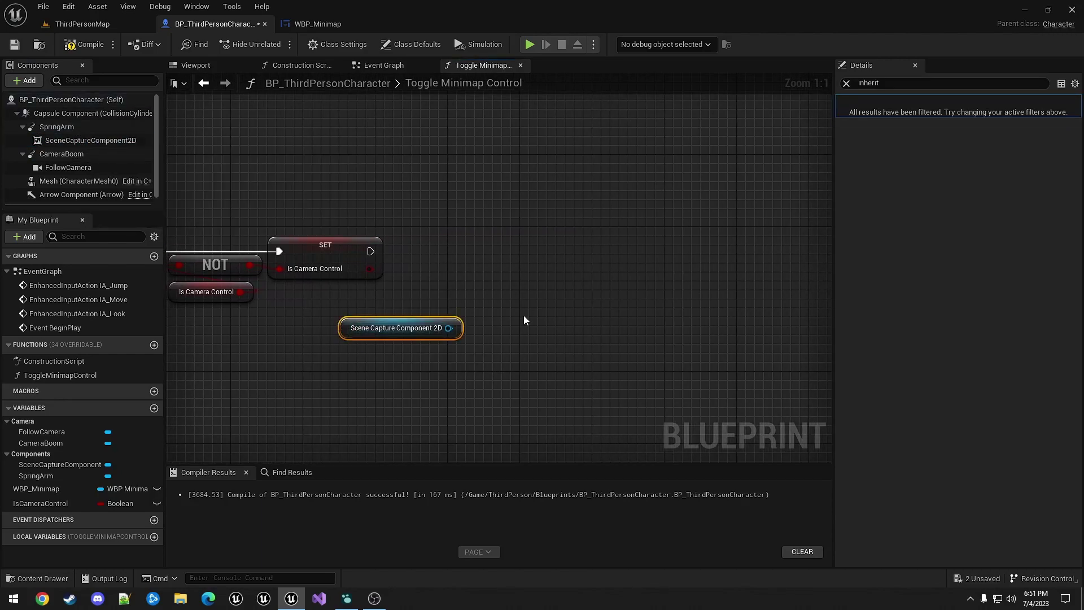
drag(448, 328, 509, 314)
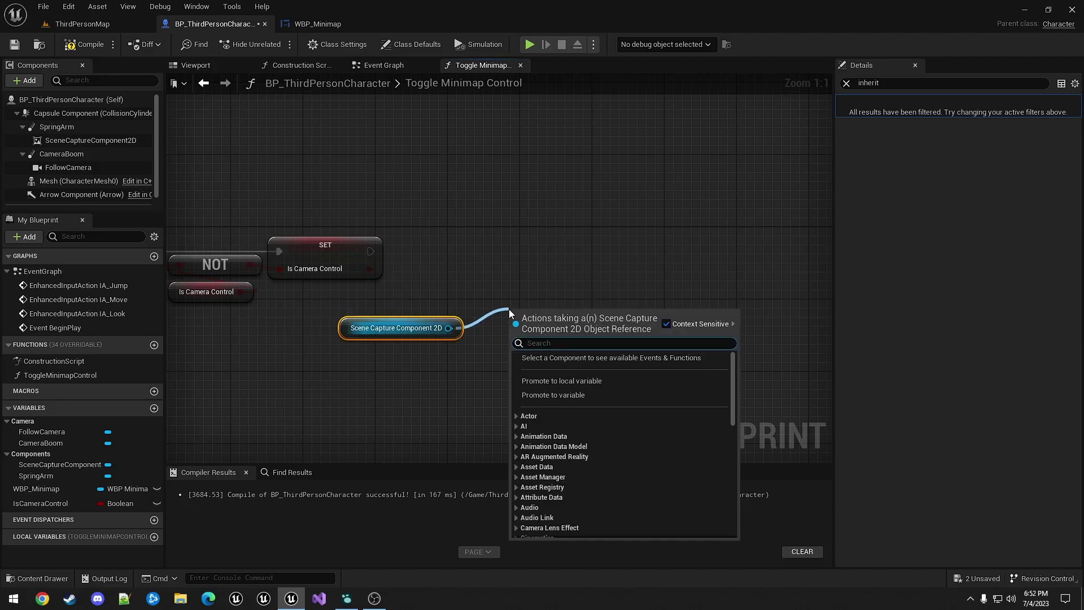
text(set abso)
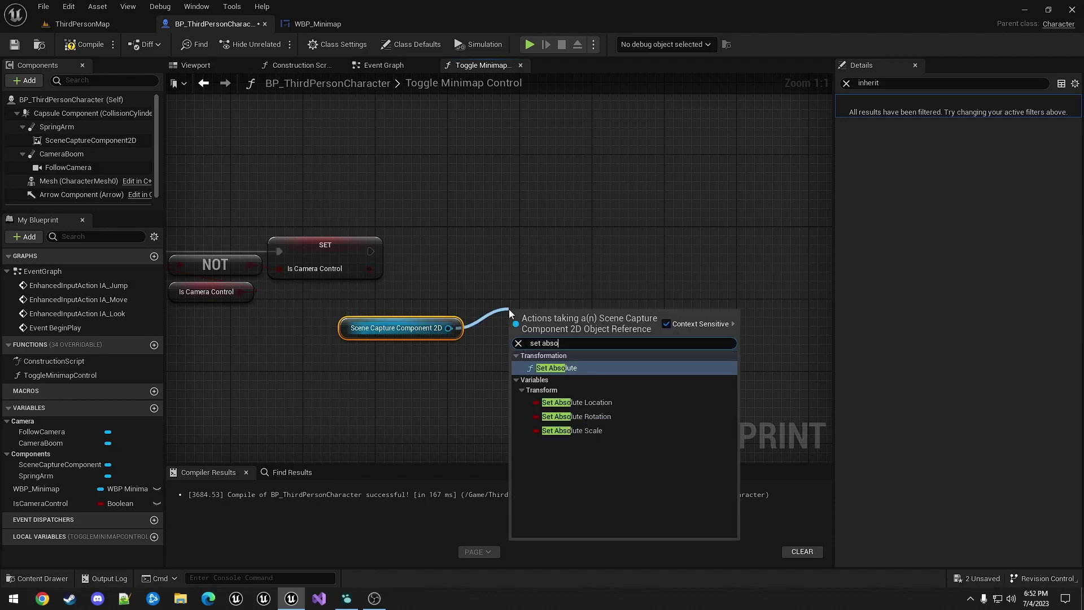
click(577, 401)
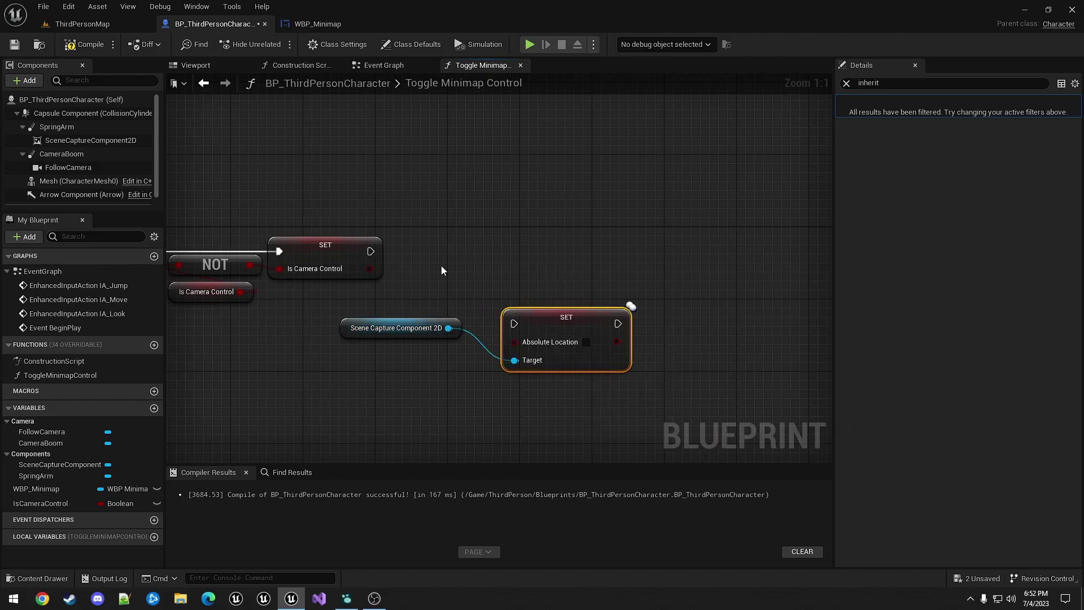
Wire the IsCameraControl SET node's execution and Boolean outputs into the Absolute Location SET node, and tidy up the nodes.
mouse_move(370, 269)
mouse_down()
mouse_move(390, 341)
mouse_move(514, 341)
mouse_move(372, 254)
mouse_up()
drag(532, 319, 560, 247)
drag(343, 336, 408, 295)
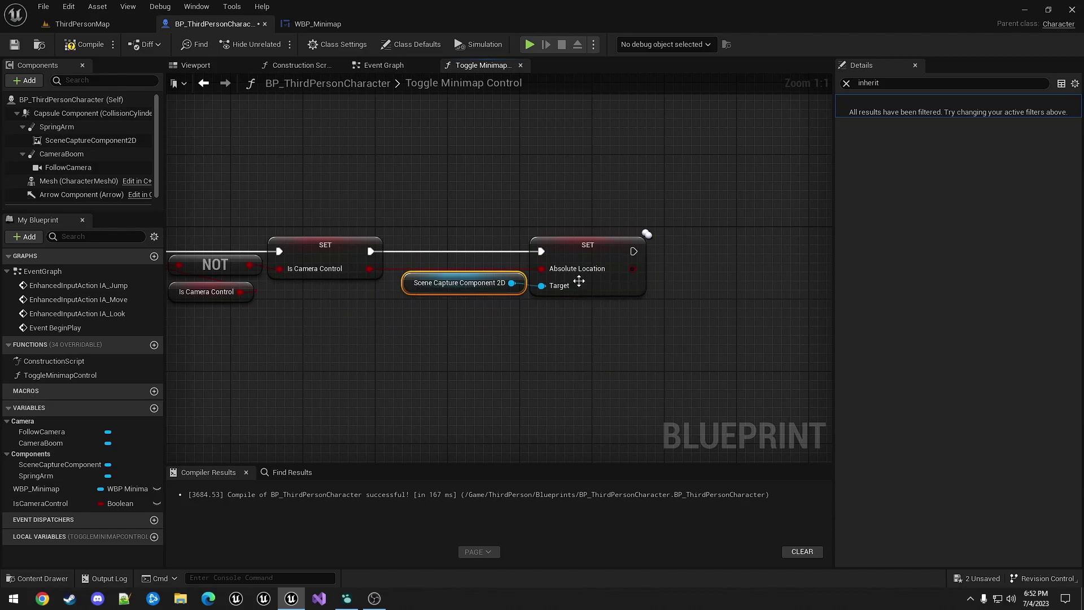
Clear the details filter for SceneCaptureComponent2D and inspect the Relative and World options of its location type.
click(90, 142)
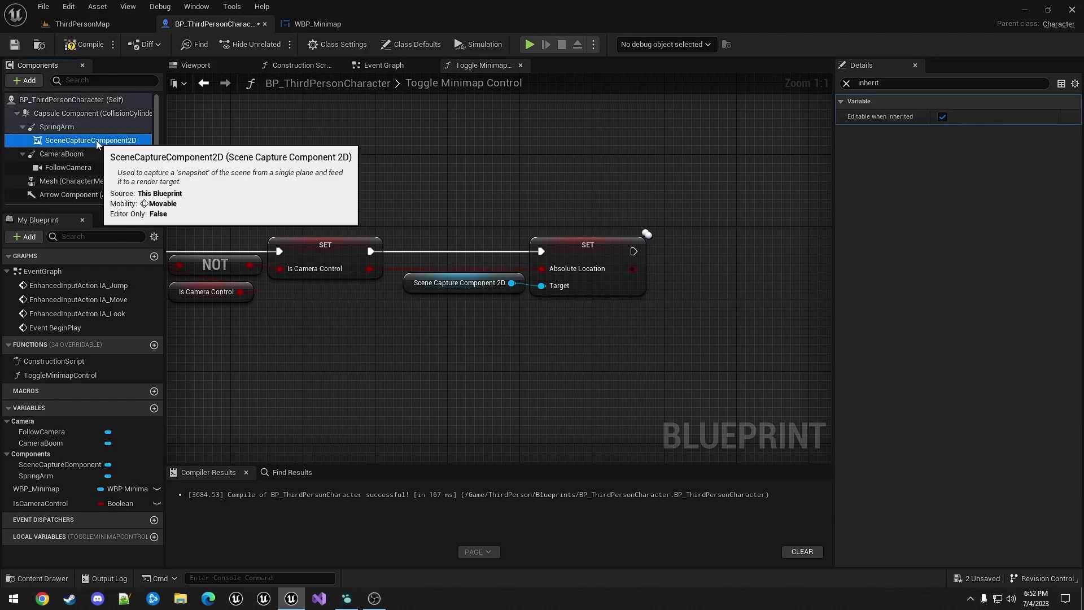
click(847, 84)
click(872, 194)
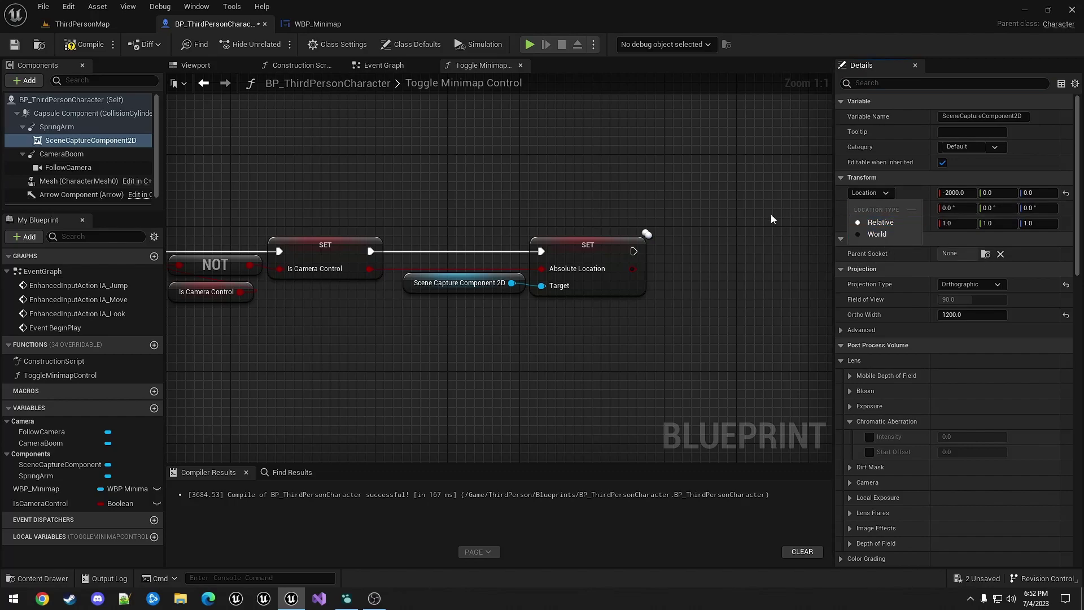
click(631, 194)
Place another SceneCaptureComponent2D reference beyond the Absolute Location node and create a Set World Location node targeting it.
right_drag(690, 188, 379, 188)
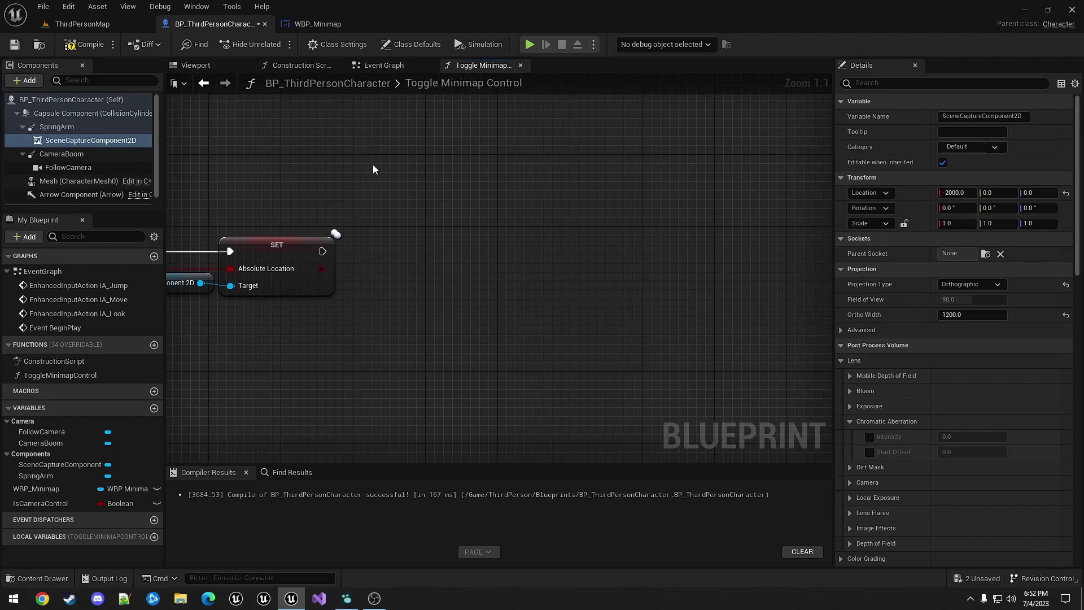
click(90, 140)
drag(90, 140, 491, 311)
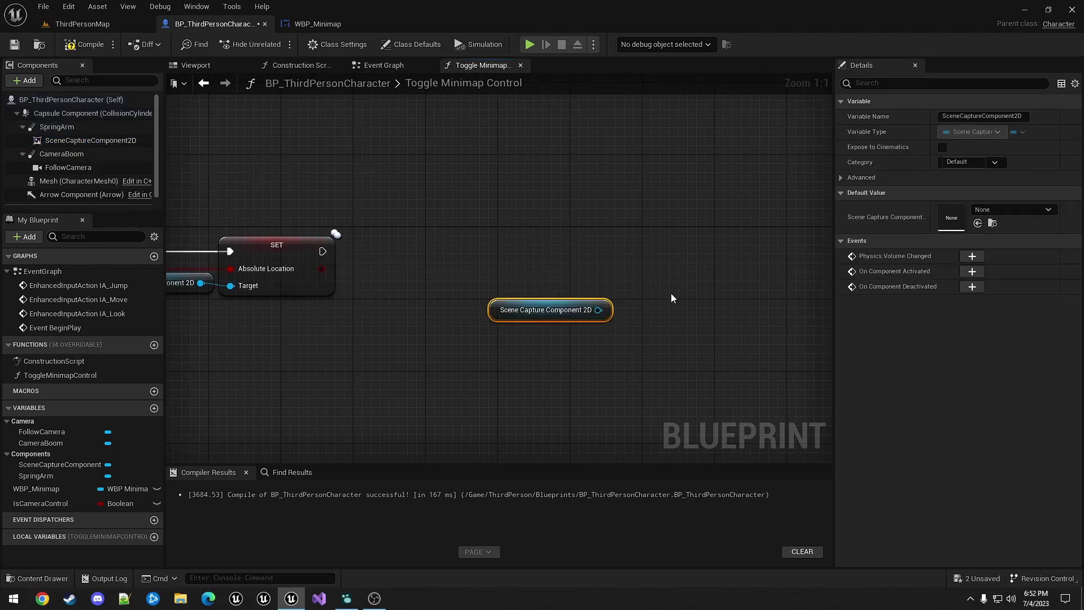
drag(599, 310, 652, 280)
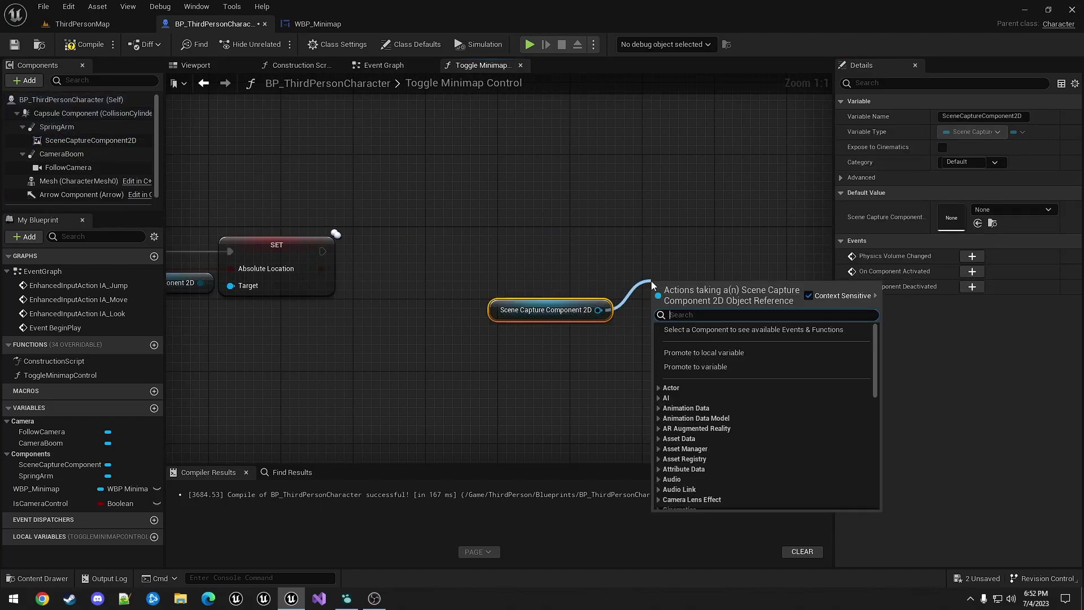
text(set world)
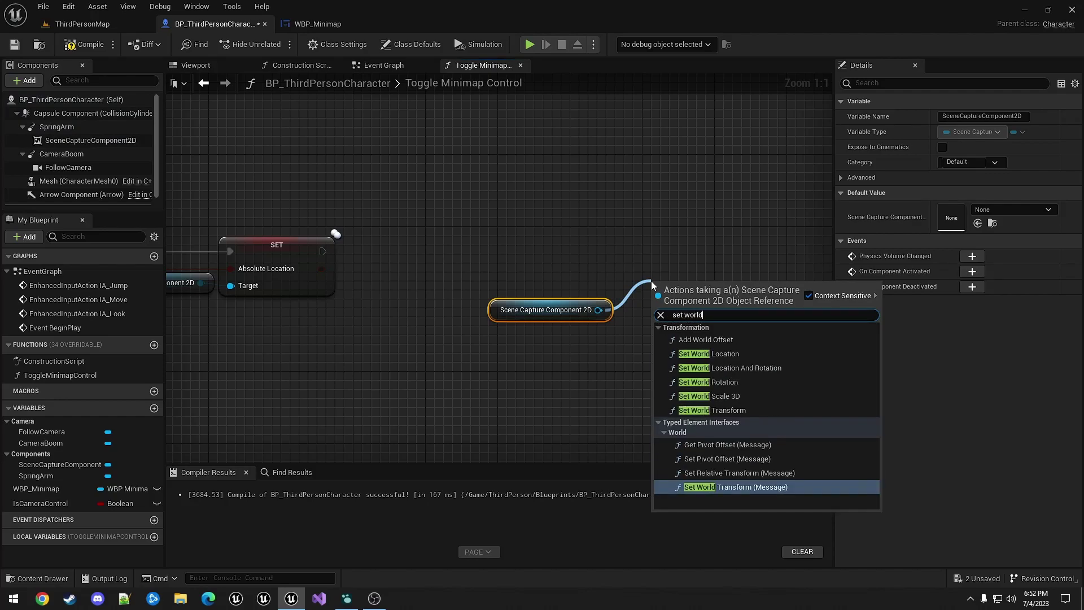
text( loca)
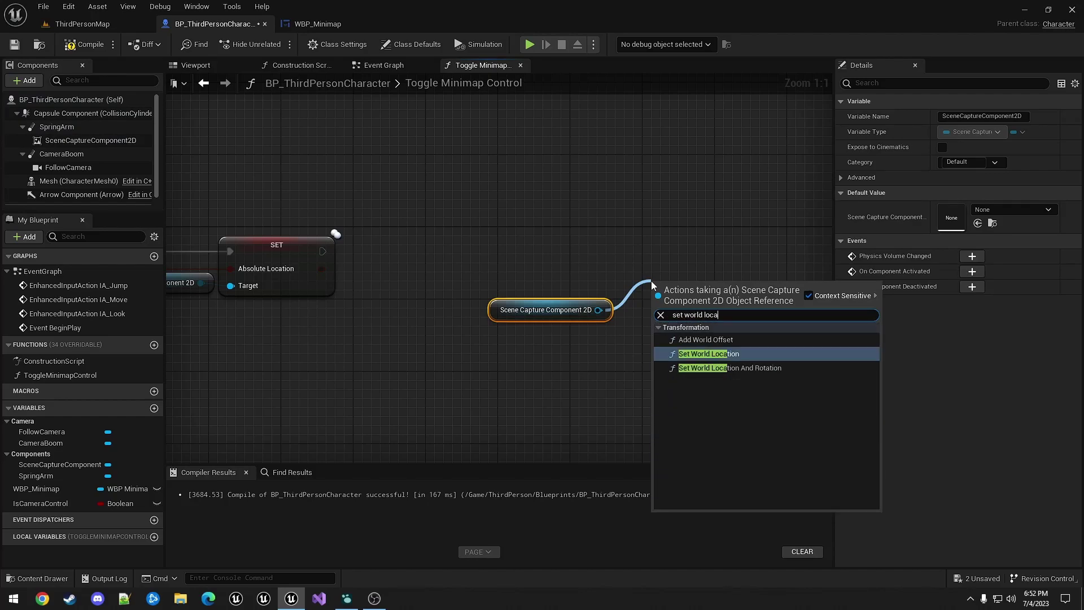
click(700, 353)
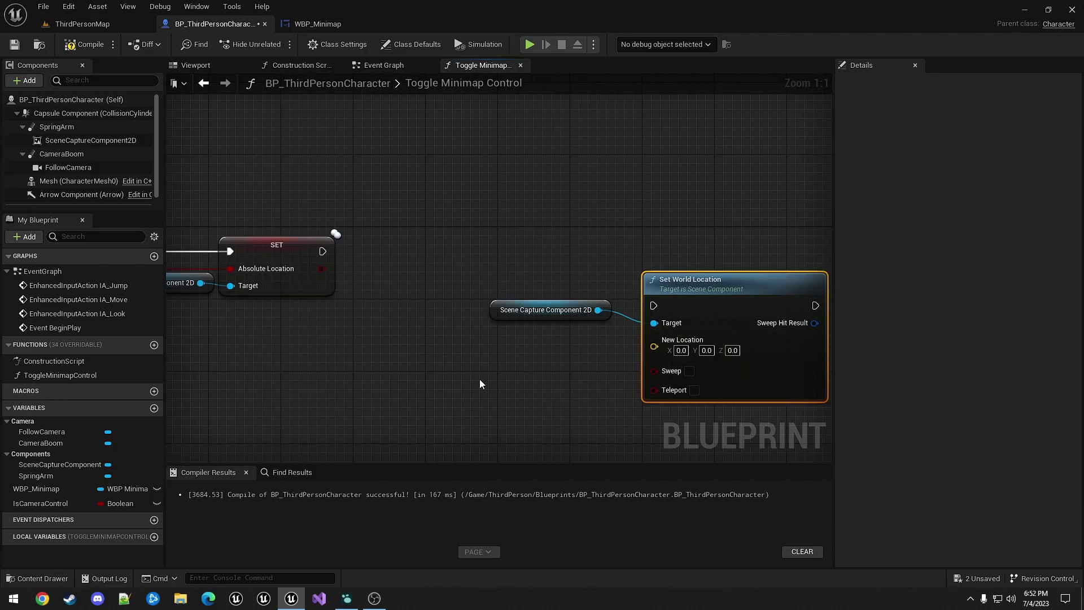
Add a Get Actor Location node and feed its return value into a vector Add node with a Z offset of 2000.
right_click(465, 382)
text(get actor loca)
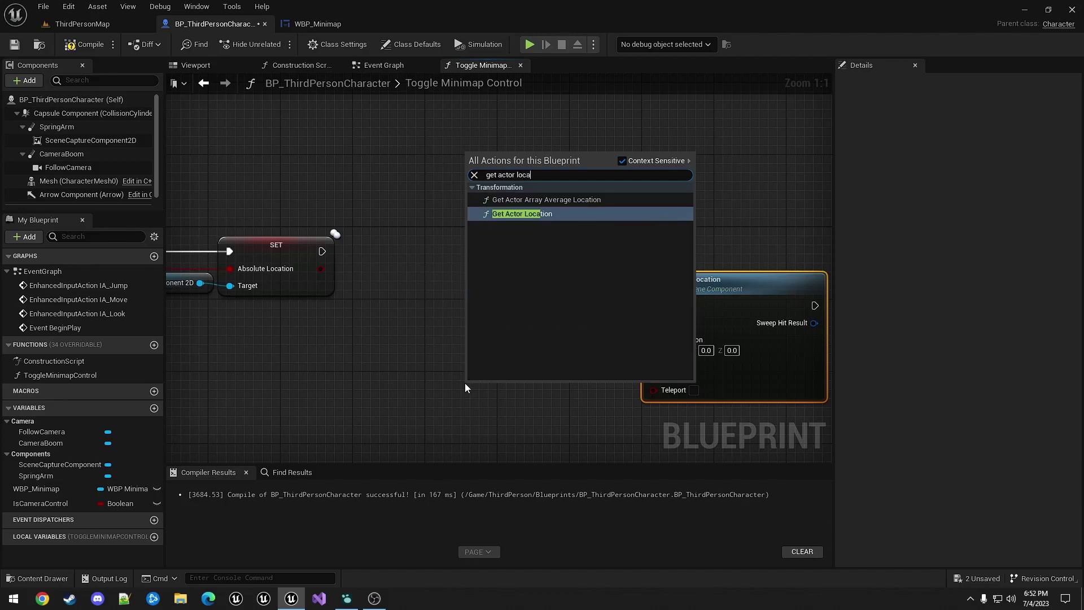
key(Return)
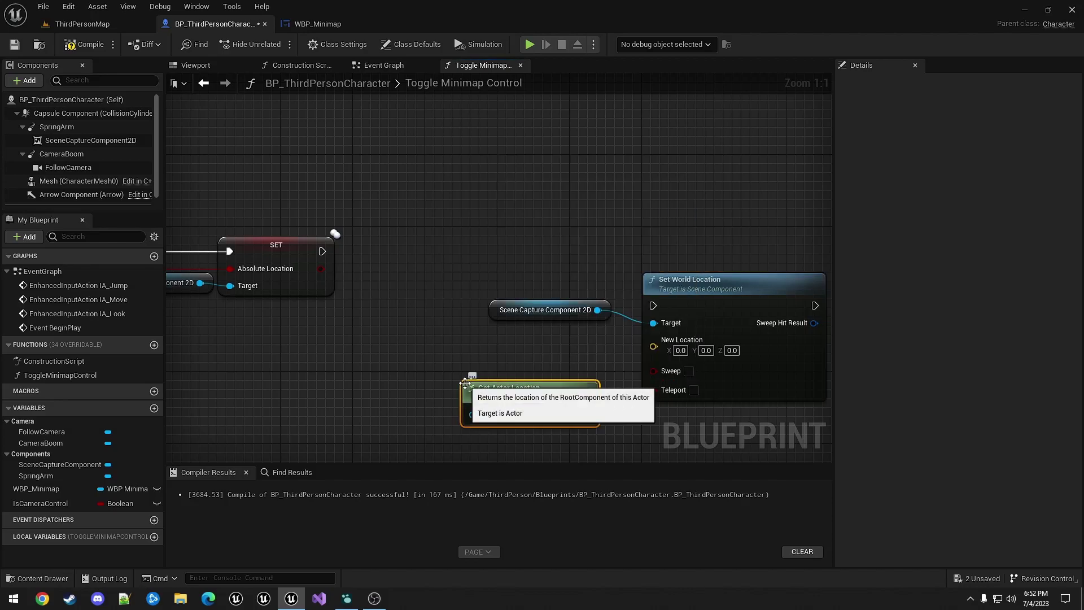
drag(587, 413, 460, 352)
text(+)
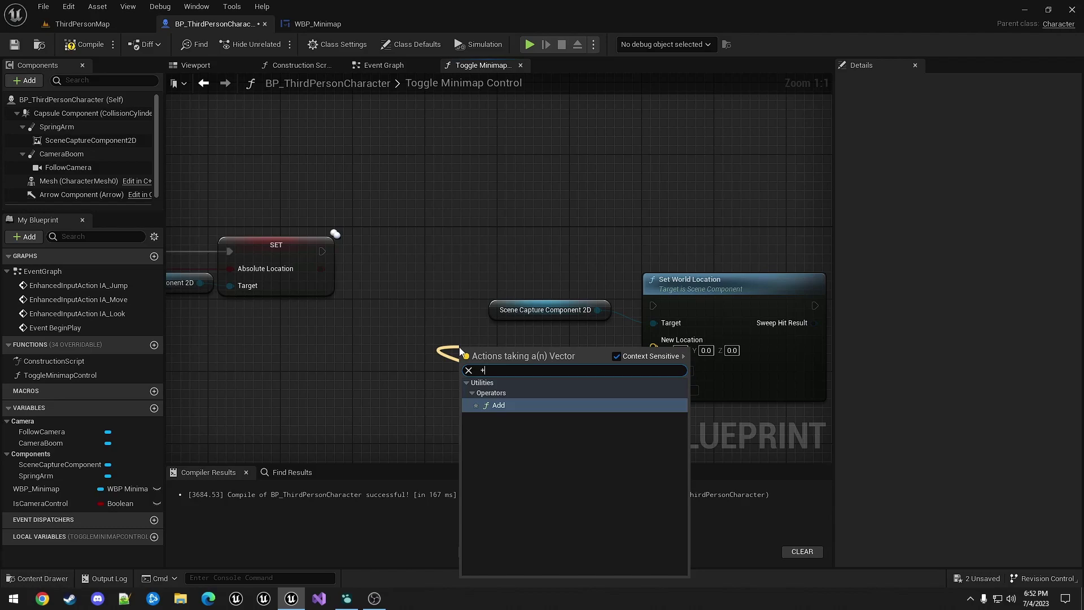
key(Return)
click(542, 374)
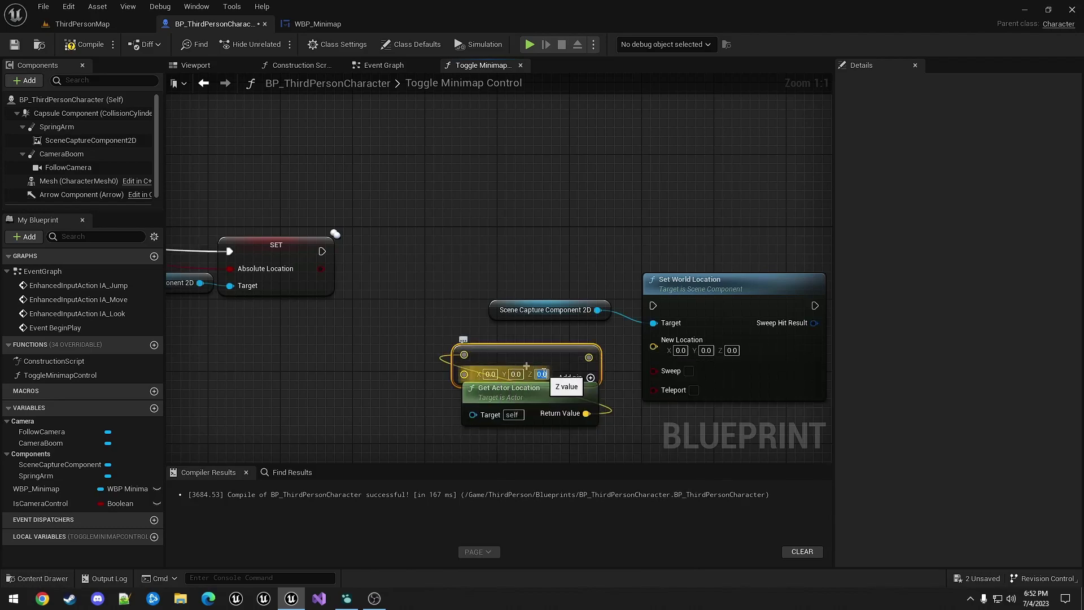
text(2000.0)
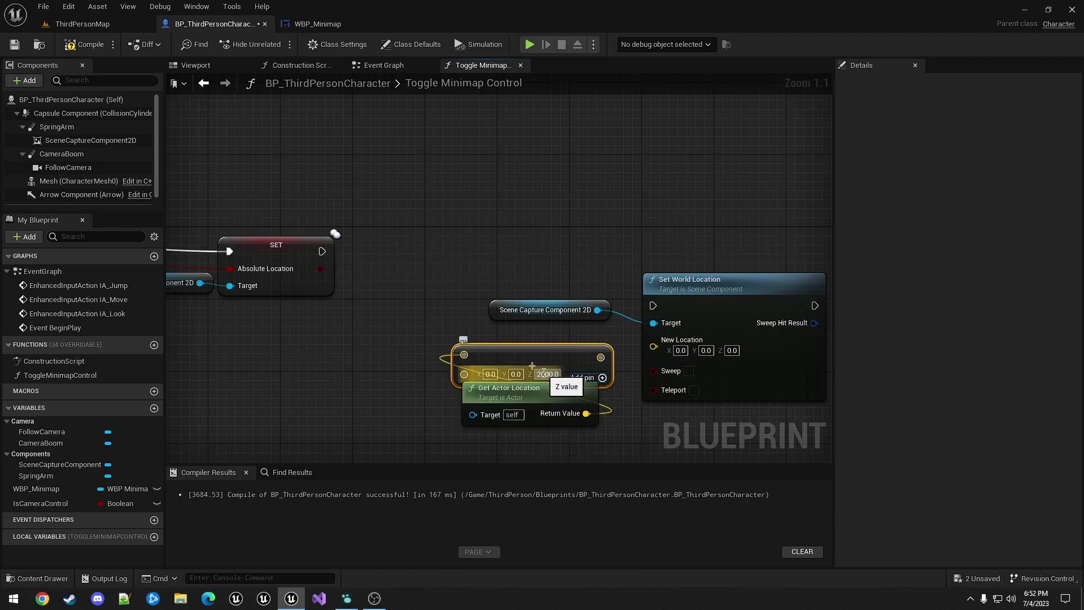
Wire the Absolute Location SET node's execution output into Set World Location and arrange its input nodes beside it.
drag(566, 358, 575, 350)
drag(653, 346, 600, 346)
drag(679, 289, 322, 251)
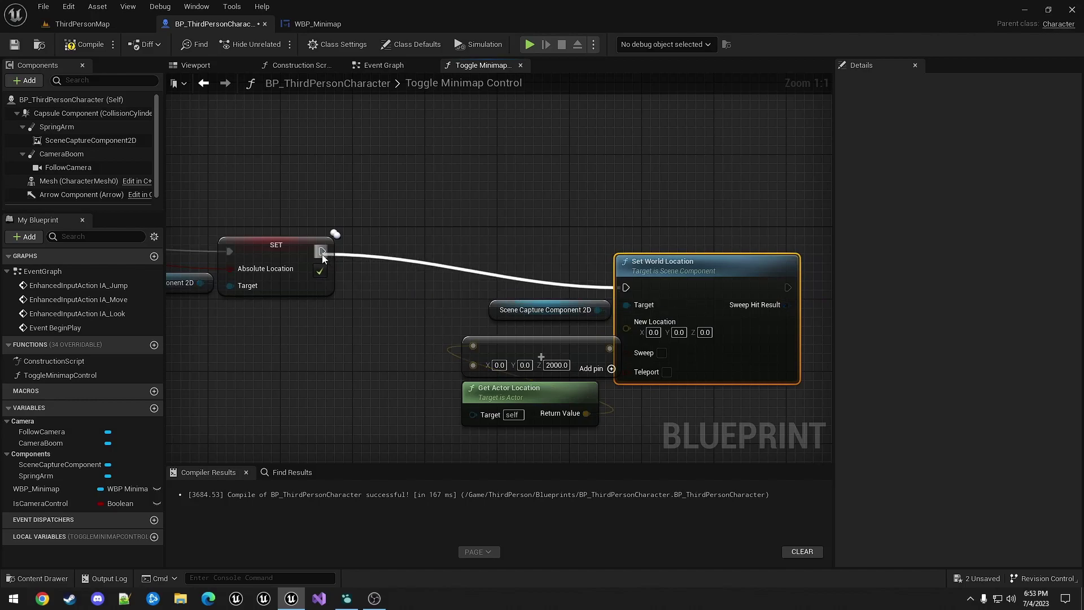
click(501, 317)
drag(565, 316, 563, 308)
drag(554, 355, 551, 338)
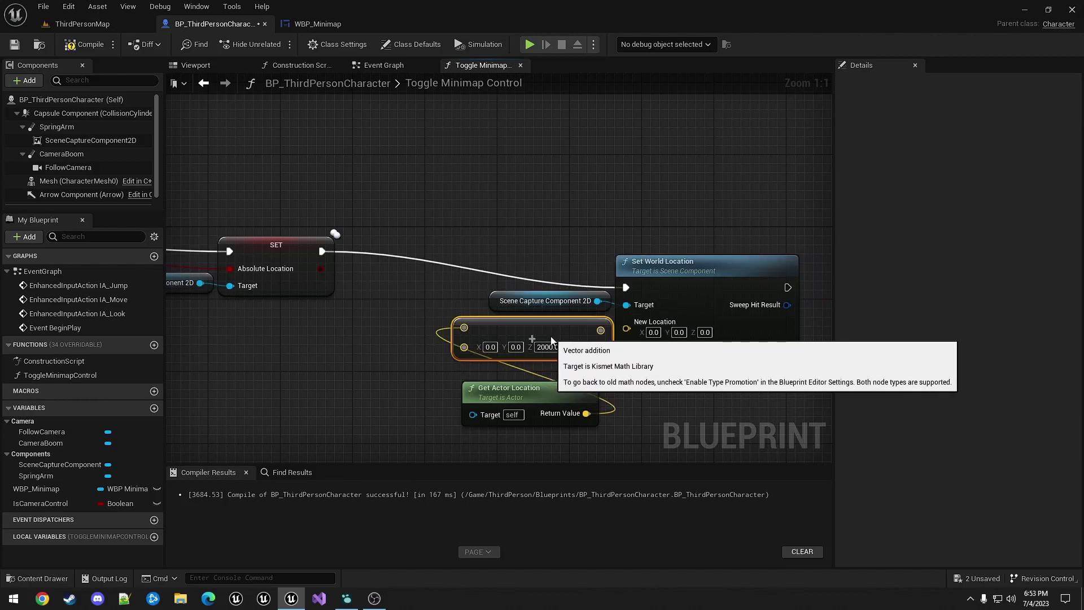
mouse_move(547, 380)
mouse_down()
mouse_move(527, 379)
mouse_move(532, 371)
mouse_up()
Straighten the Set World Location node group, shift it closer to the Absolute Location SET node, and compile the blueprint.
drag(523, 231, 638, 387)
key(q)
key(Left)
key(Left)
key(Left)
key(Left)
key(Left)
key(Left)
key(Left)
key(Left)
key(Left)
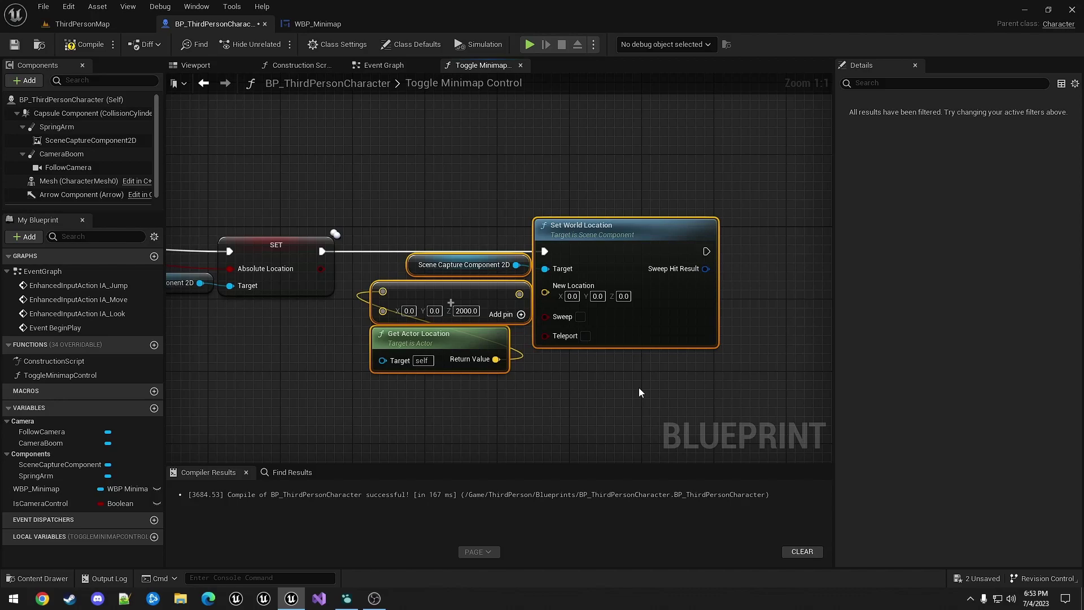
click(342, 162)
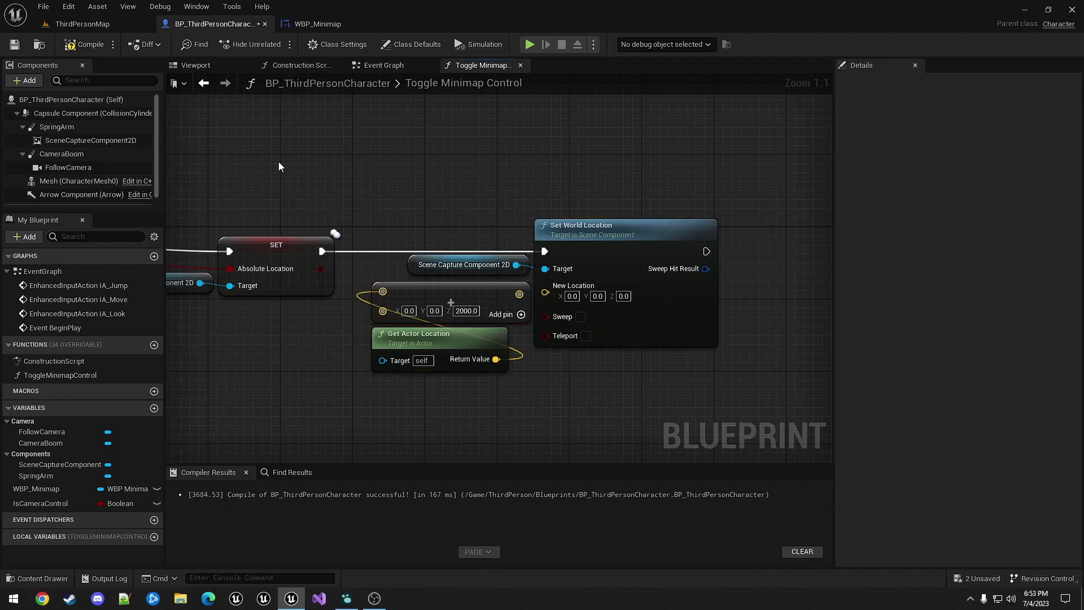
click(89, 41)
Add a Branch node to the Left/Right section of Movement Input in the Event Graph.
click(388, 66)
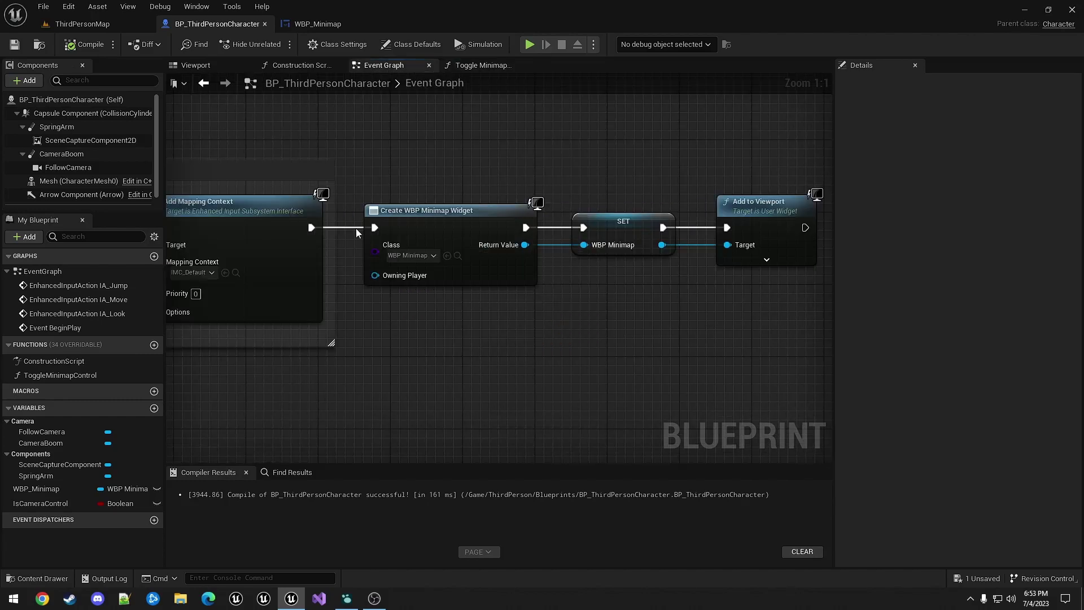
right_drag(391, 367, 700, 306)
right_drag(336, 372, 659, 306)
right_drag(227, 226, 474, 259)
right_drag(317, 416, 316, 331)
right_drag(469, 422, 351, 289)
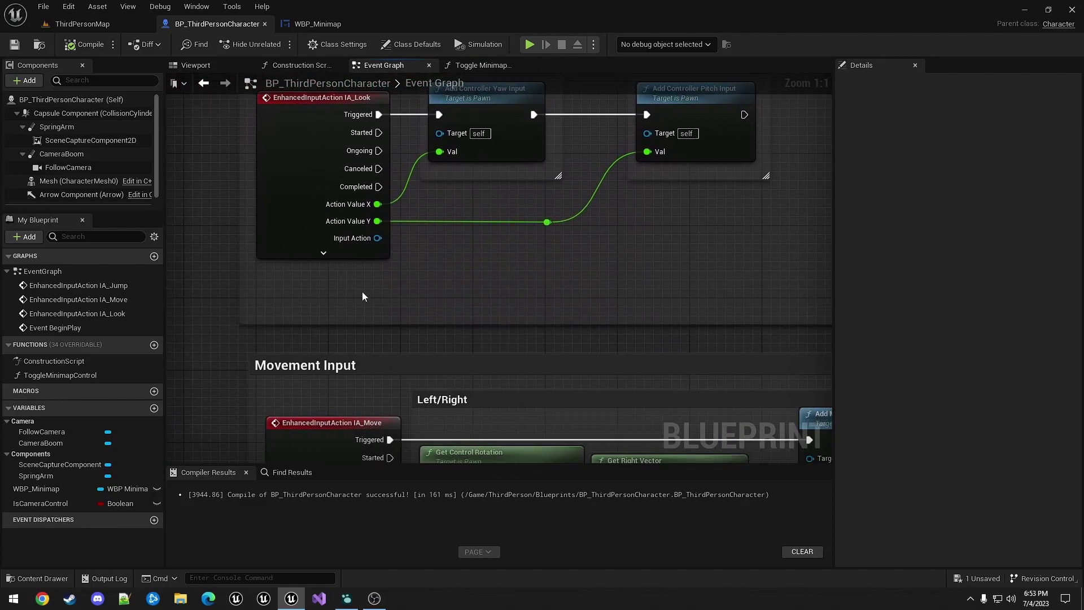
right_drag(388, 346, 309, 153)
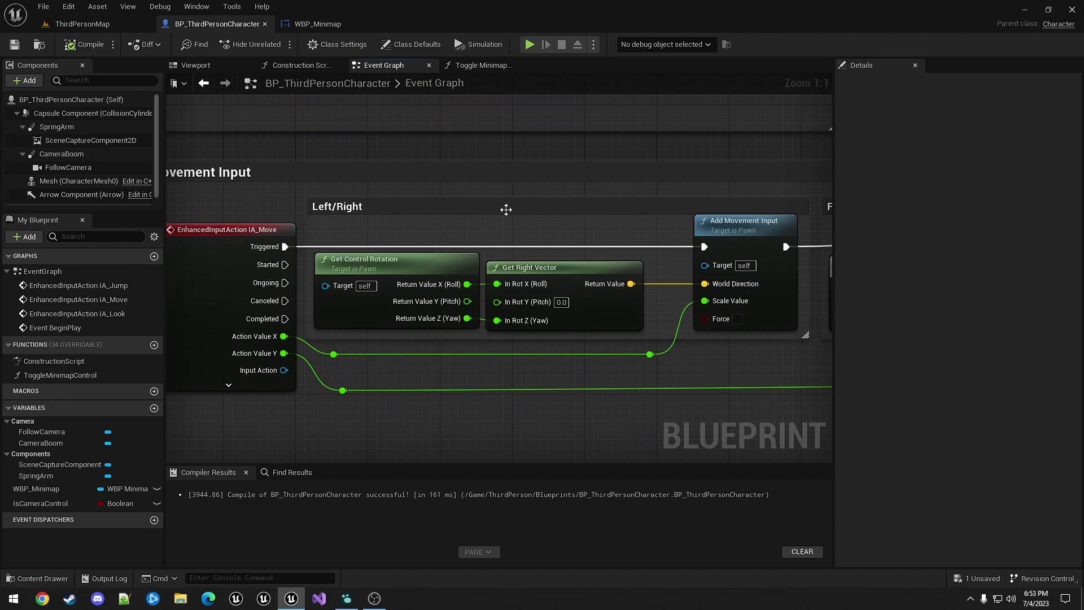
click(536, 204)
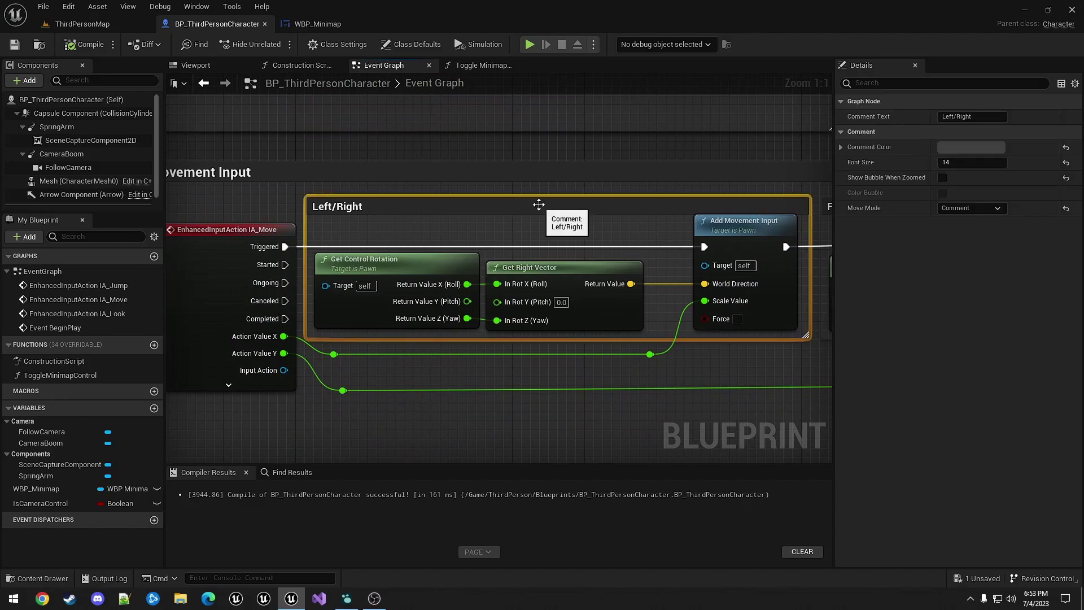
click(533, 190)
click(541, 192)
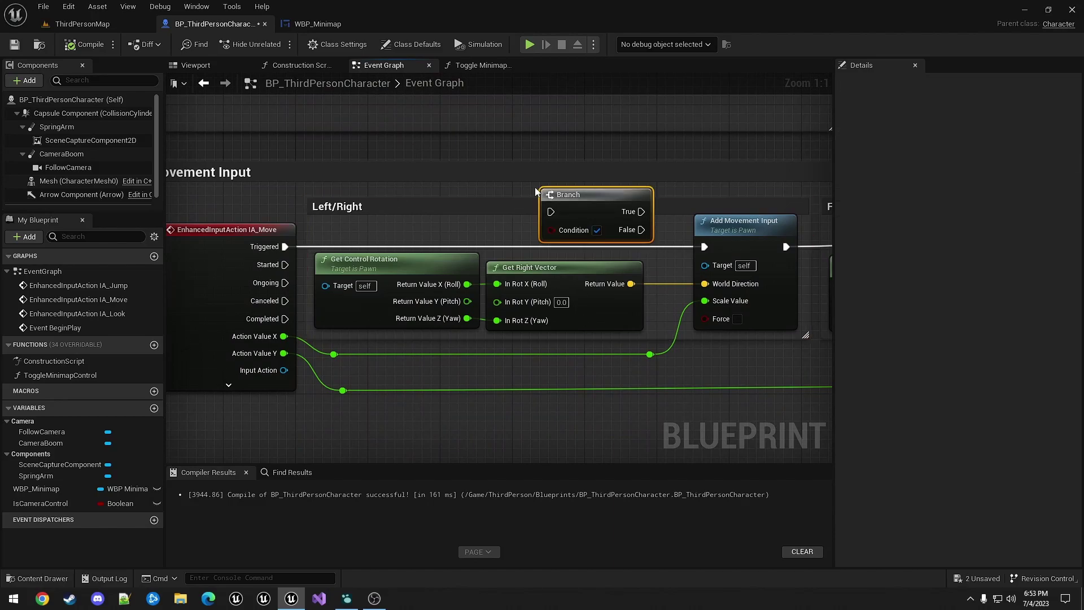
Route IA_Move's Triggered output through the Branch, with IsCameraControl as the condition and False leading to the first Add Movement Input.
drag(285, 246, 531, 193)
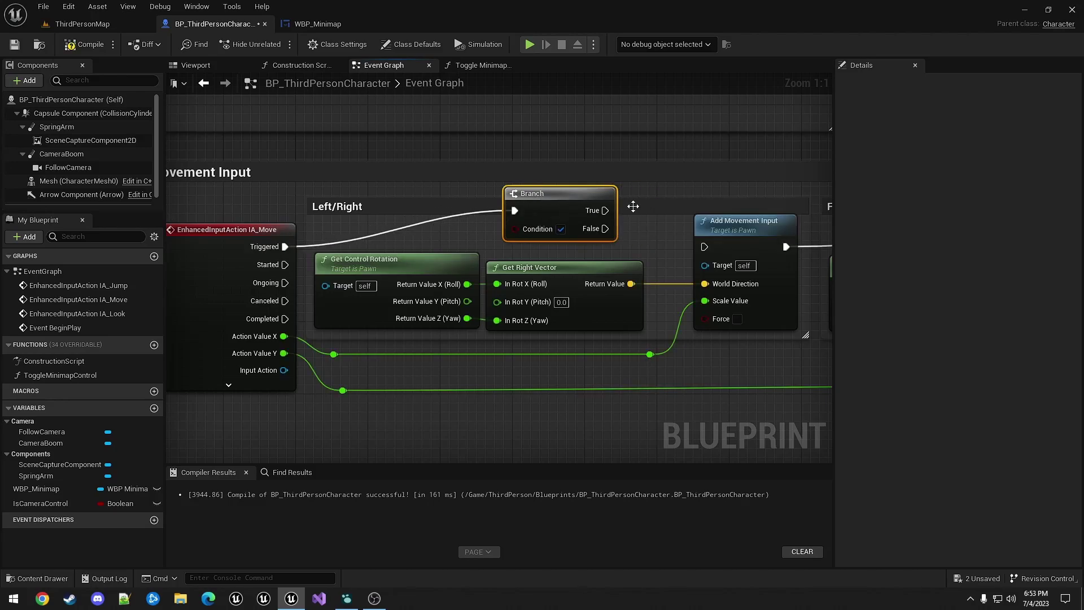
drag(604, 229, 690, 245)
drag(43, 503, 514, 229)
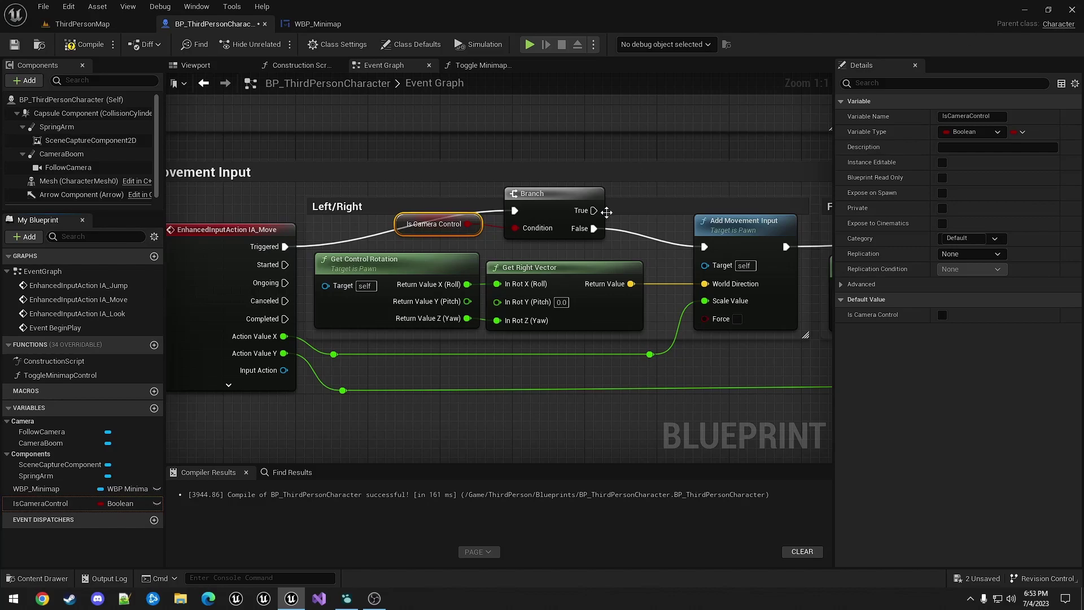
Create an Add Relative Location node for SceneCaptureComponent2D from the Branch's True output and position it below the movement nodes.
drag(594, 211, 569, 421)
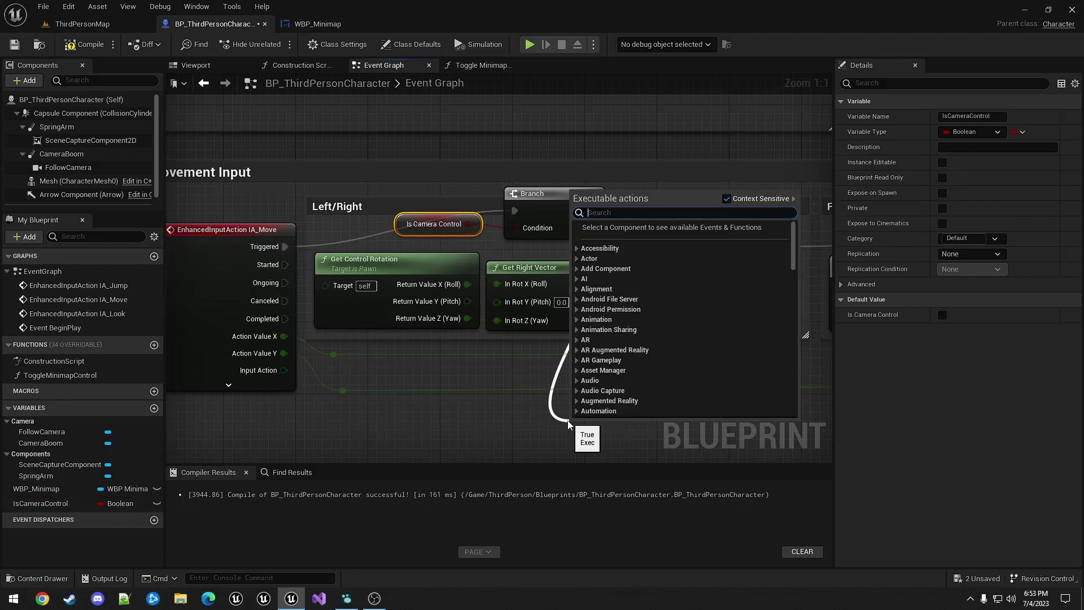
text(add relative loca)
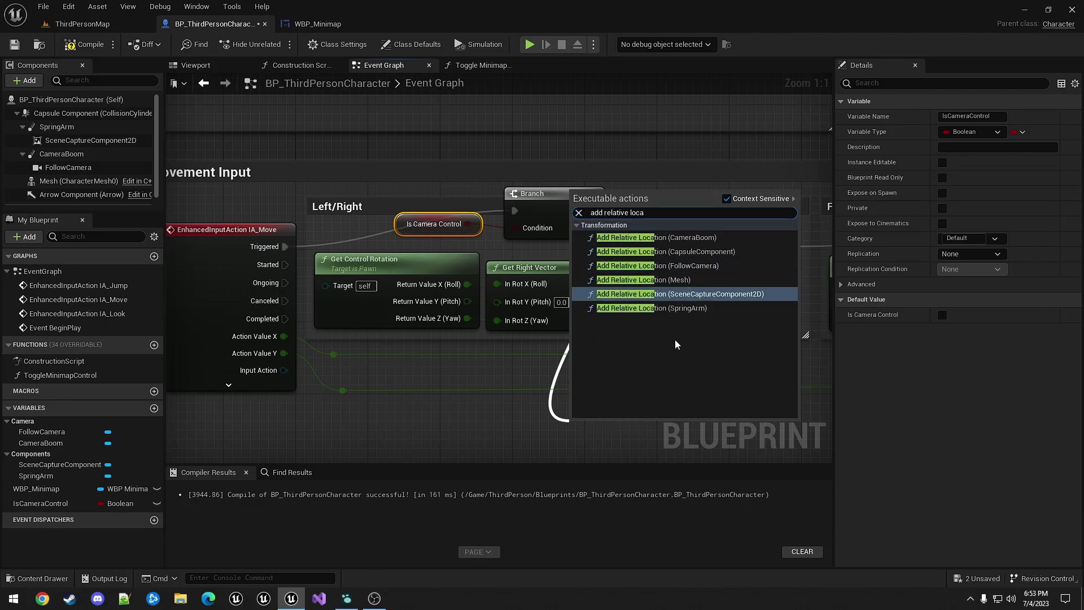
click(677, 294)
right_drag(624, 414, 611, 190)
click(473, 221)
drag(431, 197, 428, 250)
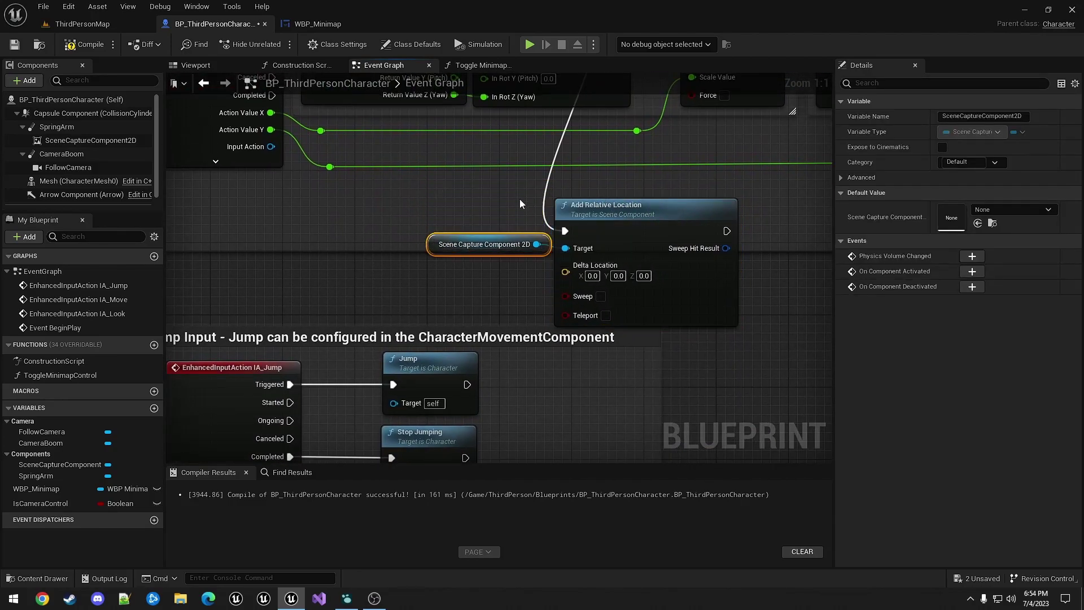
ctrl+click(609, 215)
drag(608, 216, 626, 170)
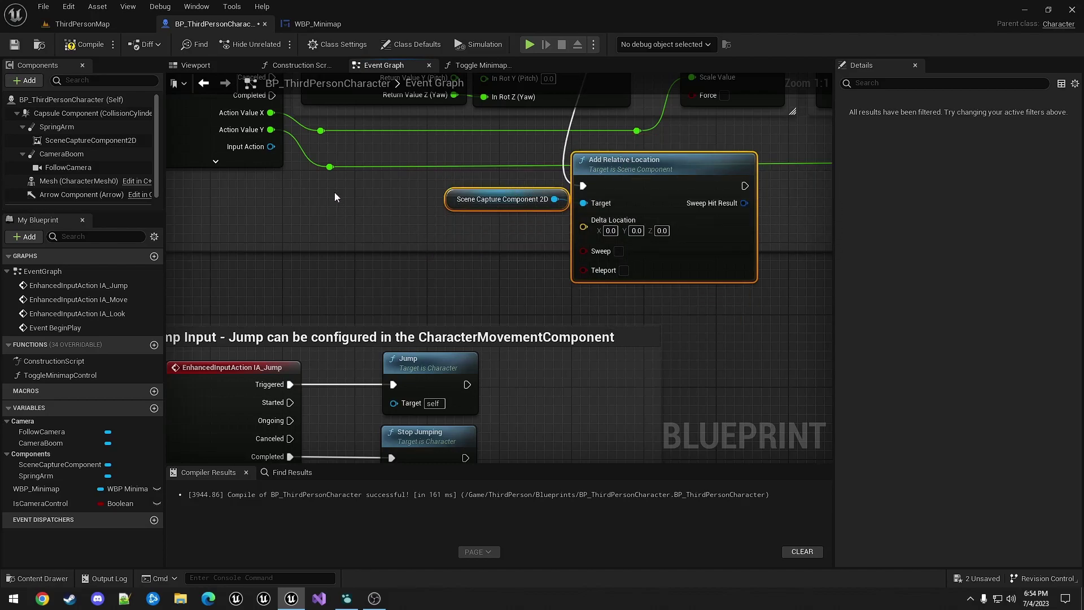
Add a Multiply node to IA_Move's Action Value Y with a factor of 10.
drag(330, 168, 376, 223)
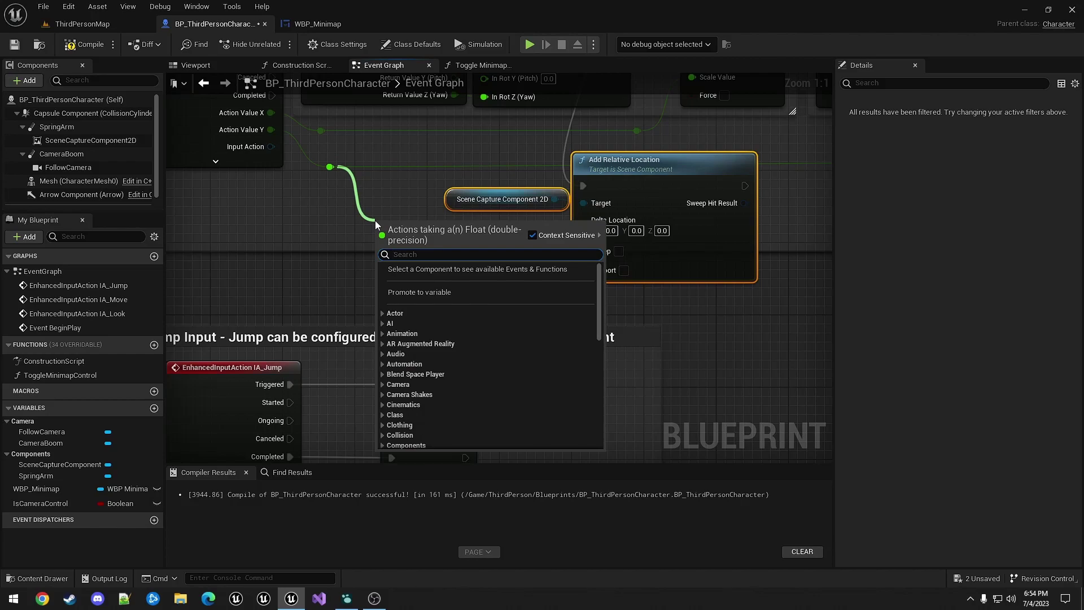
text(*)
key(Return)
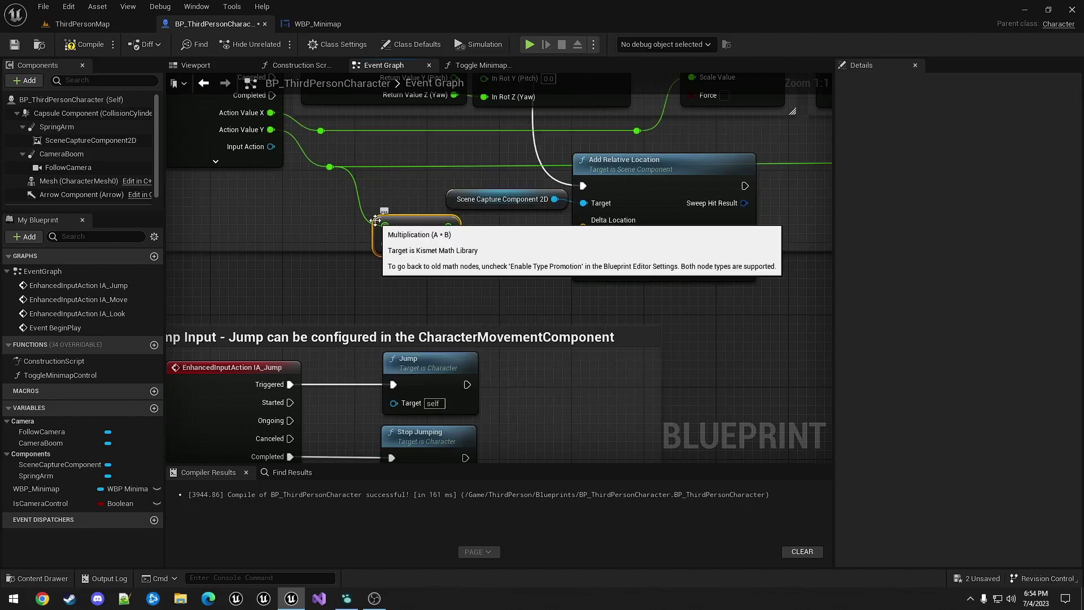
click(402, 244)
text(10)
key(Return)
Split the Delta Location pin of Add Relative Location and connect the multiplied Action Value Y to Delta Location X.
drag(452, 225, 584, 224)
right_click(584, 224)
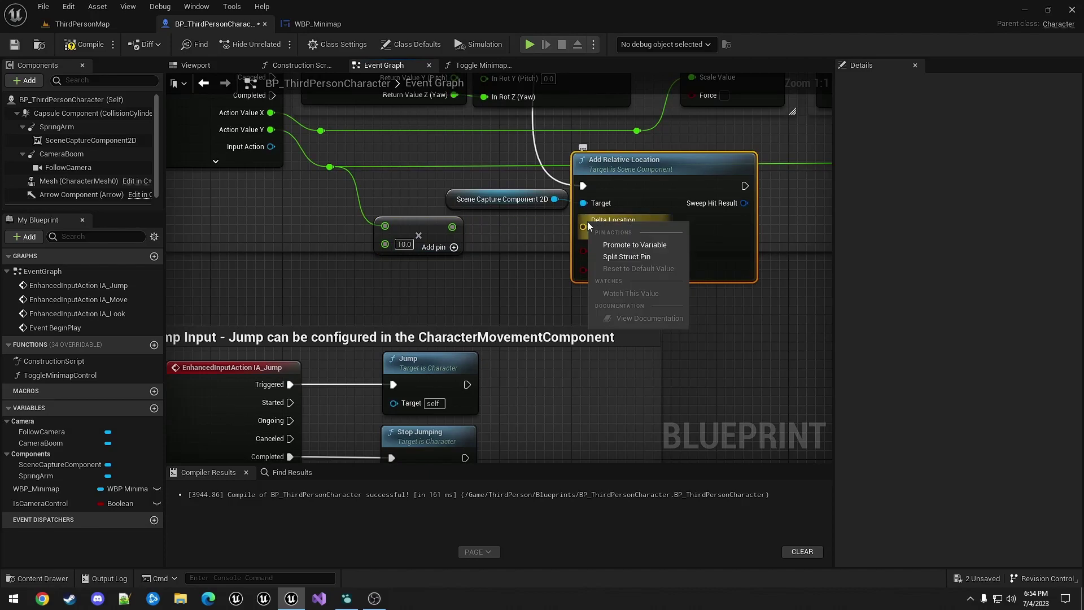
click(621, 254)
drag(452, 228, 587, 222)
drag(441, 219, 513, 219)
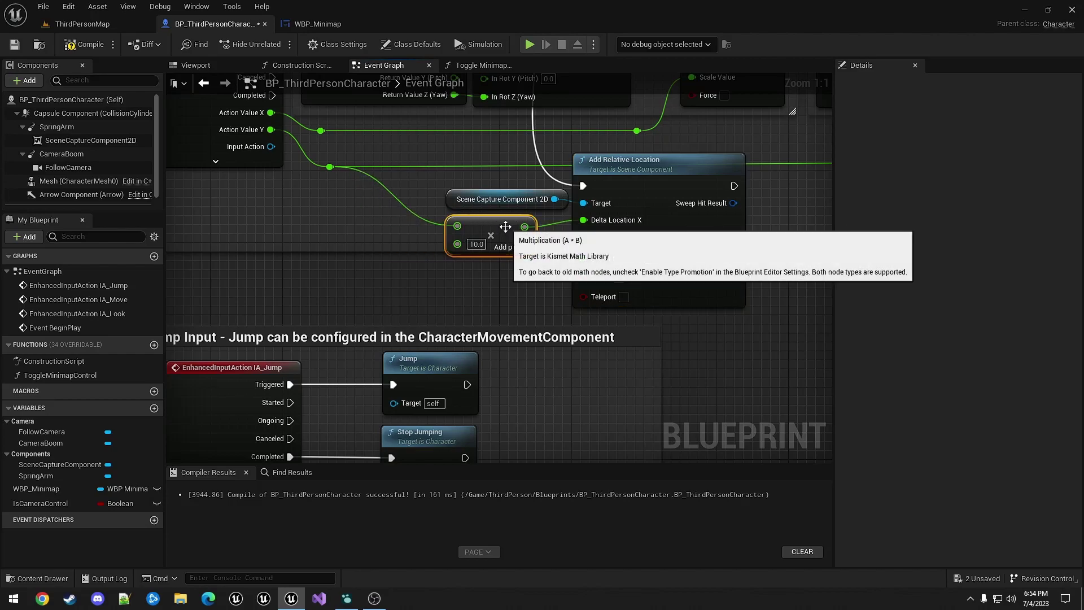
Duplicate the Multiply node, connect Action Value X through it to Delta Location Y, and compile the blueprint.
key(ctrl+c)
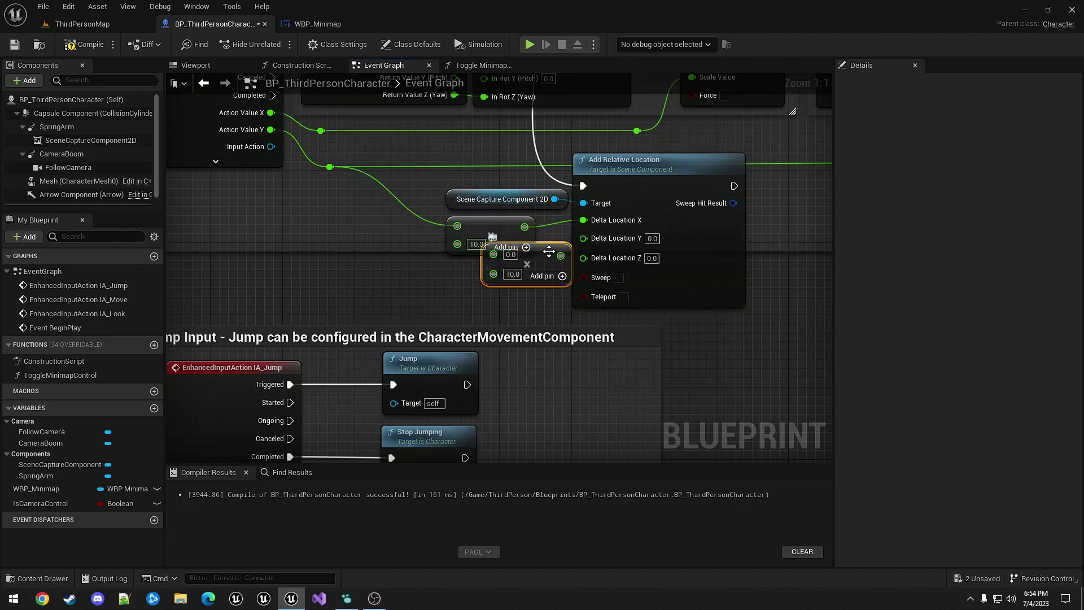
key(ctrl+v)
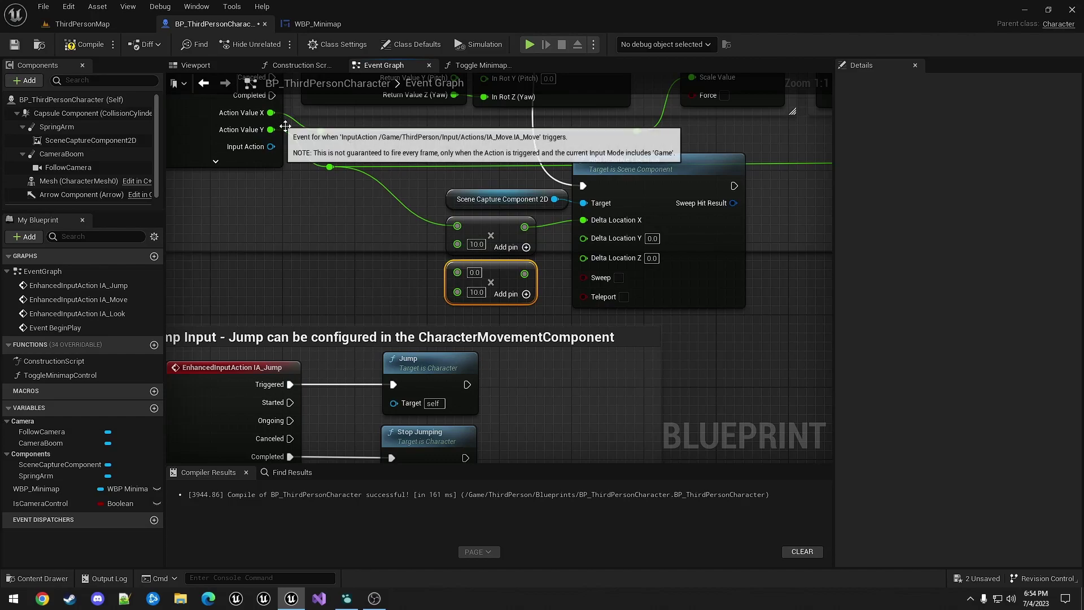
drag(321, 130, 458, 272)
drag(525, 273, 582, 240)
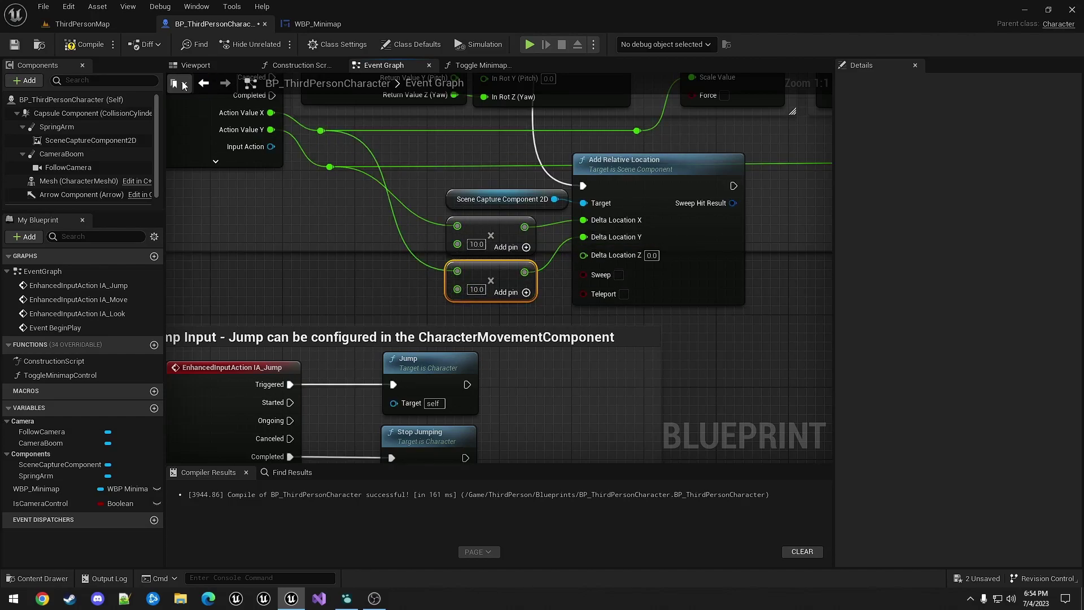
click(86, 48)
Add a Tab keyboard event above the Add Input Mapping section and make its Pressed output call ToggleMinimapControl.
right_drag(337, 151, 330, 397)
right_drag(320, 174, 448, 403)
right_drag(209, 147, 166, 441)
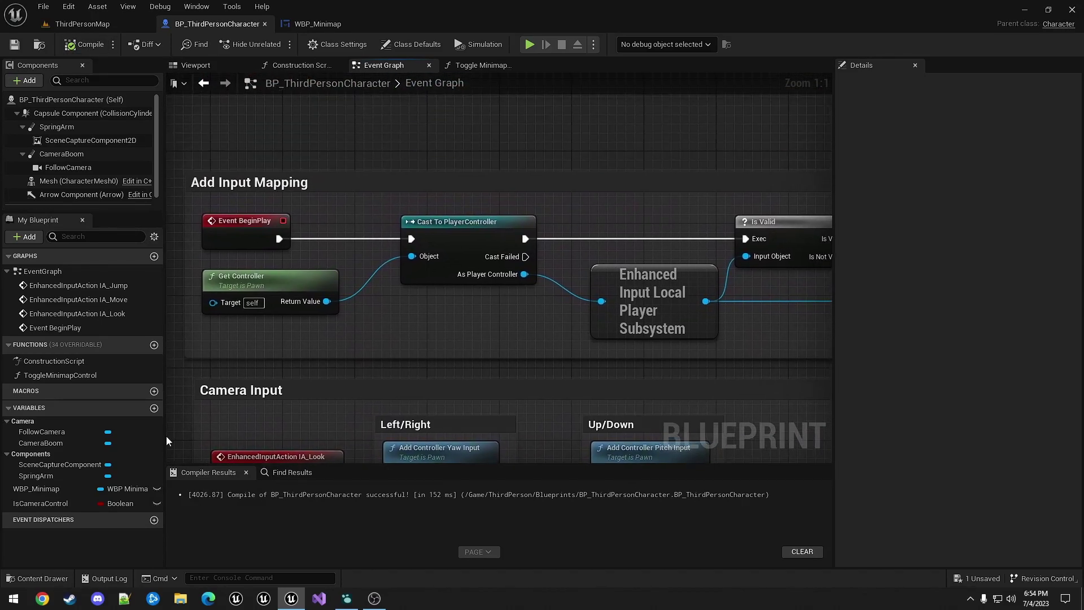
right_drag(328, 101, 455, 300)
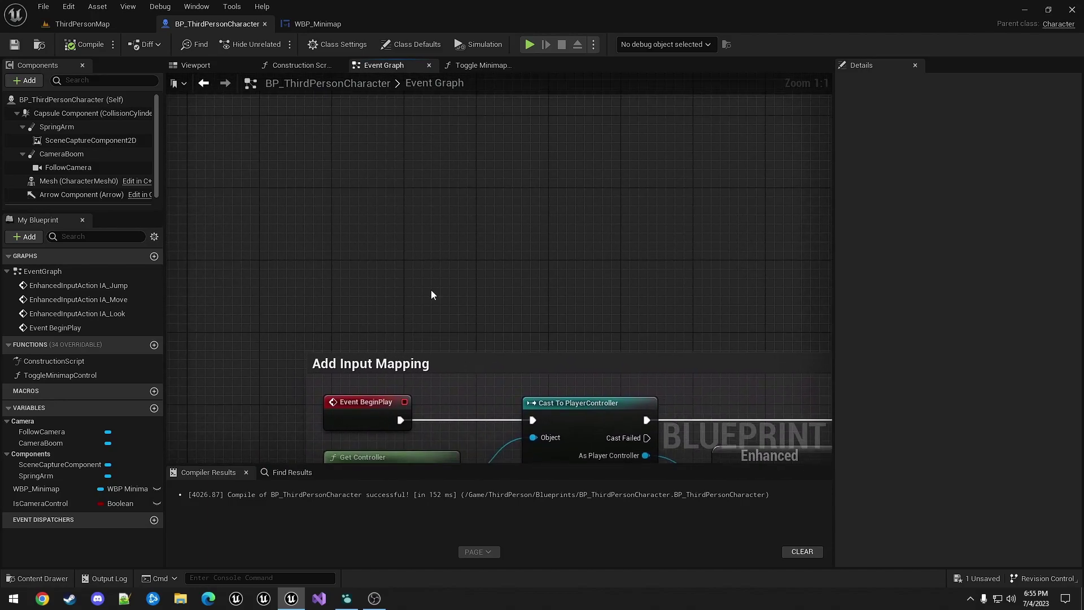
right_click(334, 214)
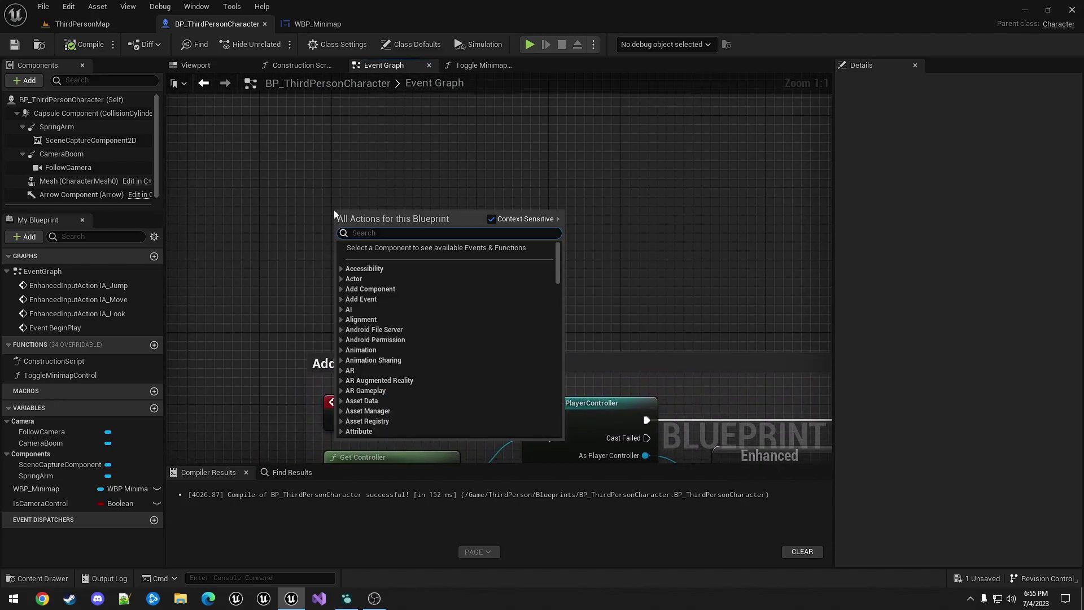
text(keyboard ev)
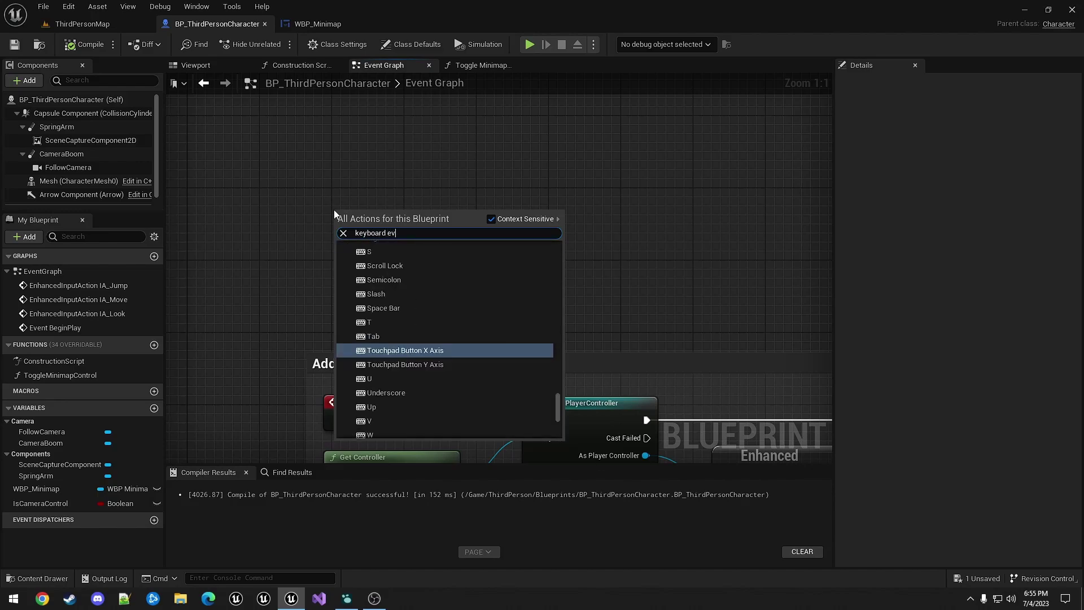
text(ent tab)
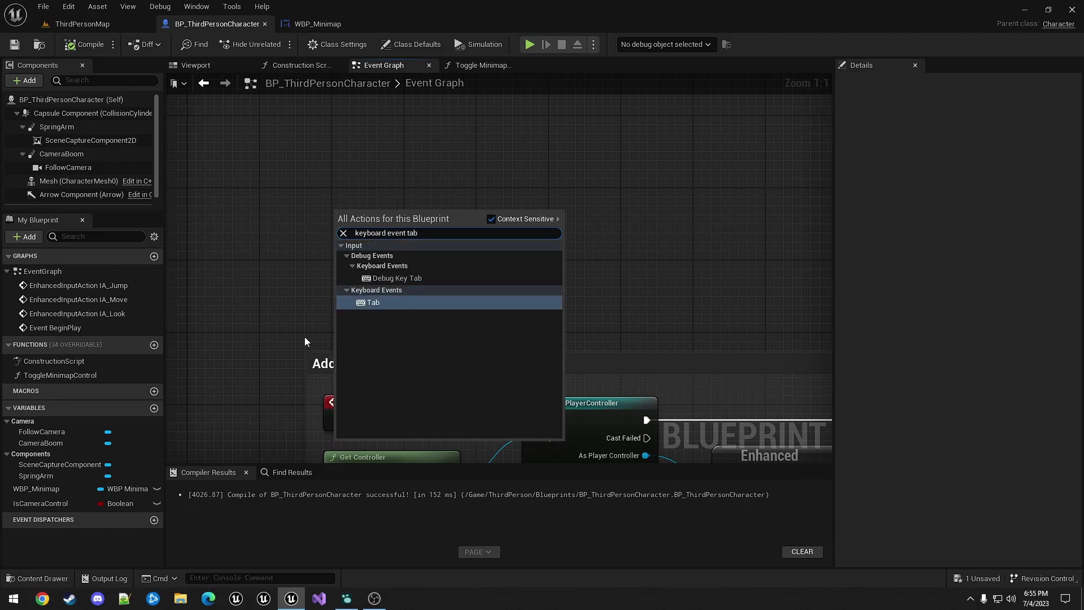
click(398, 303)
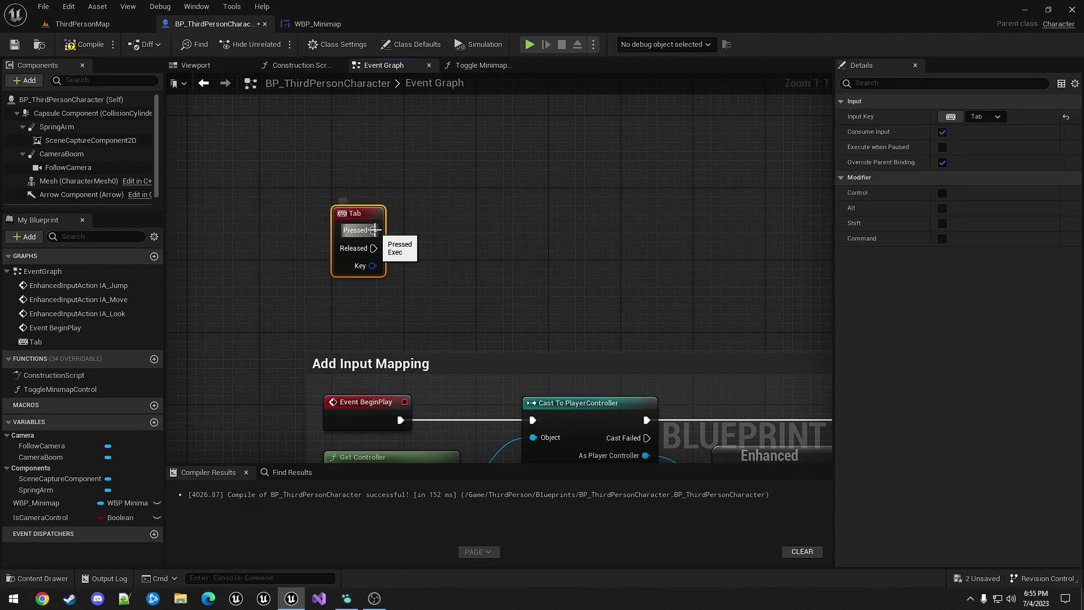
drag(53, 390, 375, 231)
drag(512, 228, 448, 211)
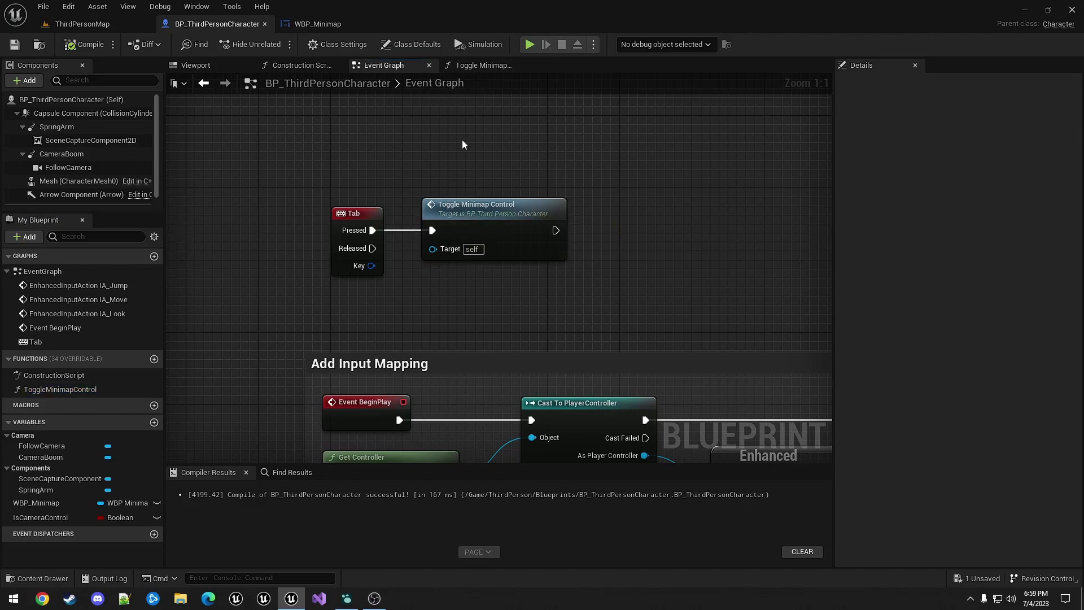
In the Toggle Minimap Control function, connect the vector Add result to Set World Location's New Location and compile the blueprint.
click(481, 65)
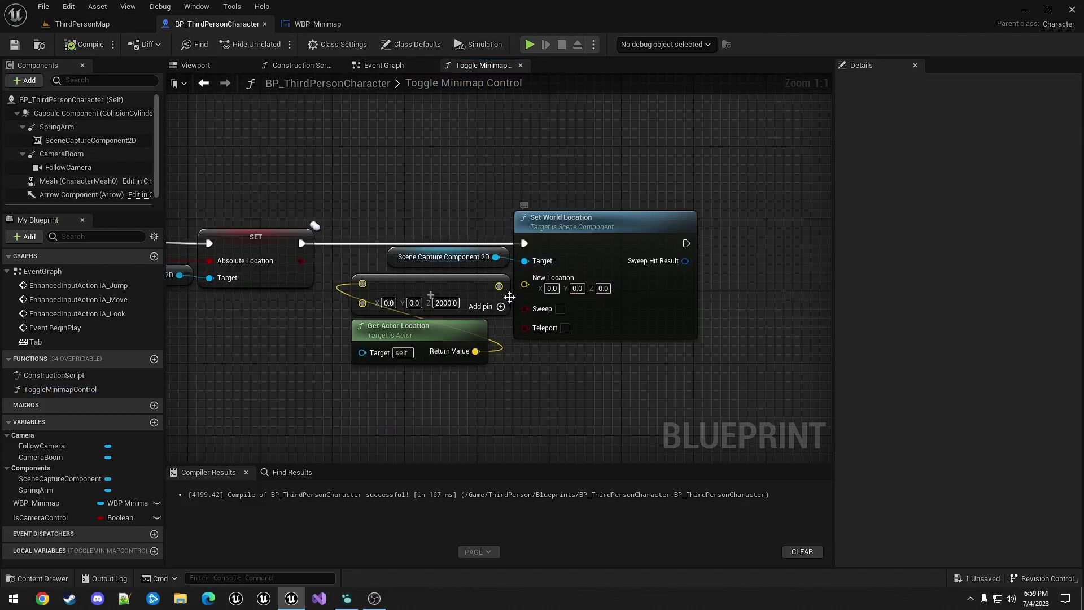
drag(499, 287, 525, 279)
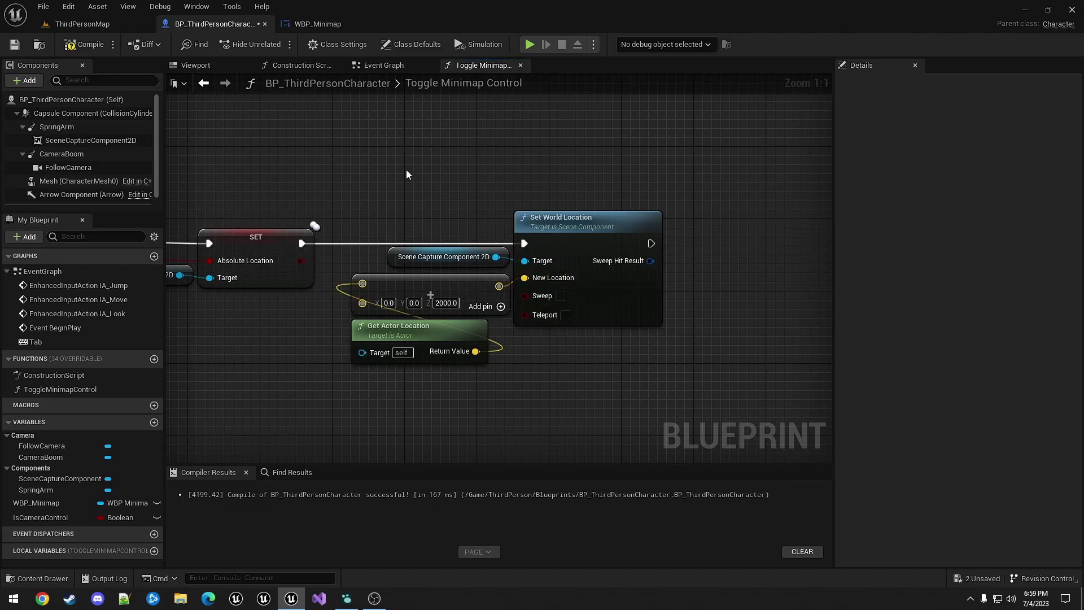
click(82, 47)
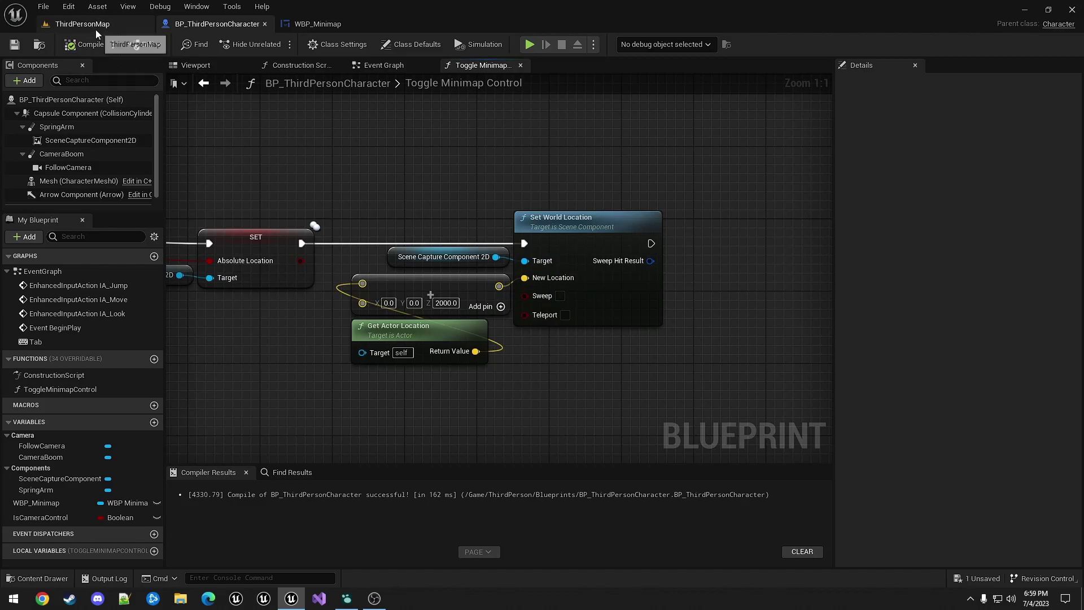
Play-test ThirdPersonMap by running the character around to check the minimap camera, ending the play session when done.
click(96, 28)
click(251, 43)
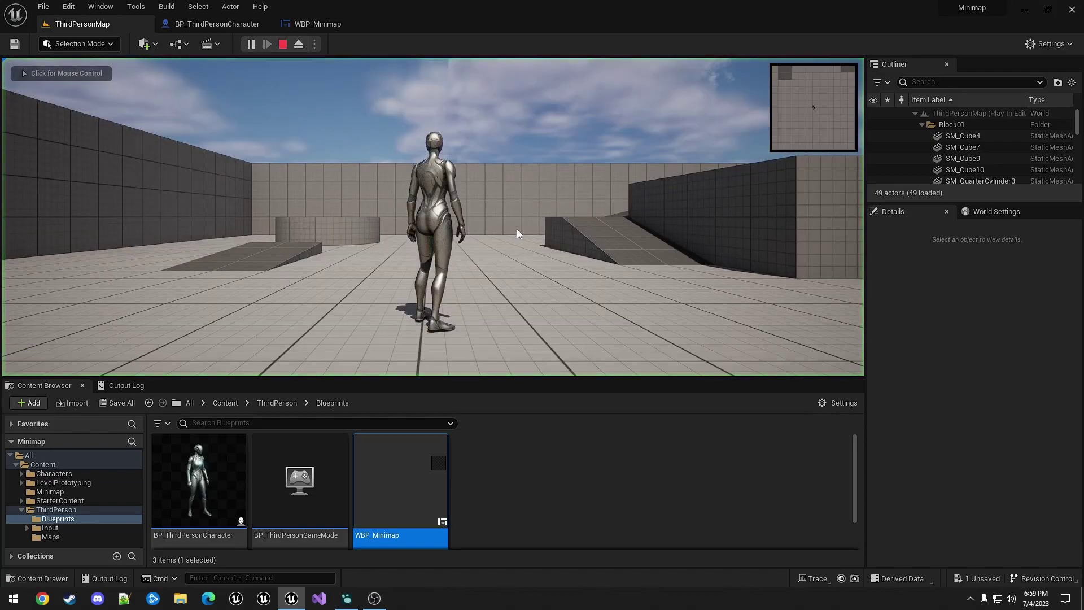
key(w)
key(d)
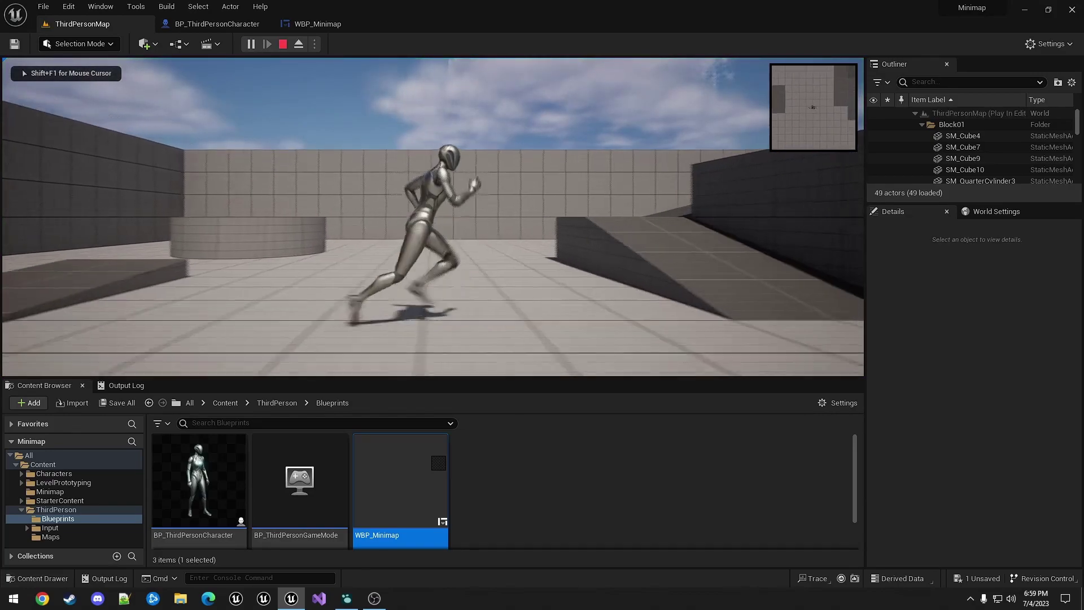
key(s)
key(a)
key(w)
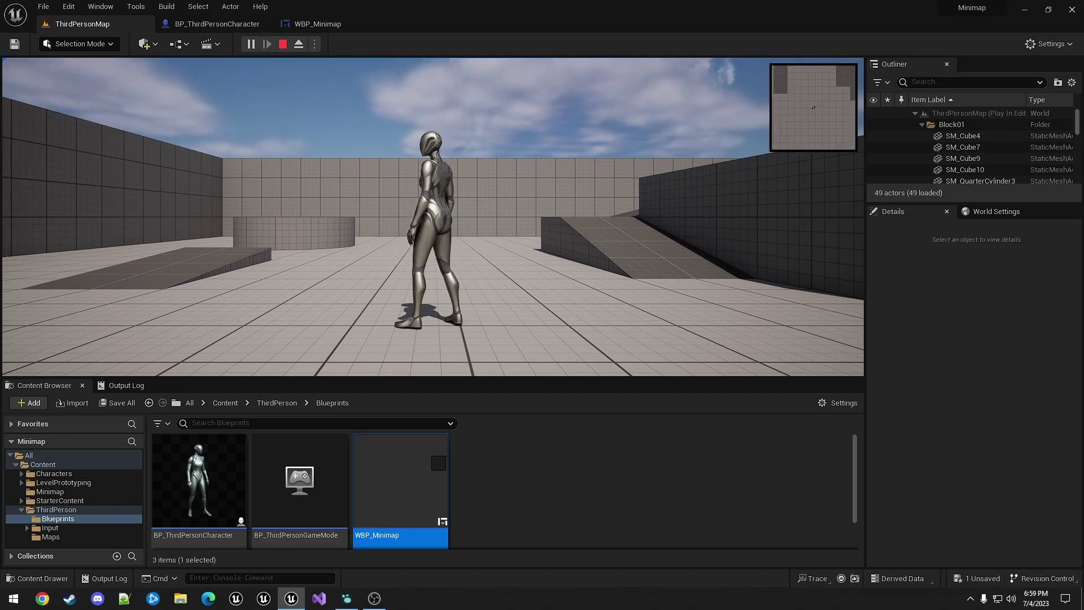
key(a)
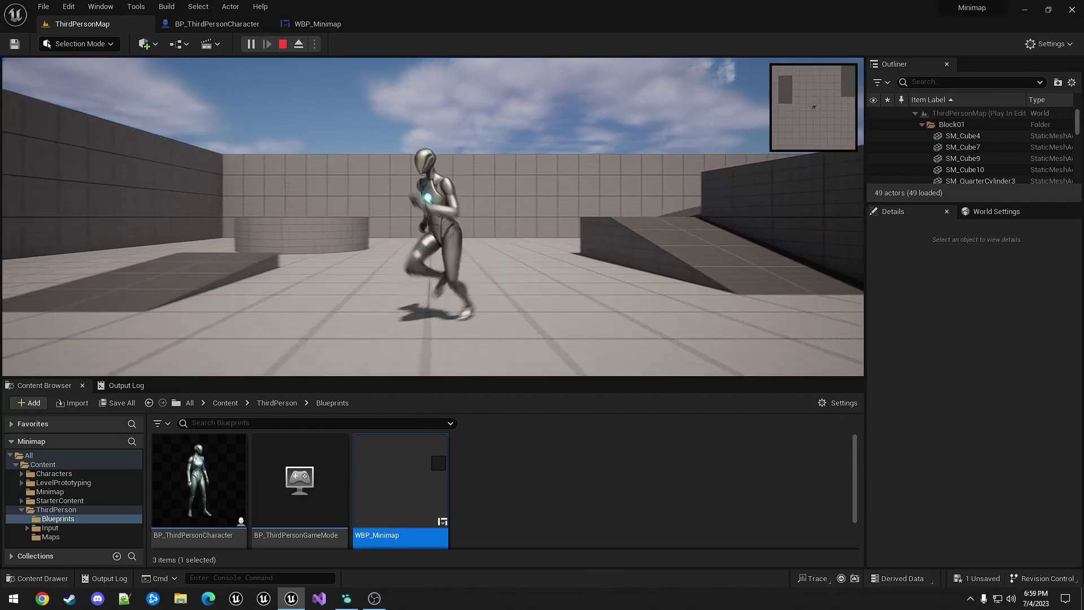
key(Escape)
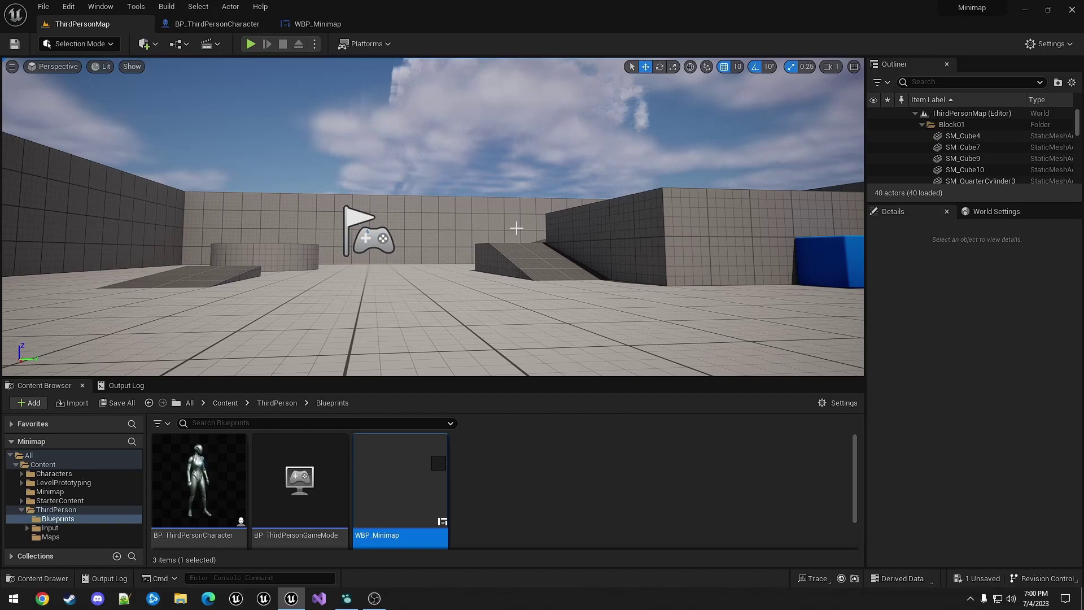
In WBP_Minimap, duplicate the minimap Overlay with its images and expose both overlays as variables.
click(297, 25)
click(81, 410)
click(58, 370)
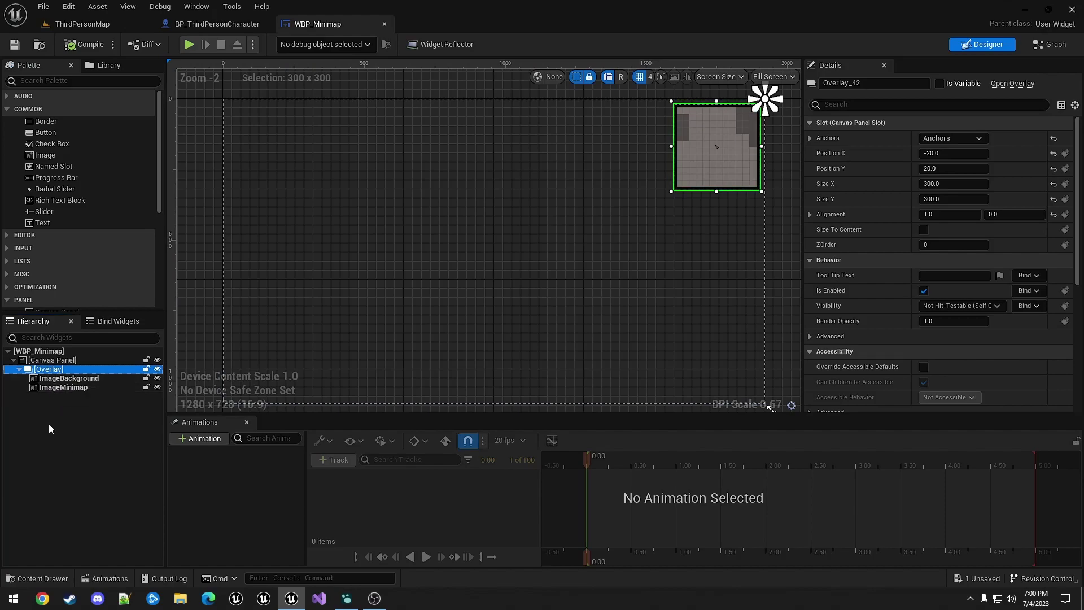
key(ctrl+d)
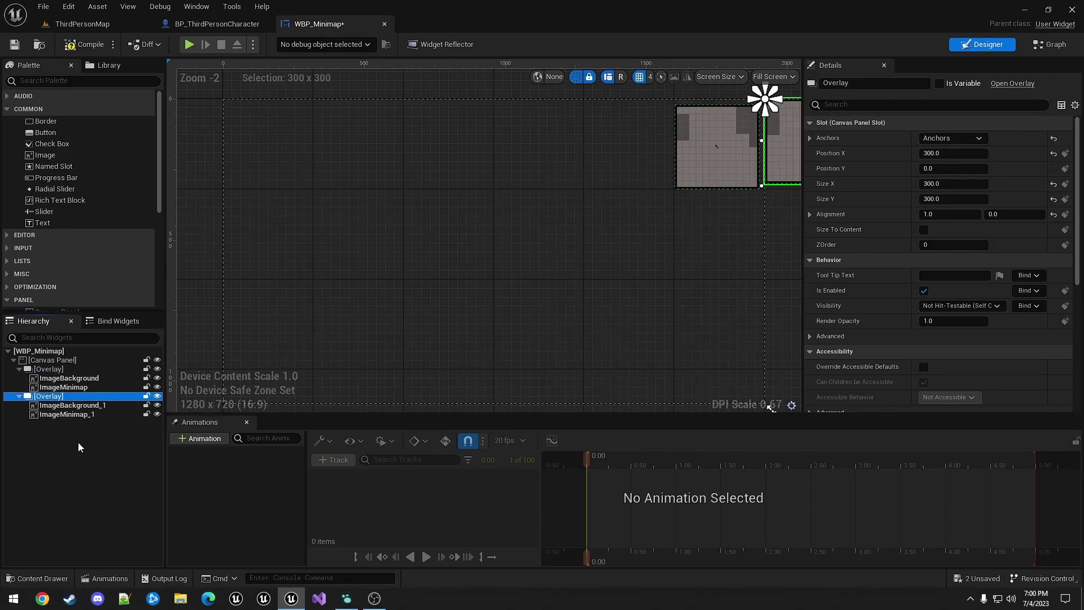
click(54, 369)
ctrl+click(96, 396)
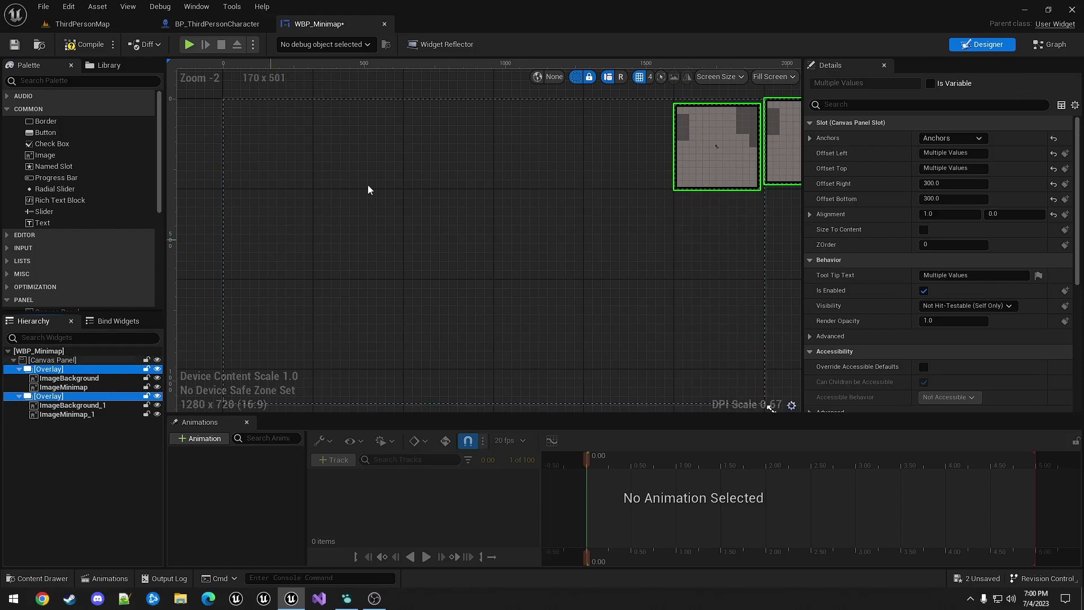
click(930, 83)
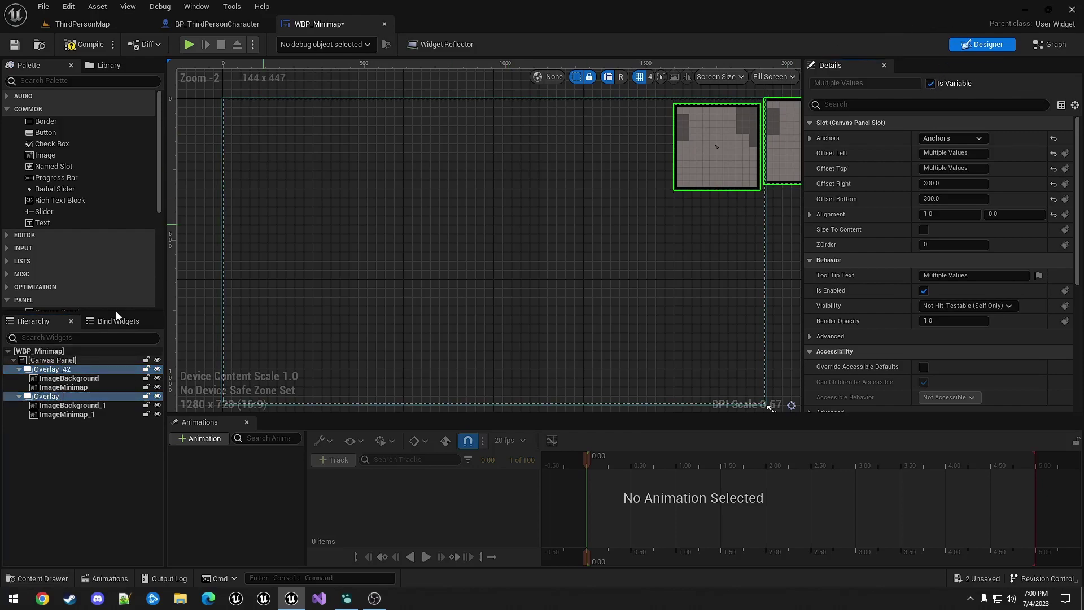
Rename the original overlay OverlaySmall and the duplicated overlay OverlayLarge.
click(60, 370)
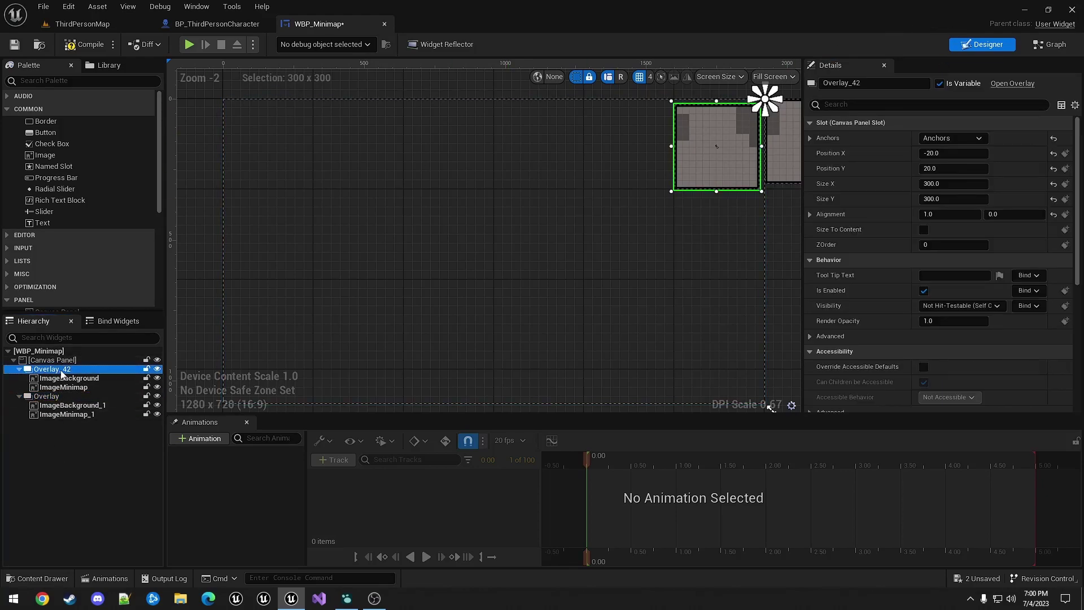
click(61, 372)
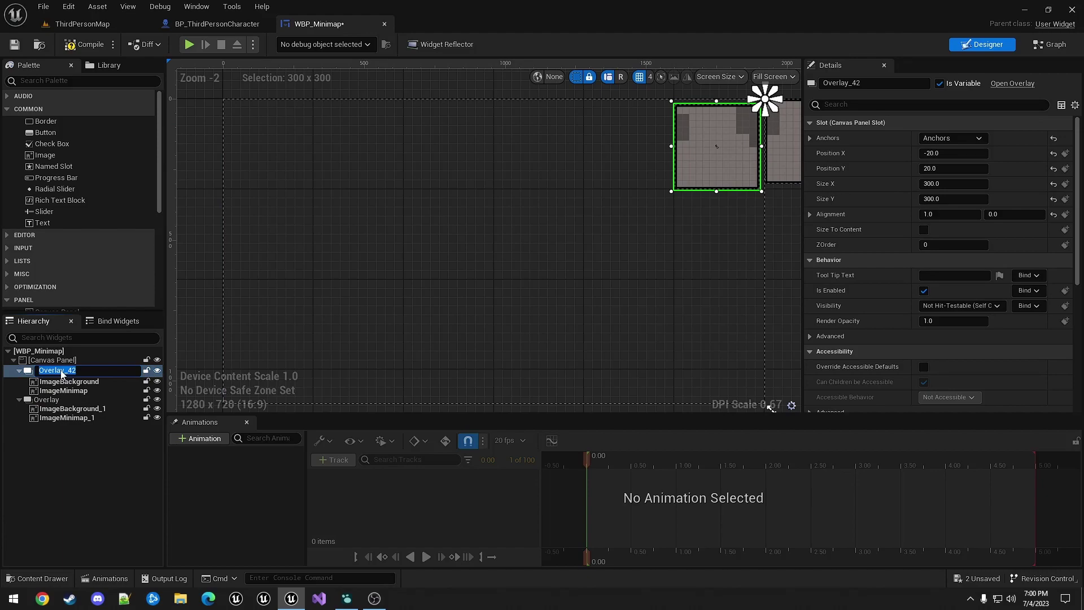
key(BackSpace)
text(Sm)
key(Return)
key(Down)
key(Down)
key(Down)
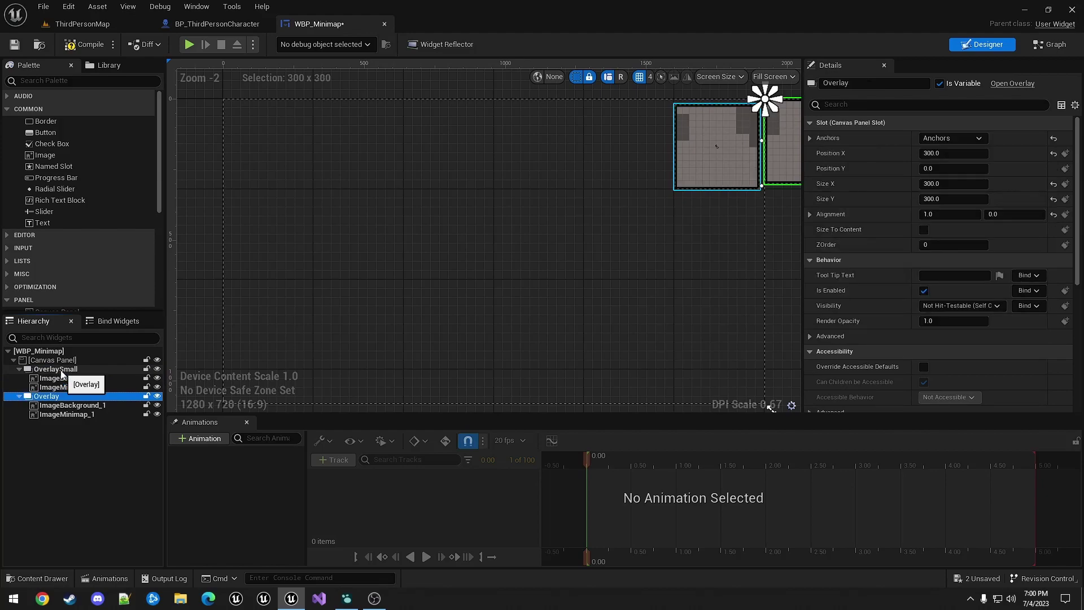
key(F2)
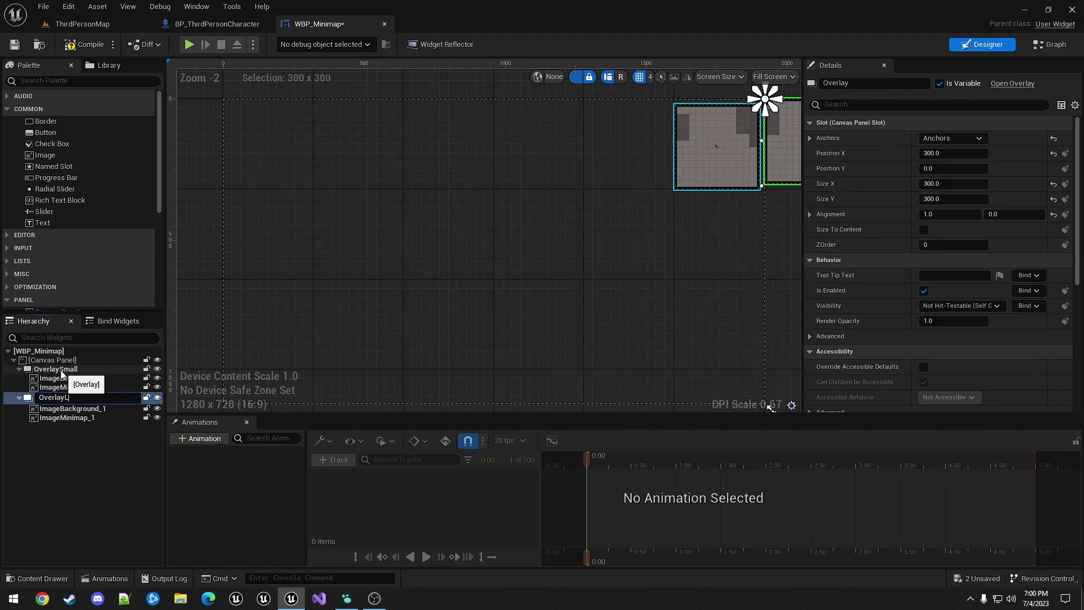
text(Large)
key(Return)
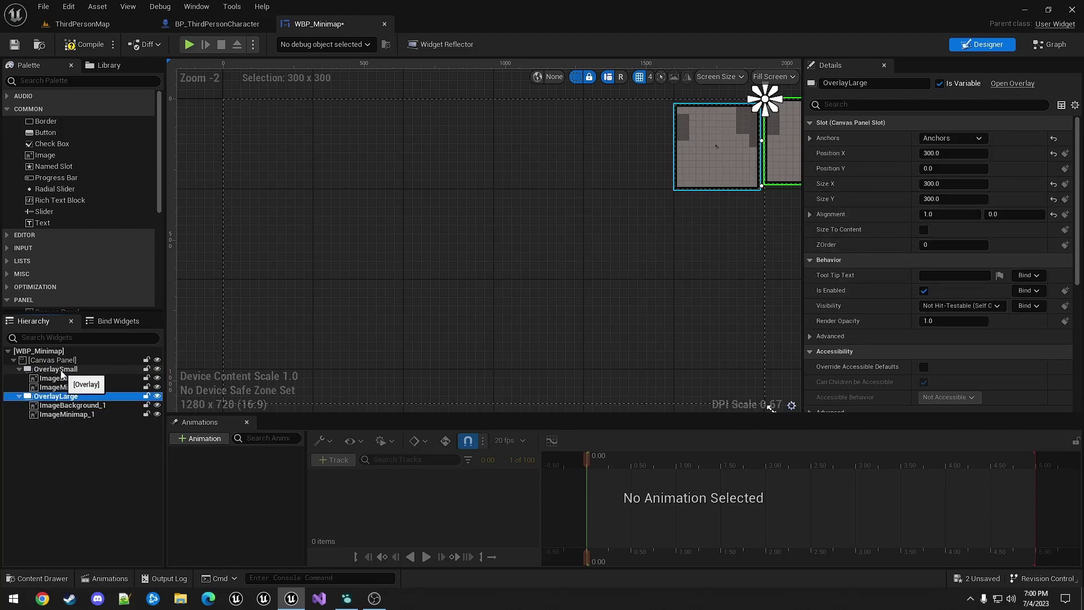
Anchor OverlayLarge to the canvas centre with matching alignment and position, and set its size to 600 by 600.
click(974, 139)
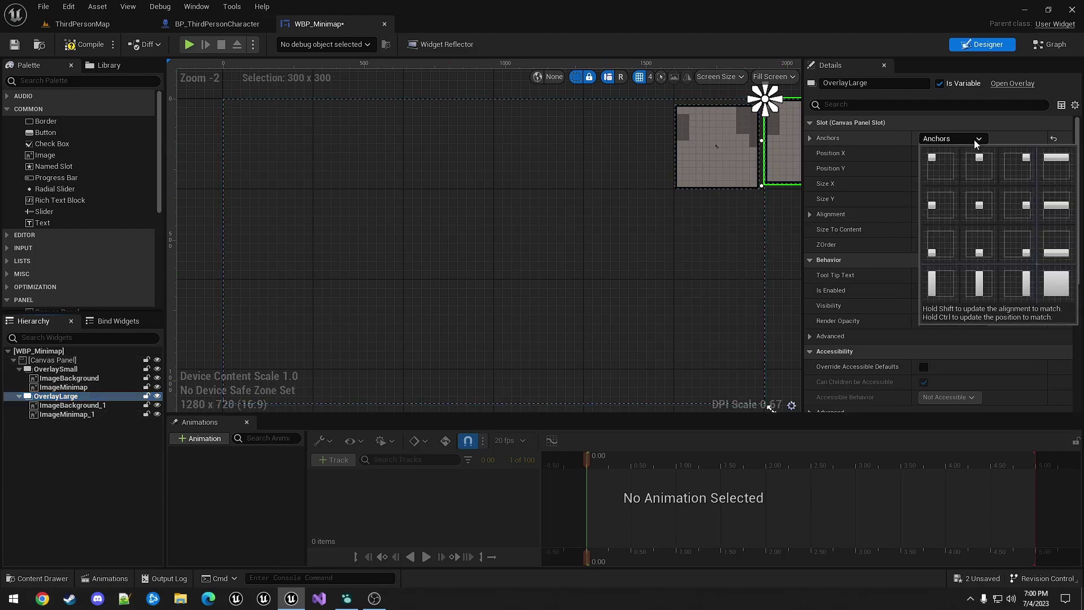
ctrl+shift+click(989, 207)
click(950, 183)
text(600)
key(Tab)
text(600)
key(Tab)
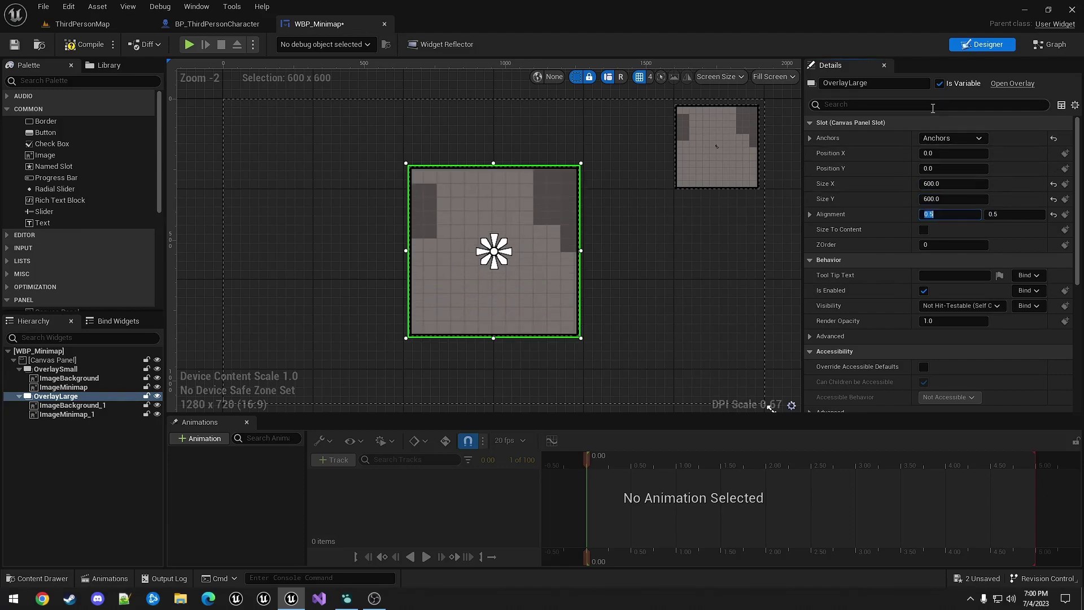
Add a function named SetMode to the WBP_Minimap widget graph.
click(1048, 47)
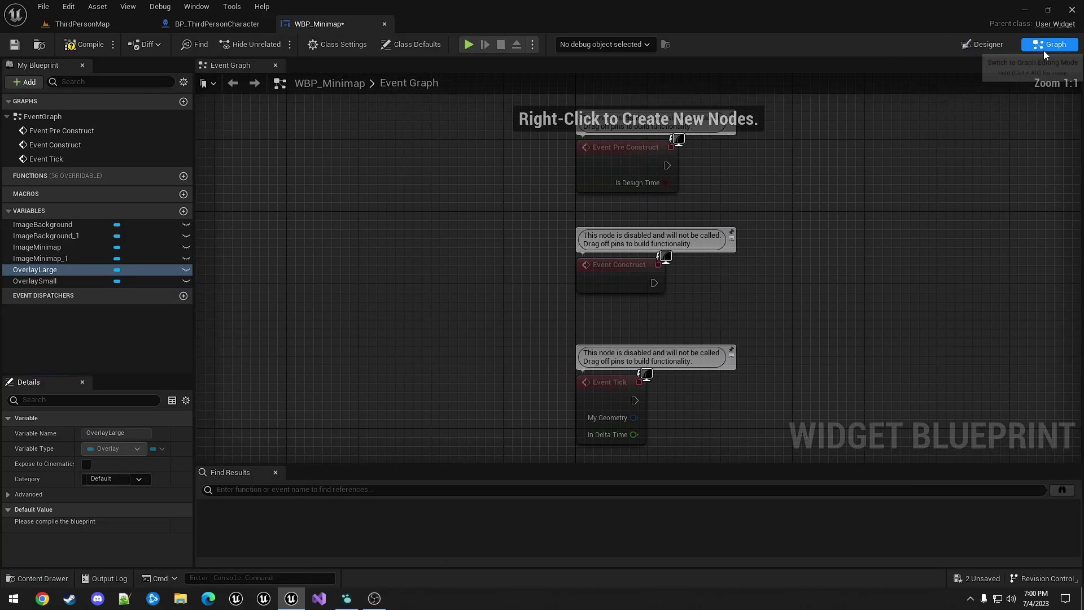
click(183, 176)
text(SetMode)
key(Return)
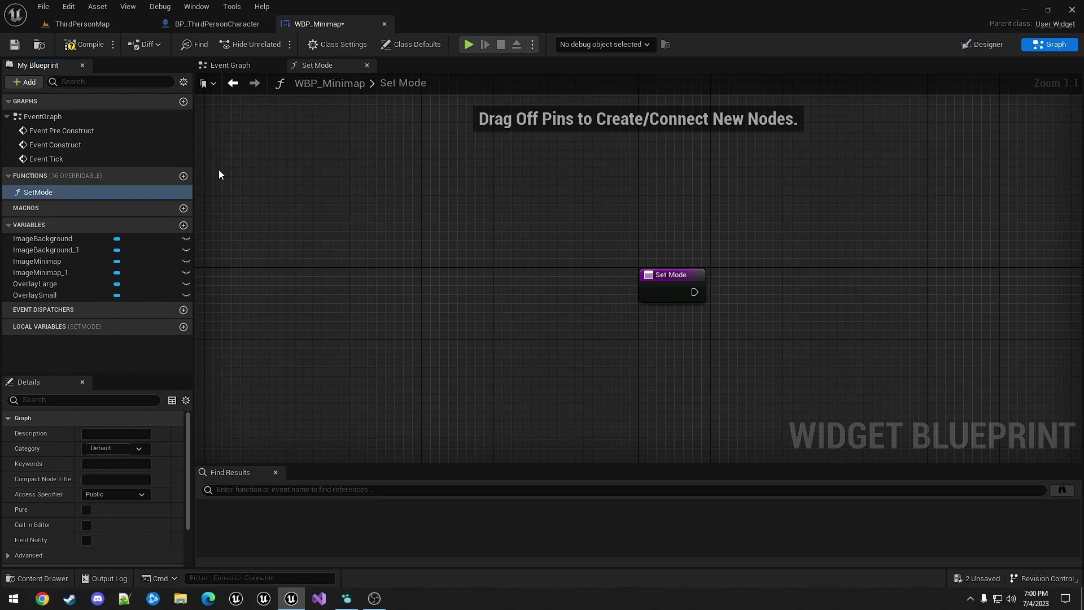
Add a Boolean input parameter named IsEmbiggened to the SetMode function.
right_drag(598, 226, 273, 179)
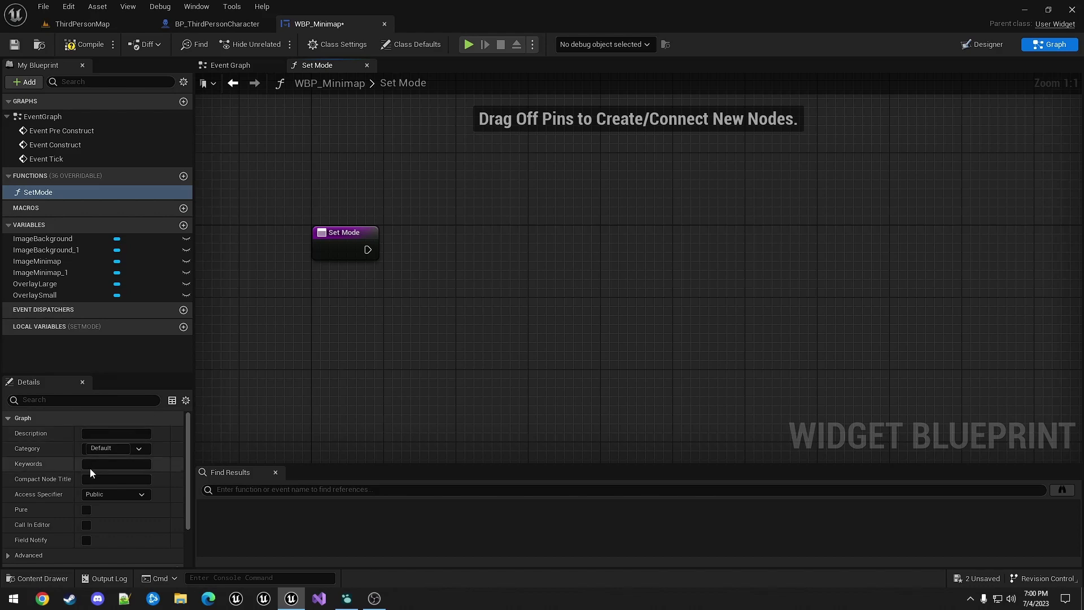
scroll(87, 459, down, 2)
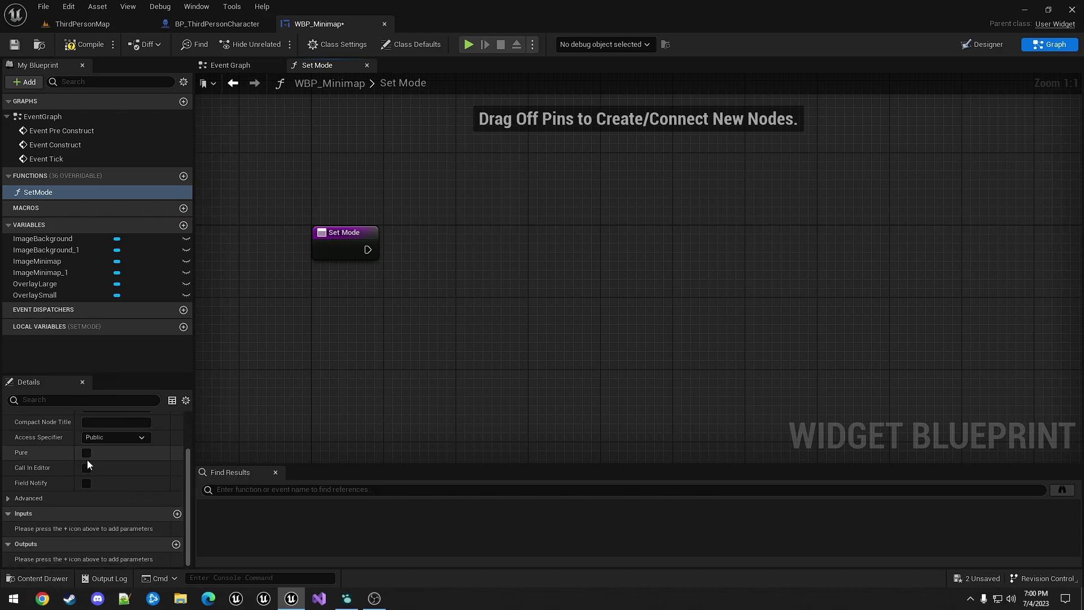
click(176, 513)
click(57, 528)
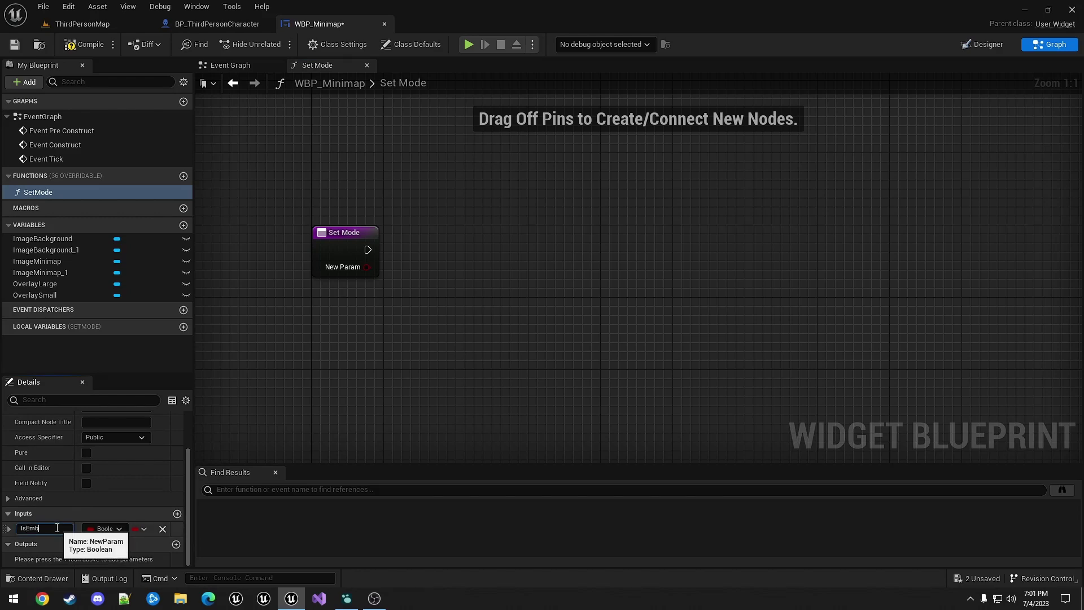
text(IsEmbiggened)
key(Return)
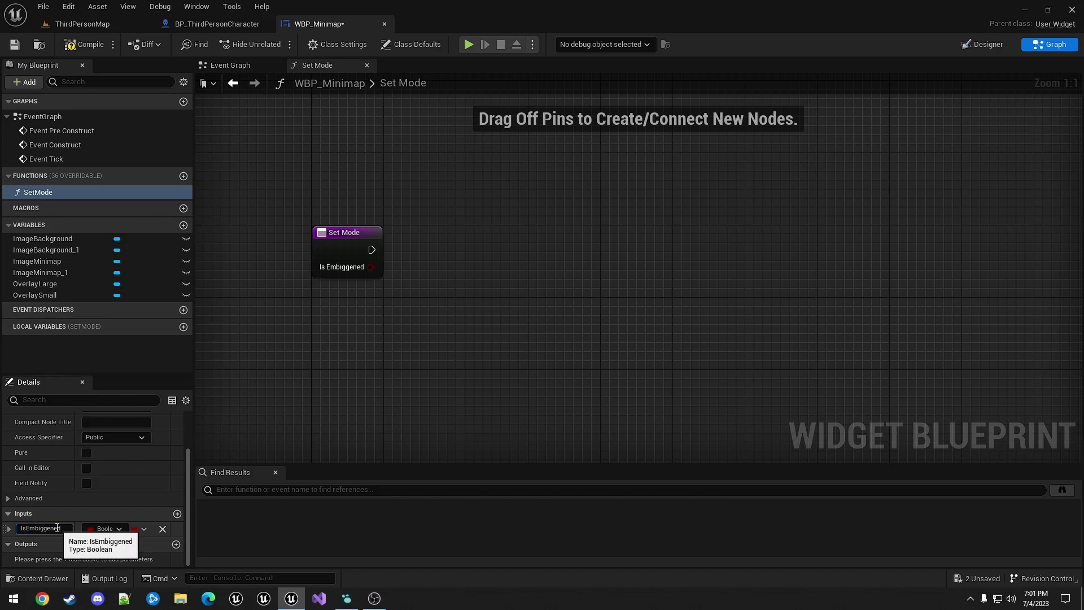
Add a Branch node executed from the Set Mode entry, with Is Embiggened connected to its Condition.
right_drag(436, 257, 353, 246)
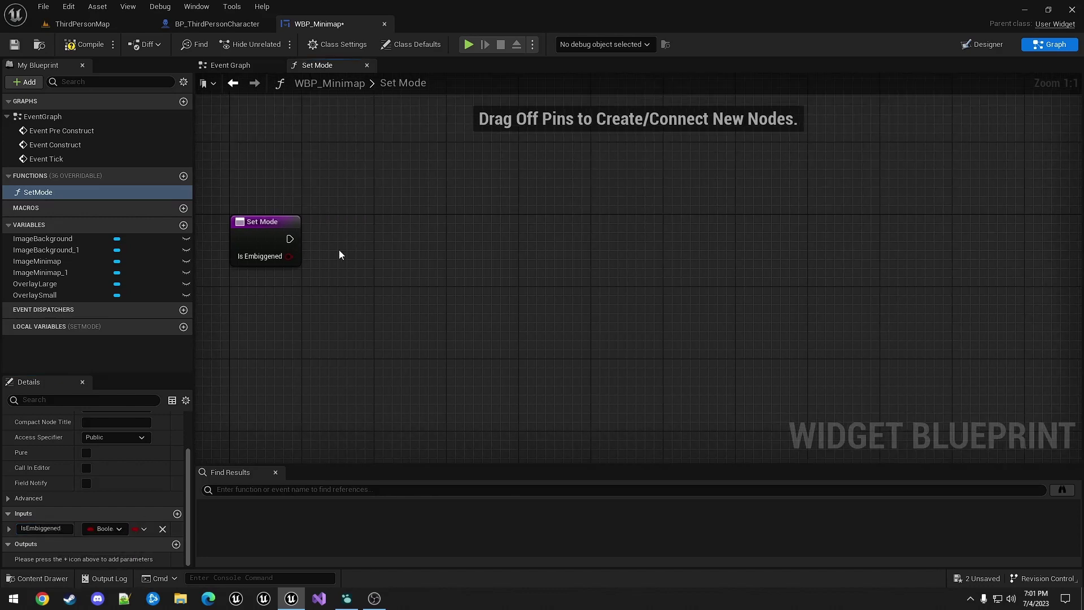
click(415, 235)
drag(289, 256, 423, 277)
drag(289, 239, 424, 258)
drag(509, 235, 442, 216)
right_drag(407, 187, 363, 193)
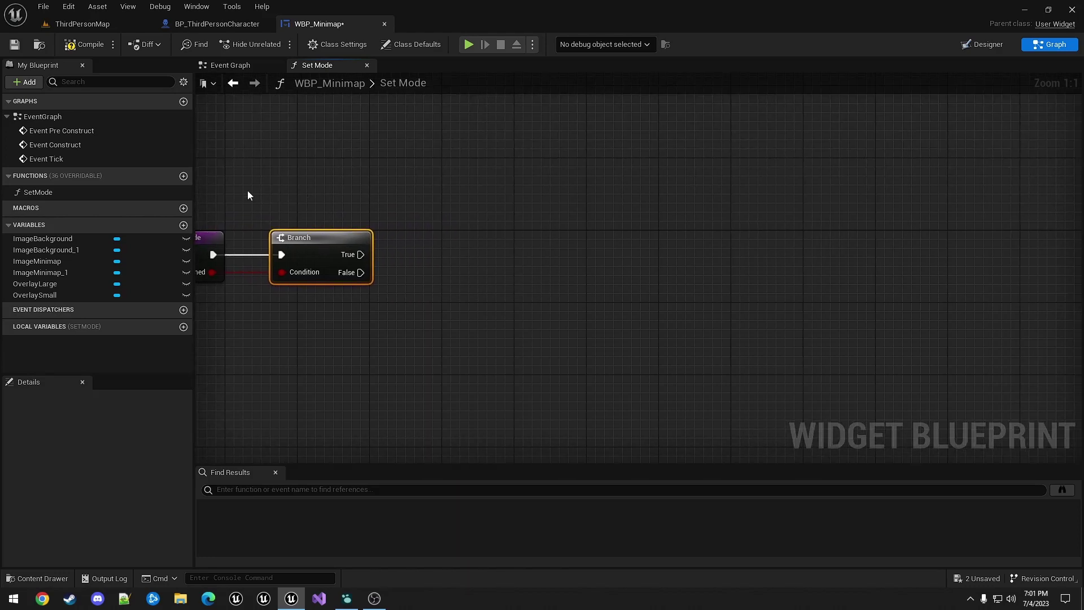
Place an OverlayLarge getter in the SetMode graph and attach a Set Visibility node set to Visible.
ctrl+drag(35, 283, 567, 170)
text(set)
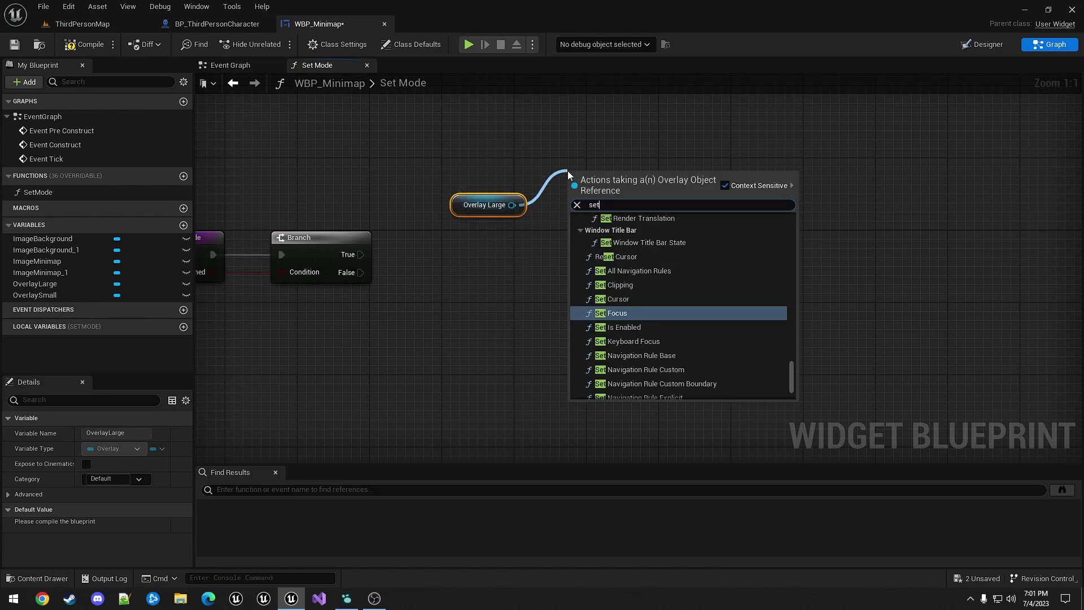
text(visi)
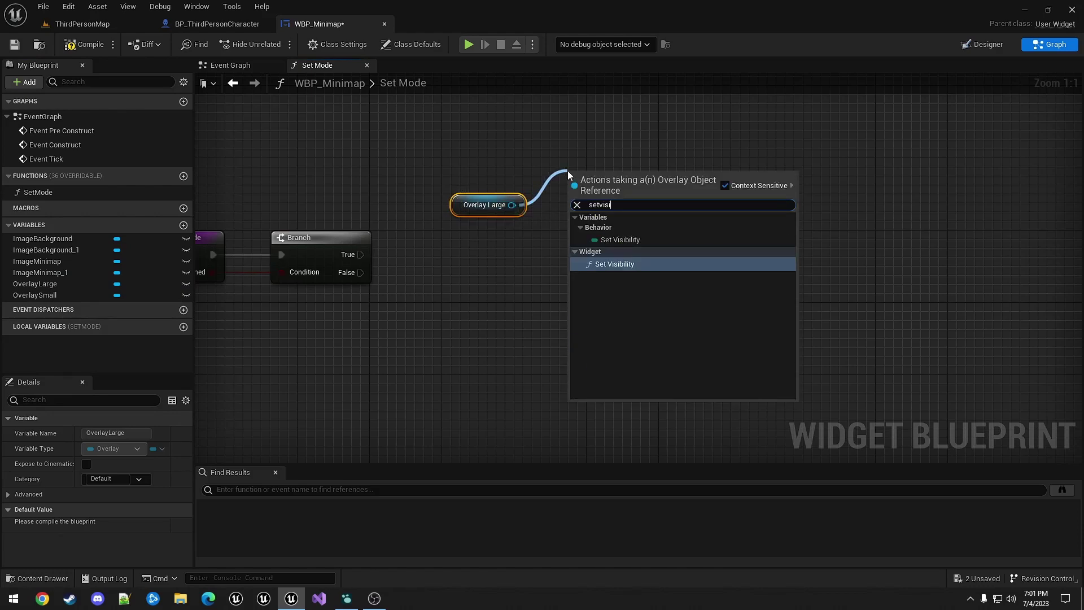
click(631, 267)
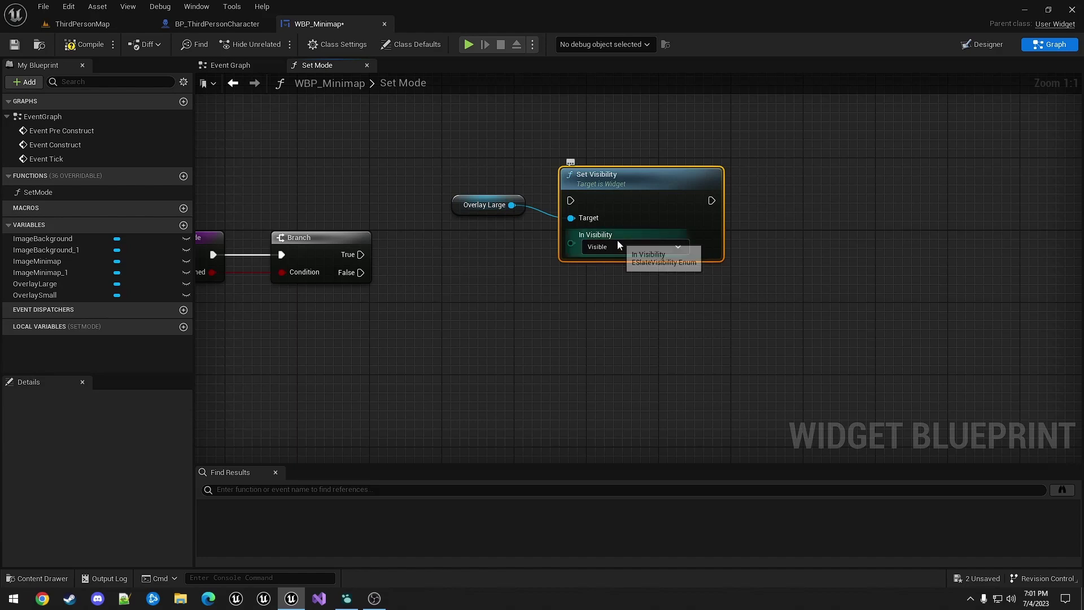
Place an OverlaySmall getter and connect it to a copy of the Set Visibility node with In Visibility set to Hidden.
ctrl+drag(34, 294, 822, 220)
click(646, 175)
key(ctrl+c)
key(ctrl+v)
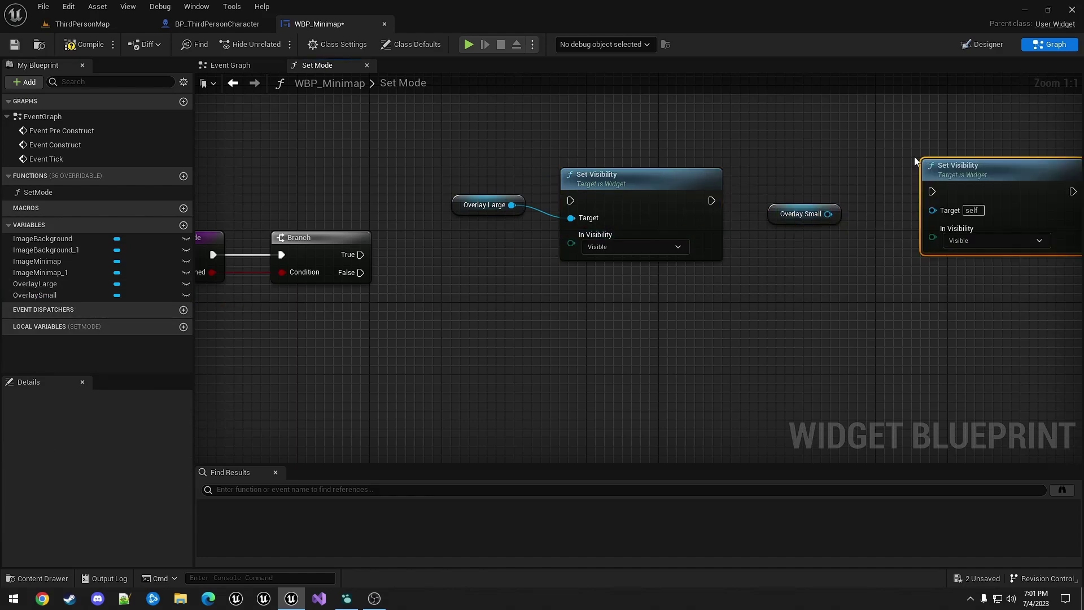
click(959, 240)
click(960, 266)
drag(932, 210, 828, 214)
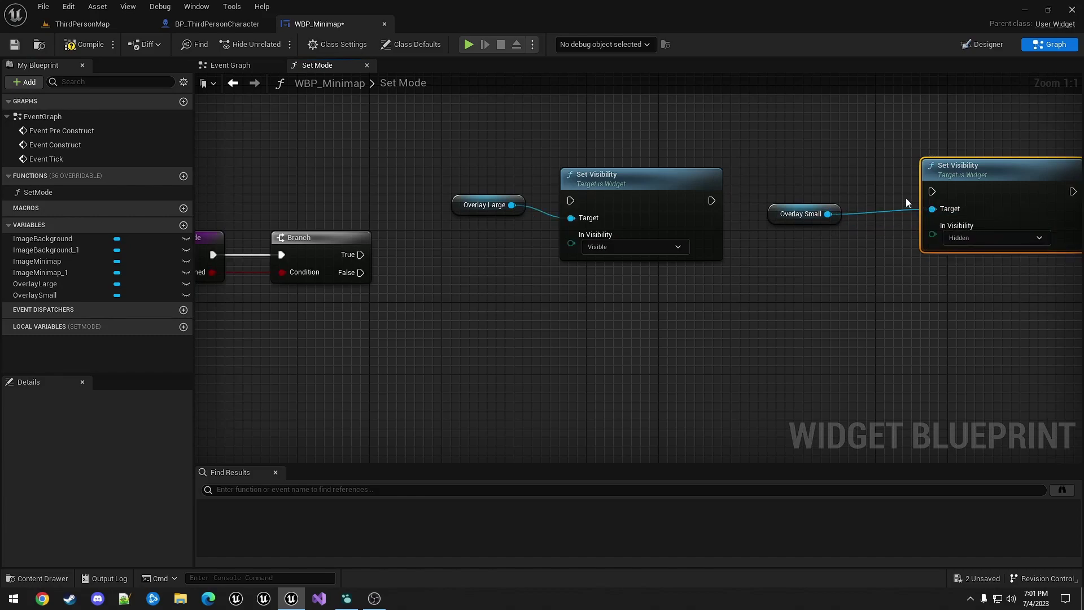
Chain the two Set Visibility nodes, tidy their layout, and connect the Branch's True output to the Overlay Large one.
drag(930, 190, 711, 200)
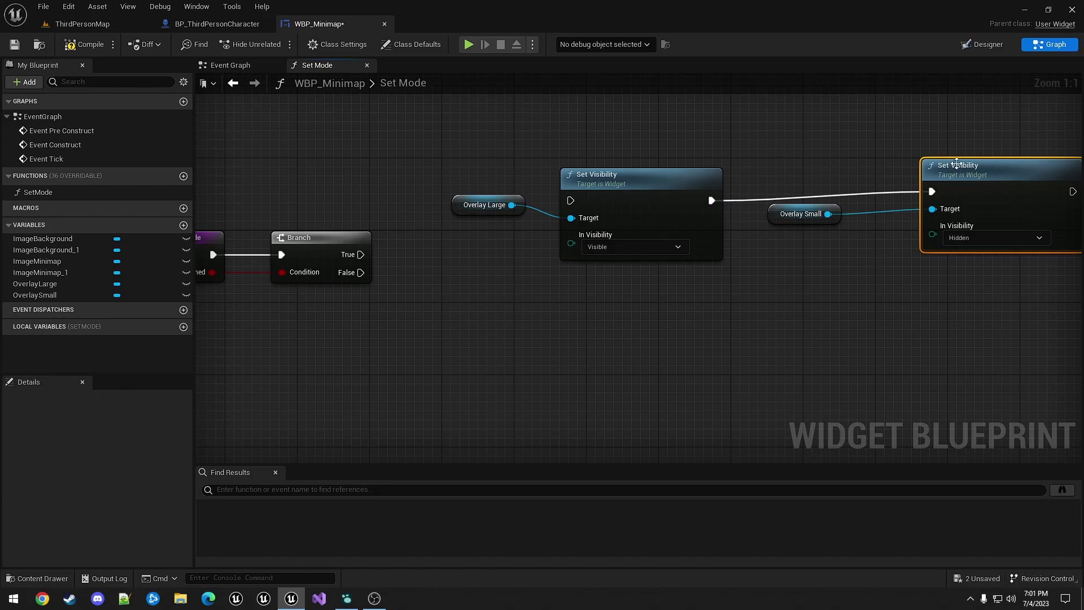
drag(967, 177, 896, 187)
drag(455, 210, 482, 219)
drag(570, 200, 361, 255)
Duplicate both overlay getters and Set Visibility nodes below the originals, and connect the Branch's False output to the copied chain.
drag(520, 139, 925, 301)
key(ctrl+c)
right_drag(719, 346, 646, 273)
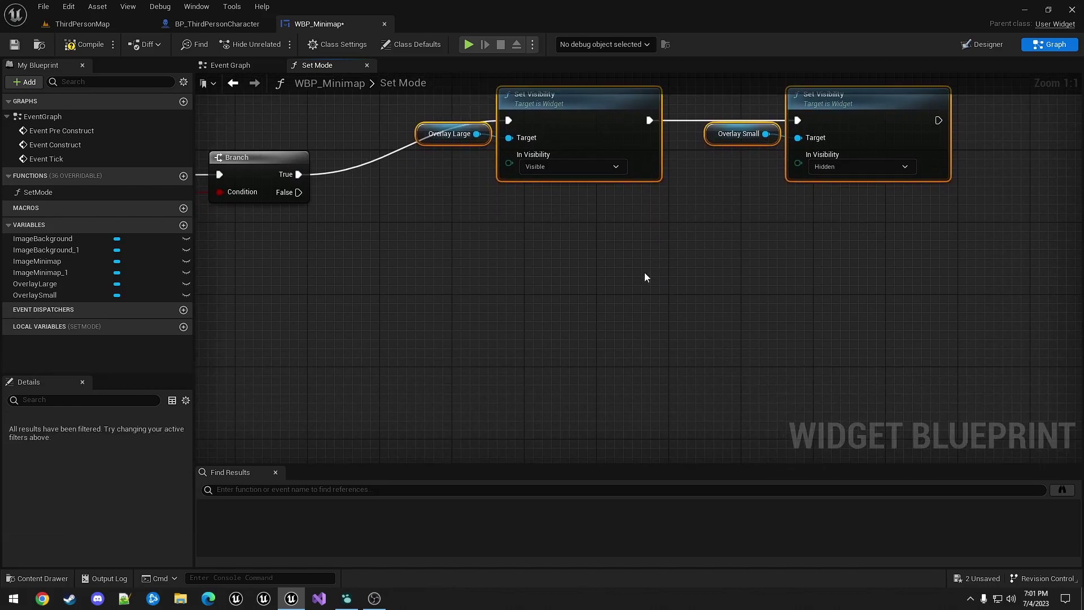
key(ctrl+v)
drag(298, 193, 535, 281)
click(443, 354)
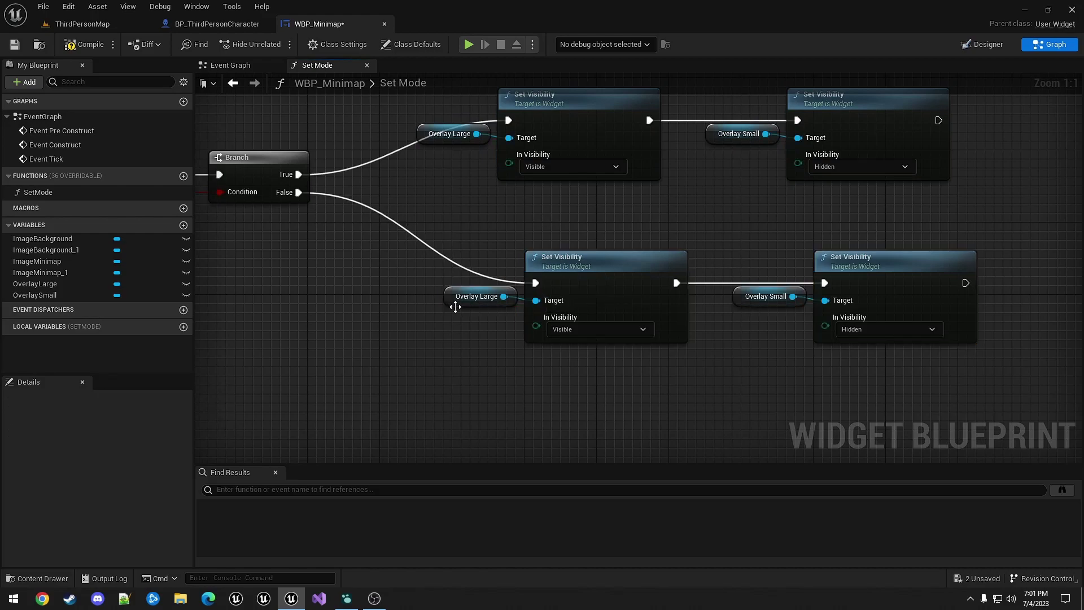
Swap the overlay getters in the Branch's False chain so Overlay Small feeds the Visible node and Overlay Large feeds the Hidden node.
drag(471, 306, 748, 277)
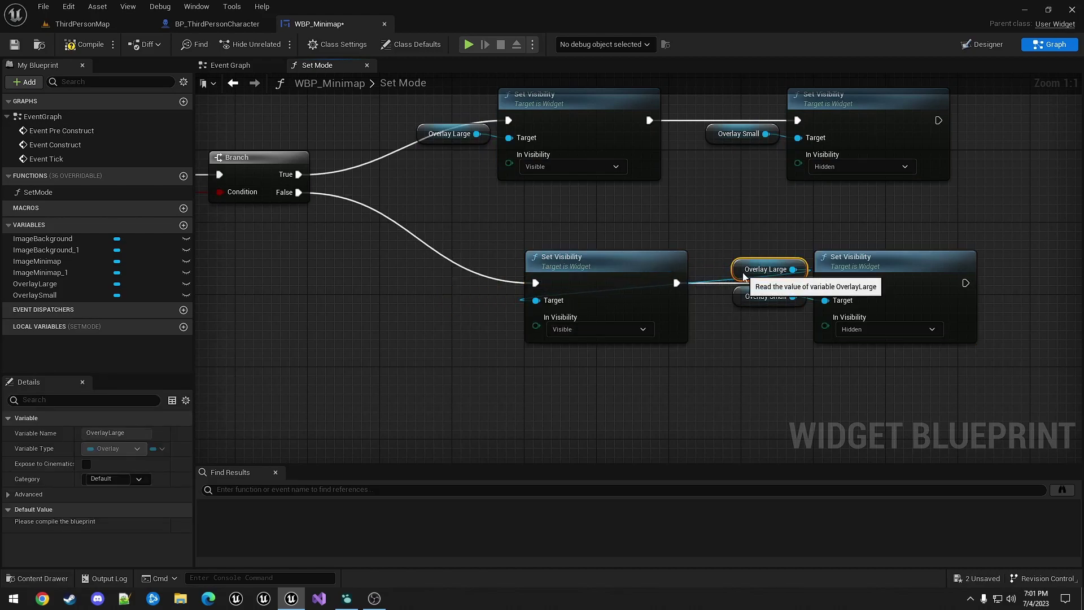
alt+click(793, 269)
alt+click(792, 296)
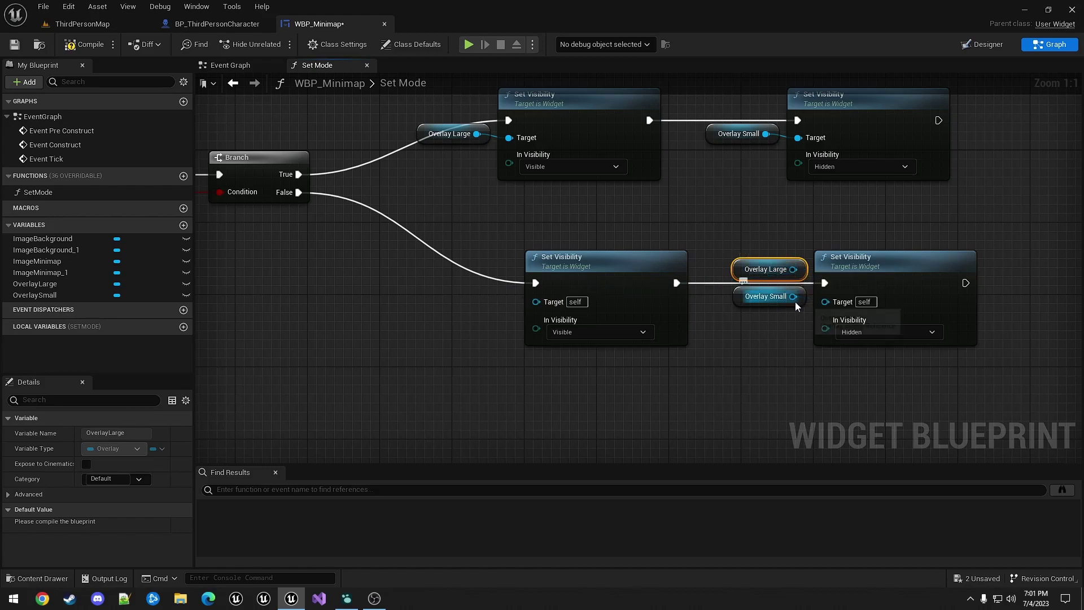
drag(736, 300, 536, 301)
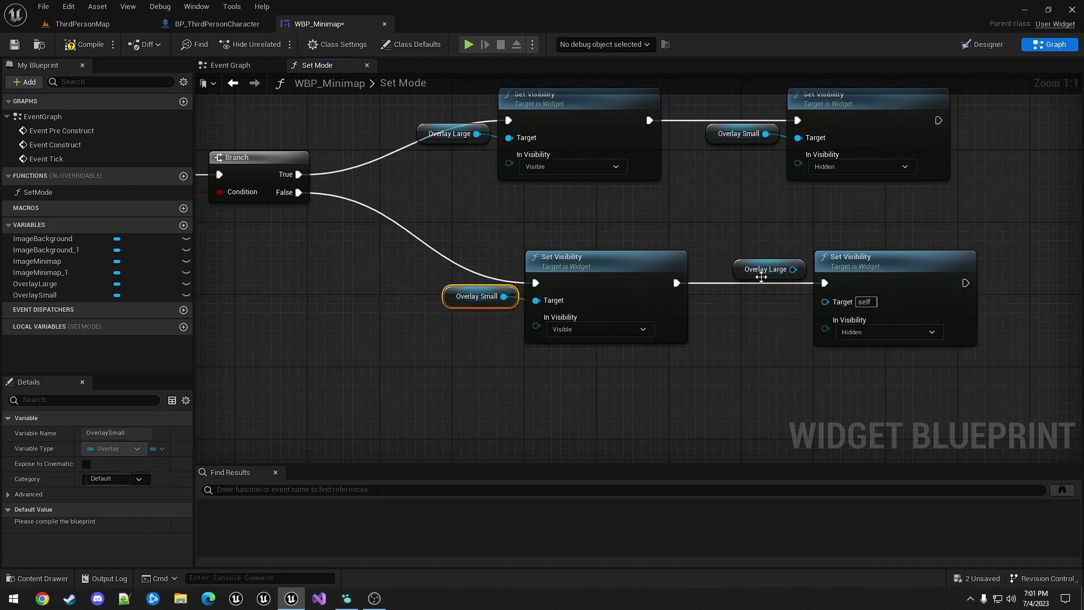
drag(794, 269, 825, 301)
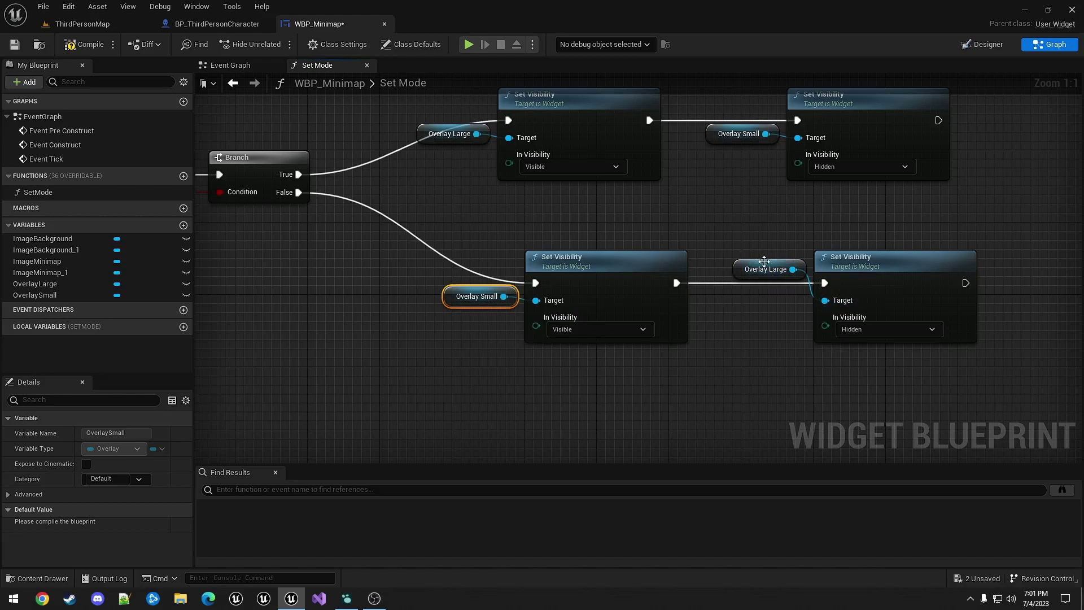
drag(739, 269, 741, 300)
Set the OverlayLarge widget's default visibility to Hidden in the widget designer and compile WBP_Minimap.
click(987, 45)
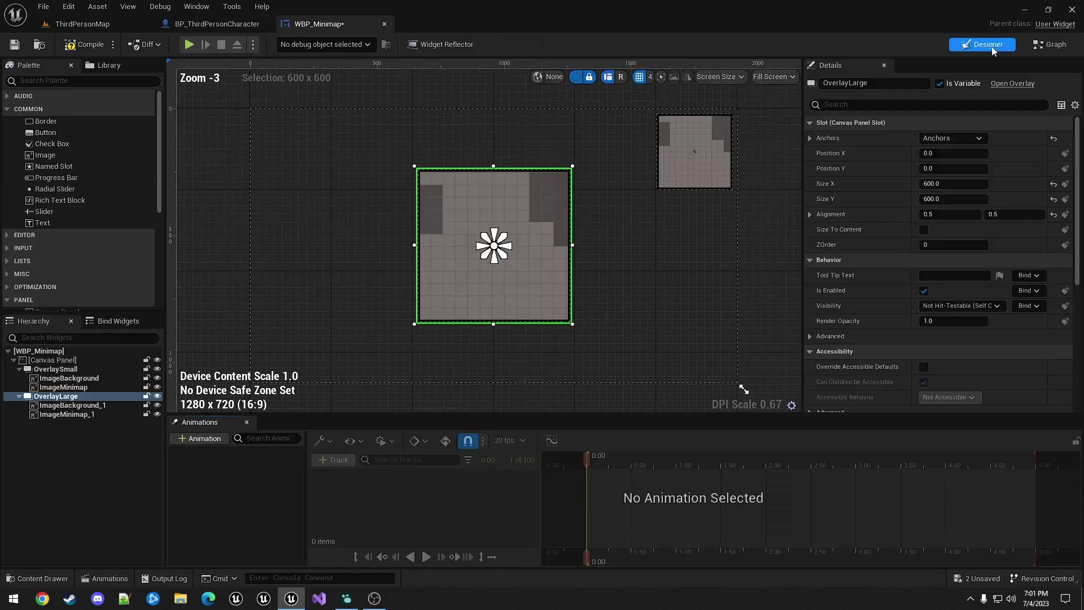
click(57, 396)
click(953, 306)
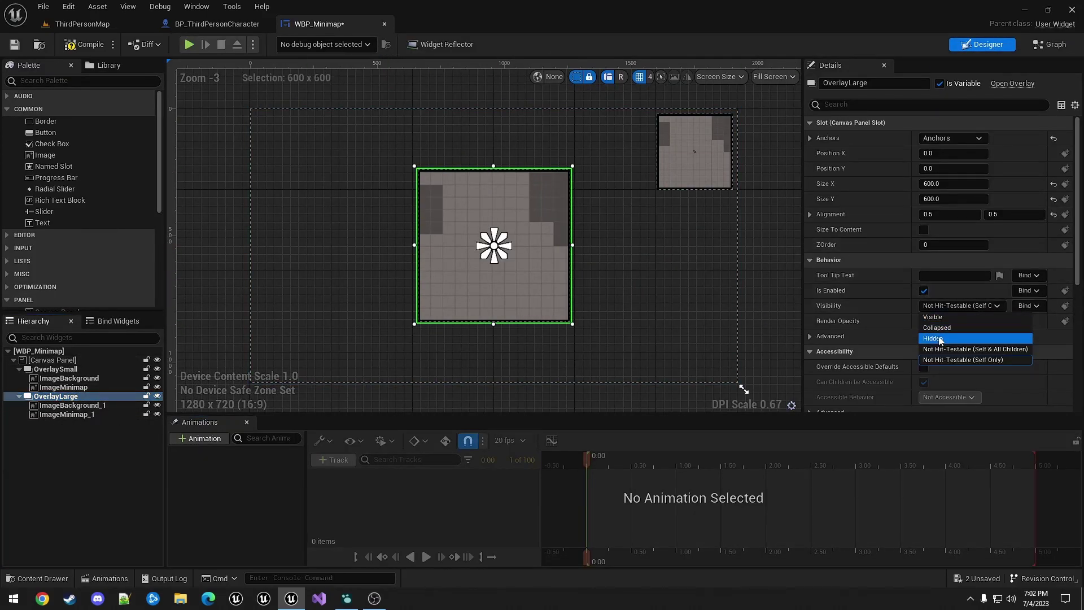
click(934, 334)
click(86, 45)
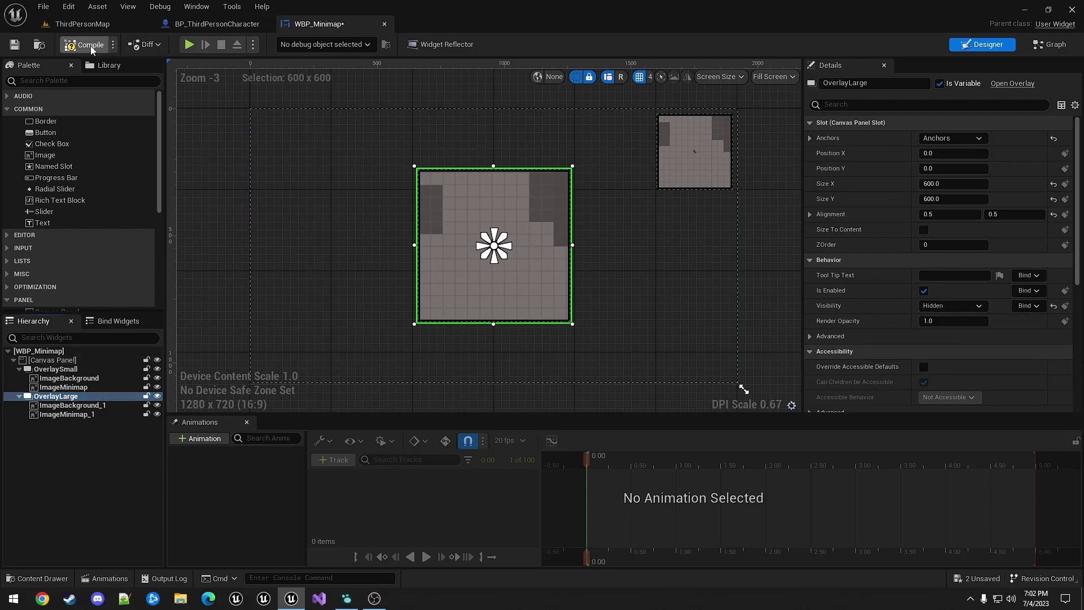
In BP_ThirdPersonCharacter's Toggle Minimap Control graph, place a WBP_Minimap getter after Set World Location and call Set Mode from it.
click(209, 24)
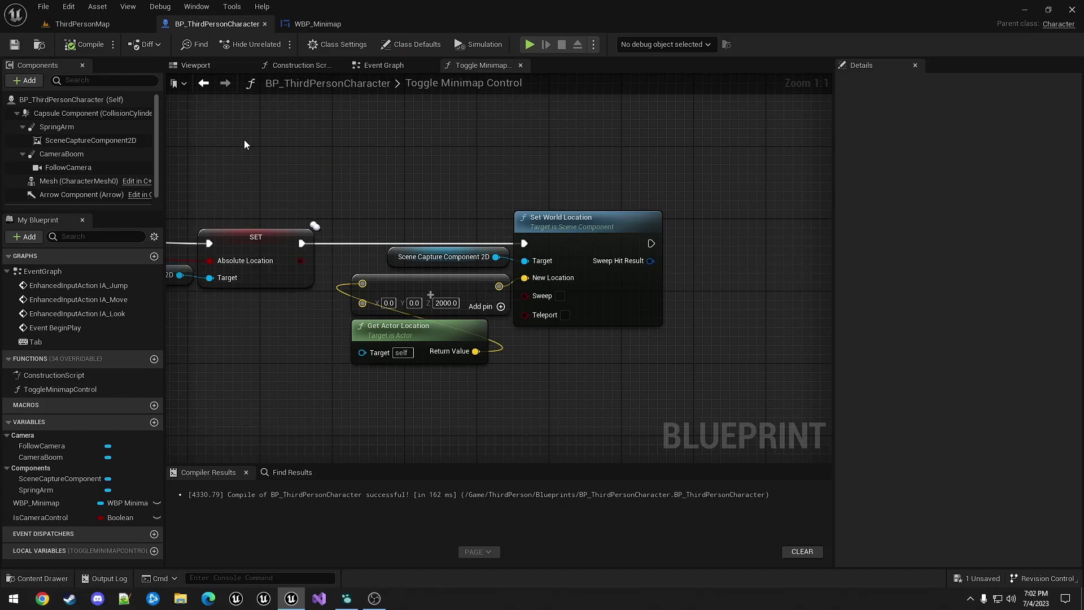
right_drag(625, 153, 340, 151)
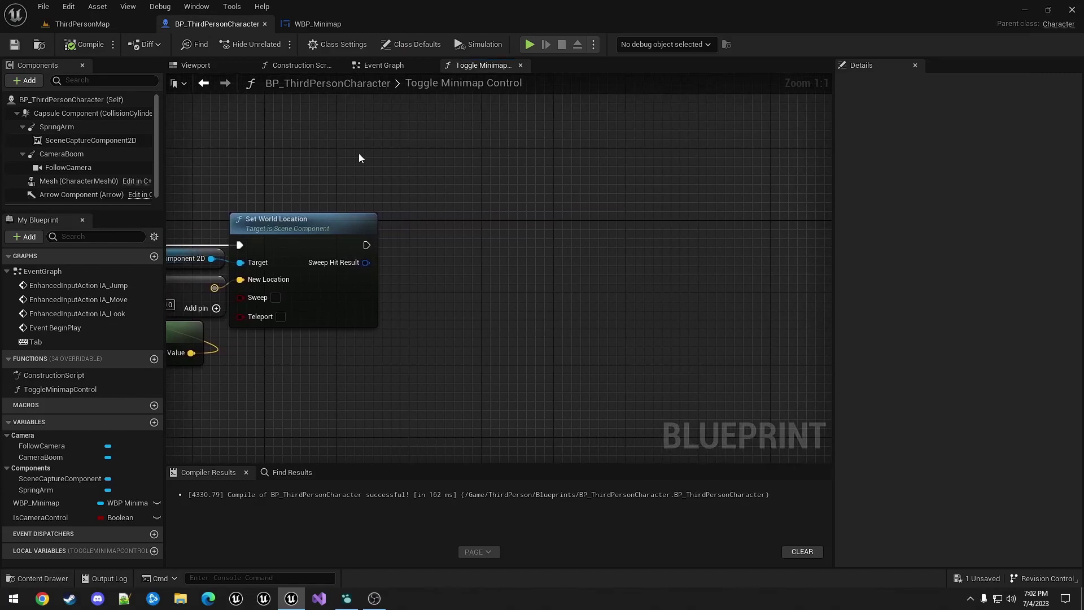
ctrl+drag(48, 503, 523, 253)
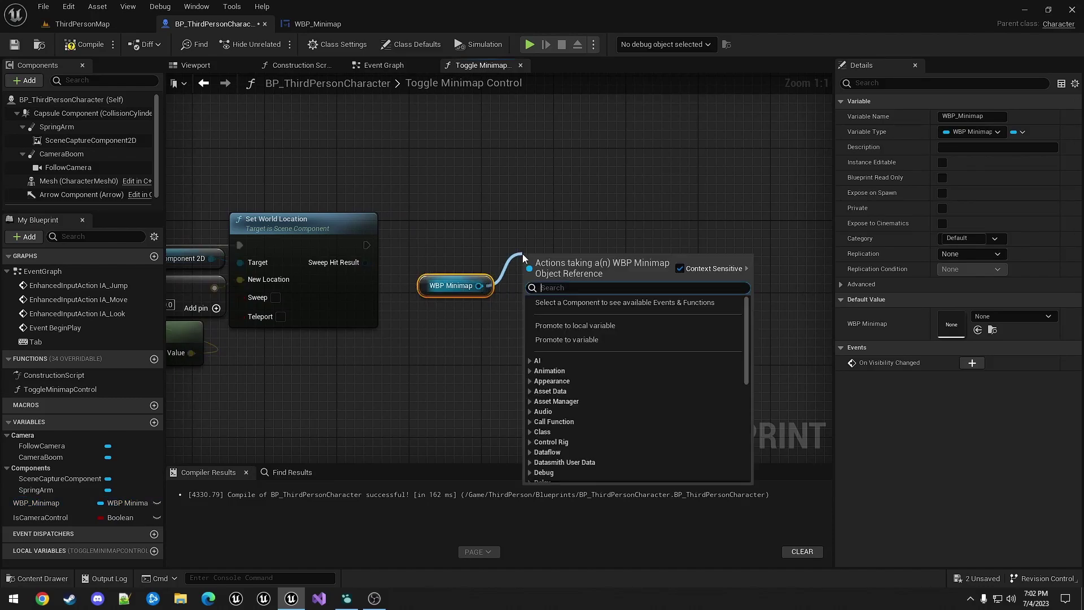
text(setmod)
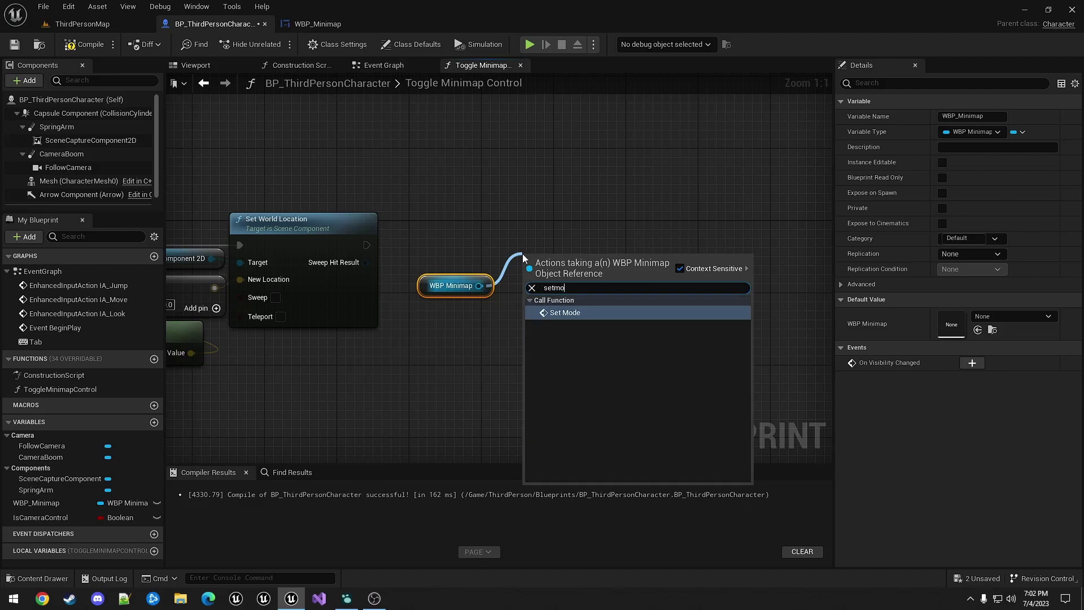
click(557, 311)
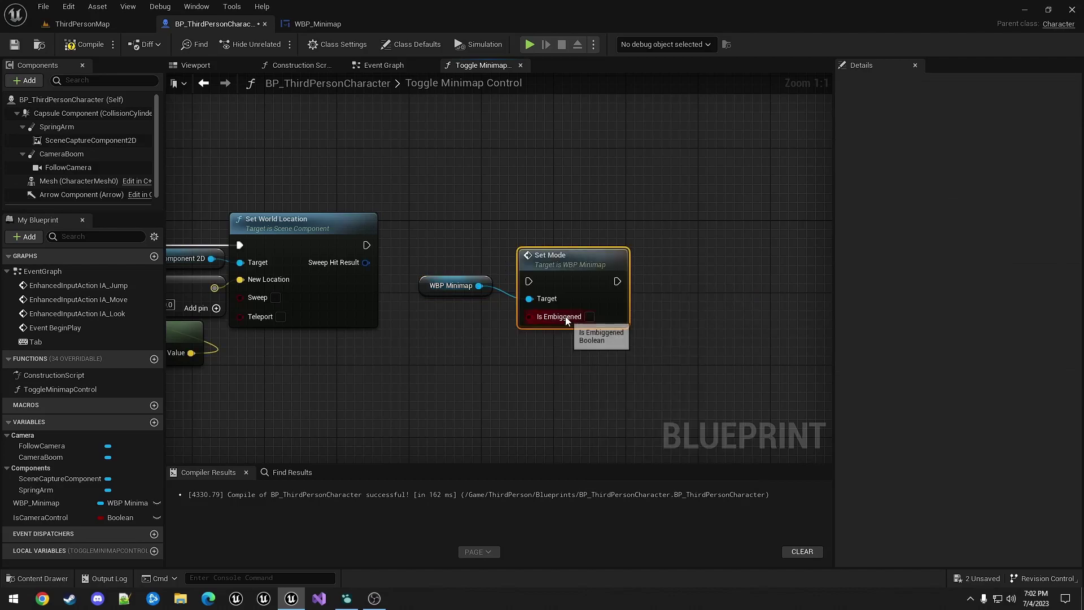
Connect an IsCameraControl getter to Set Mode's Is Embiggened input and move both getters closer to the node.
drag(39, 517, 549, 317)
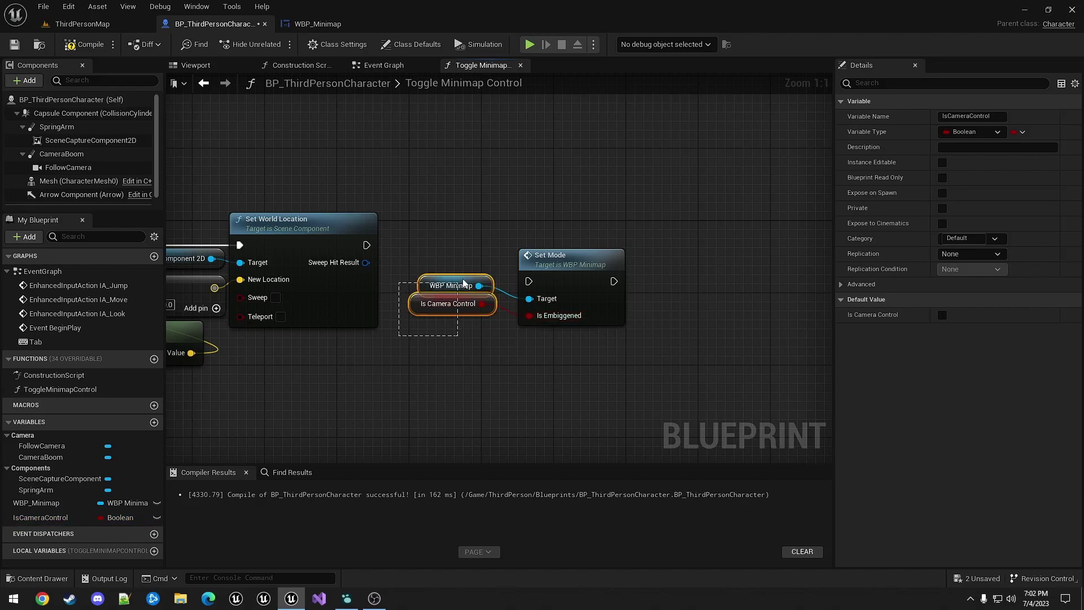
click(488, 280)
shift+click(481, 311)
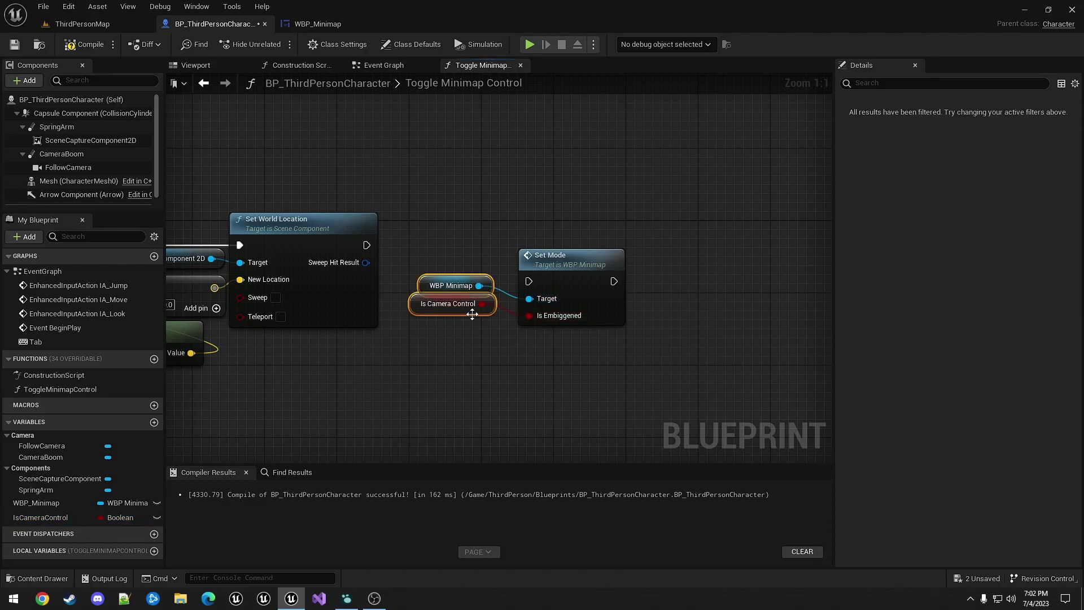
drag(451, 293, 469, 315)
Connect Set World Location's execution output to Set Mode, align the nodes in a row, and compile the character blueprint.
drag(528, 281, 366, 245)
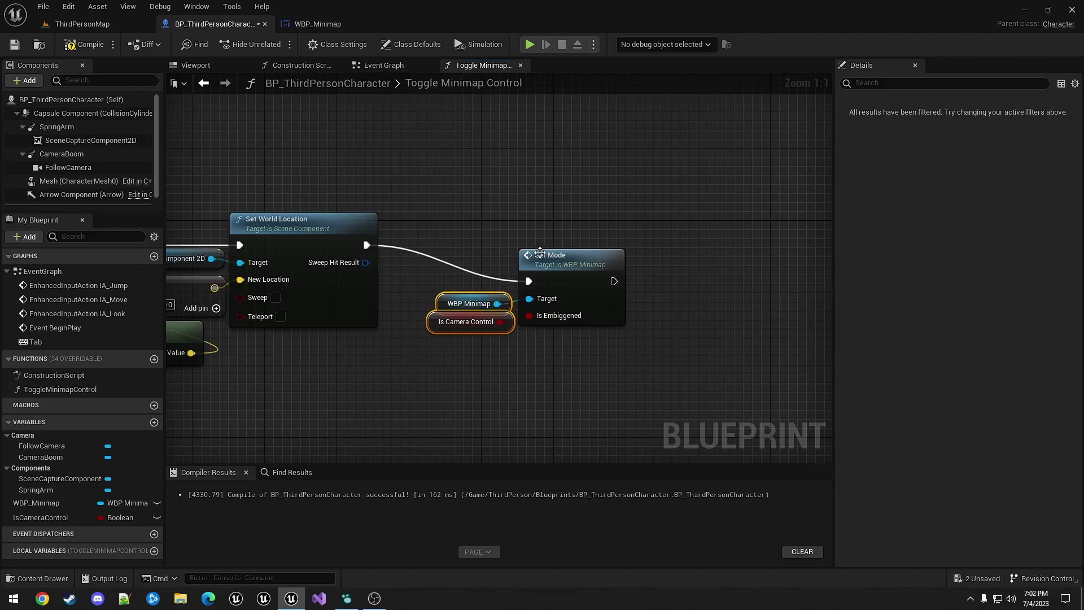
drag(540, 254, 548, 265)
drag(443, 223, 570, 393)
drag(558, 276, 550, 231)
click(429, 290)
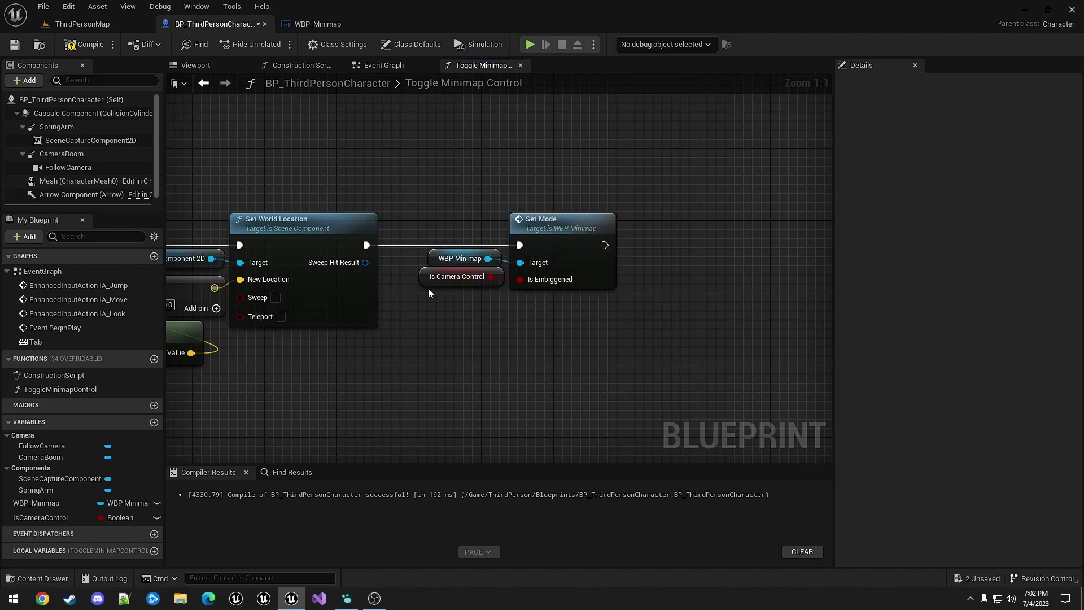
click(431, 277)
drag(430, 277, 431, 286)
click(74, 46)
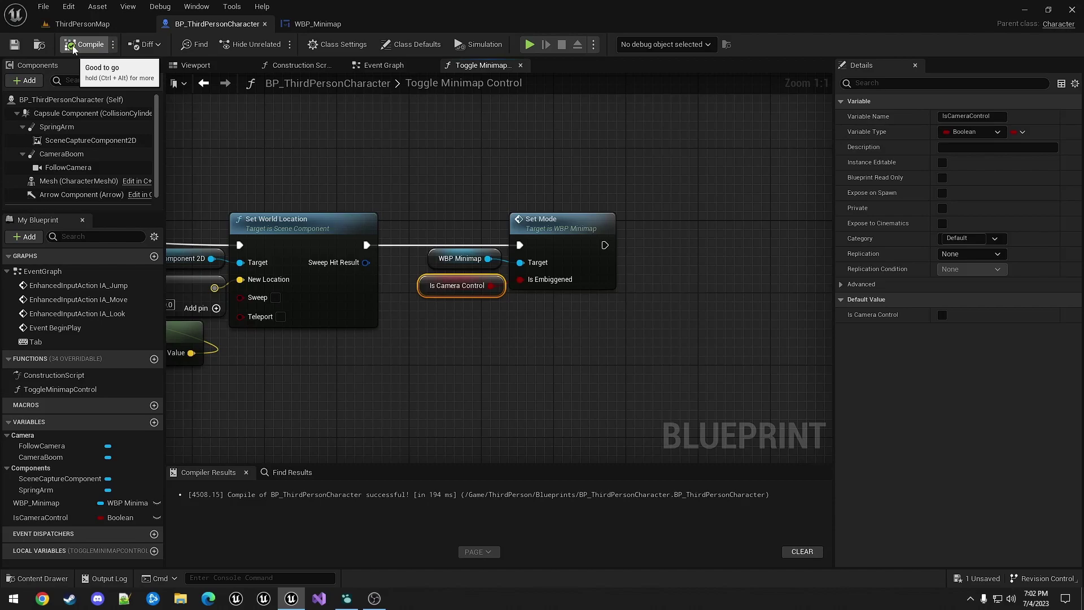
Play the ThirdPersonMap level, test toggling between the small and large minimap while moving, and stop the session.
click(84, 25)
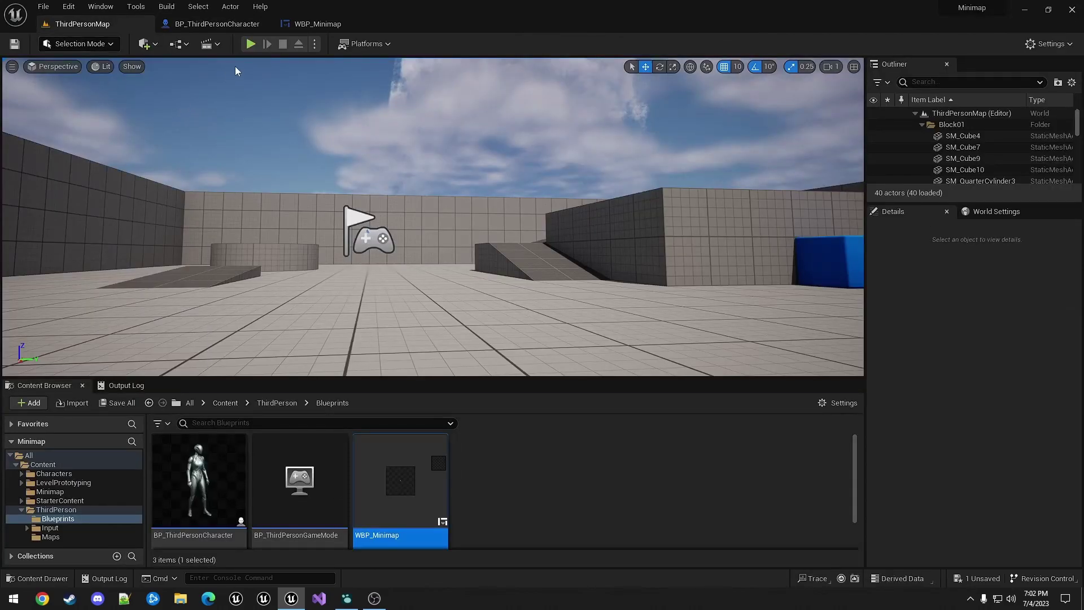
click(252, 44)
key(a)
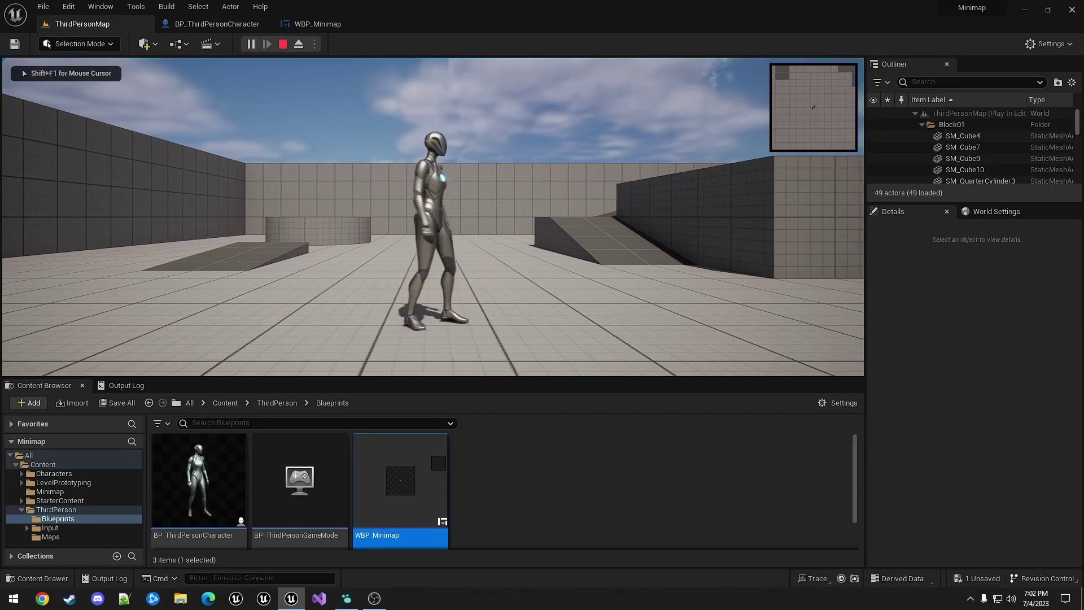
key(m)
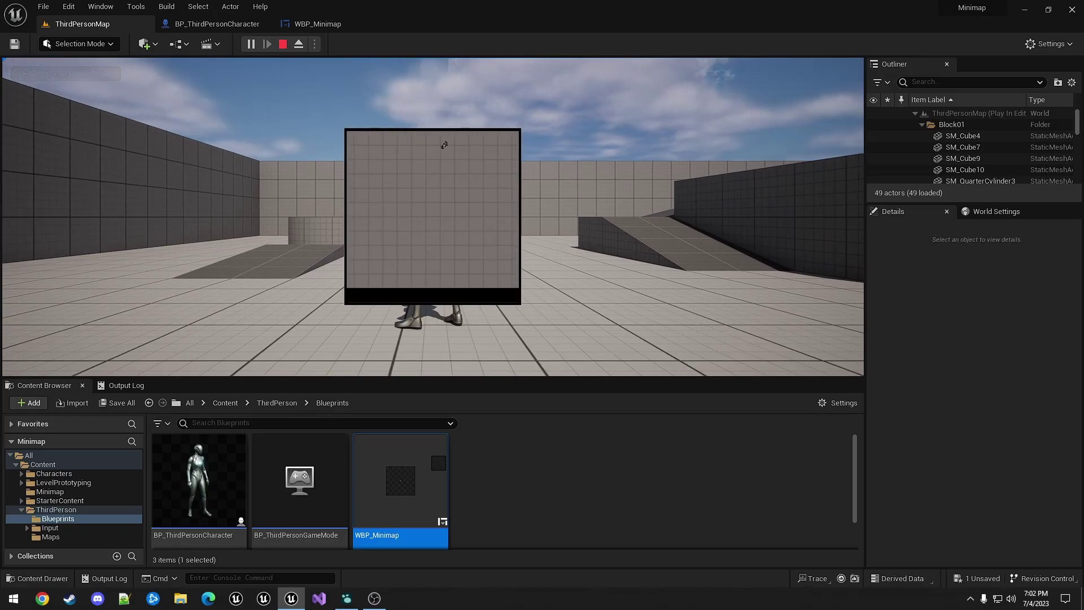
key(m)
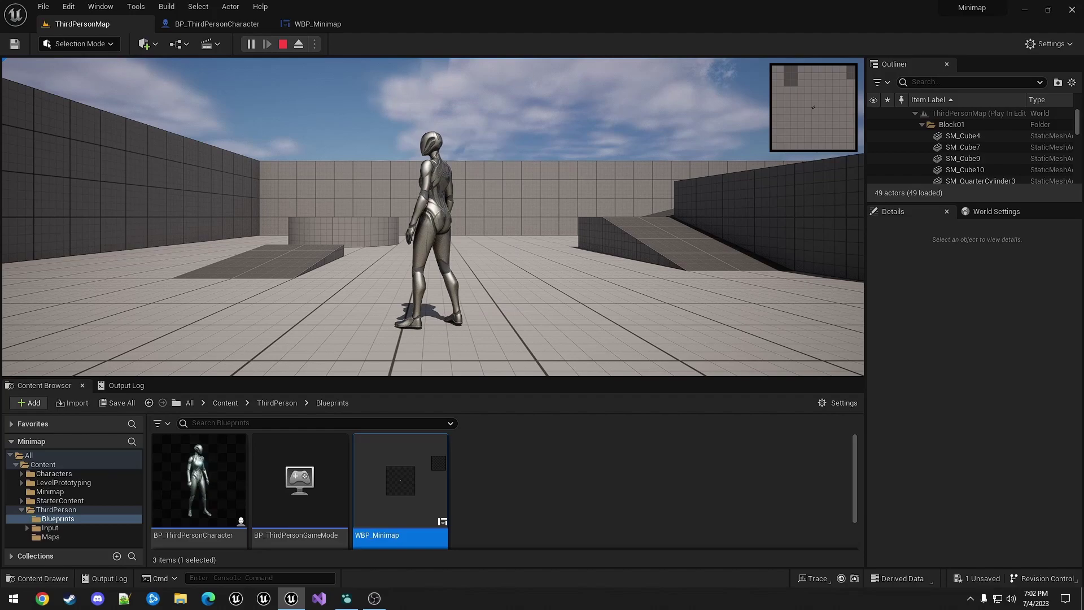
key(d)
key(Escape)
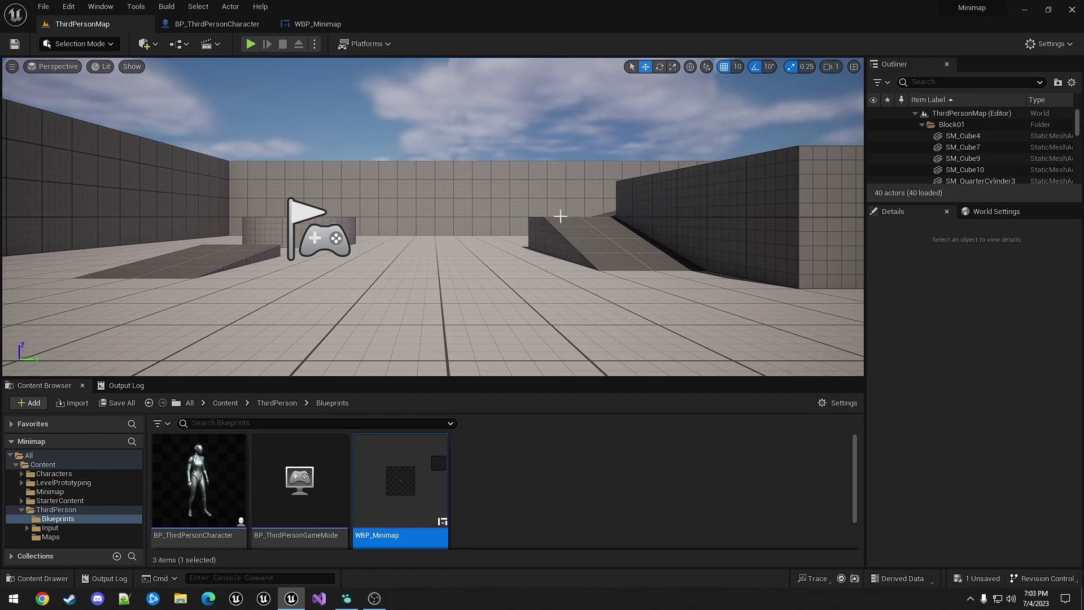
Create a sprite asset from the MiniMapSprite texture in the Minimap folder, keeping its default name.
click(49, 491)
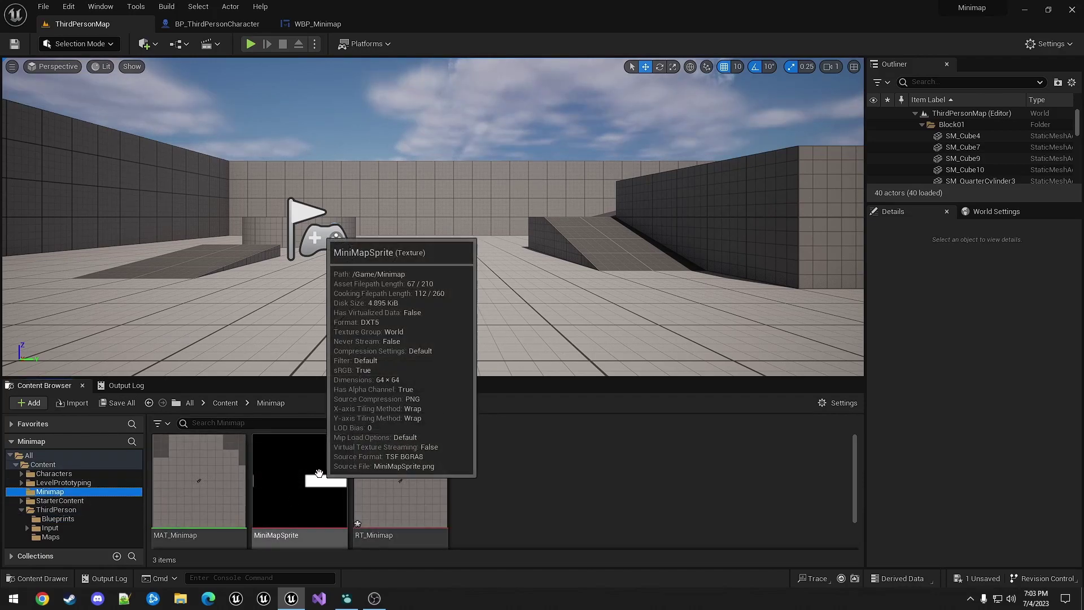
right_click(305, 486)
mouse_move(381, 152)
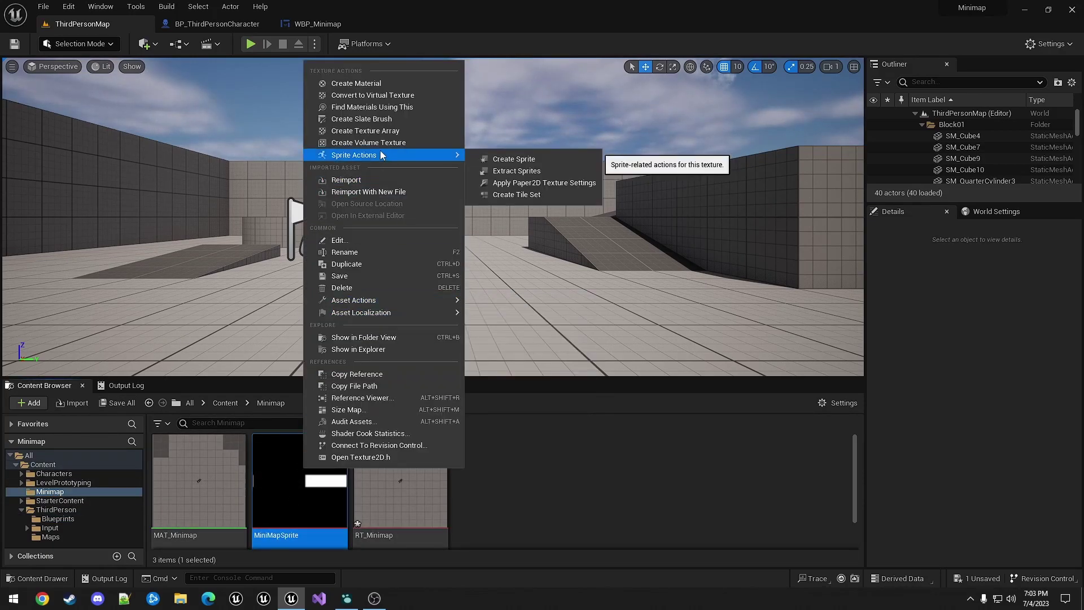
click(509, 160)
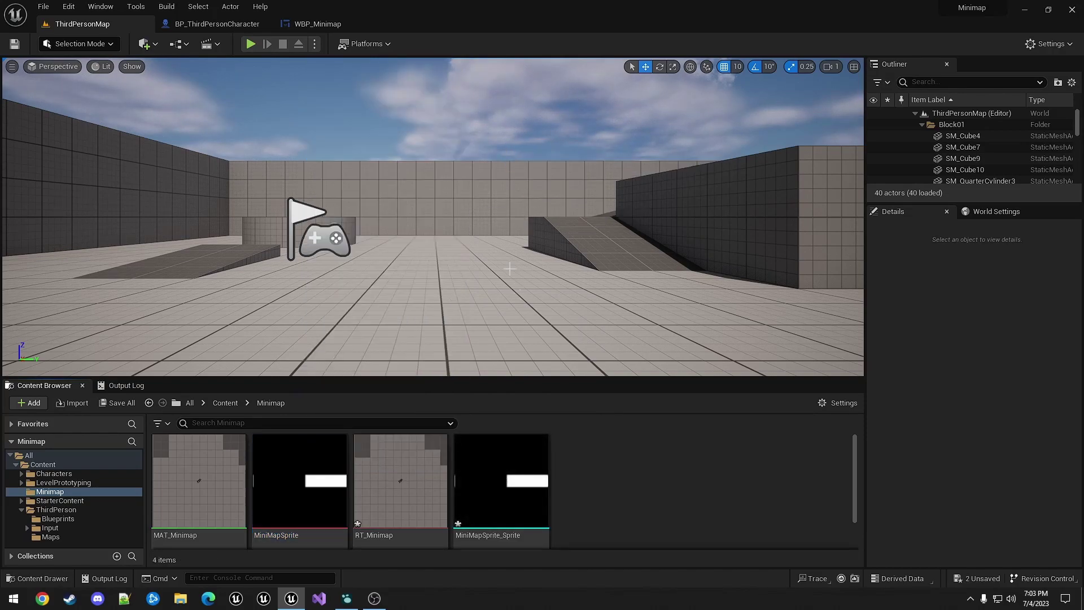
click(584, 491)
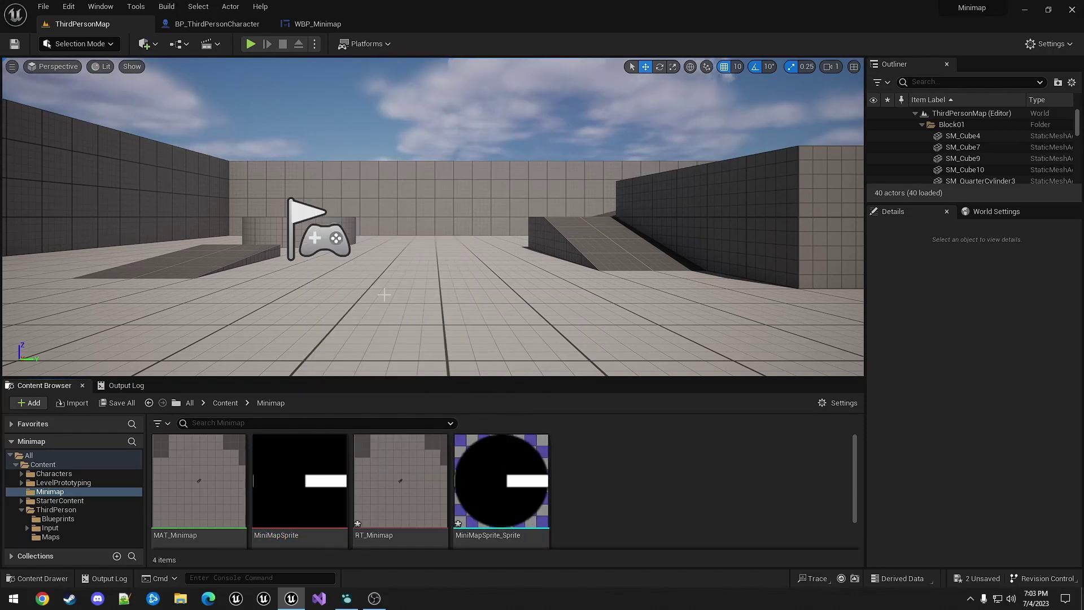
Add a Paper Sprite component to BP_ThirdPersonCharacter under the capsule, keeping the default name.
click(229, 25)
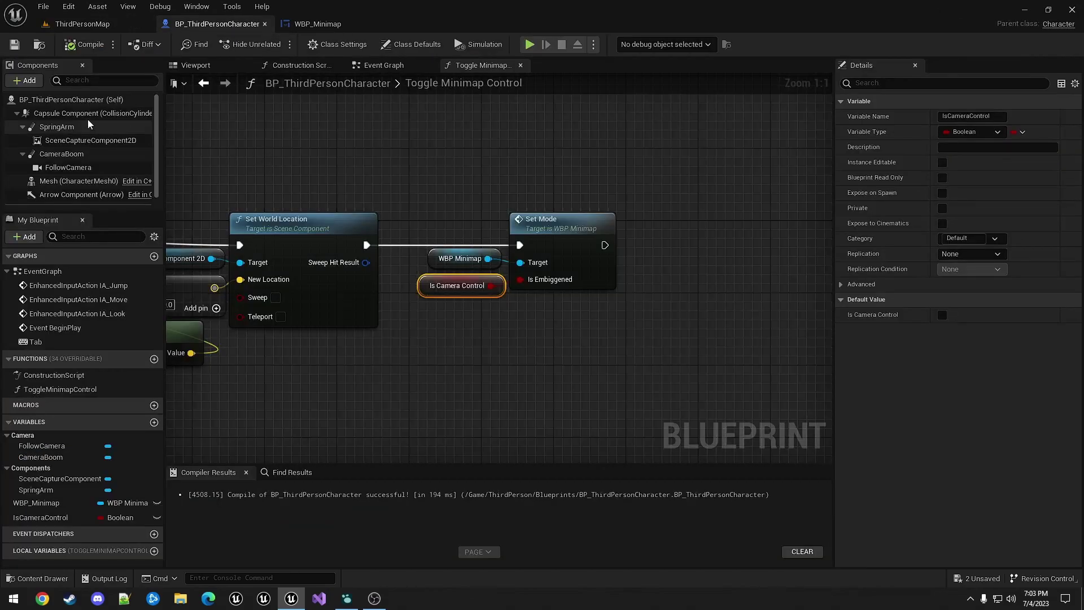
click(25, 80)
text(sprite)
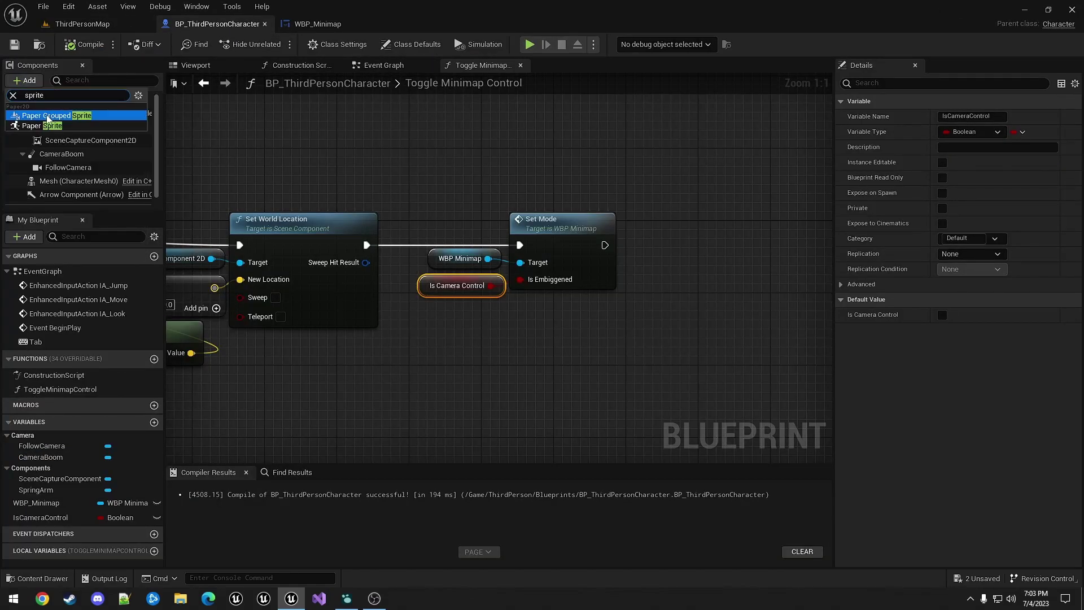
click(73, 125)
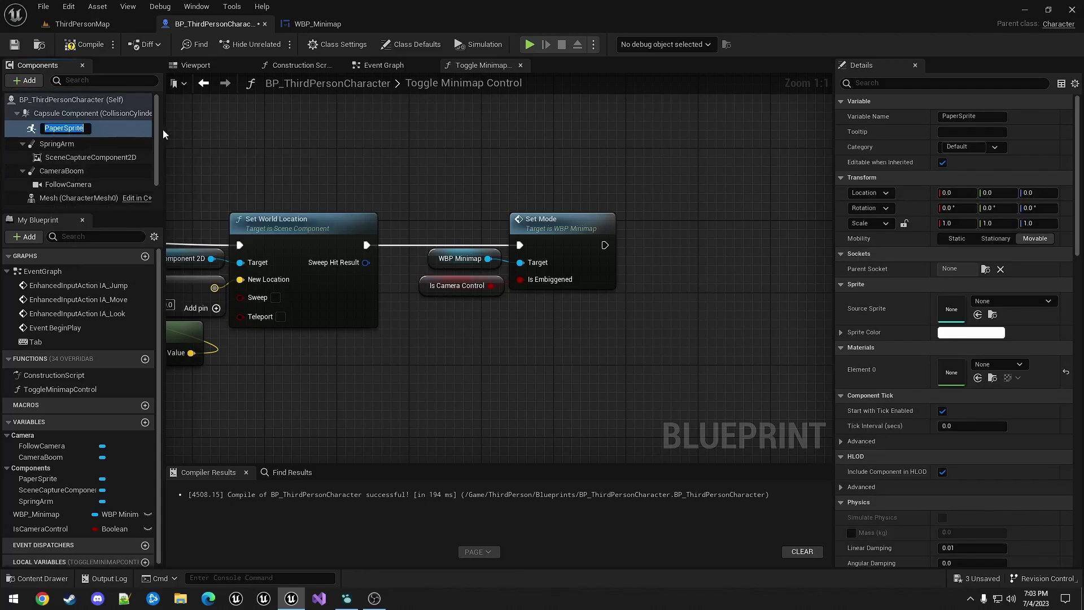
key(Return)
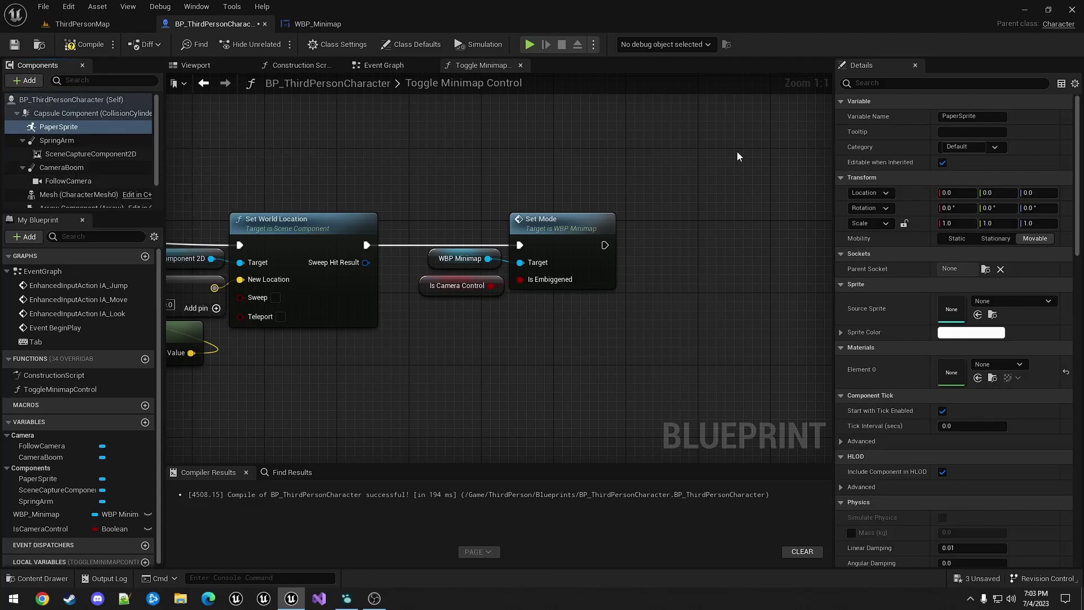
Set the PaperSprite component's Z location to -100 and assign MiniMapSprite_Sprite as its source sprite.
click(1043, 192)
text(-100)
key(Tab)
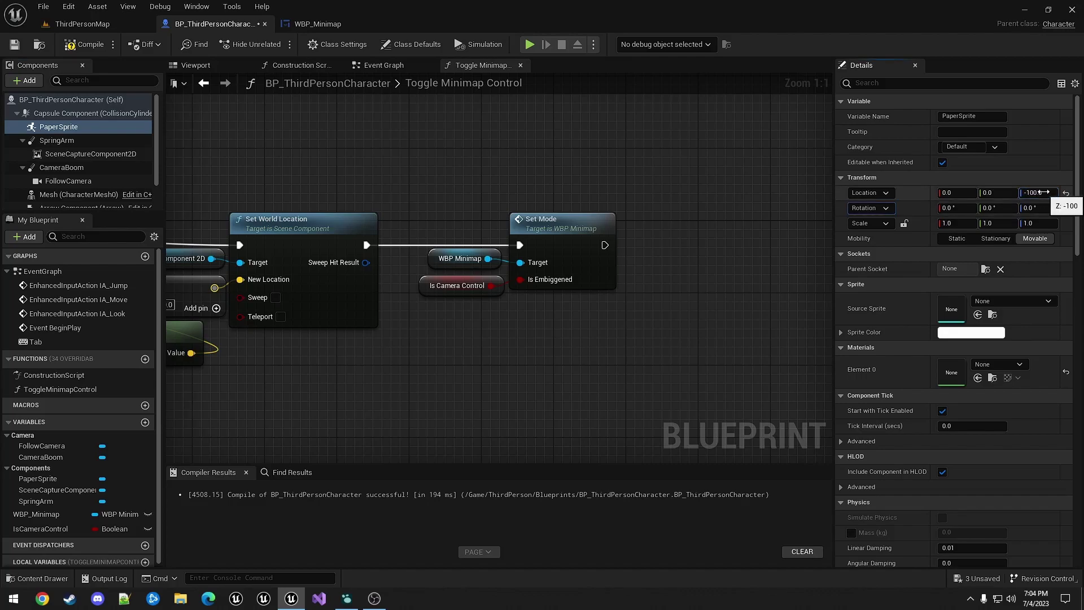
click(998, 300)
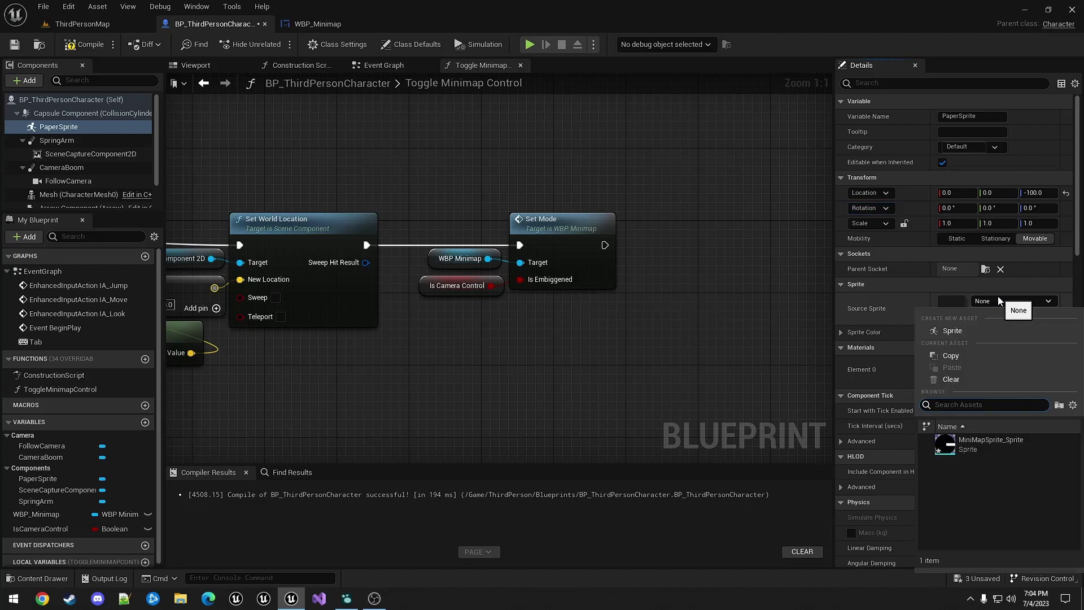
click(971, 449)
Set the PaperSprite component's collision preset to NoCollision.
scroll(966, 379, down, 10)
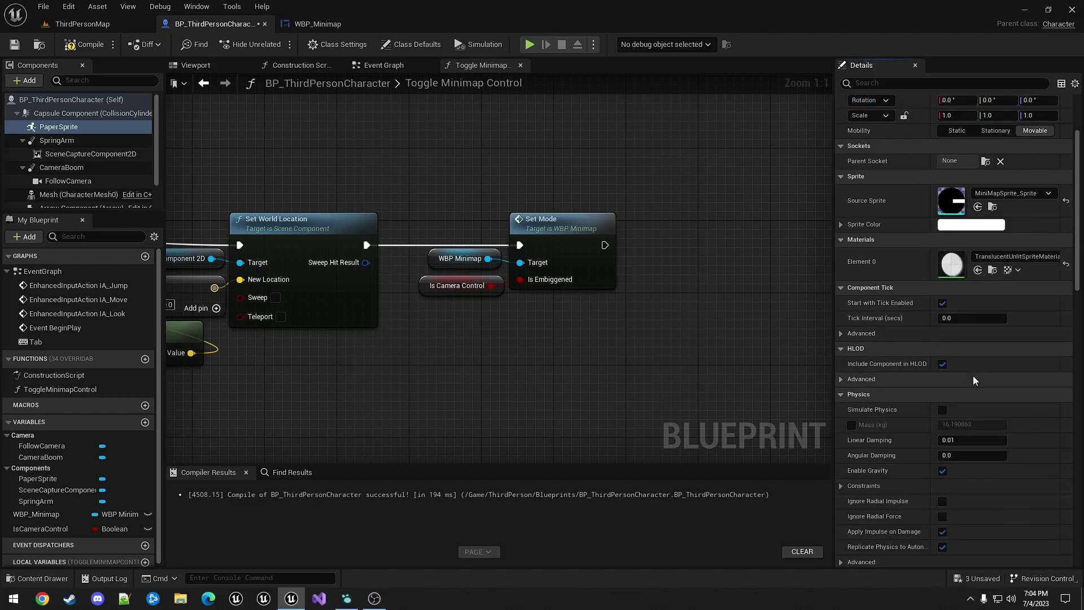
scroll(981, 375, down, 3)
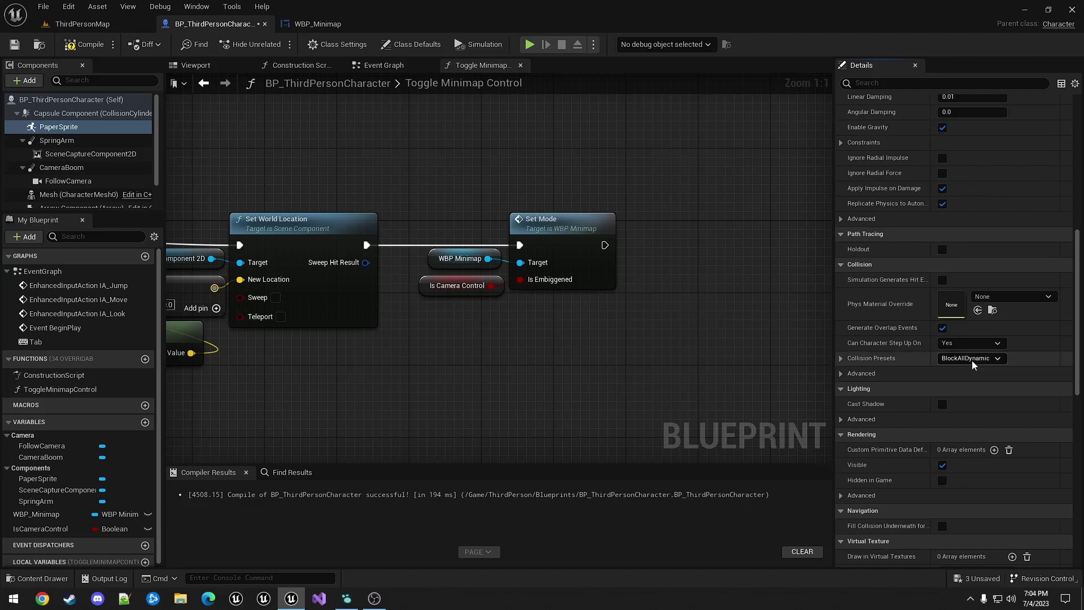
click(971, 359)
click(958, 381)
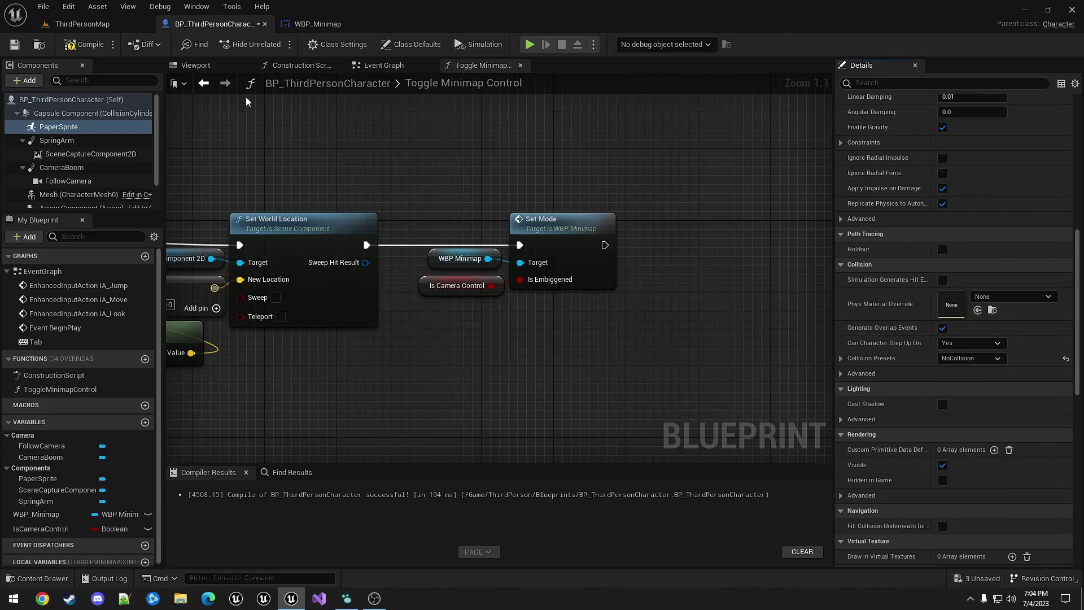
Rotate the PaperSprite component -90 degrees about X in the blueprint viewport so it lies flat.
click(195, 65)
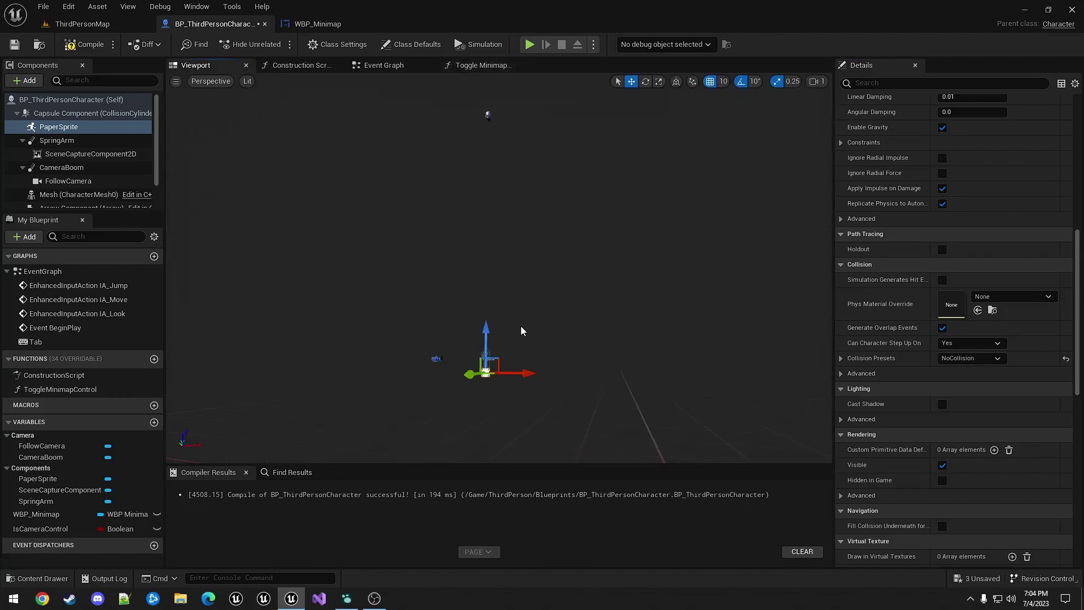
right_drag(533, 313, 506, 332)
key(w)
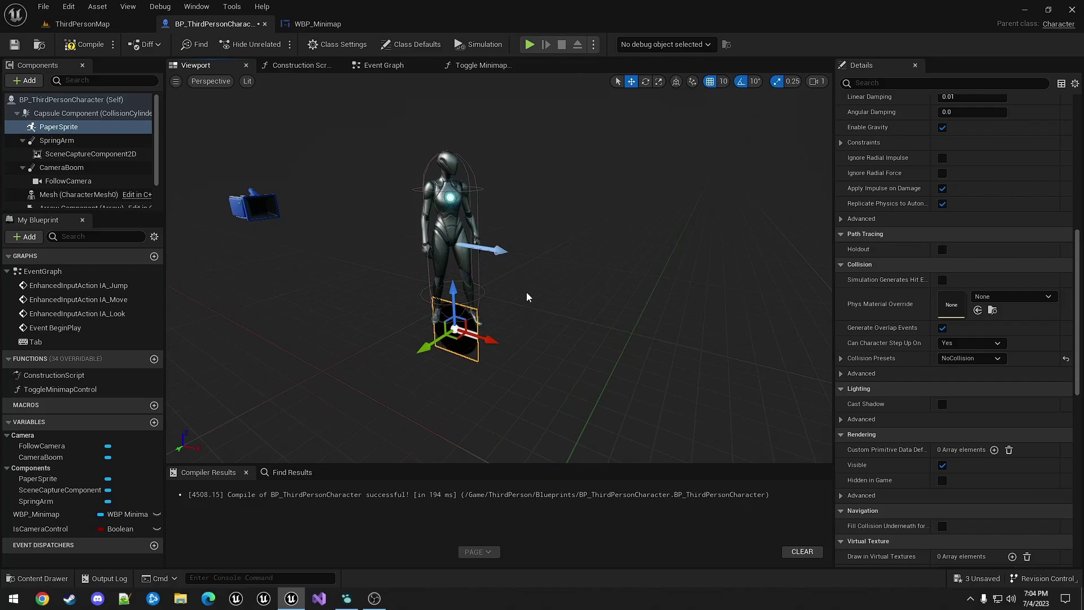
key(e)
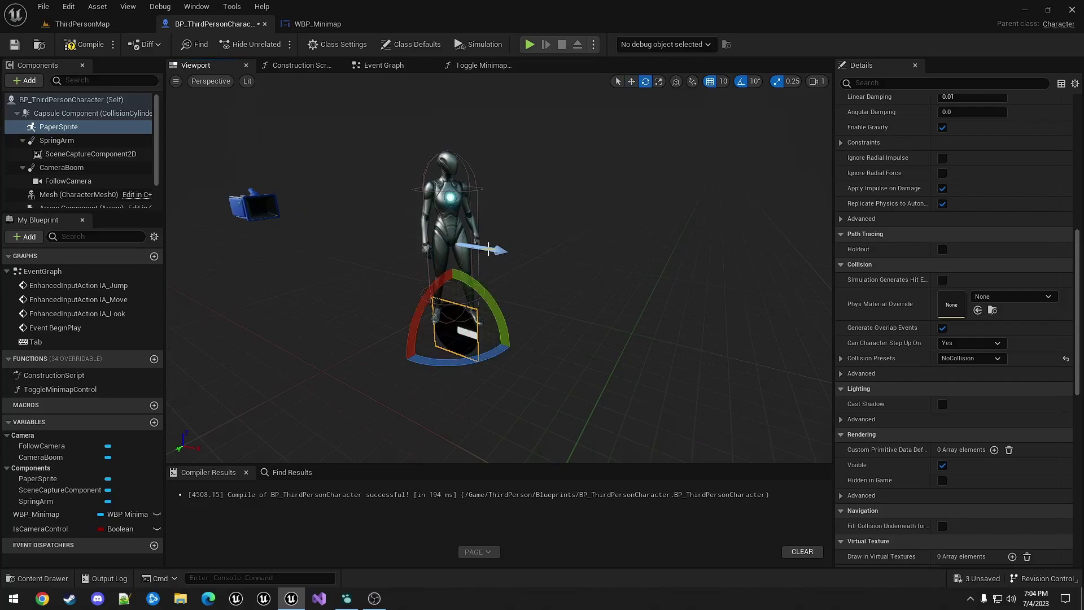
drag(411, 328, 489, 292)
Raise the PaperSprite above the character's head to a Z location of 100 and compile the blueprint.
key(w)
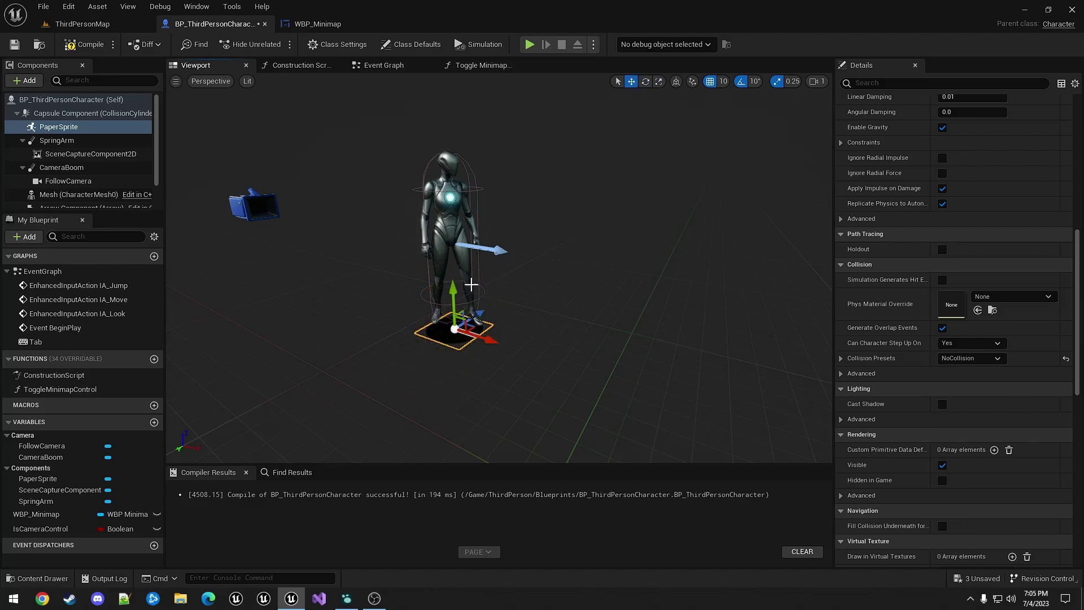
scroll(926, 164, up, 10)
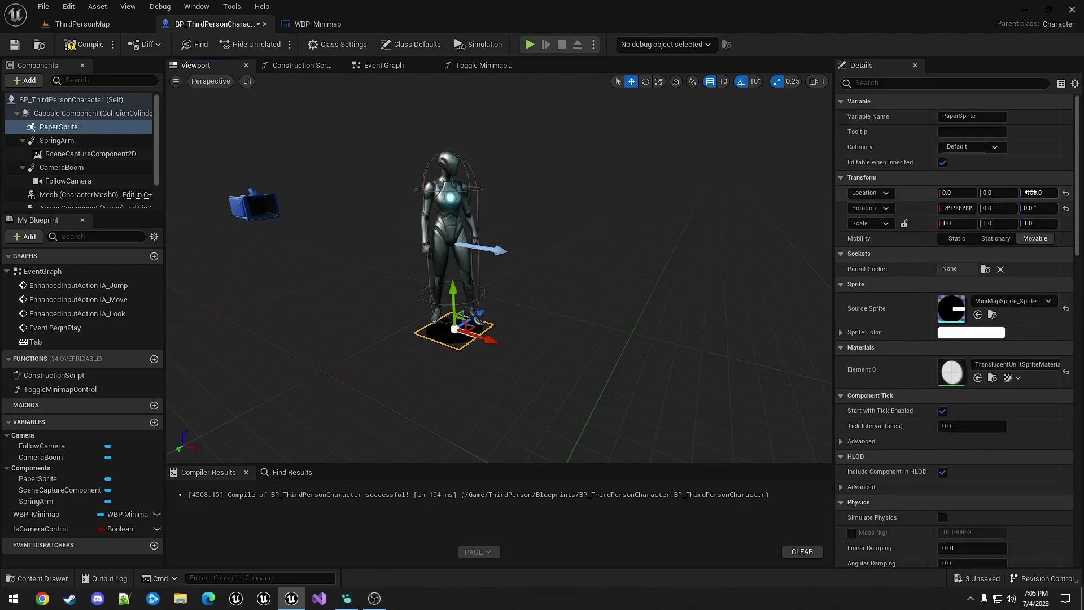
drag(452, 291, 447, 77)
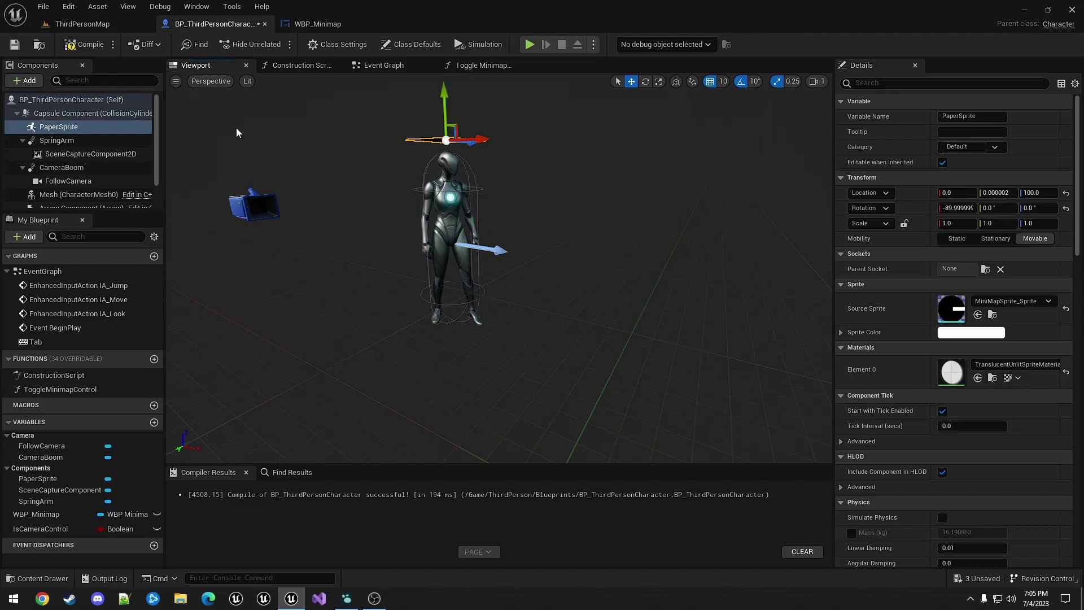
click(83, 45)
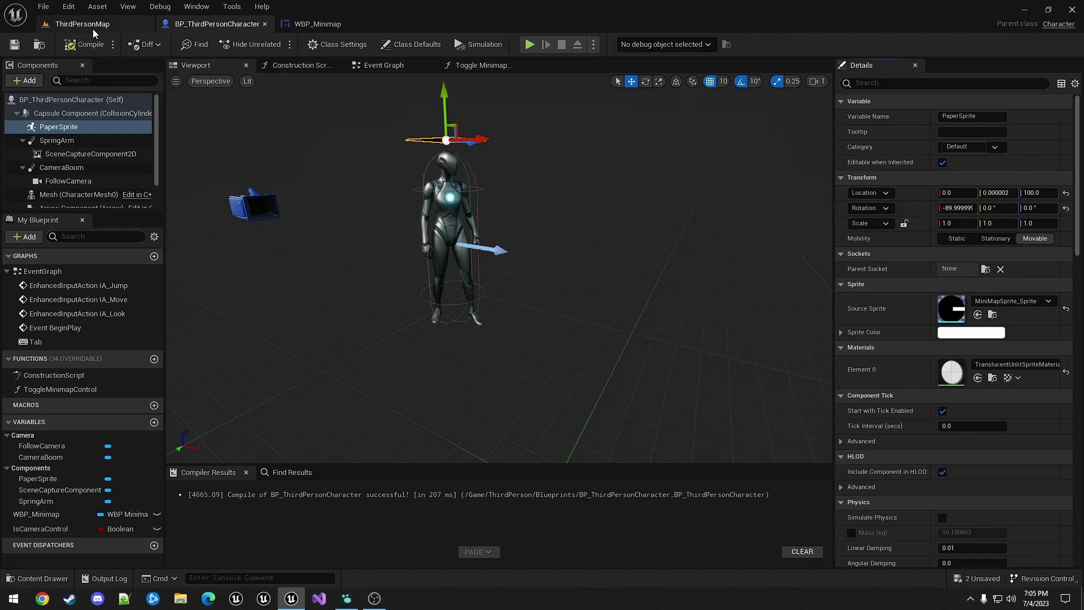
Play-test ThirdPersonMap, running the character around to check the sprite overhead and on the minimap, and end the session.
click(96, 25)
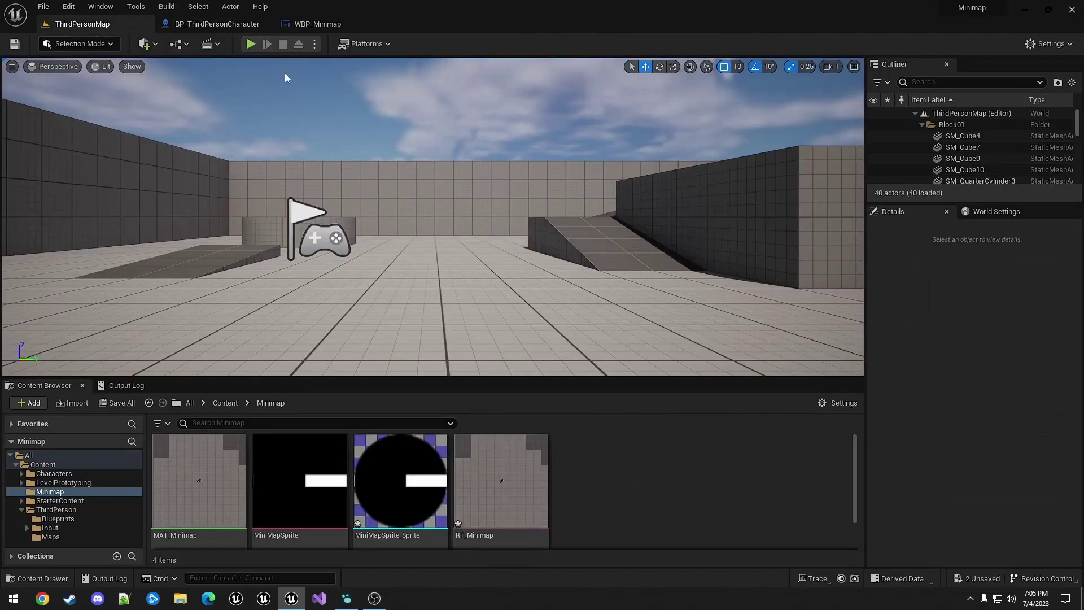
click(249, 48)
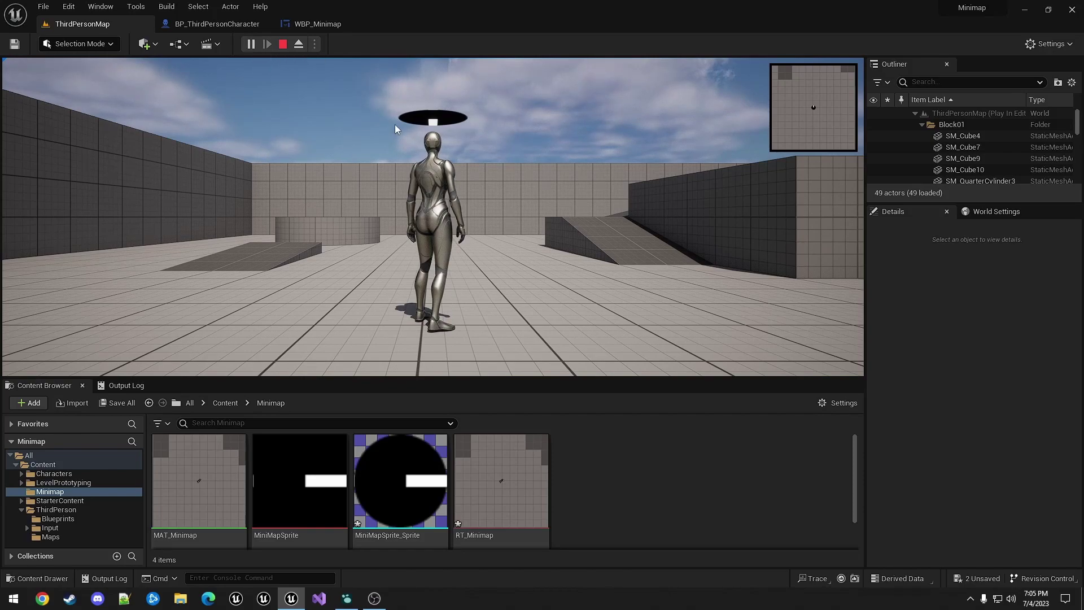
click(489, 194)
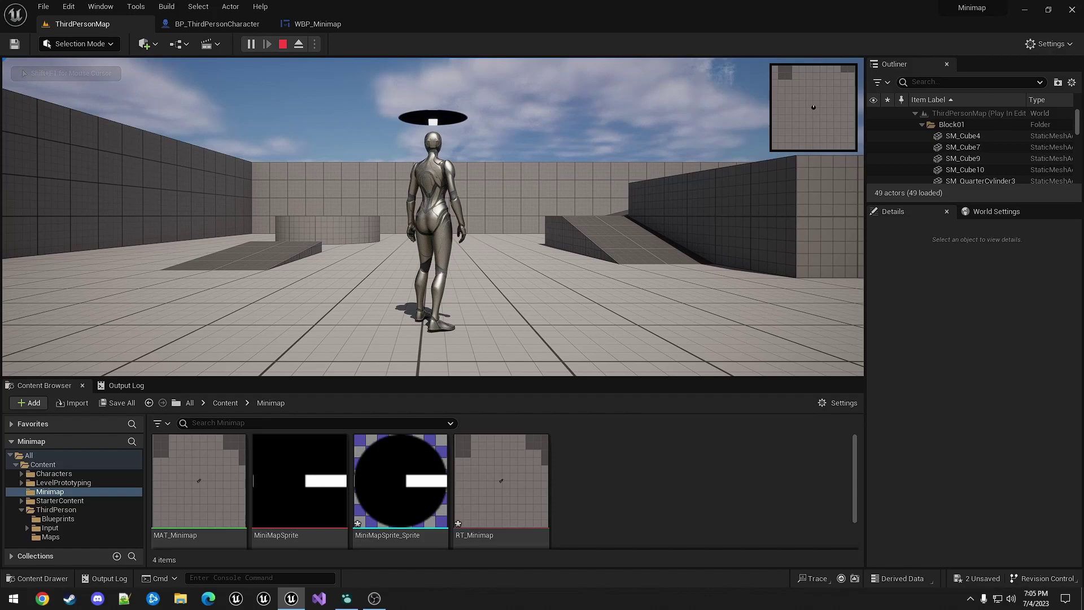
key(s)
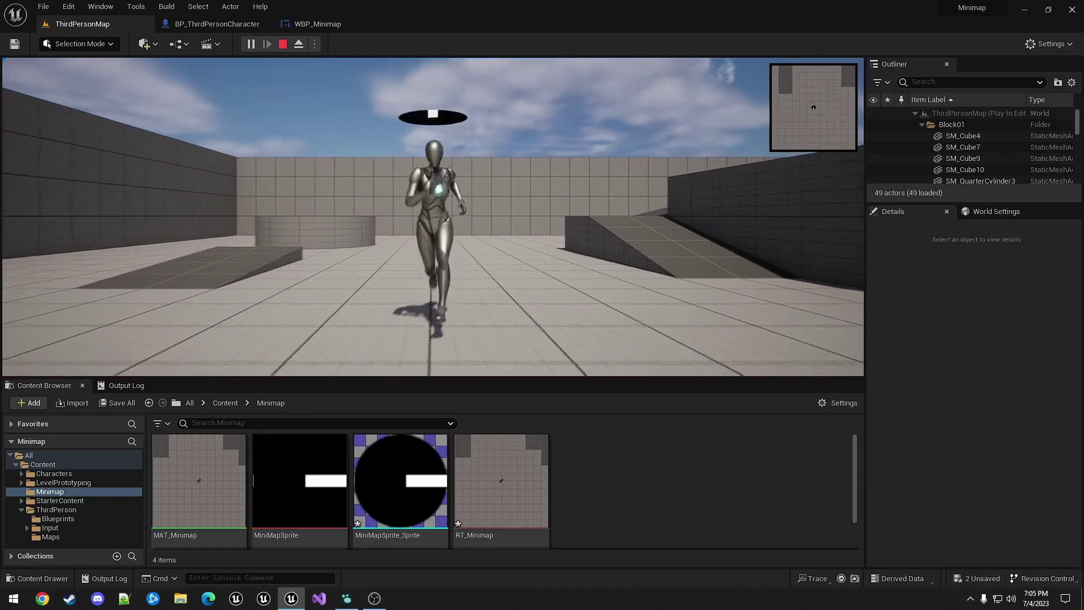
key(m)
key(m)
key(w)
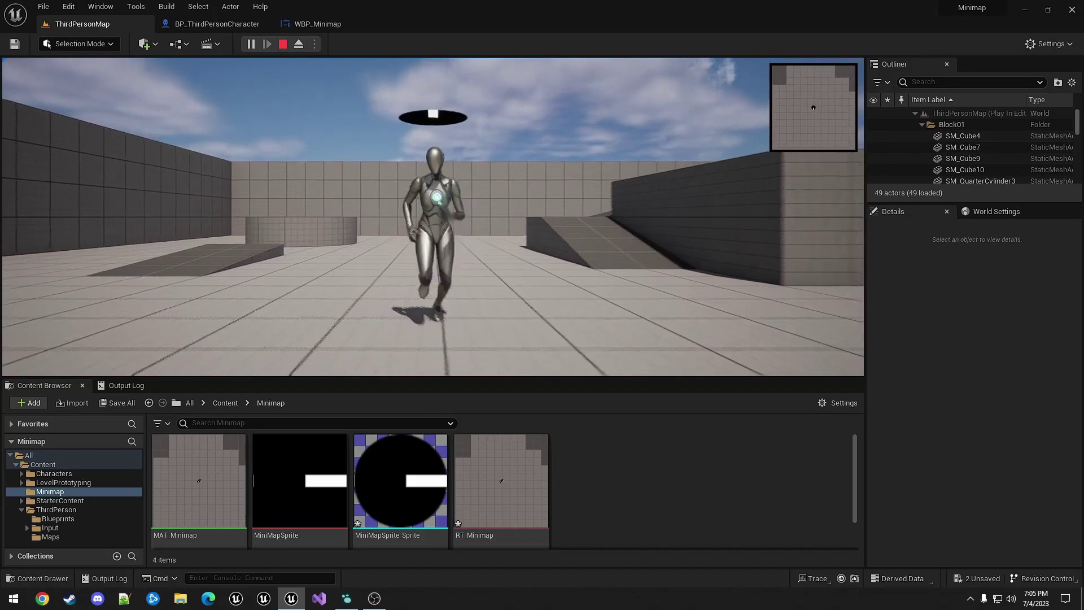
key(a)
key(d)
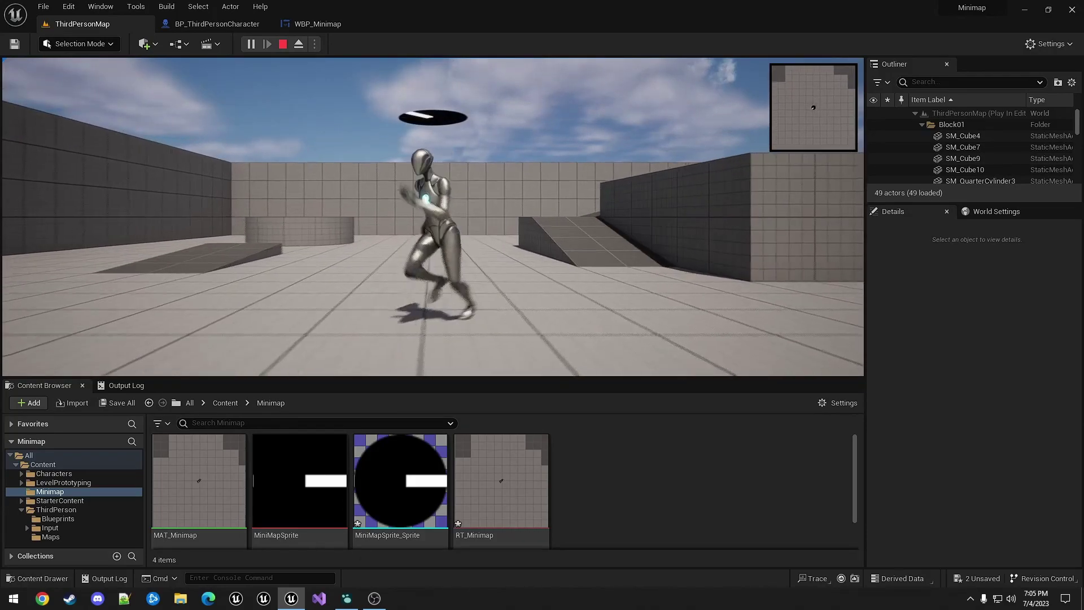
key(s)
key(a)
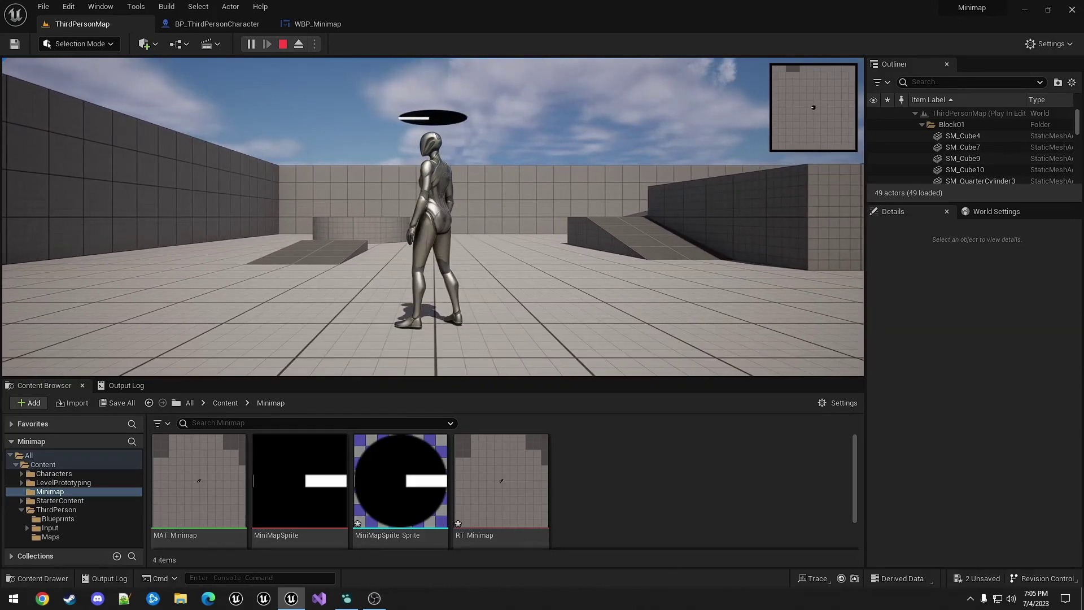
key(Escape)
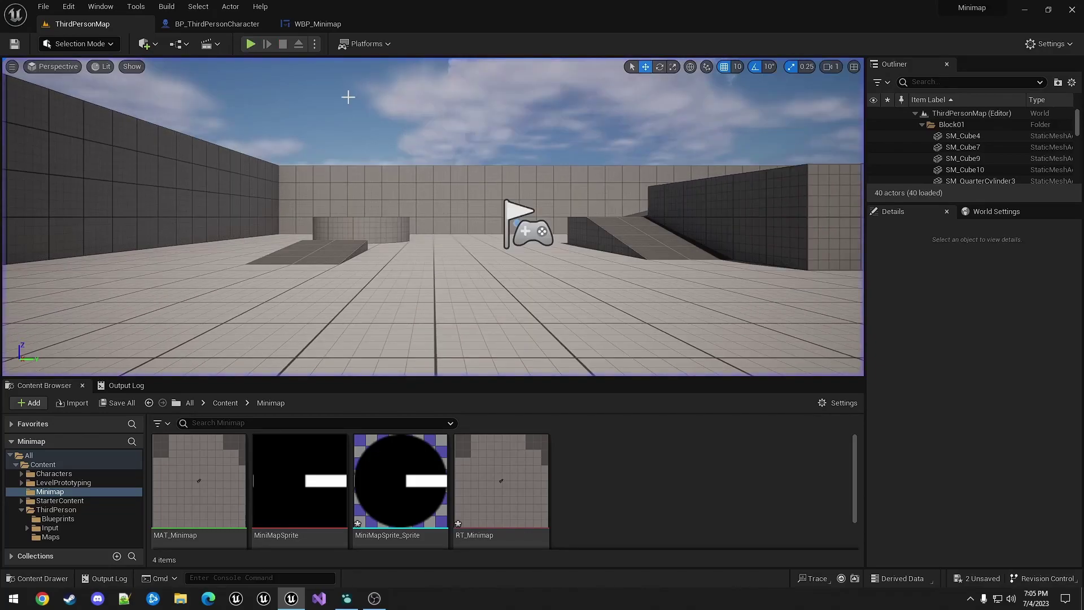
In BP_ThirdPersonCharacter, enable Hidden In Scene Capture on the Mesh and Visible In Scene Capture Only on the PaperSprite.
click(226, 26)
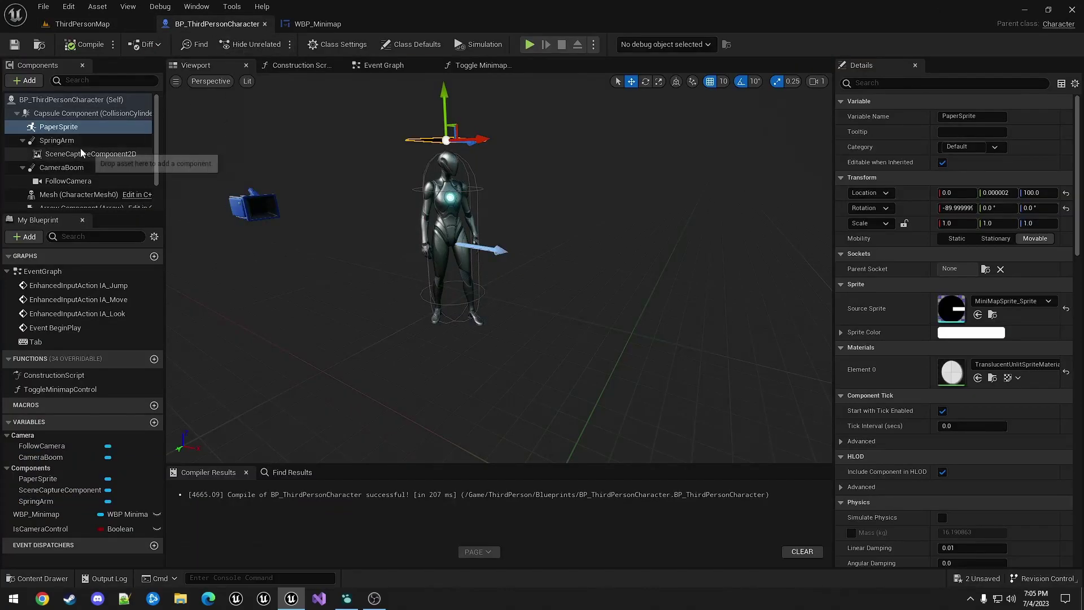
click(73, 194)
click(957, 84)
text(capt)
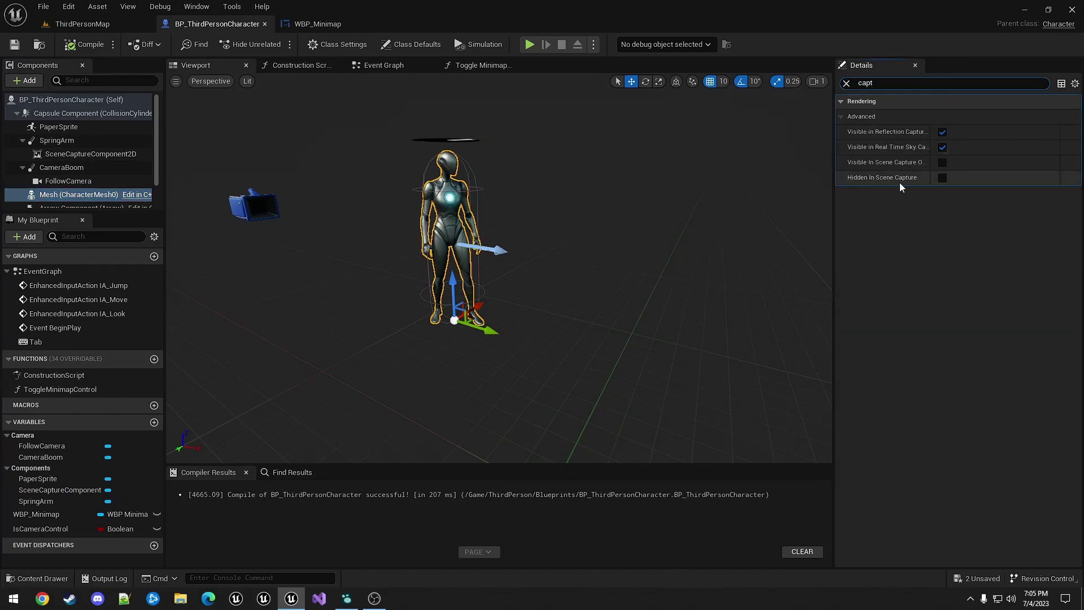
click(943, 177)
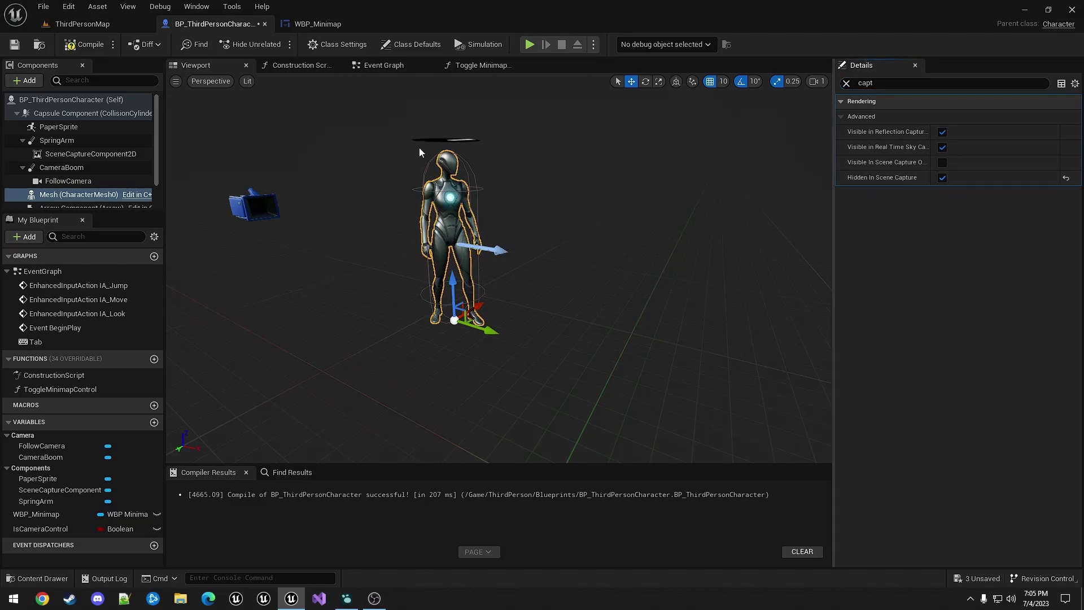
click(58, 126)
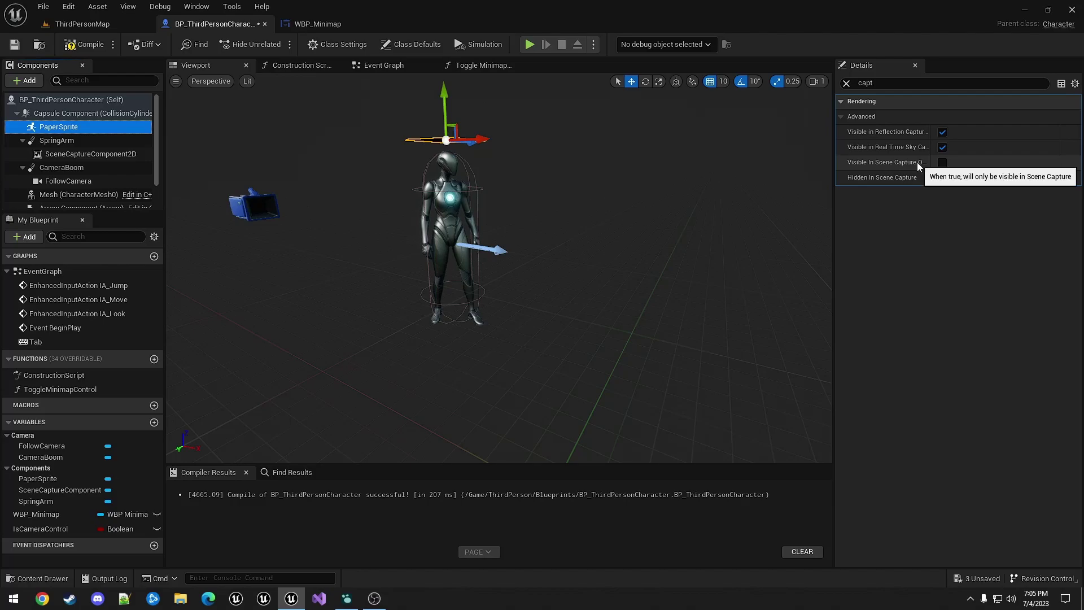
click(941, 162)
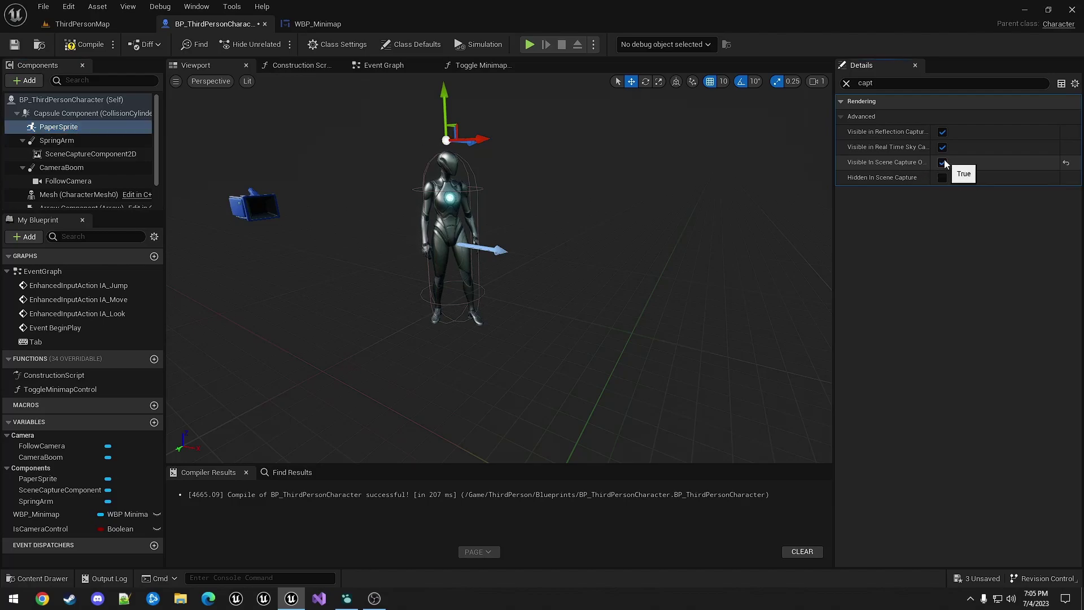
Play-test the level again, running in all directions to check the marker's visibility in the world and on the minimap, and stop playing.
click(83, 24)
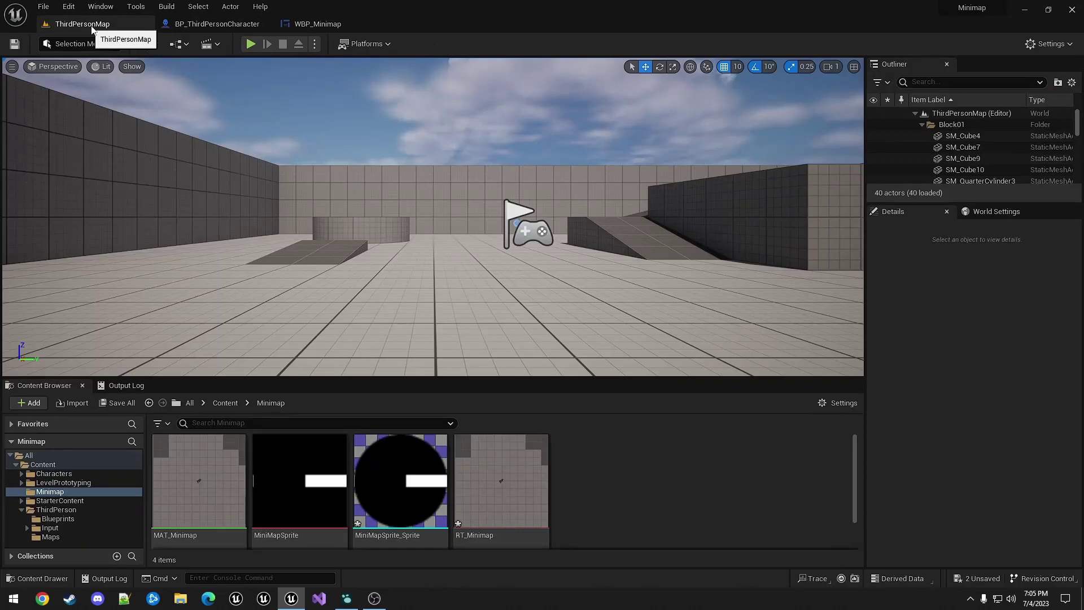
click(250, 44)
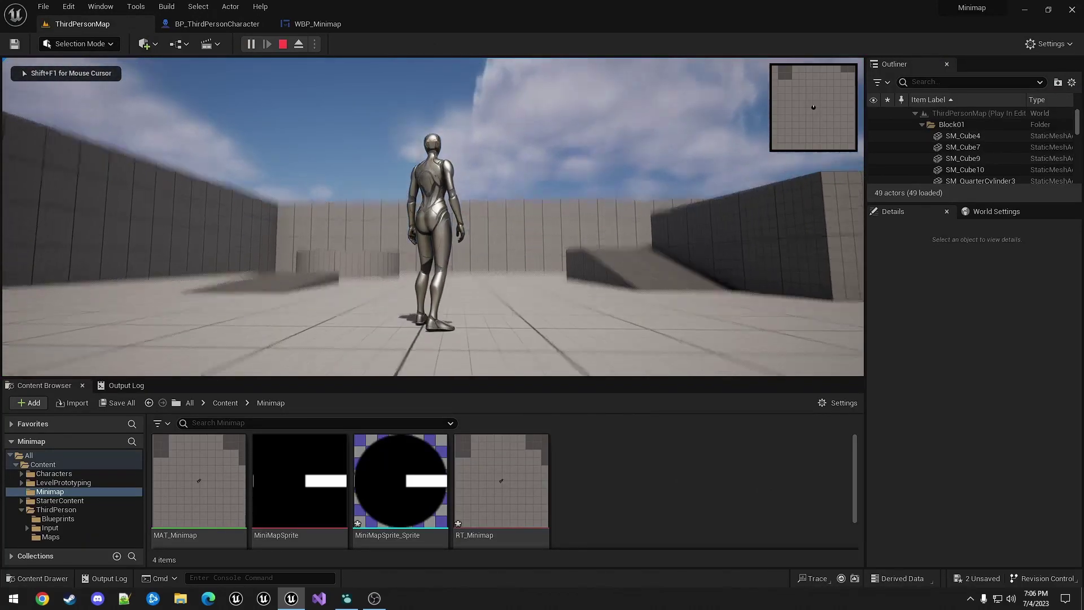
key(w)
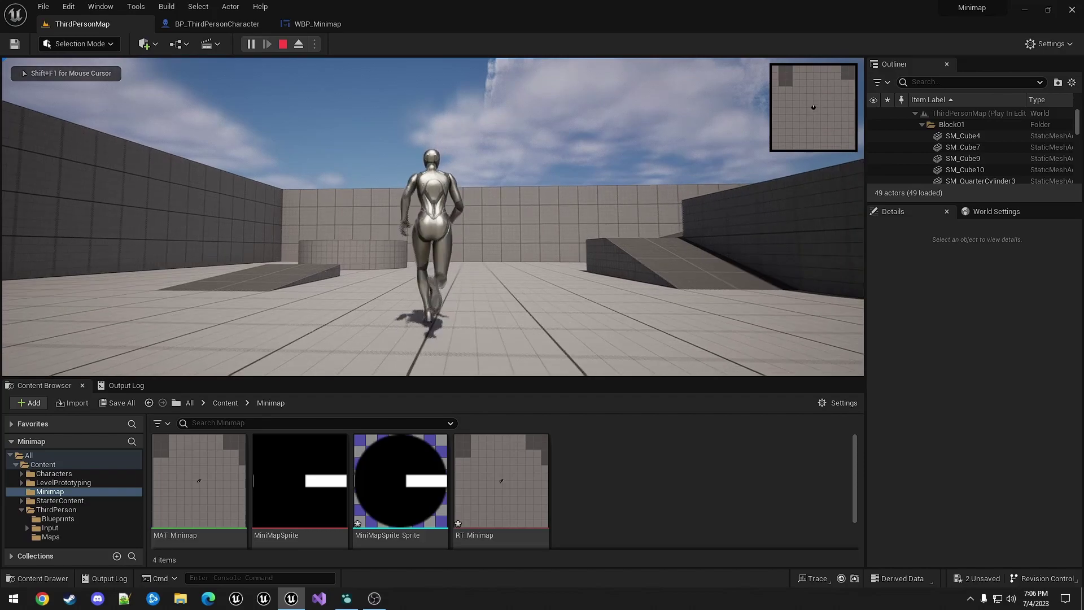
key(d)
key(s)
key(a)
key(w)
key(d)
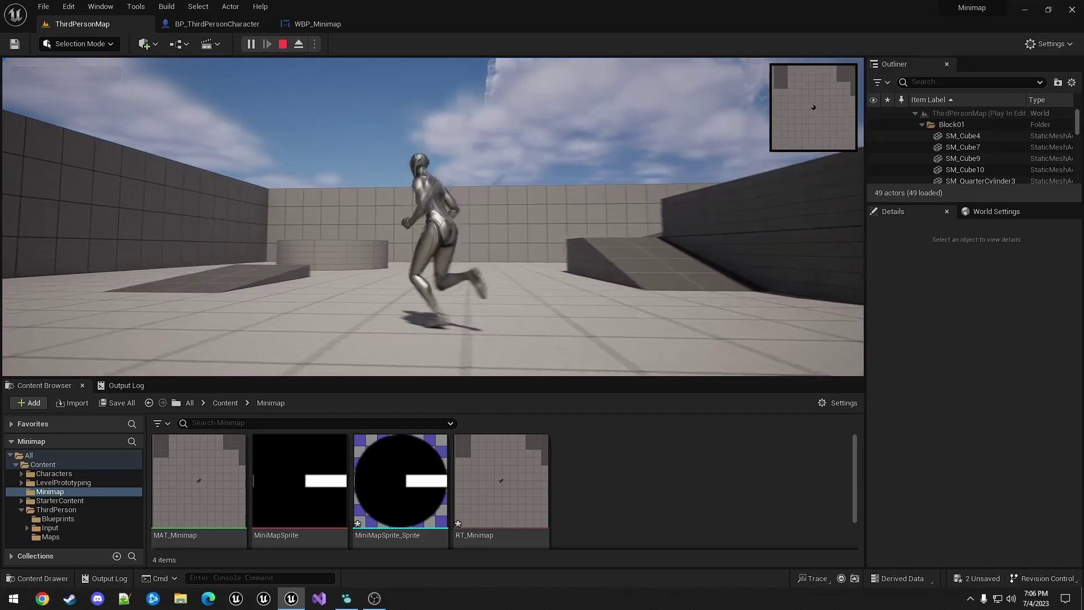
key(s)
key(d)
key(a)
key(d)
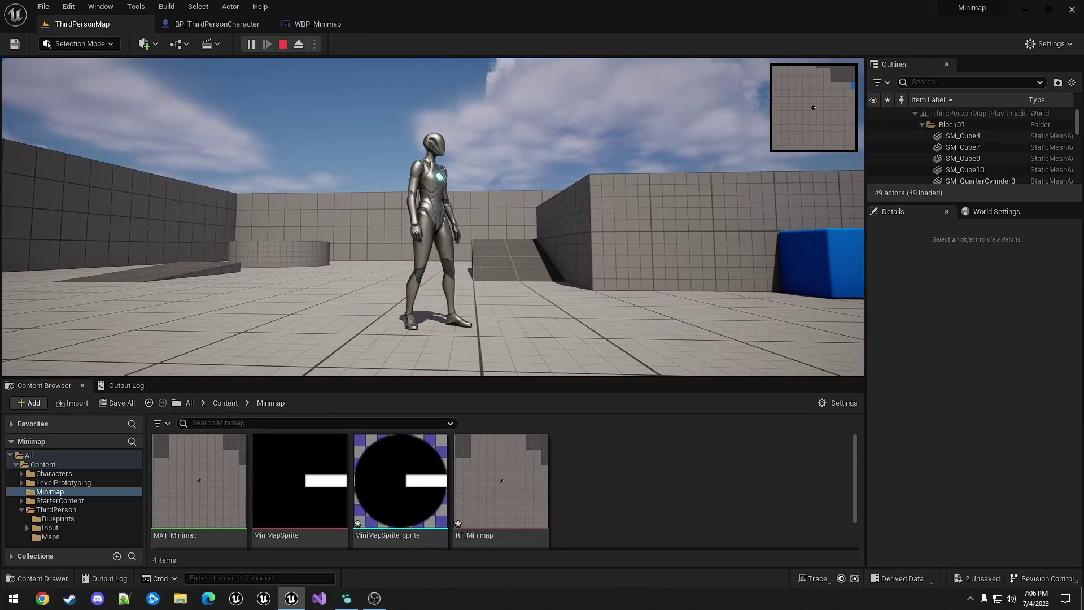
key(Escape)
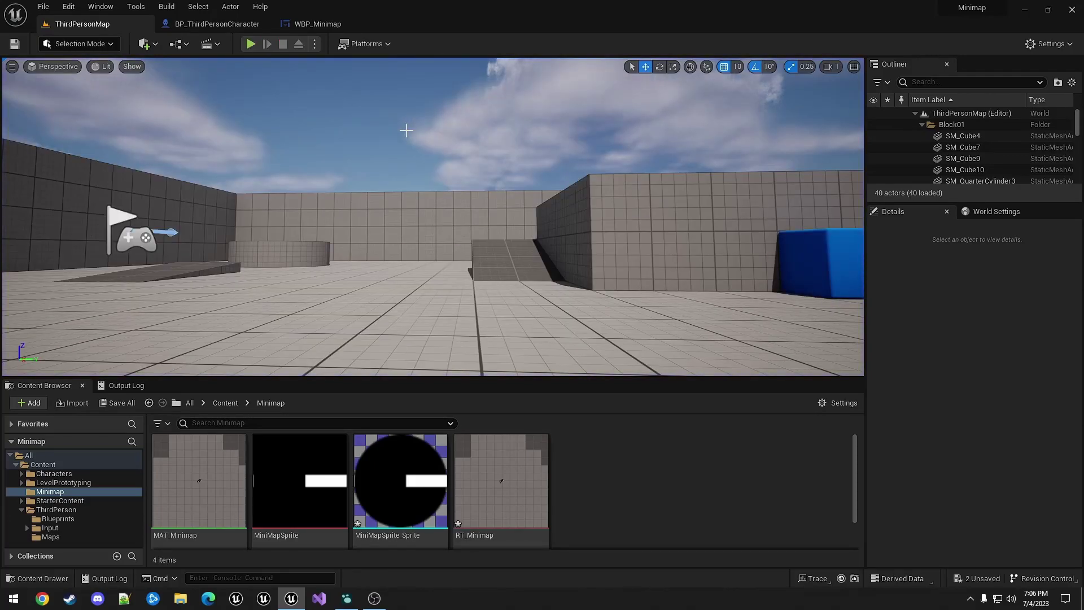
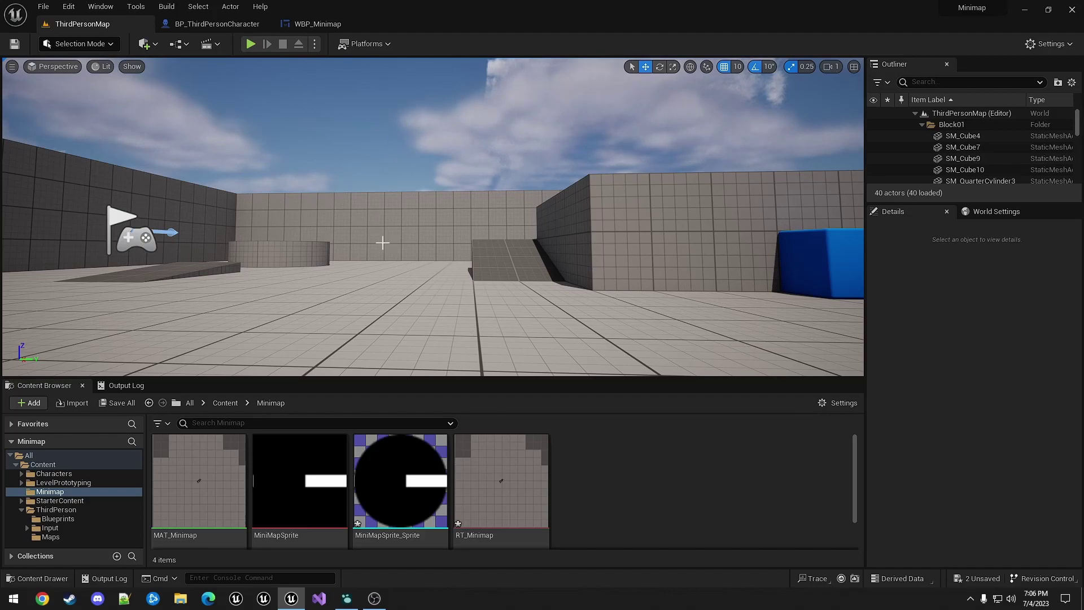
Create an Actor Blueprint class named BP_Minimap_Show in the Minimap folder.
right_click(631, 479)
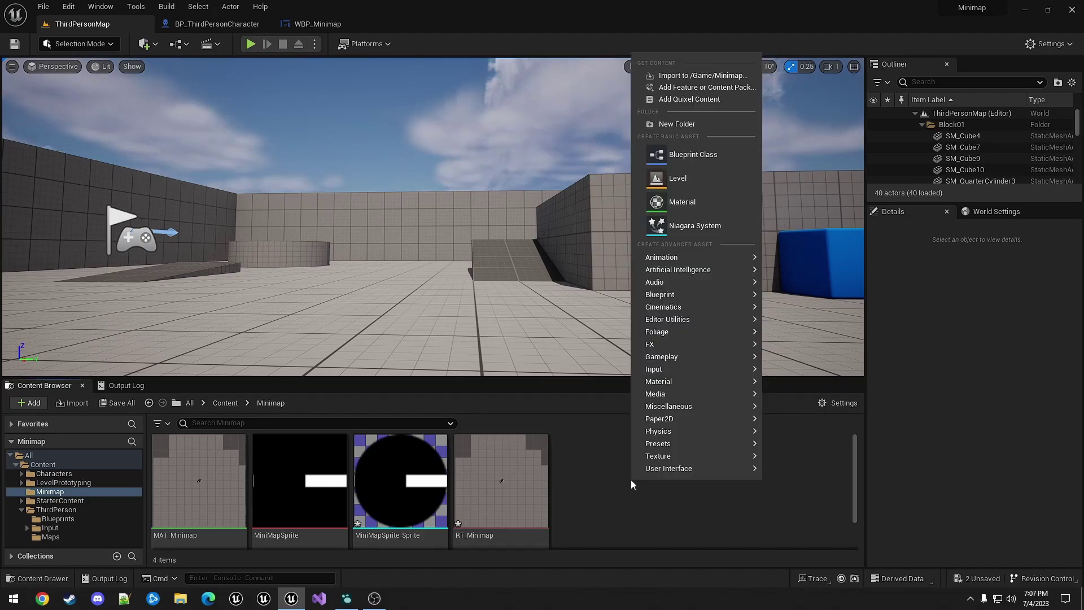
click(686, 156)
click(436, 205)
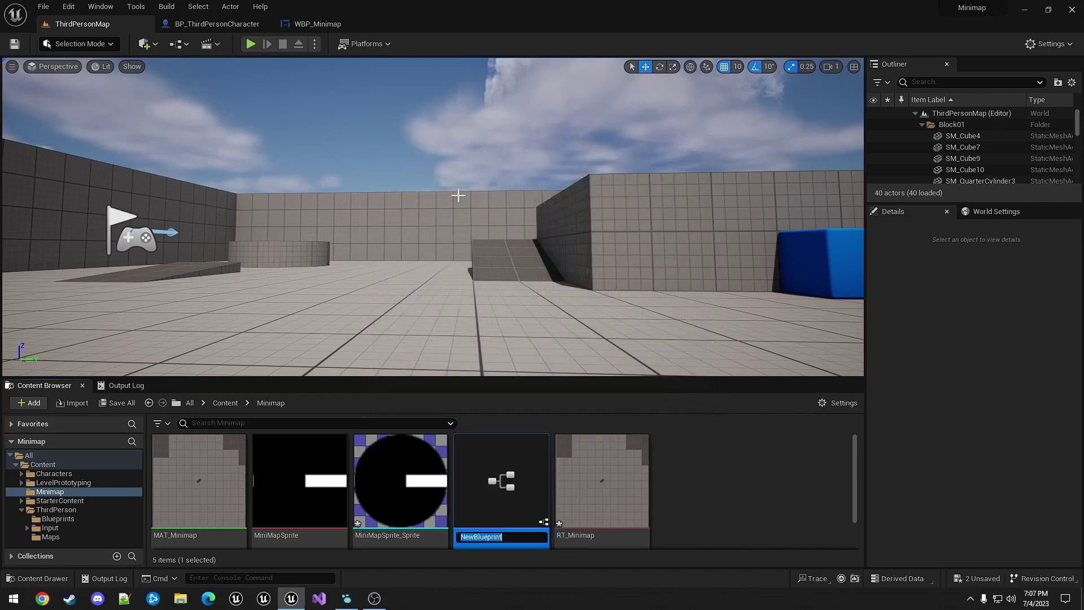
text(B)
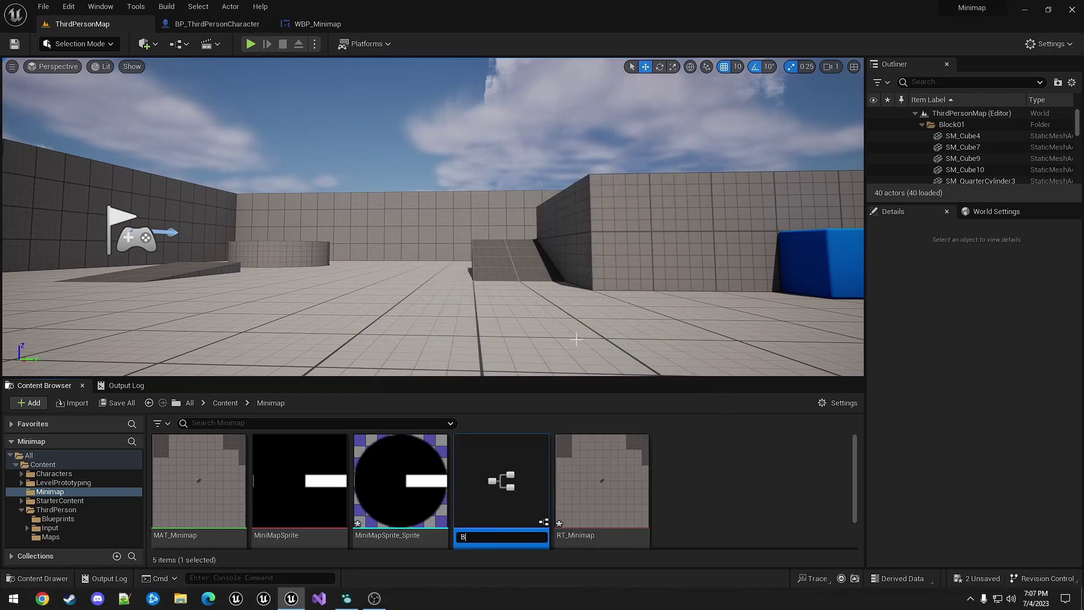
text(P_Minimap_Show)
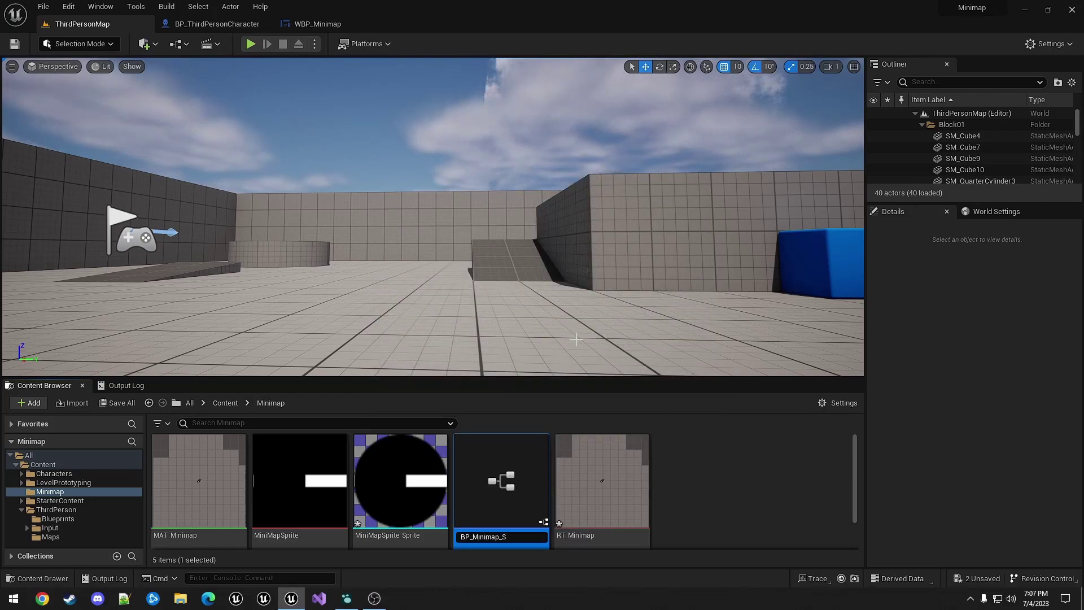
key(Return)
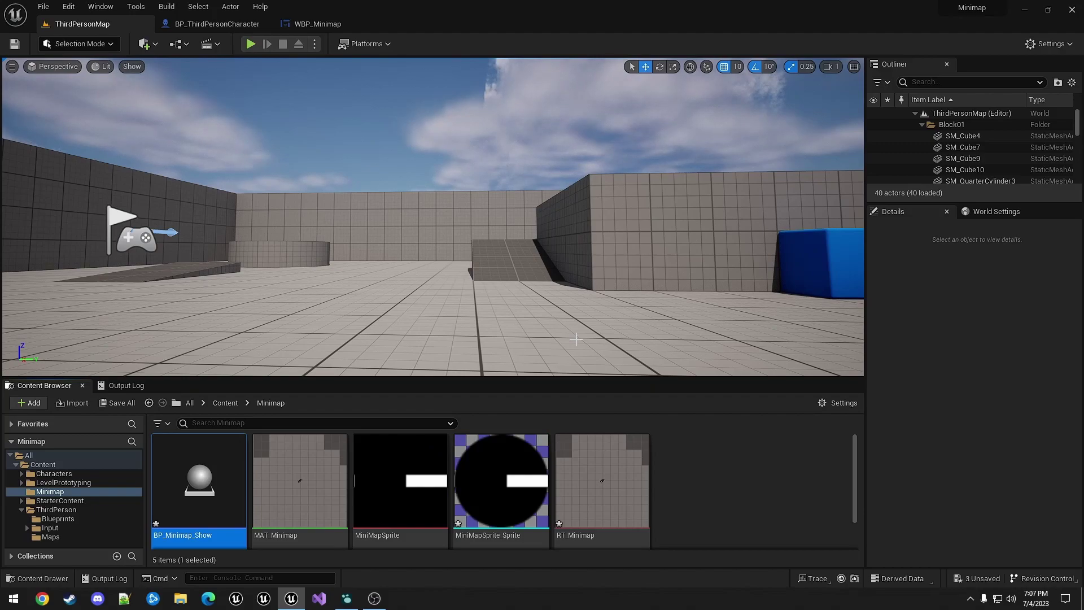
Open BP_Minimap_Show and add a Paper Sprite component using MiniMapSprite_Sprite as its source sprite.
double_click(177, 500)
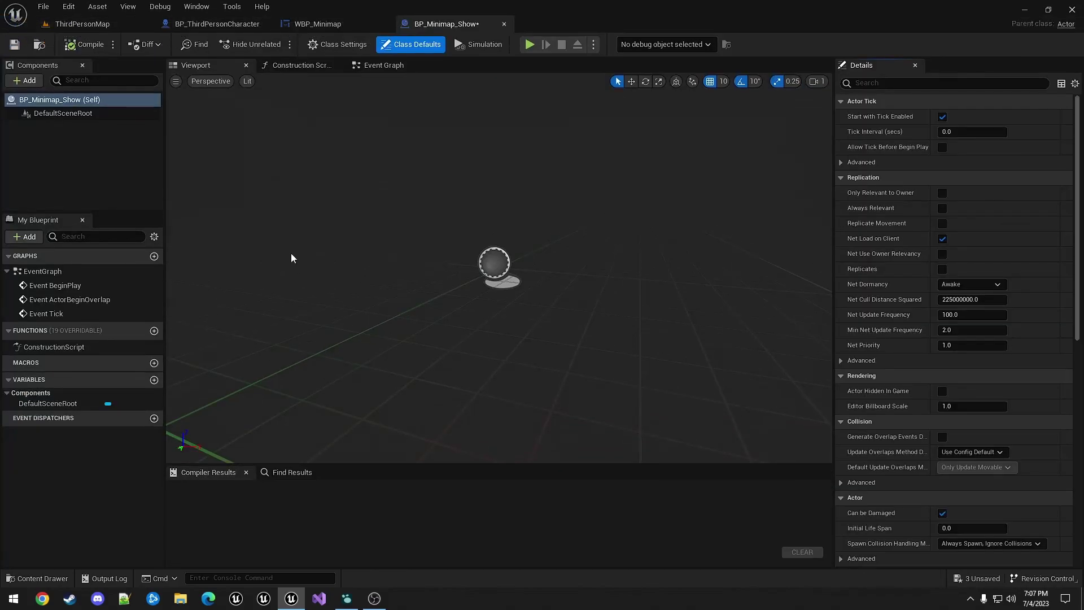
click(28, 80)
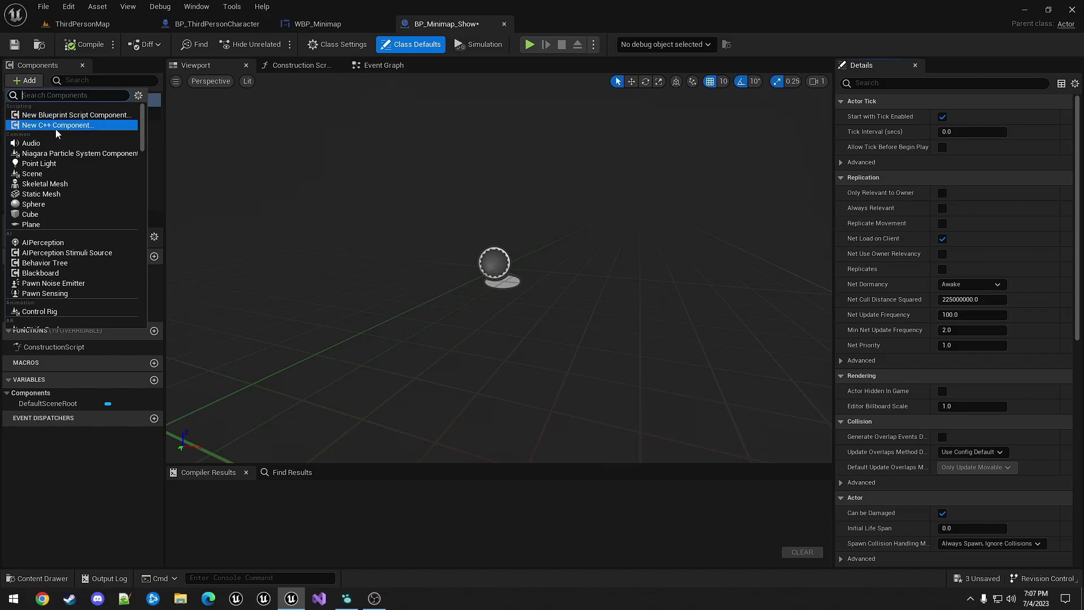
text(spri)
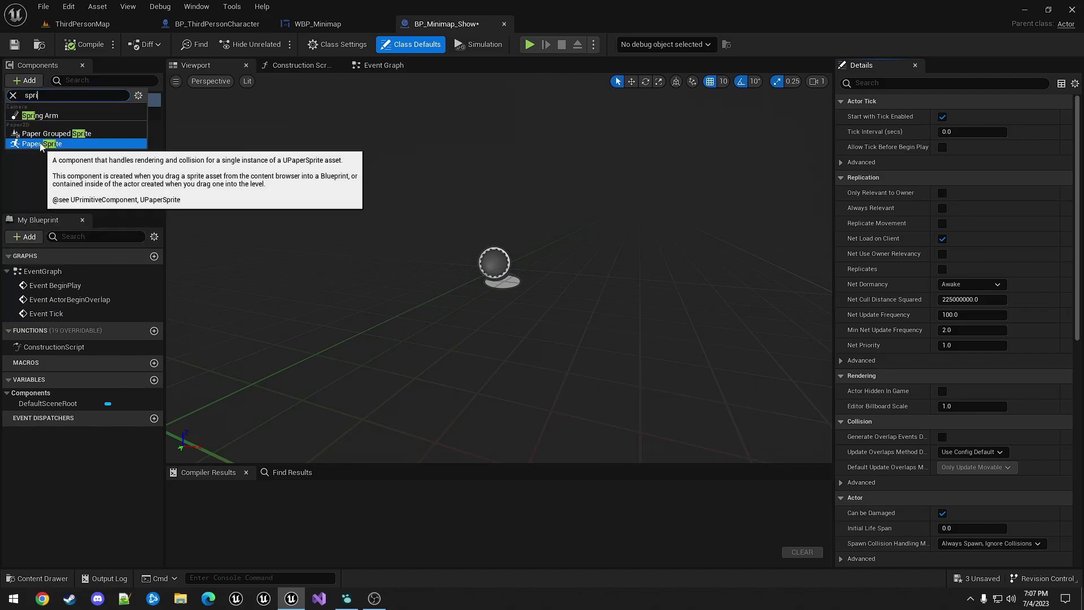
click(40, 144)
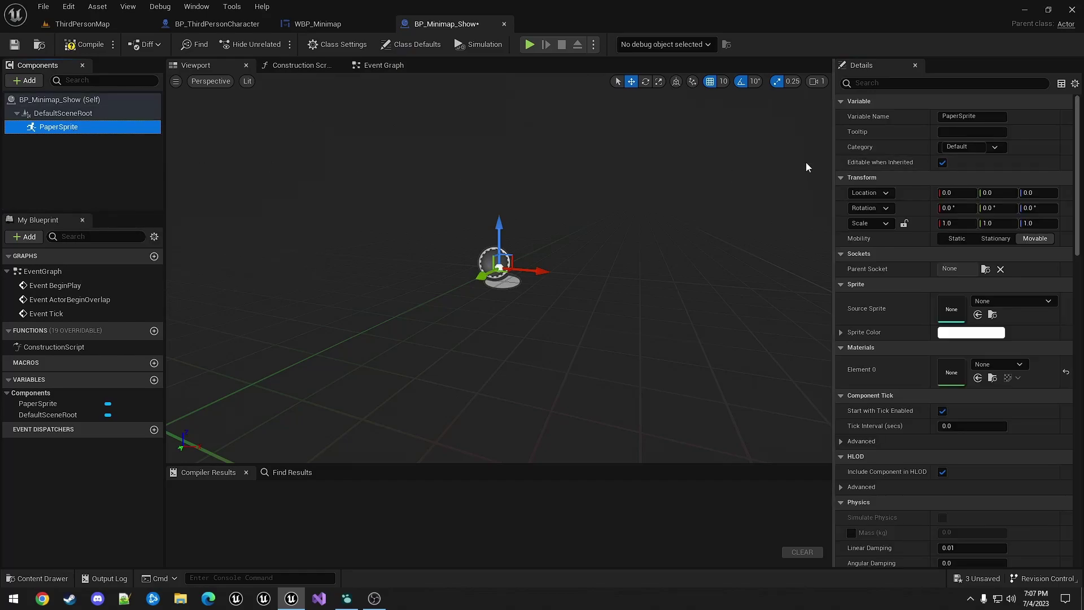
click(1003, 300)
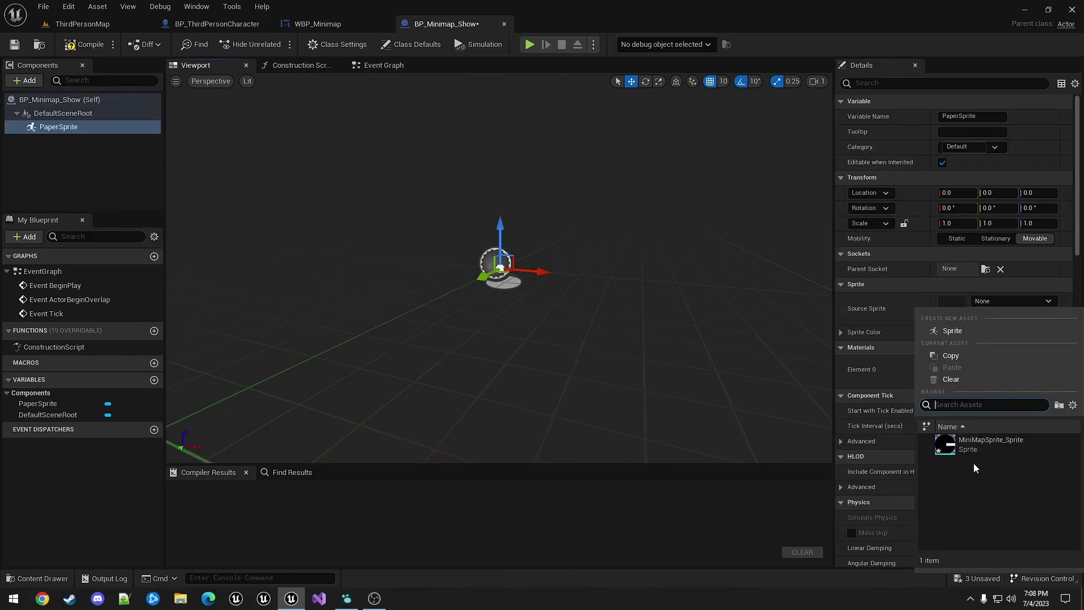
click(983, 443)
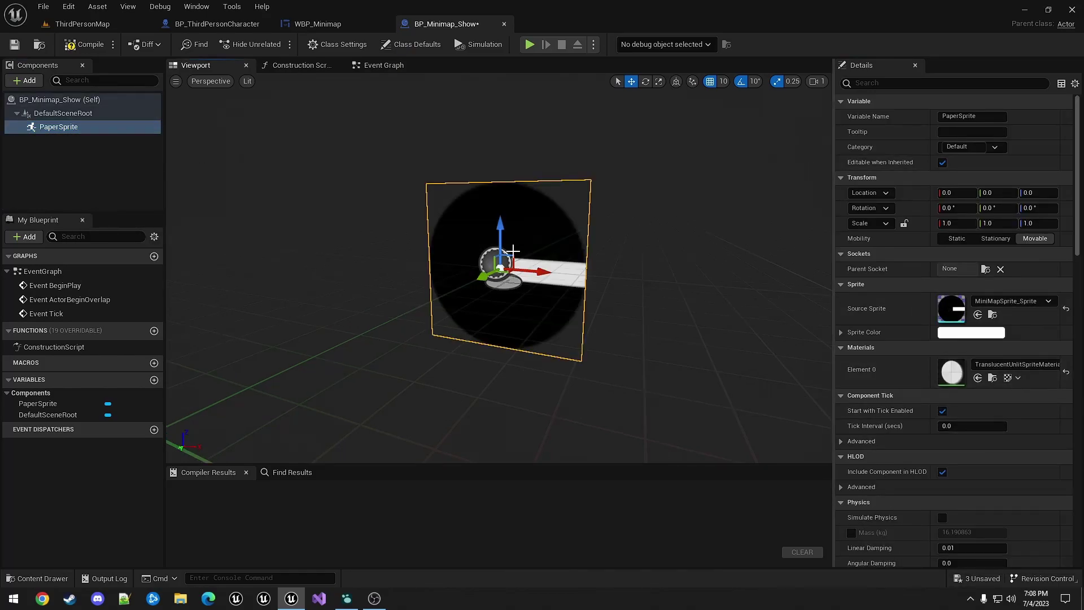
Rotate the PaperSprite about -90° around X so it lies flat, and set its Collision Presets to NoCollision.
key(e)
mouse_move(492, 223)
mouse_down()
mouse_move(485, 274)
mouse_move(491, 245)
mouse_up()
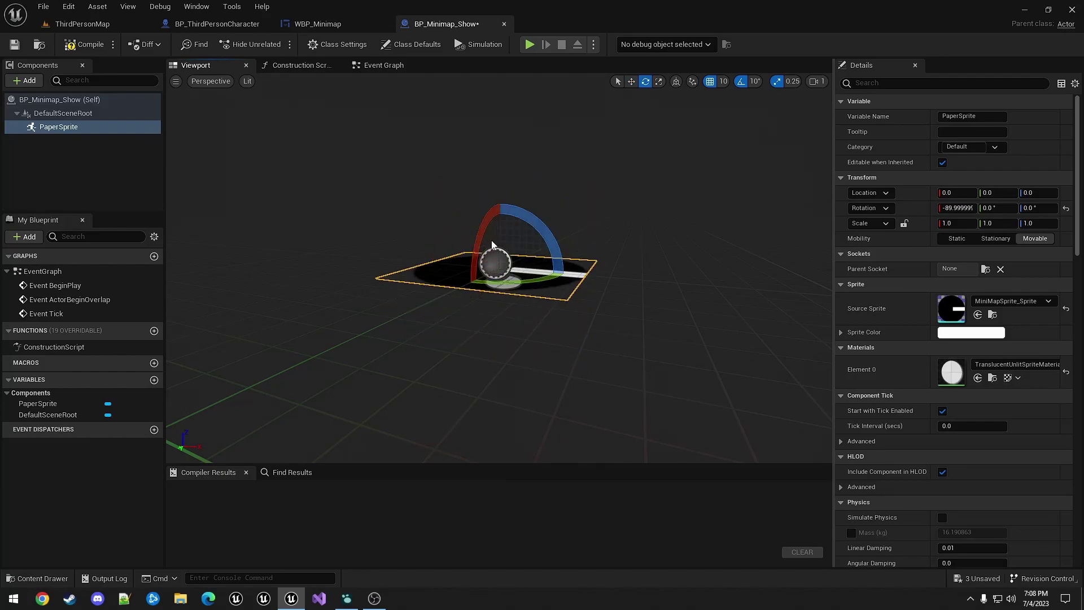
scroll(1007, 259, down, 15)
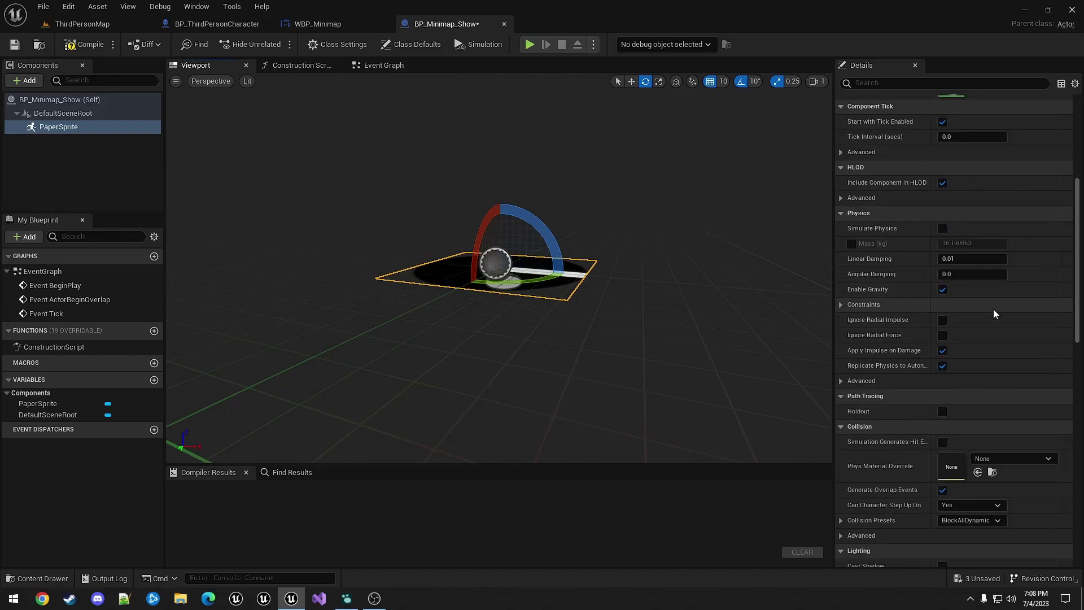
scroll(992, 316, down, 2)
click(969, 322)
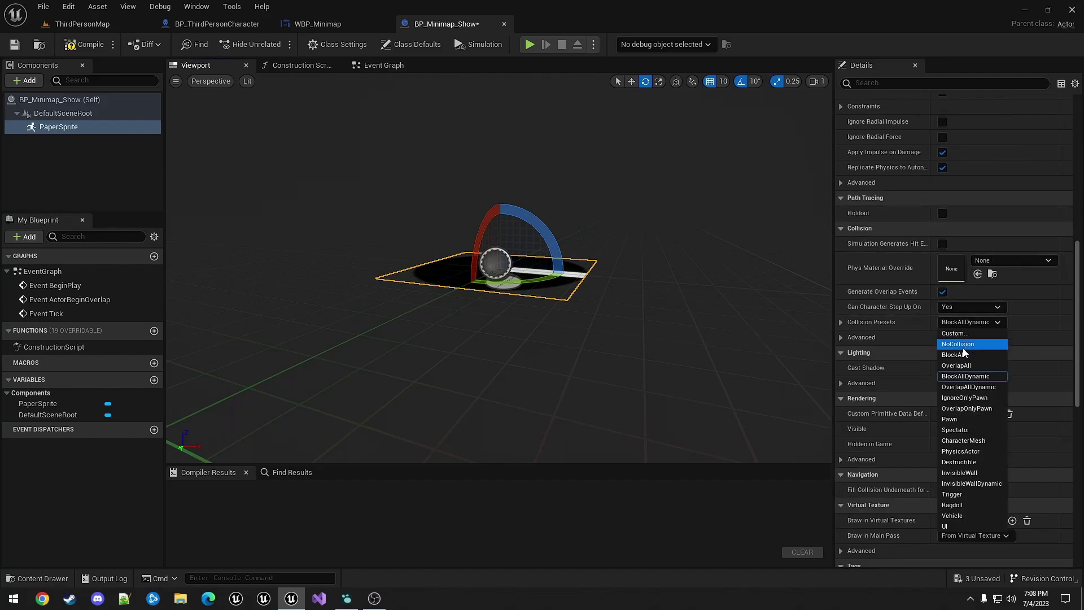
click(961, 345)
Enable Visible In Scene Capture Only on the PaperSprite and compile BP_Minimap_Show.
scroll(971, 306, down, 1)
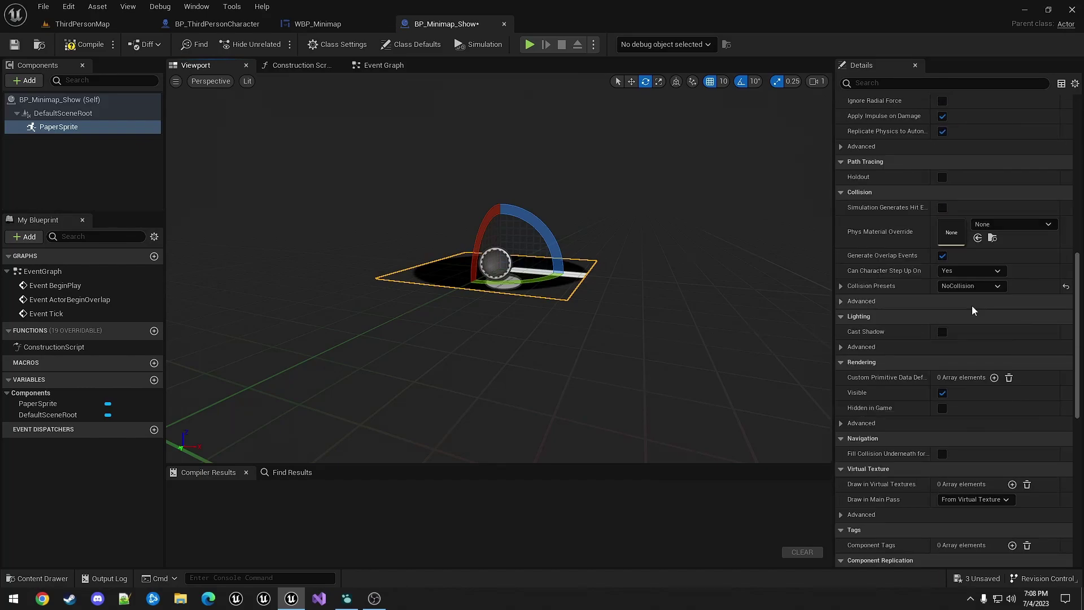
click(901, 83)
text(cap)
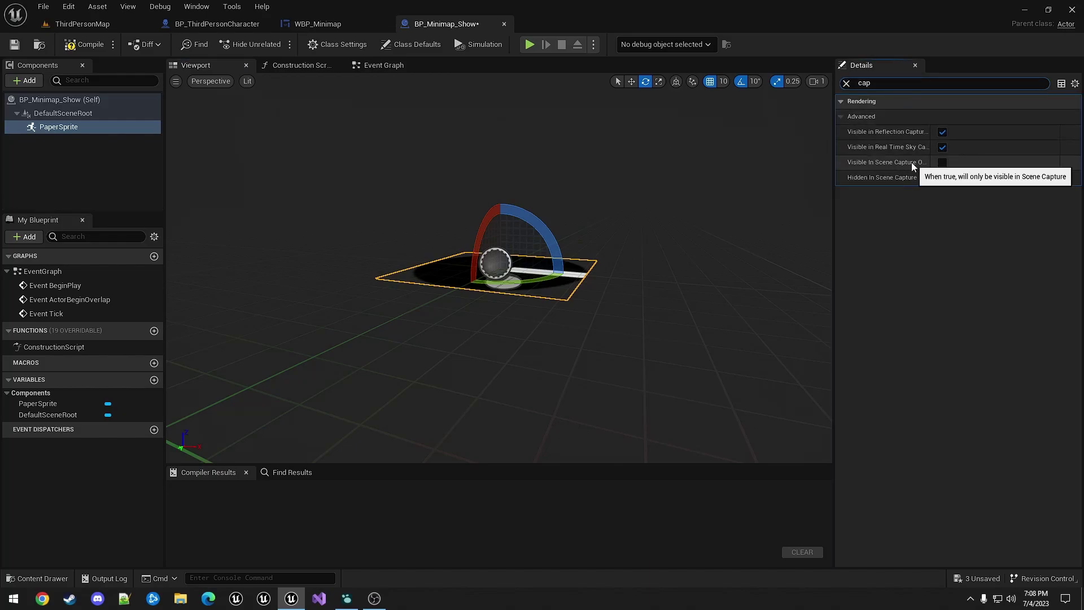
click(942, 162)
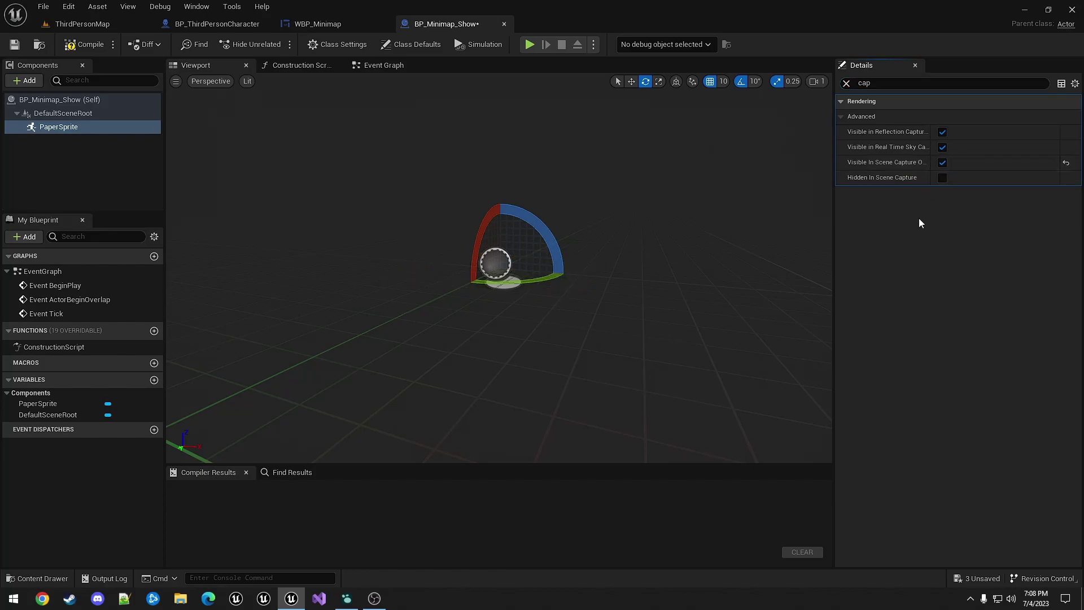
click(83, 45)
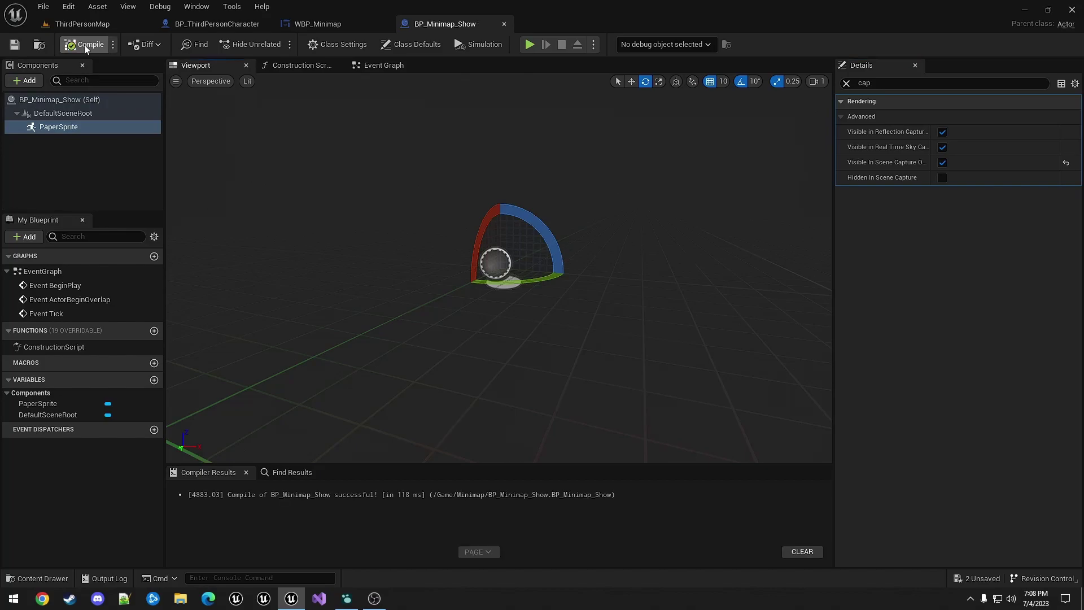
Create a new function named CreateMinimapHelper in BP_ThirdPersonCharacter.
click(227, 26)
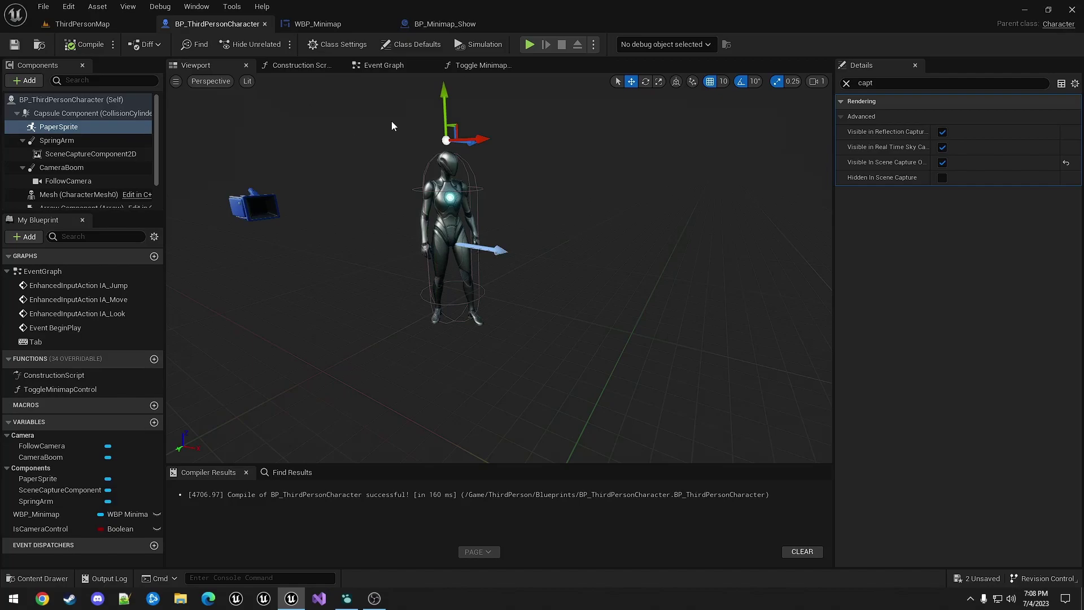
click(383, 65)
right_drag(738, 269, 354, 125)
right_drag(617, 135, 166, 134)
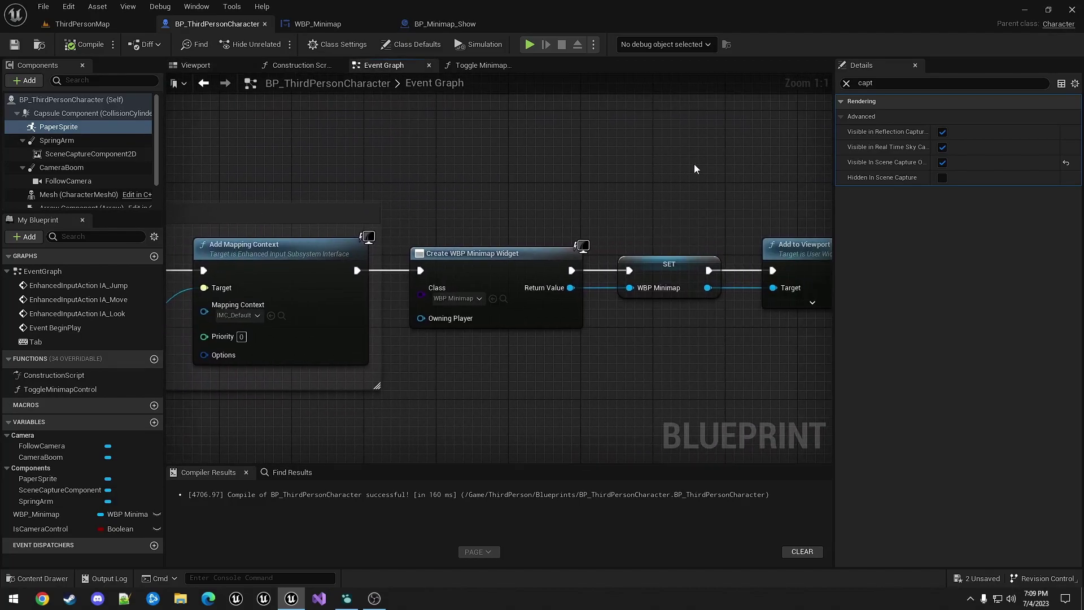
right_drag(693, 164, 291, 146)
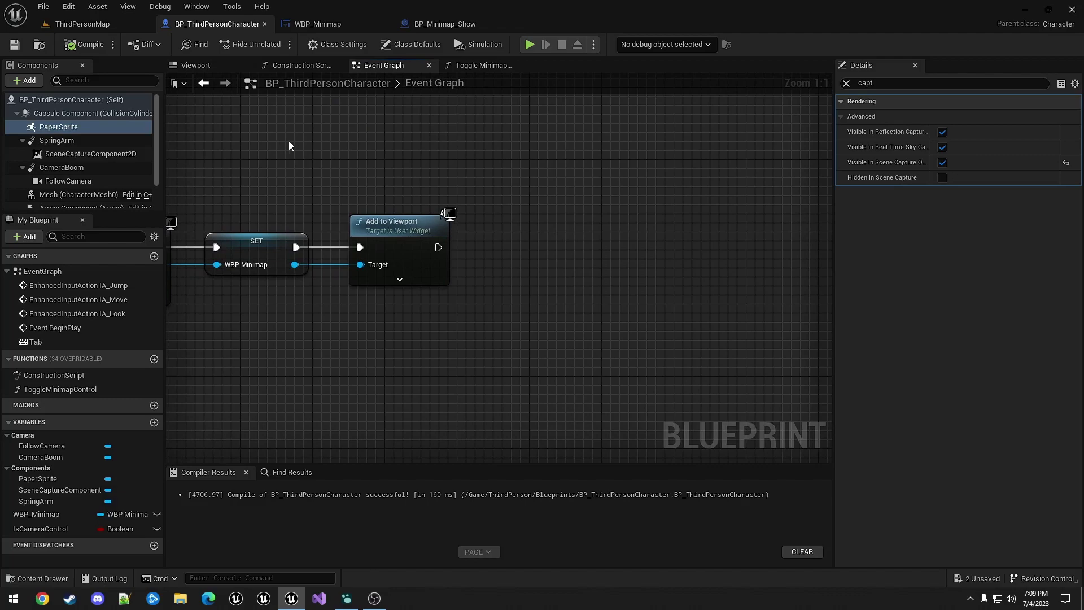
click(157, 360)
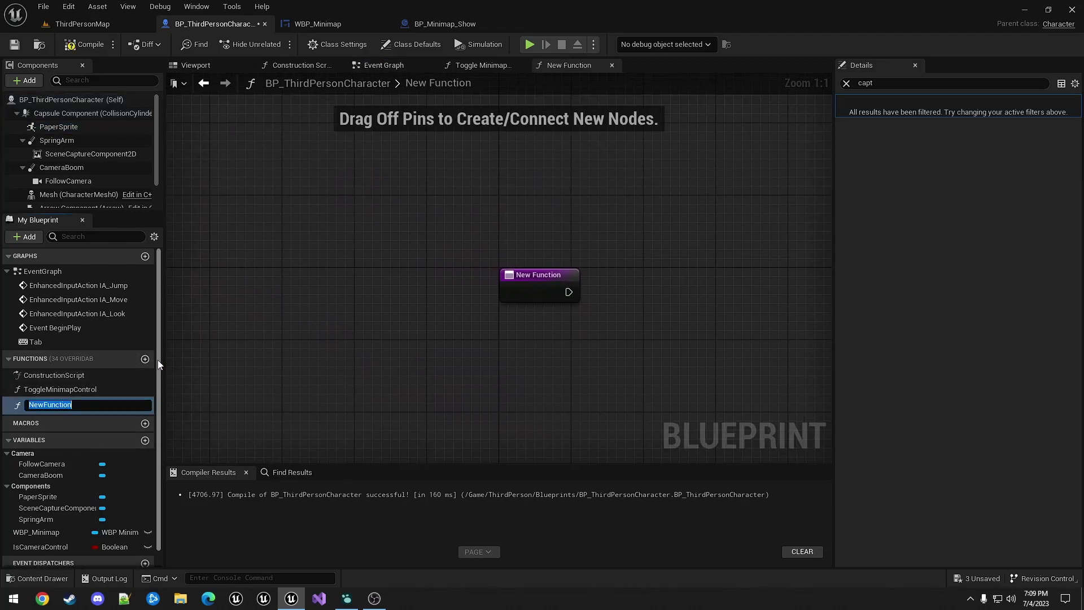
text(CreateMinimapHelper)
key(Return)
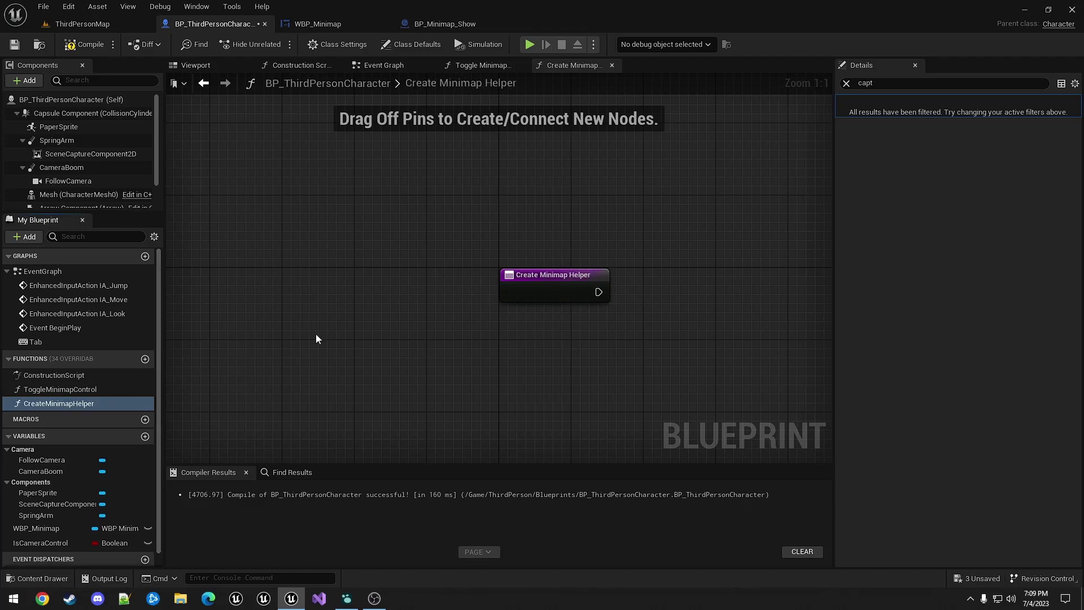
Connect a Get All Actors with Tag node to the function's entry, set its tag to Minimap.Show, and align it with the entry node.
right_drag(687, 293, 423, 219)
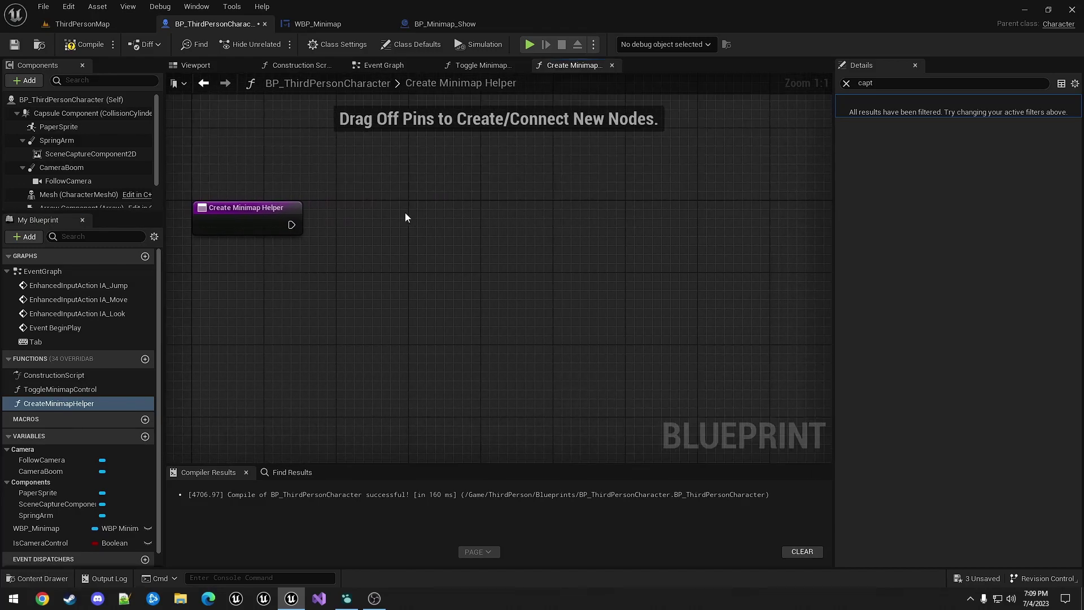
drag(291, 224, 402, 185)
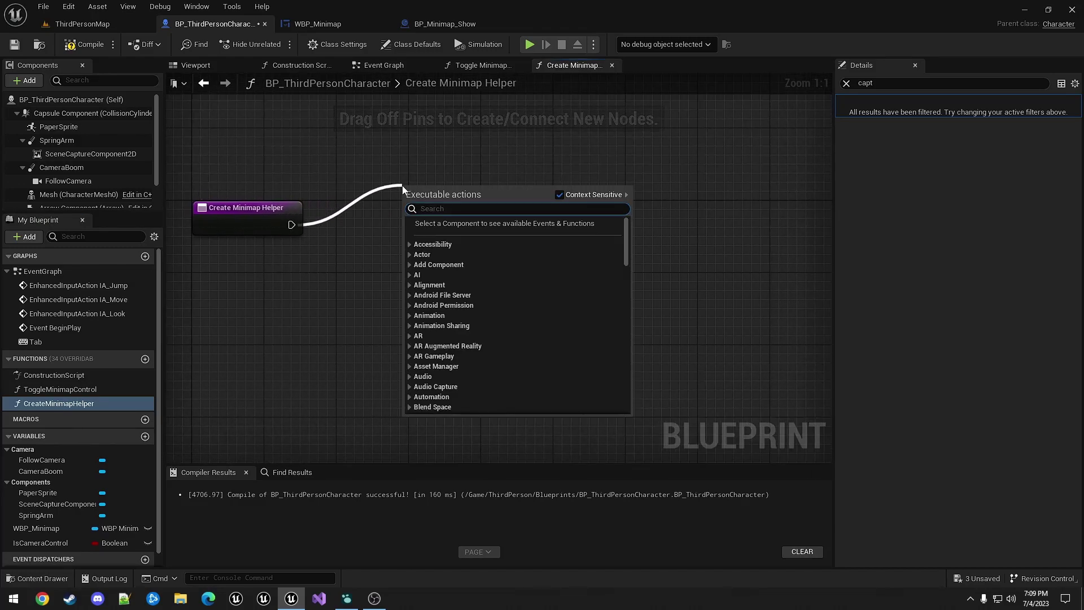
text(get a)
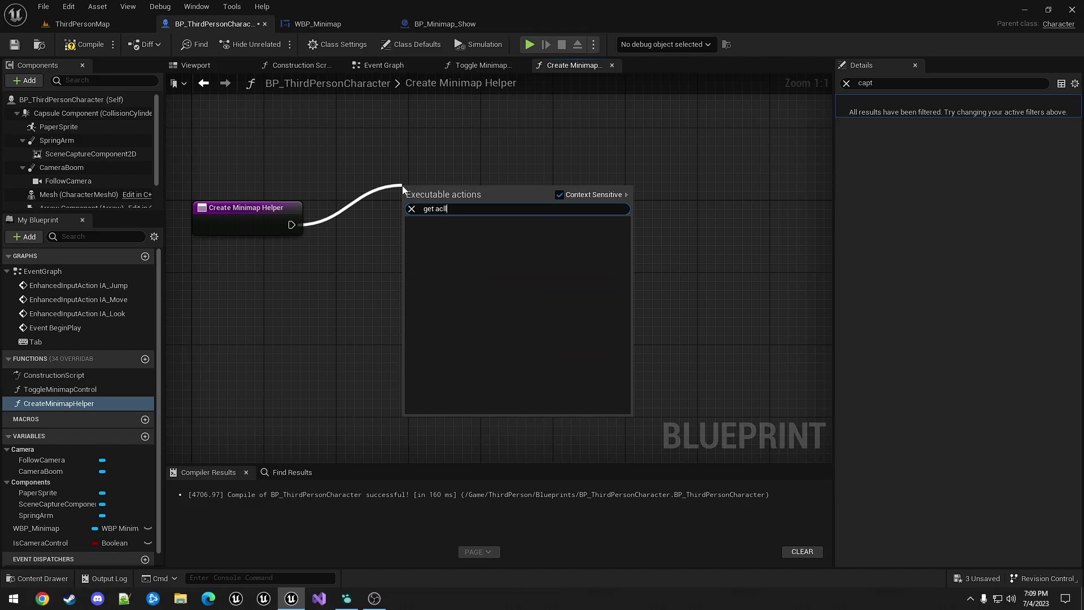
text(ll act)
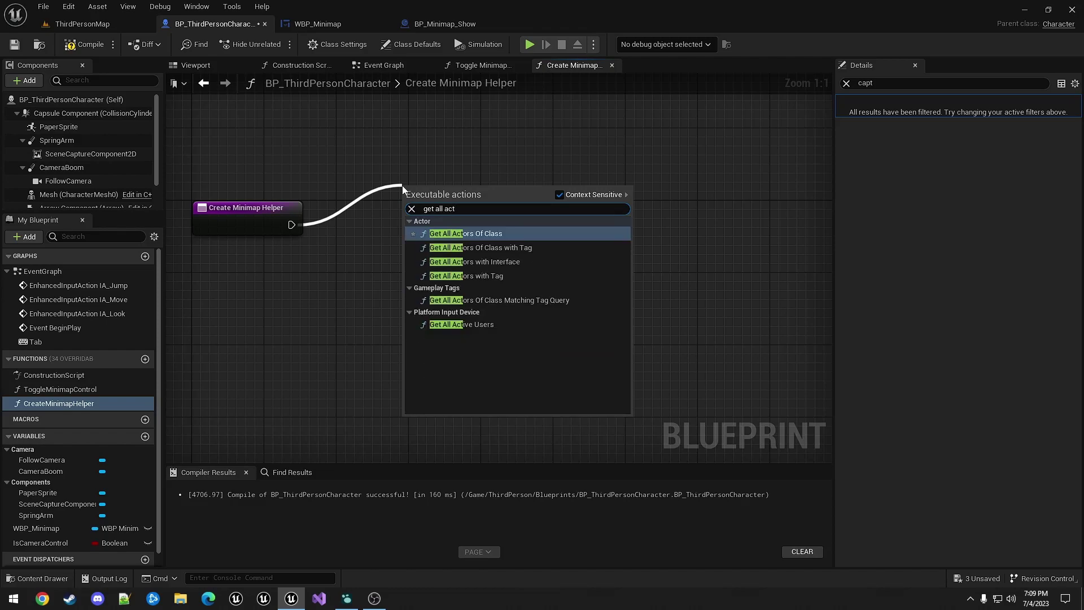
click(477, 275)
click(451, 226)
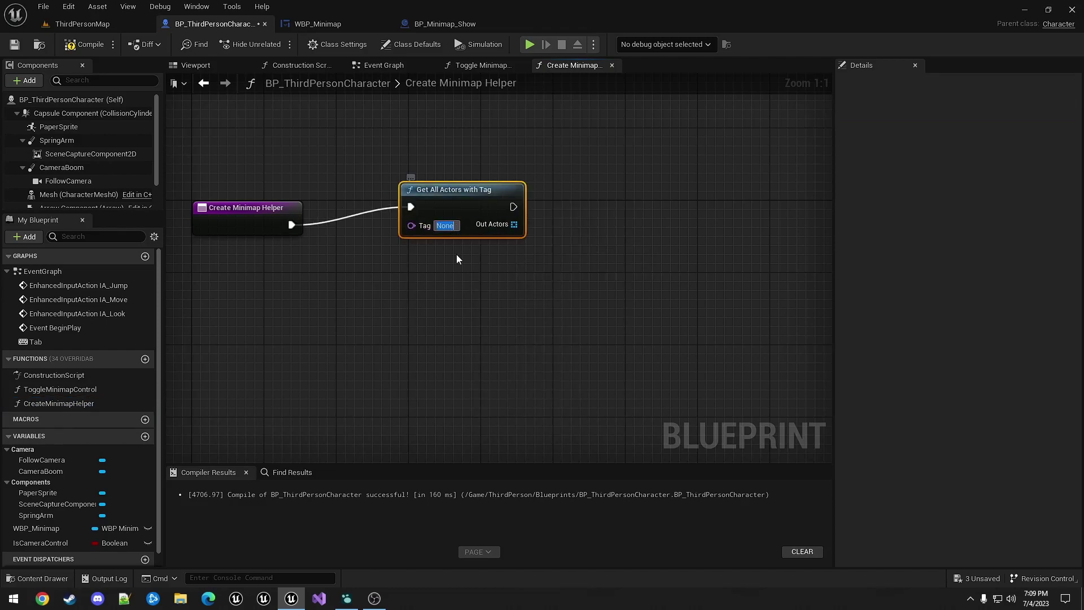
text(M)
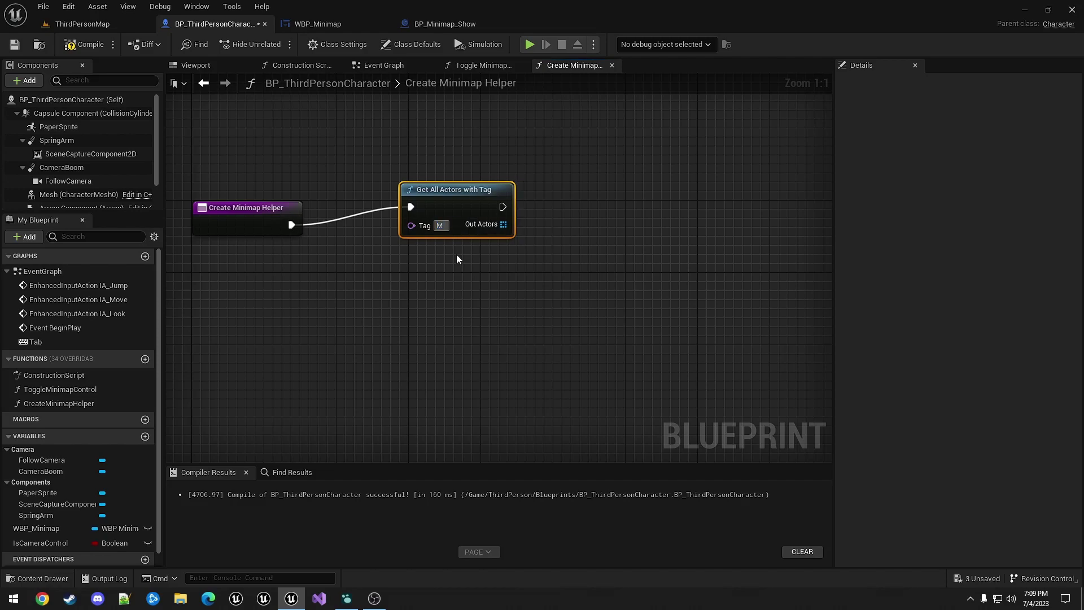
text(inimap.Show)
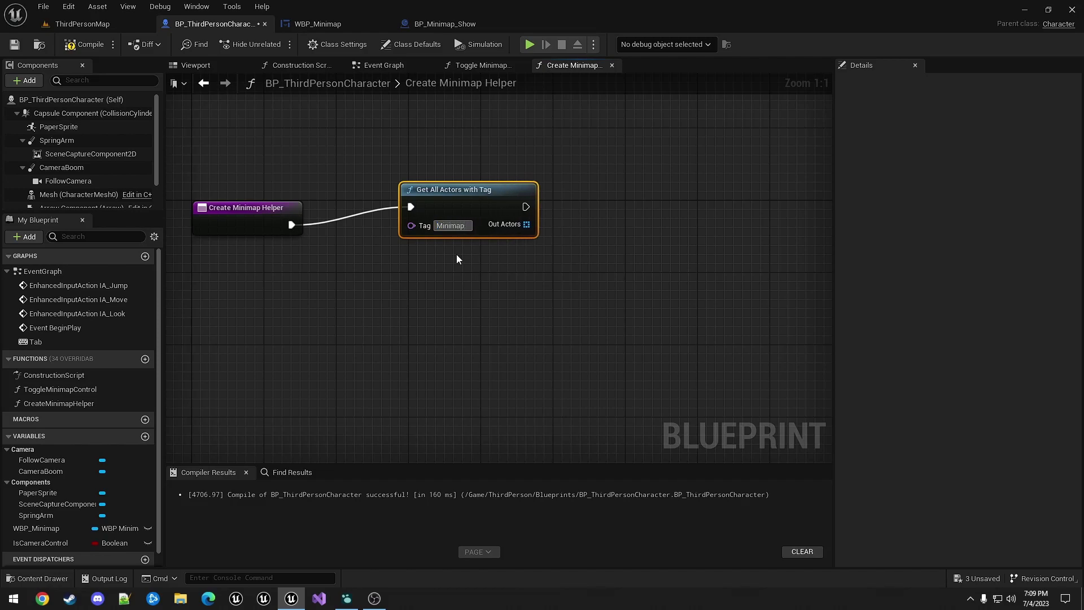
key(Return)
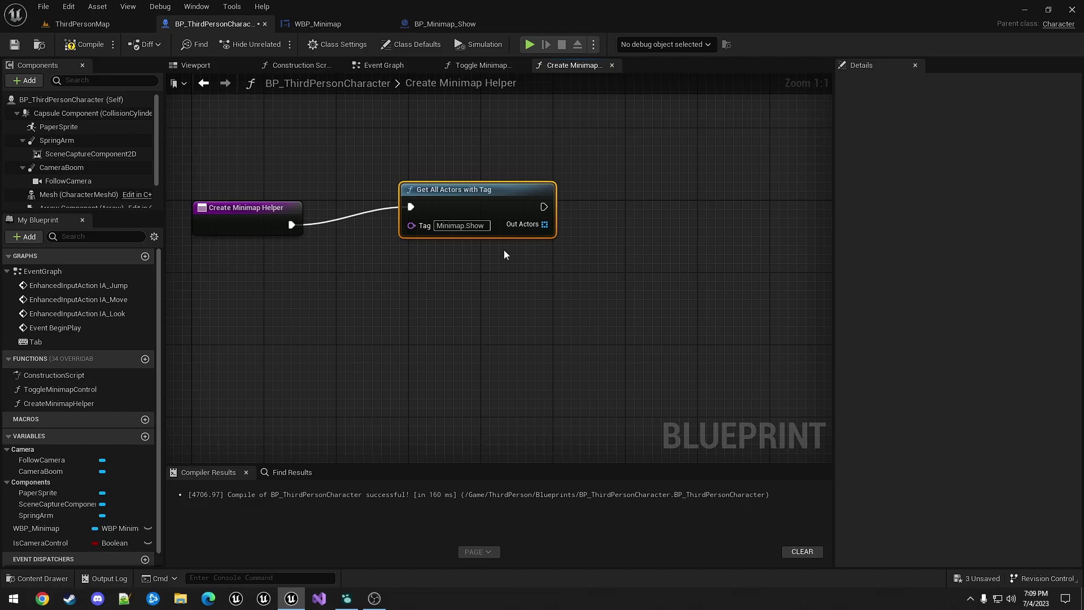
drag(483, 190, 429, 207)
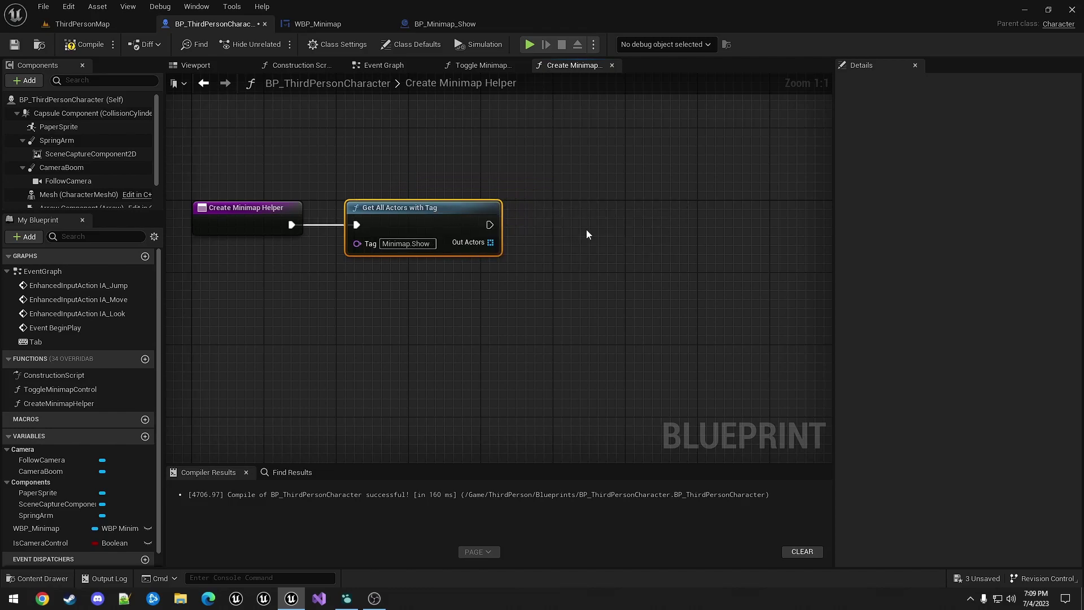
Add a For Each Loop after Get All Actors with Tag and feed Out Actors into its Array input.
right_drag(586, 229, 486, 222)
drag(390, 217, 536, 179)
text(for)
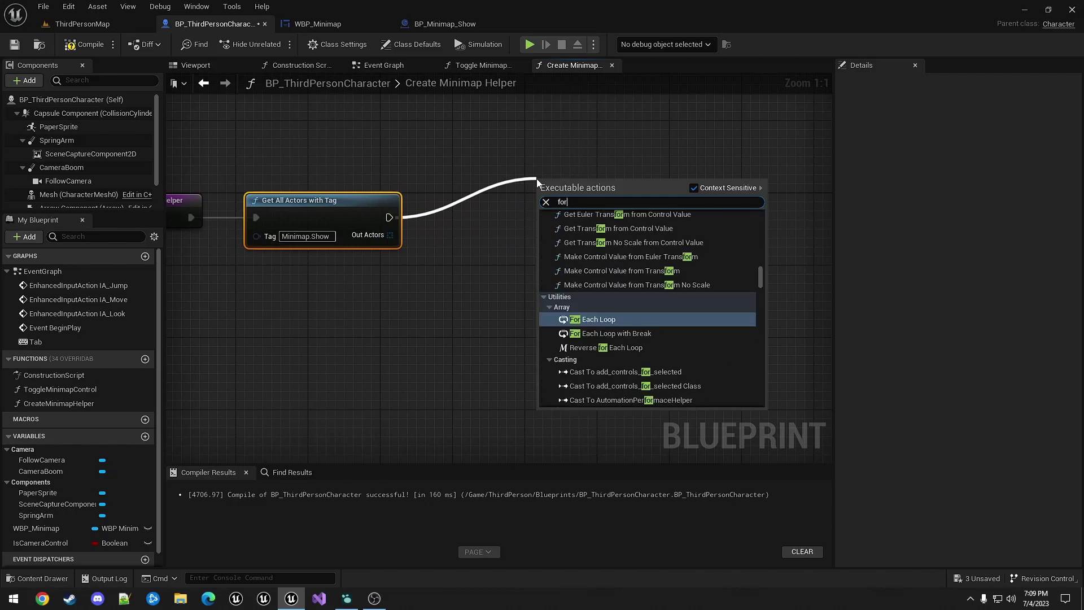
key(Return)
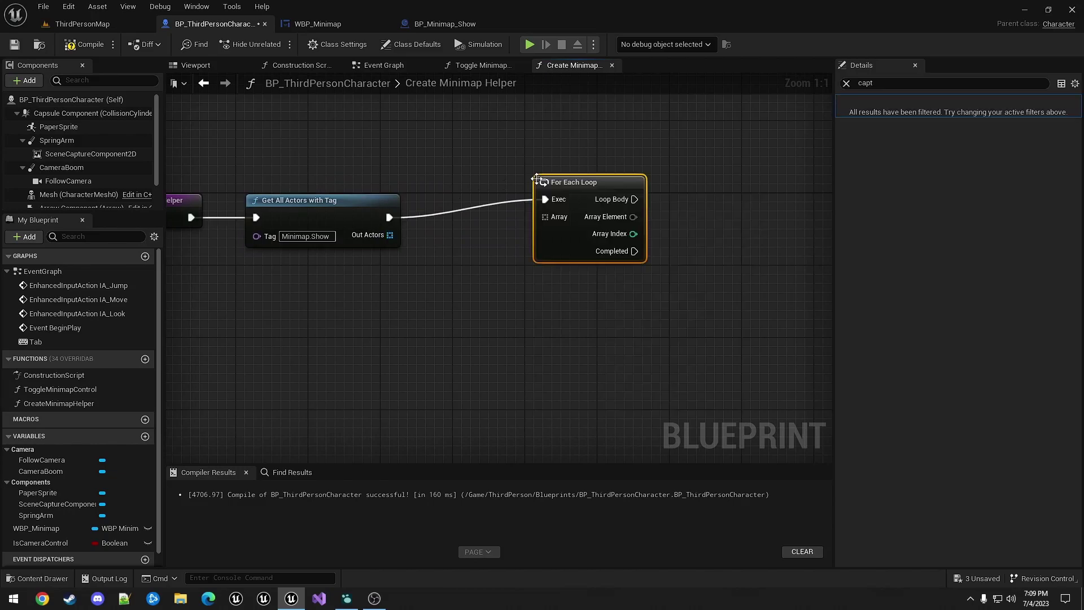
drag(389, 235, 480, 205)
right_drag(662, 215, 514, 211)
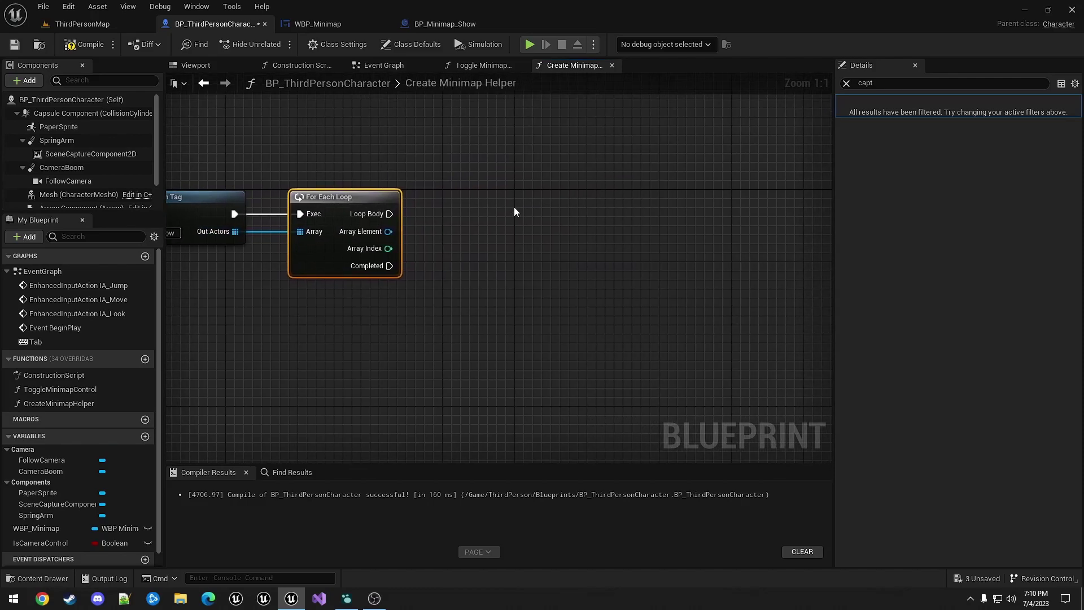
Connect a Spawn Actor from Class node to the For Each Loop's Loop Body and set its class to BP_Minimap_Show.
drag(389, 214, 571, 192)
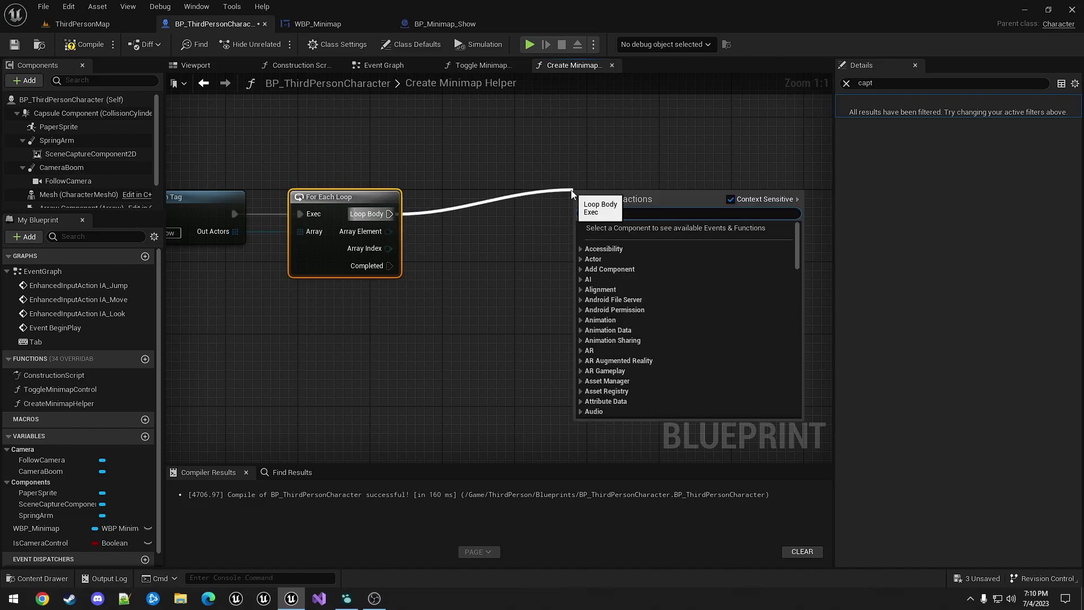
text(spawn acto)
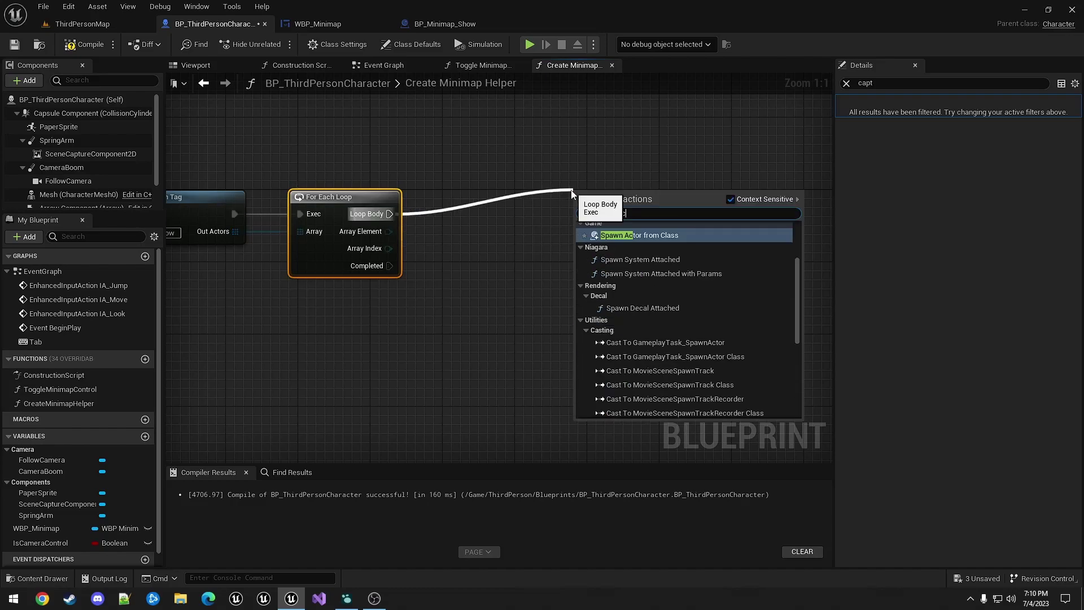
click(632, 236)
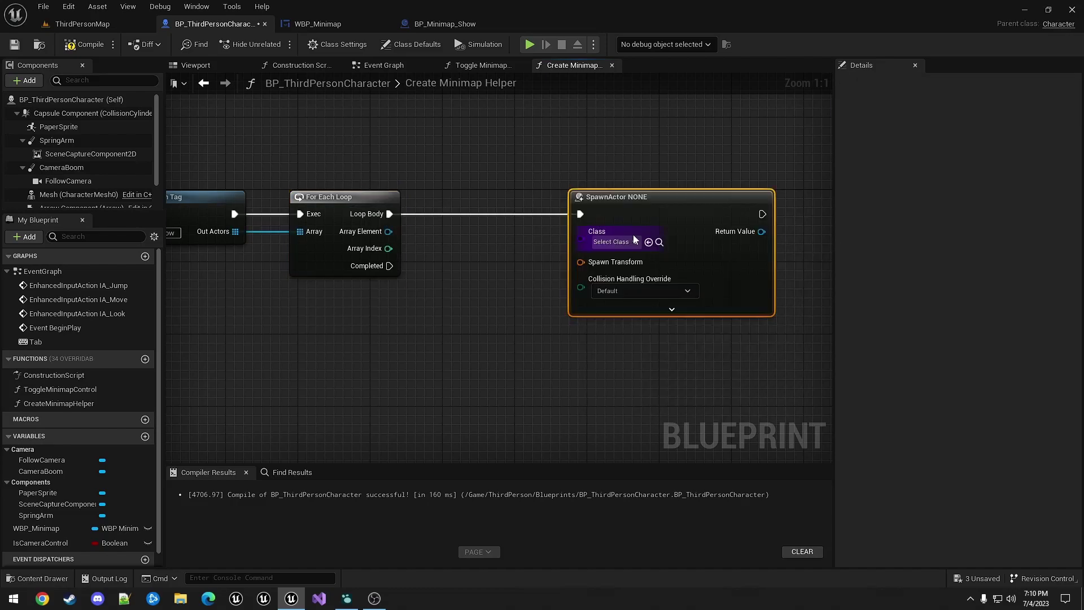
click(619, 245)
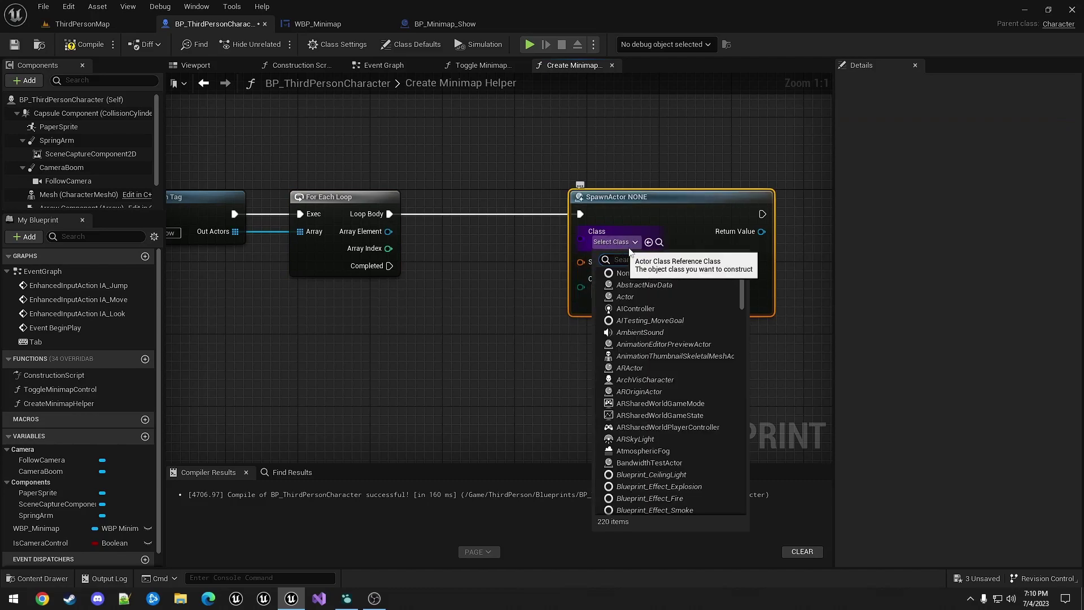
text(mini)
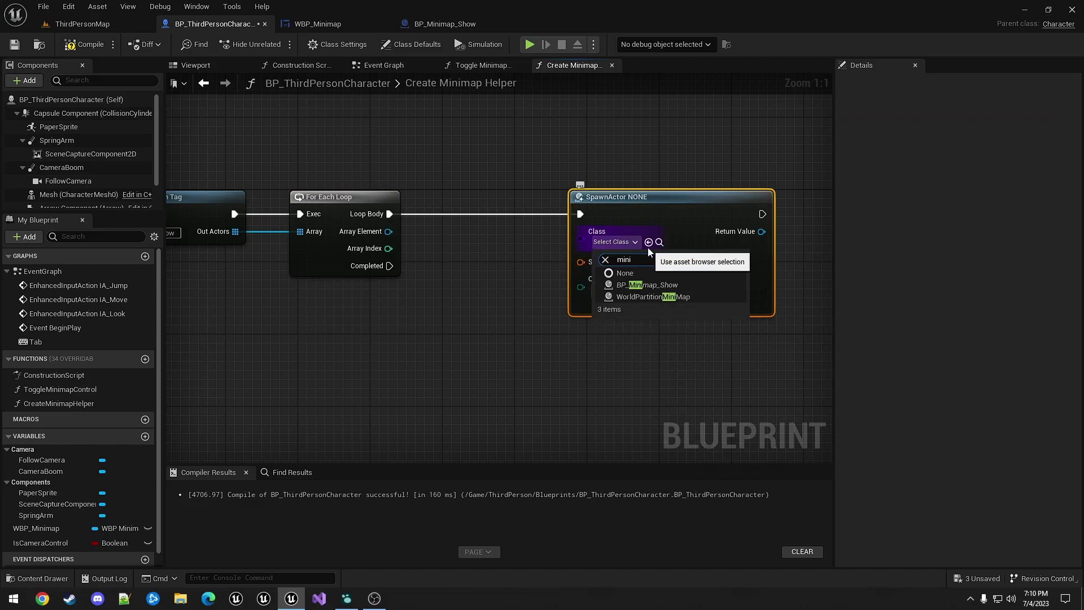
click(649, 285)
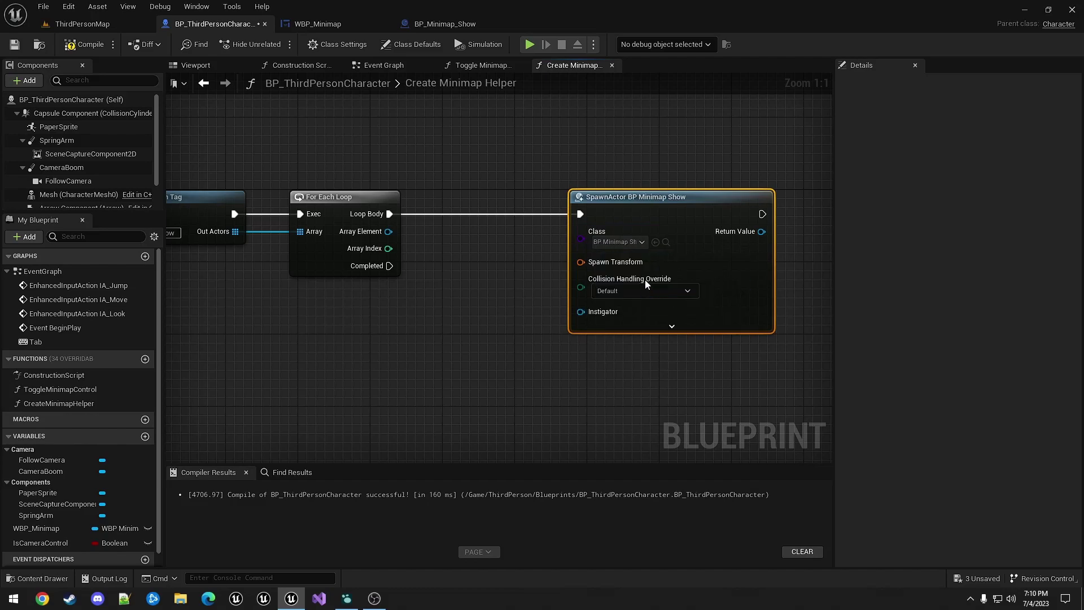
Split the Spawn Transform pin and feed its location from a Get Actor Location node on the loop's Array Element.
right_click(601, 263)
click(627, 308)
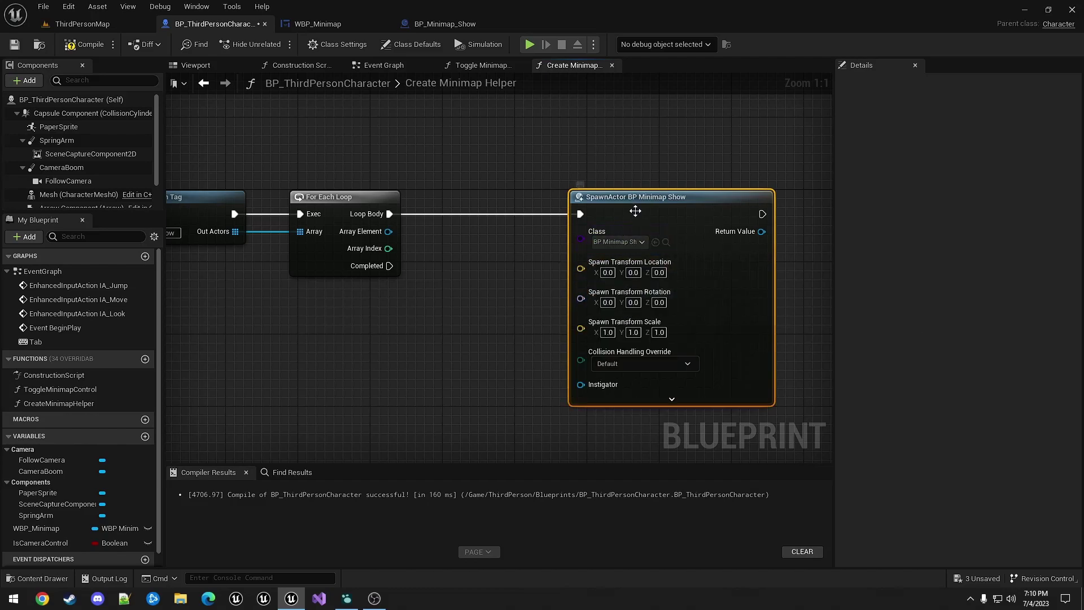
drag(635, 210, 716, 210)
drag(389, 240, 513, 317)
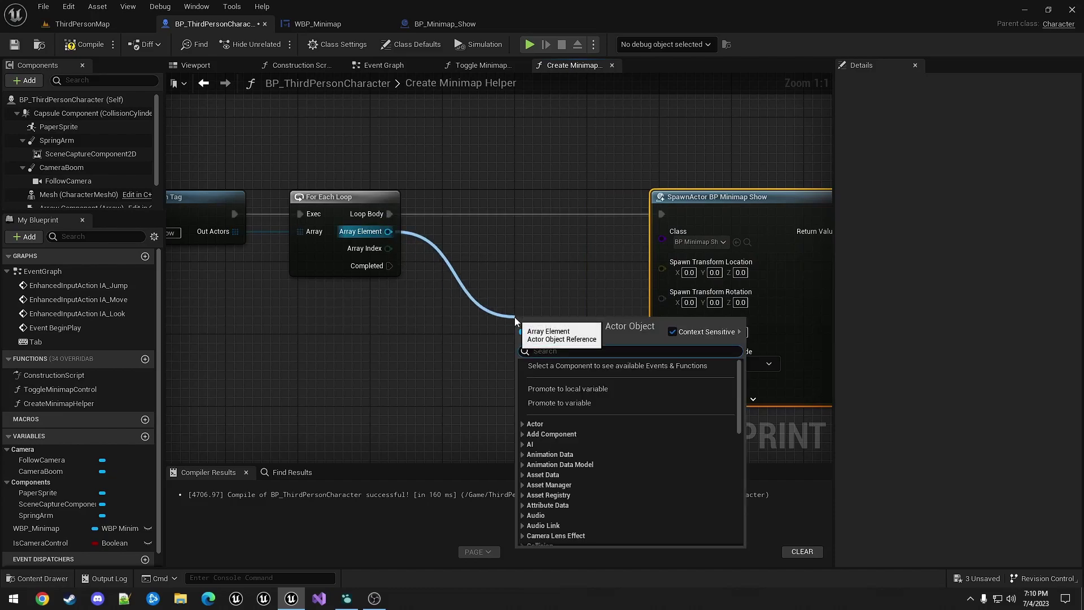
text(get actor loca)
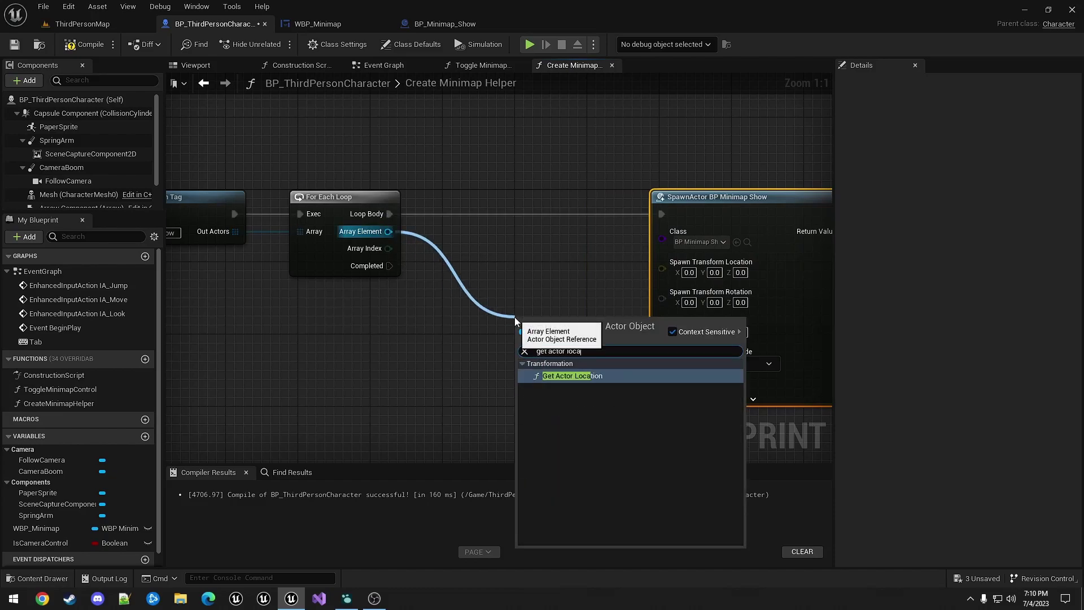
key(Return)
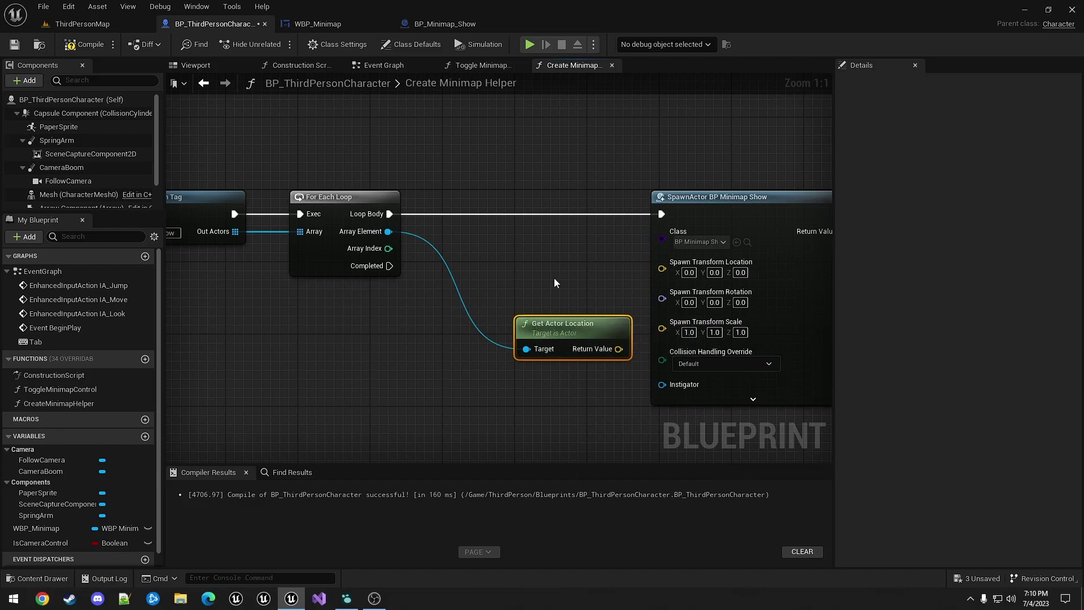
drag(571, 328, 678, 272)
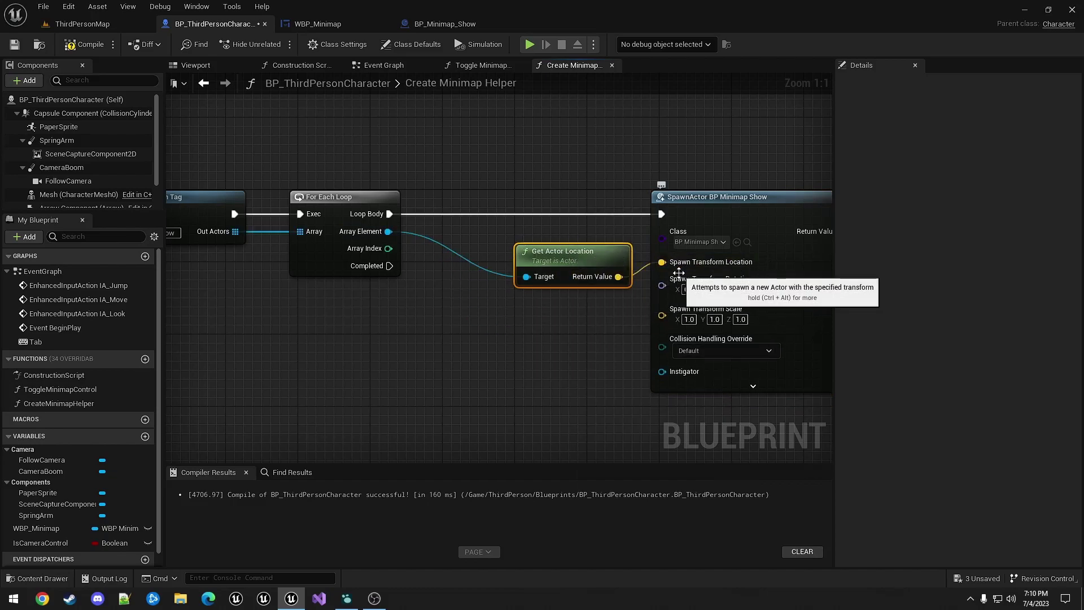
Add an Attach Actor To Actor node after the spawn node, targeting the spawned actor, and align it with the spawn node.
right_drag(717, 153, 331, 132)
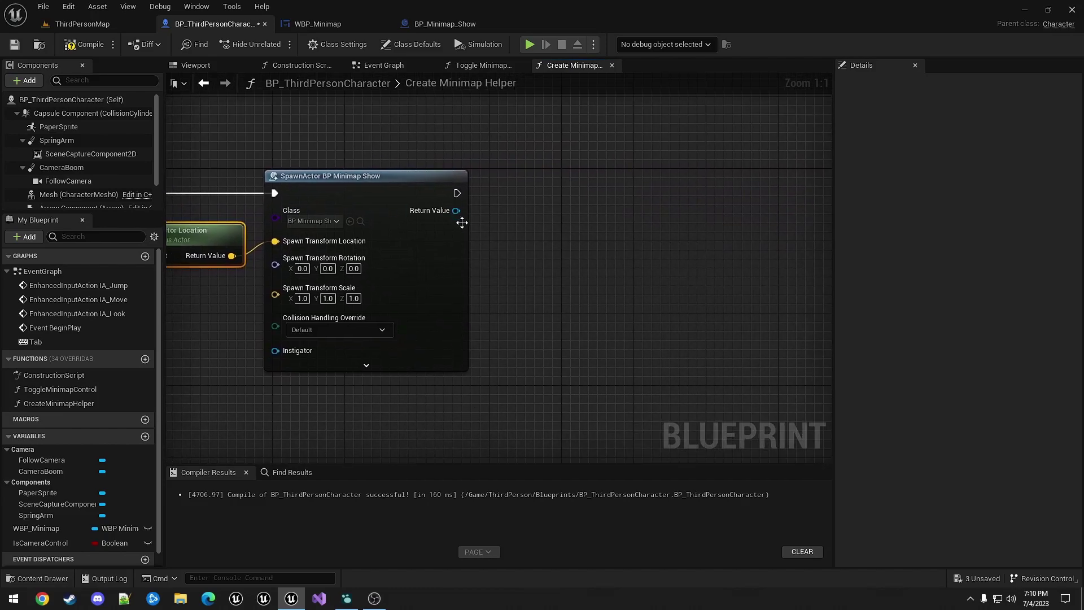
drag(460, 215, 547, 209)
text(attach actor)
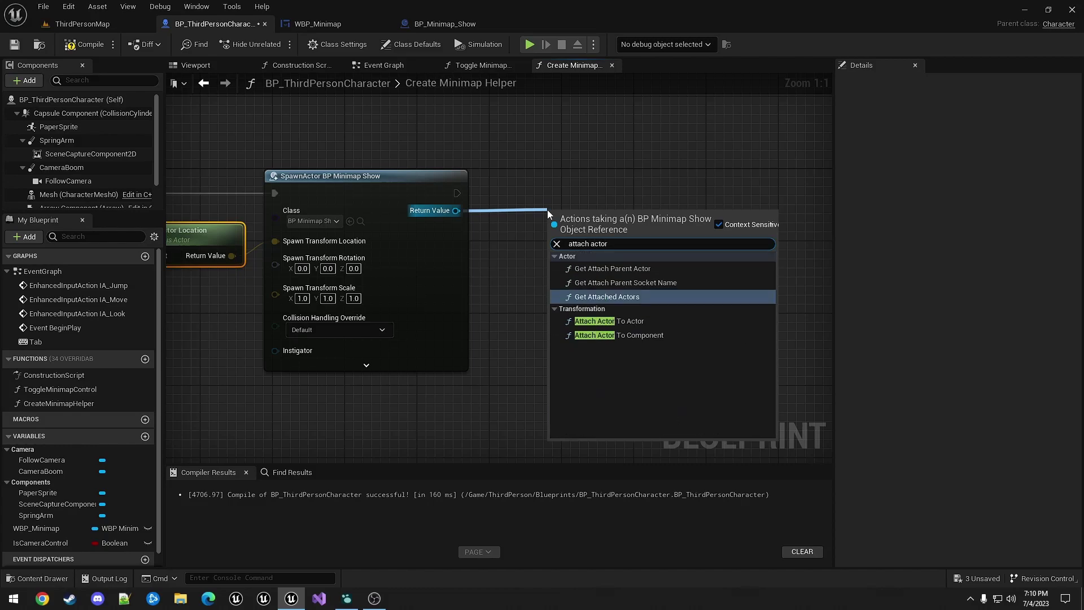
click(609, 321)
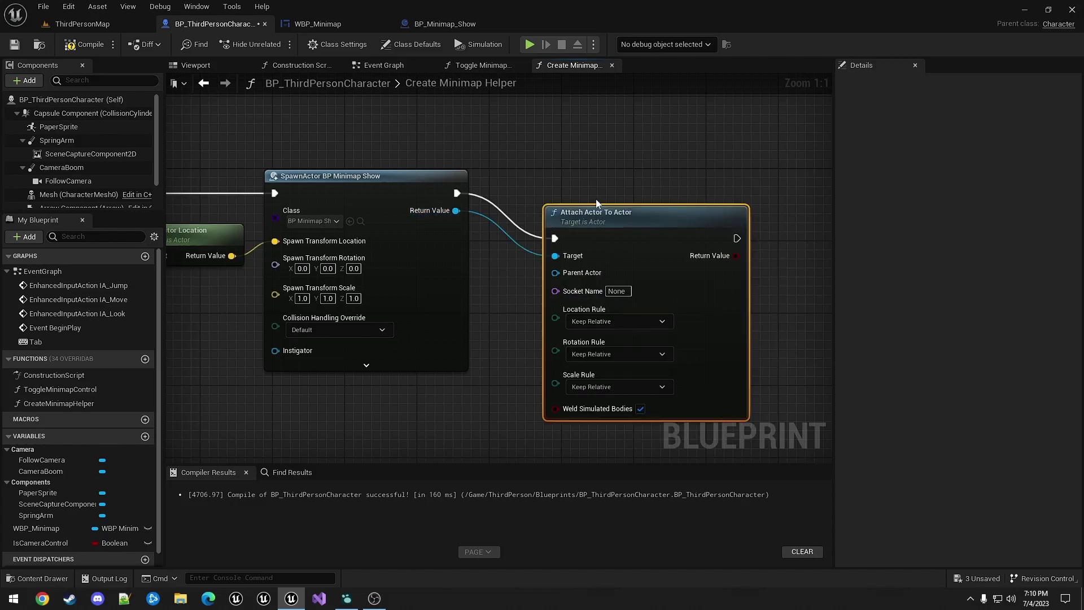
drag(601, 211, 580, 183)
Wire the loop's Array Element to Attach Actor To Actor's Parent Actor through two reroute nodes below the spawn node.
right_drag(329, 144, 432, 117)
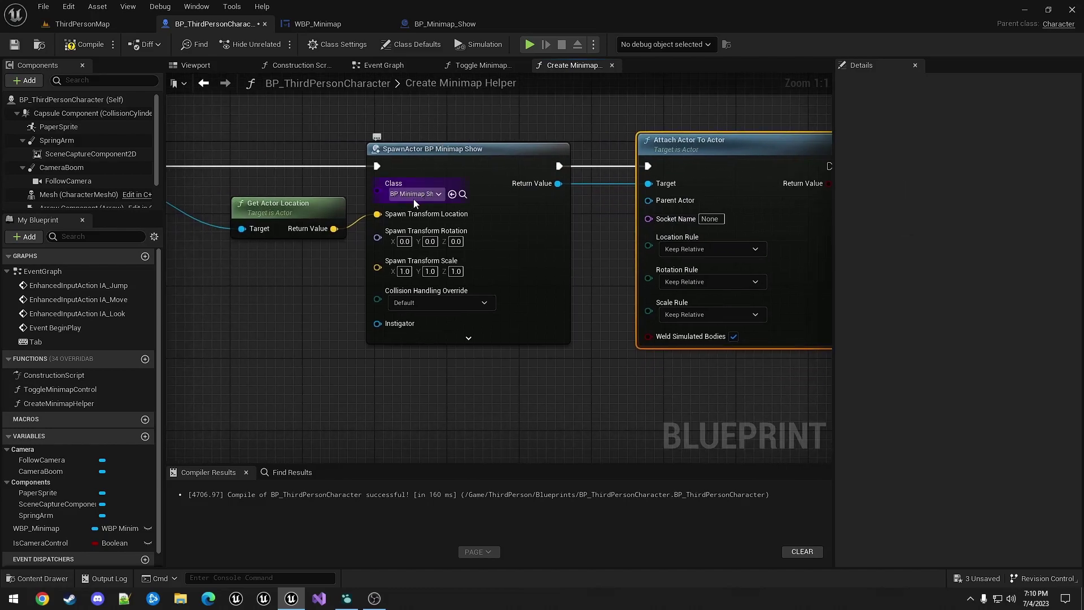
right_drag(247, 287, 328, 311)
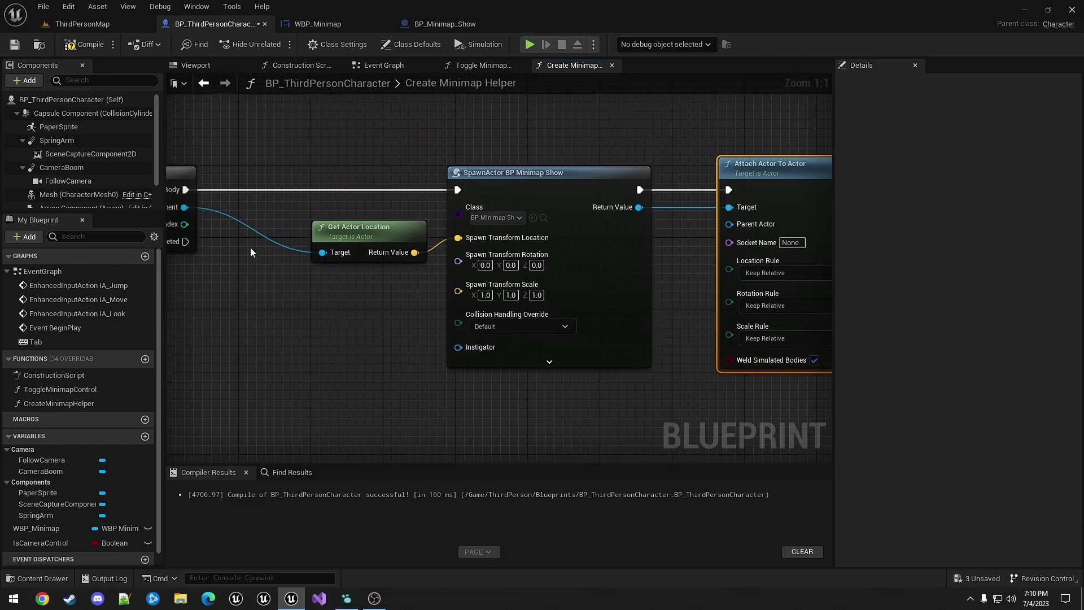
drag(189, 206, 442, 382)
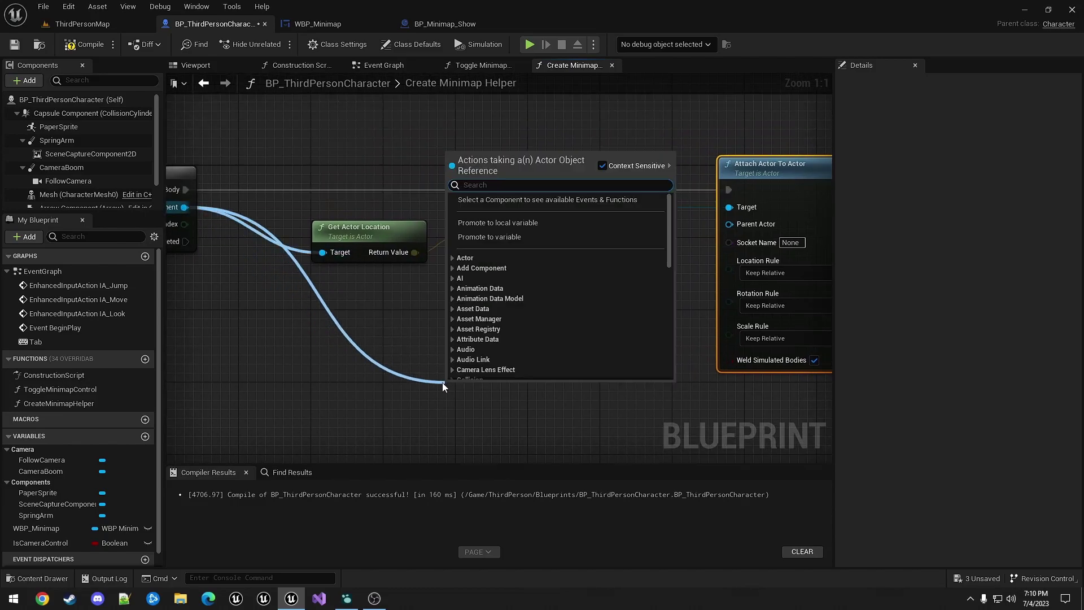
text(rer)
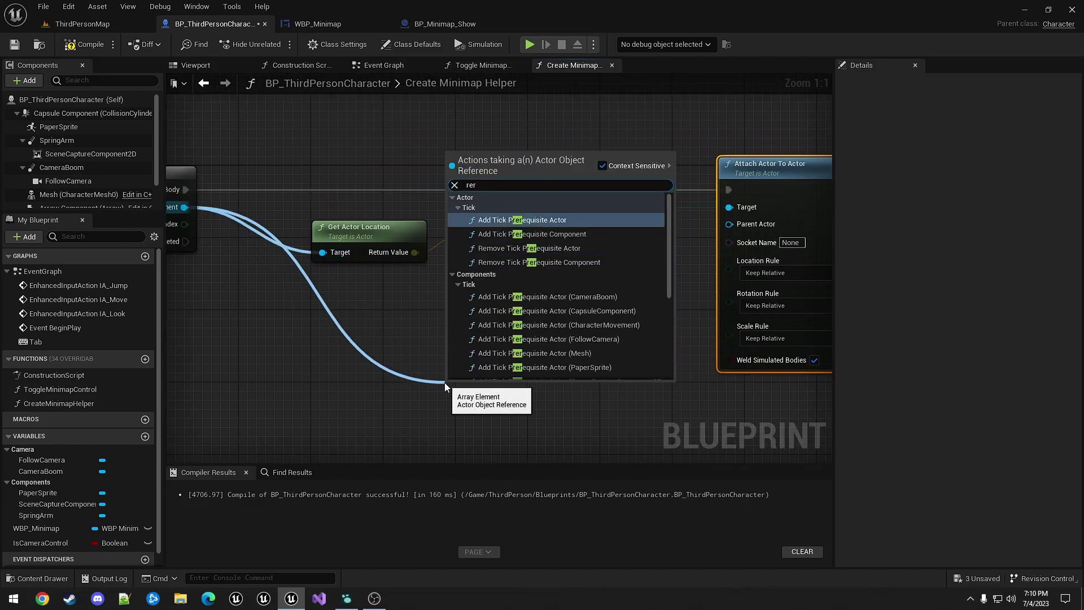
text(o)
click(512, 199)
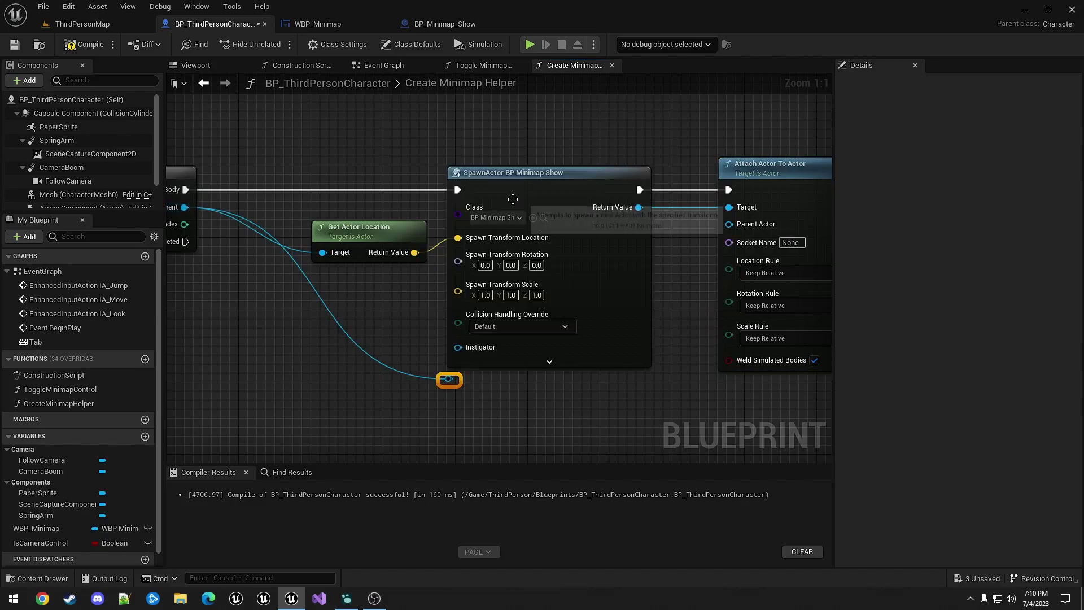
drag(447, 379, 748, 225)
double_click(658, 239)
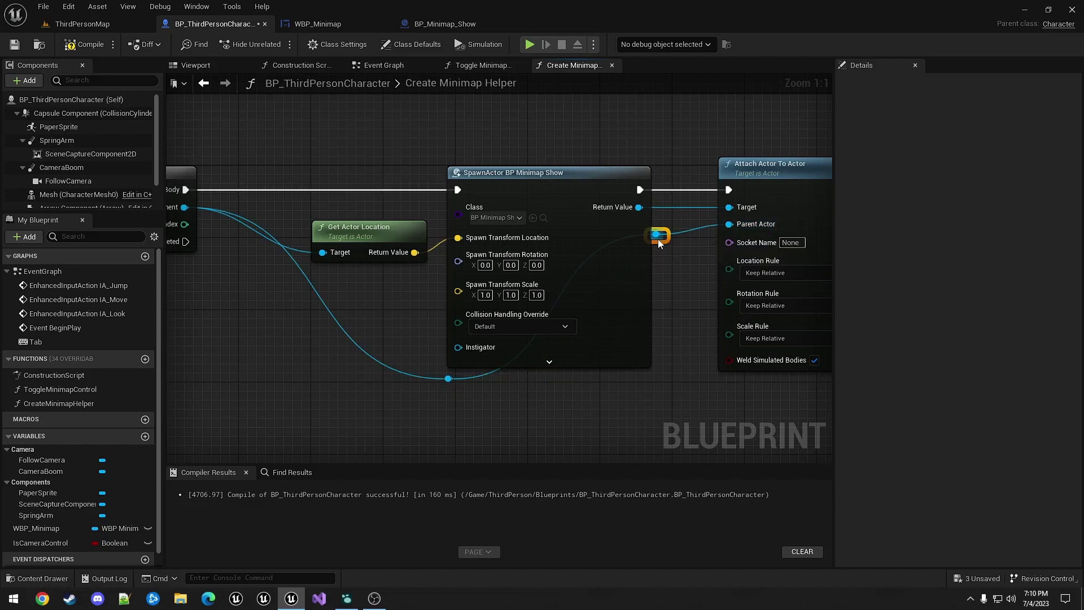
drag(666, 244, 656, 383)
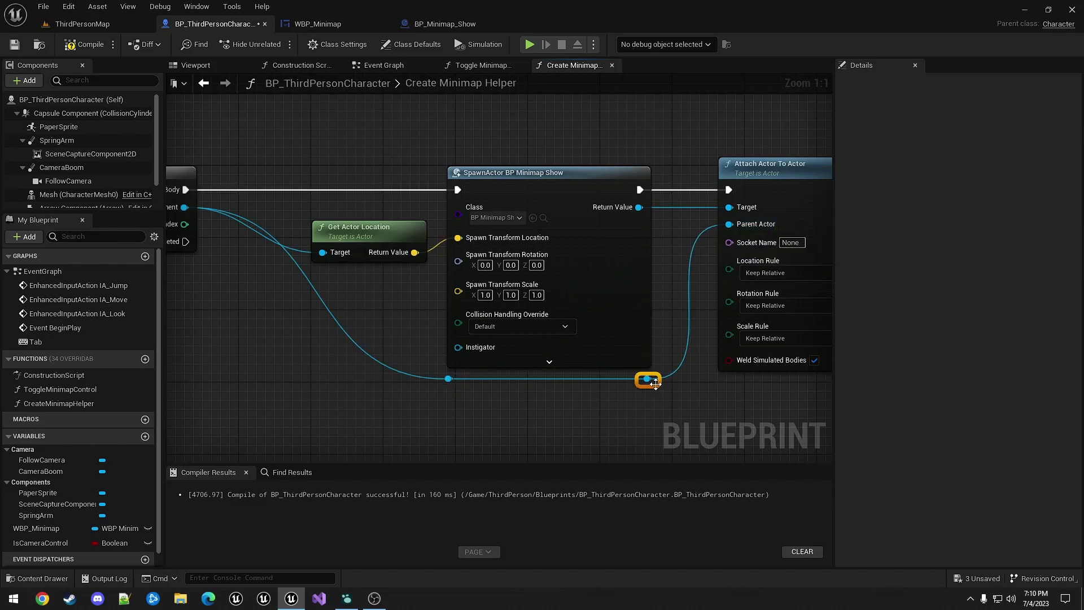
Set the Location, Rotation and Scale Rules of Attach Actor To Actor to Keep World.
right_drag(713, 385, 432, 370)
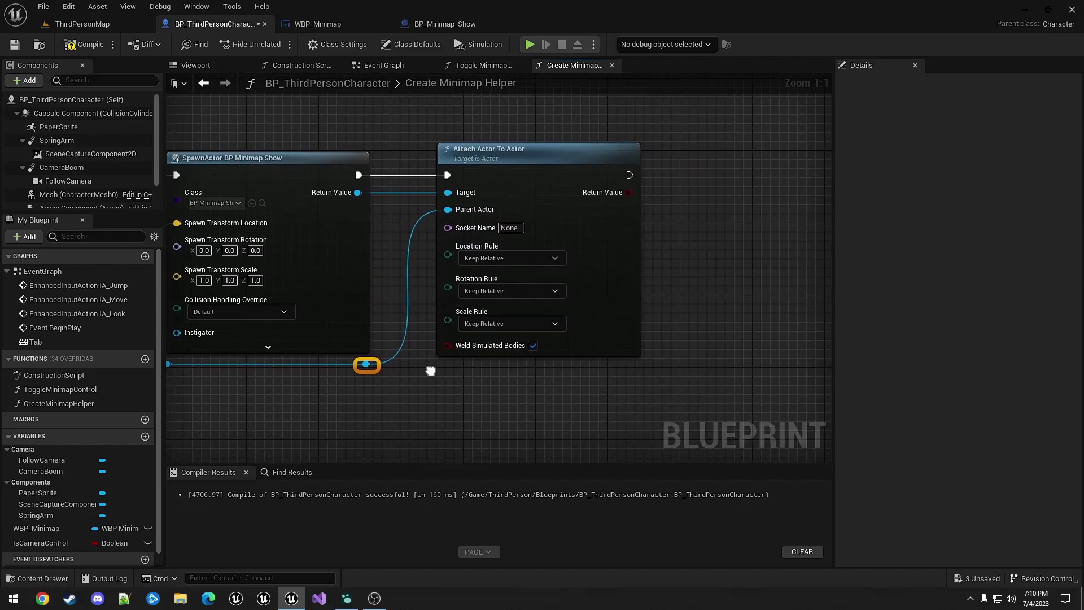
click(495, 259)
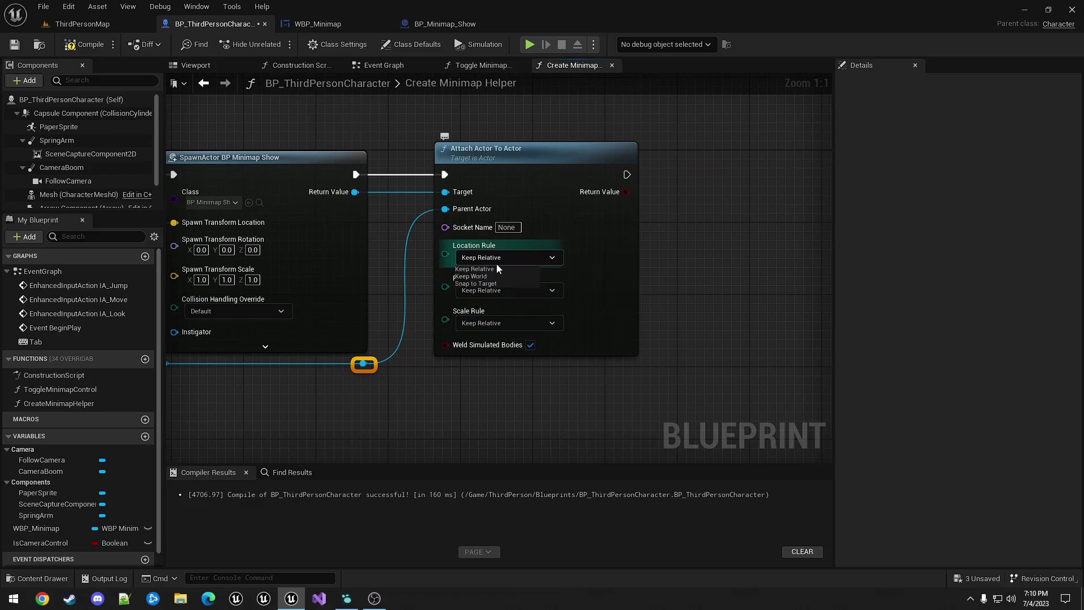
click(482, 277)
click(486, 291)
click(480, 309)
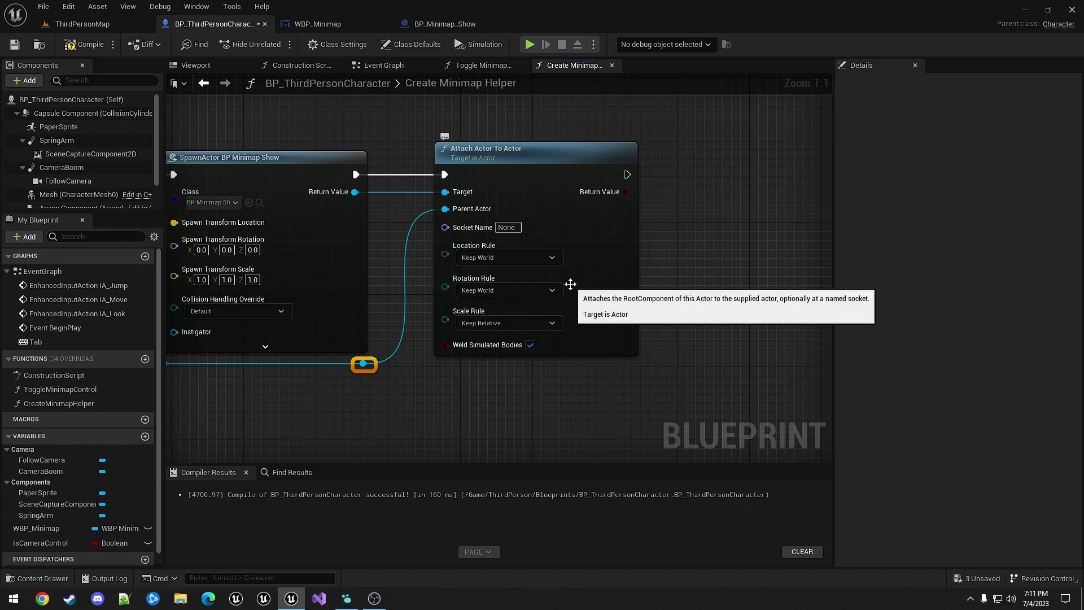
click(498, 327)
click(492, 346)
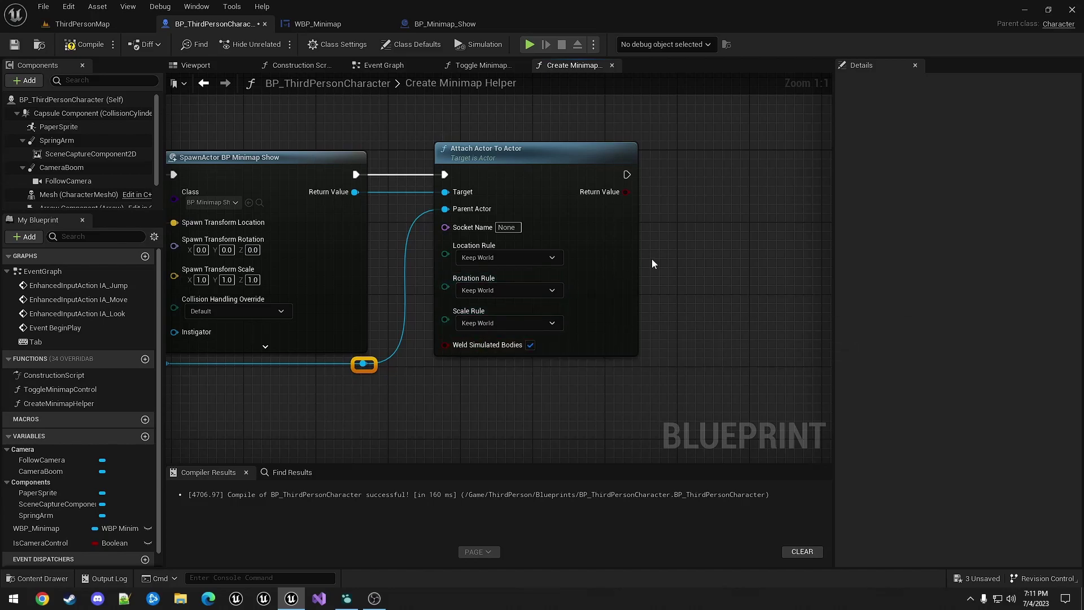
Add a Get Components By Class node from the second reroute node and set its component class to StaticMeshComponent.
right_drag(723, 241, 644, 226)
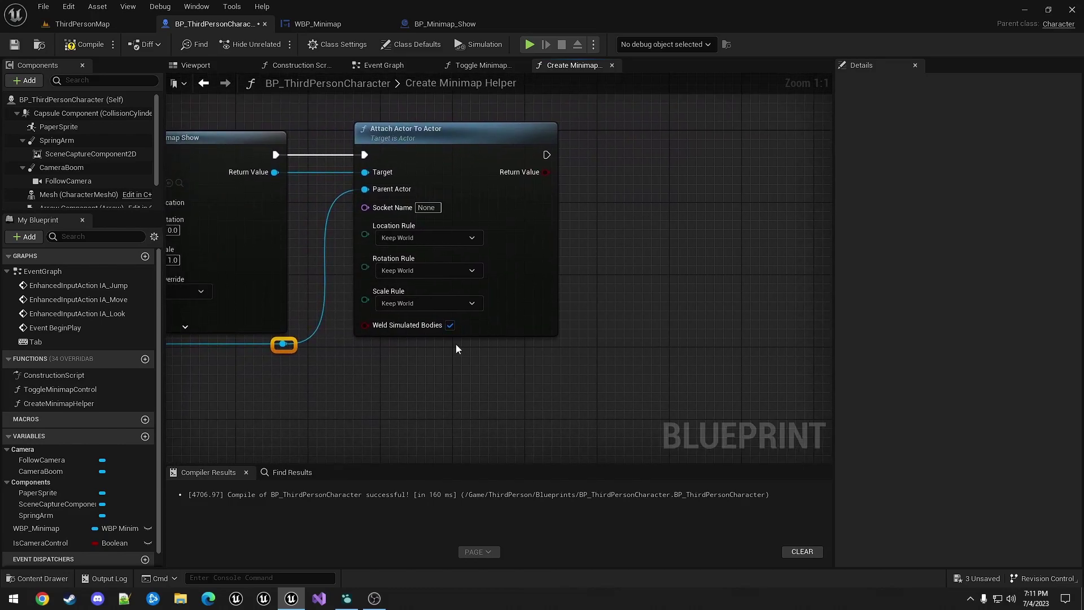
right_drag(449, 375, 534, 388)
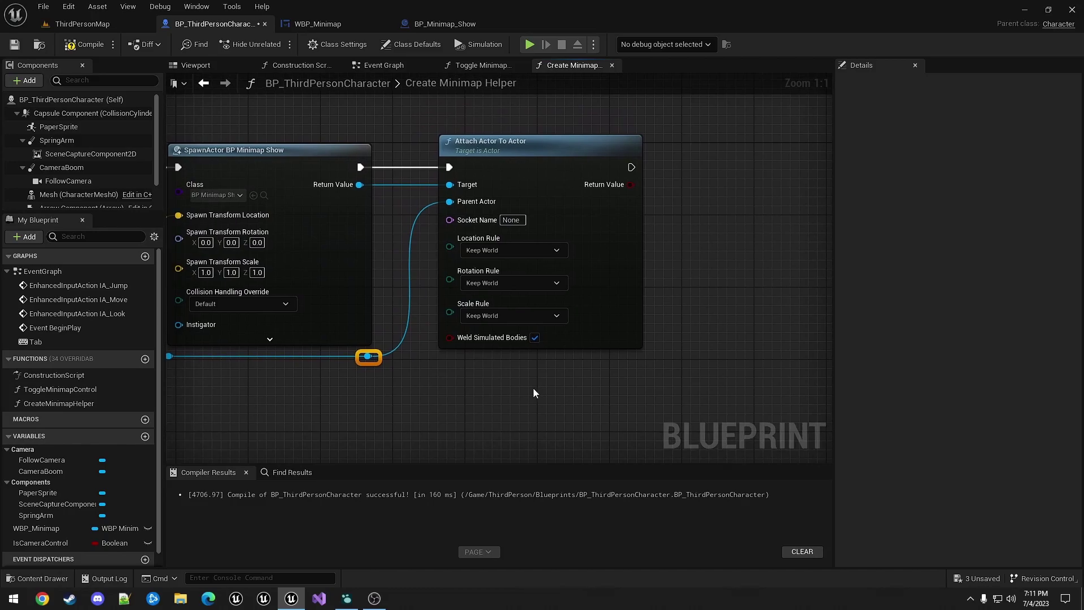
drag(370, 357, 536, 380)
text(get com)
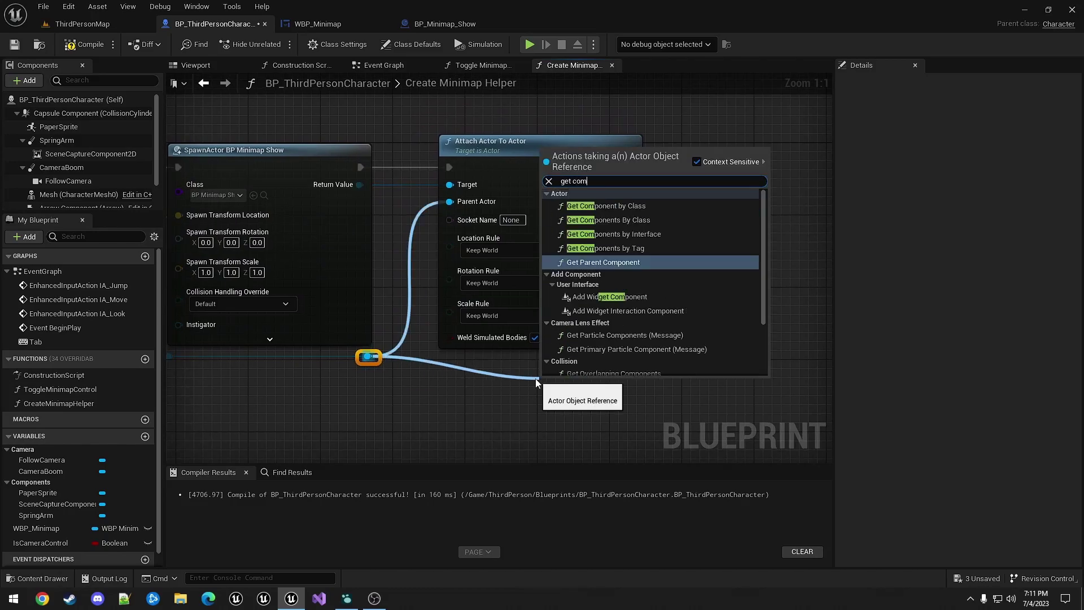
text(ponent by clas)
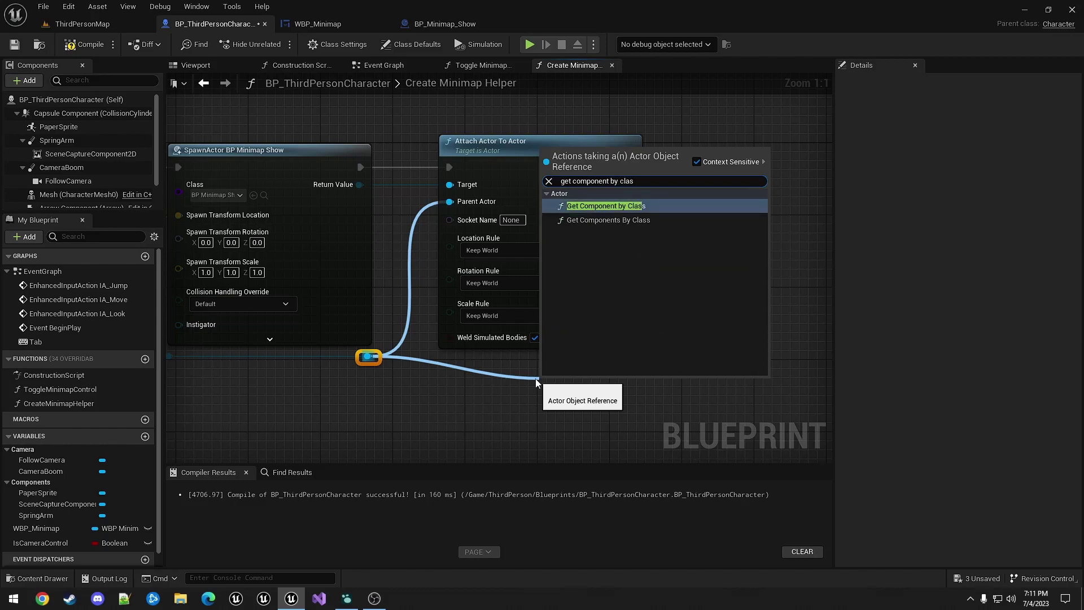
click(608, 221)
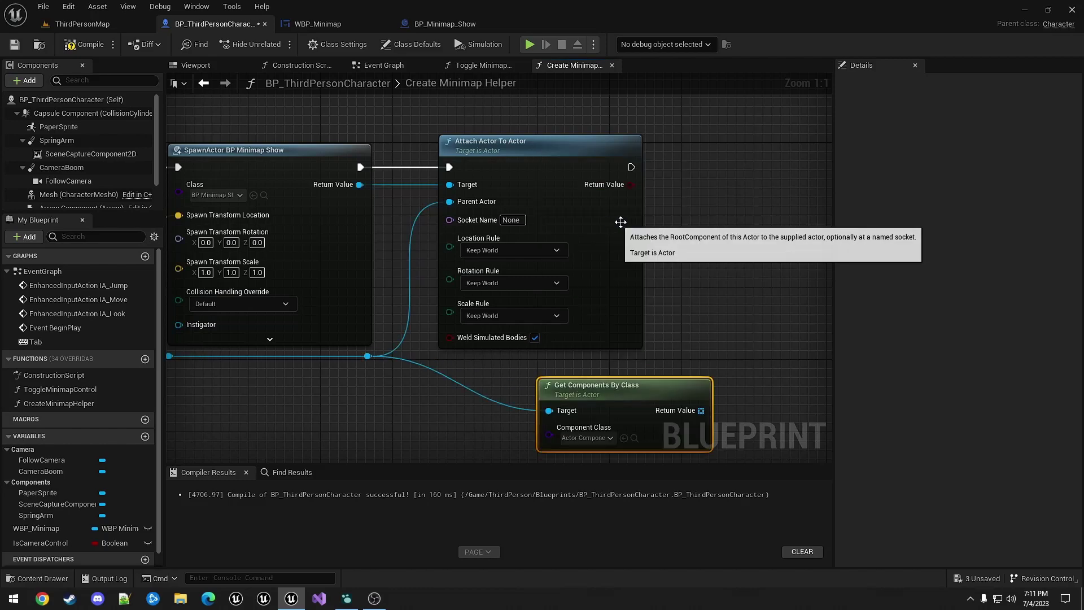
click(587, 438)
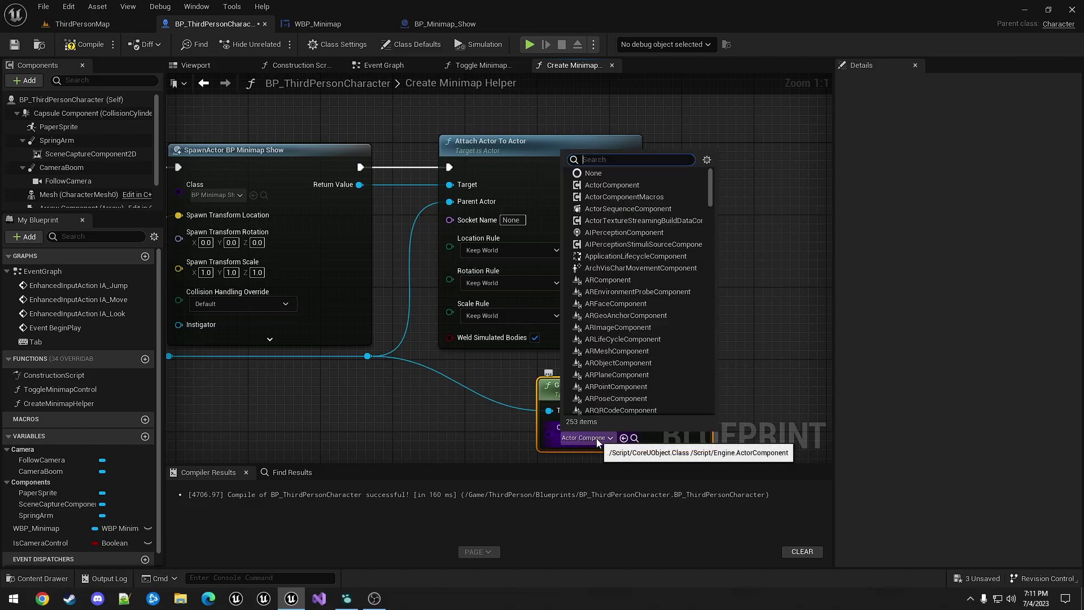
text(statis)
key(BackSpace)
text(c)
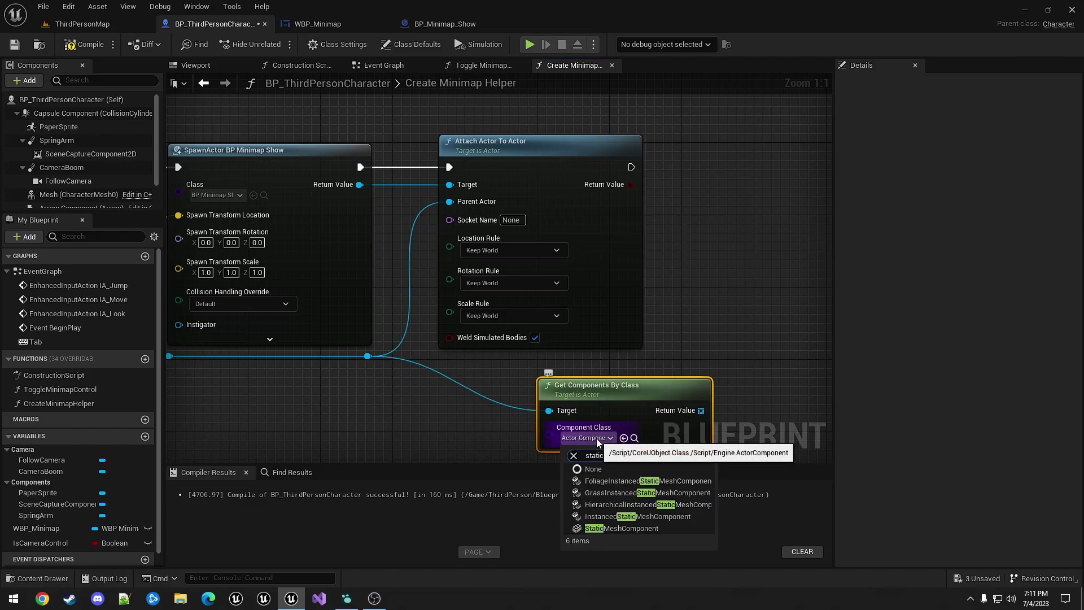
click(621, 528)
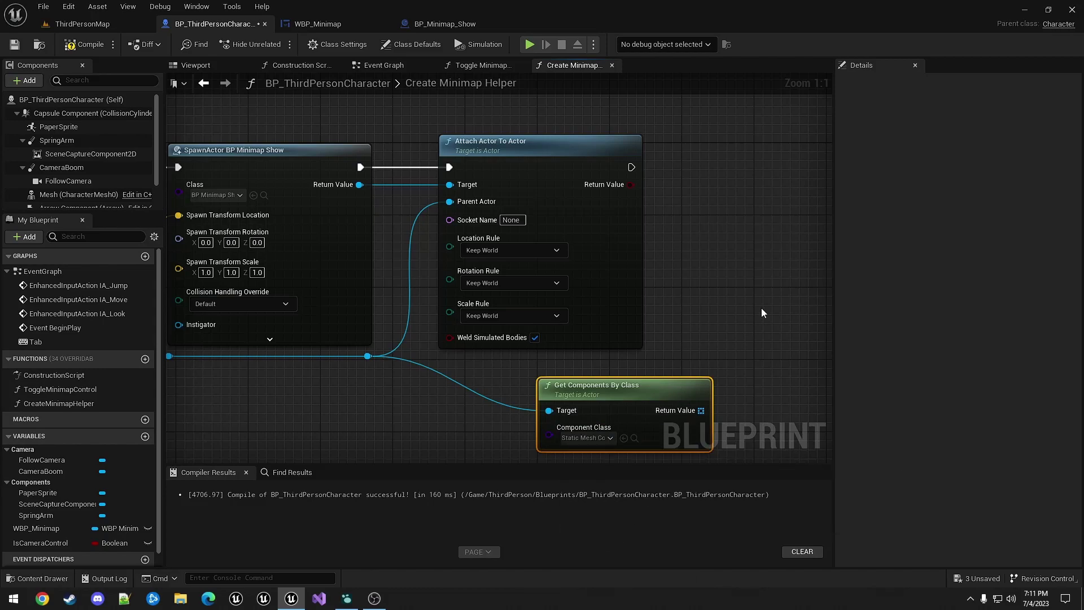
Add a Get (a copy) node at index 0 from the Return Value of Get Components By Class.
right_drag(761, 307, 676, 262)
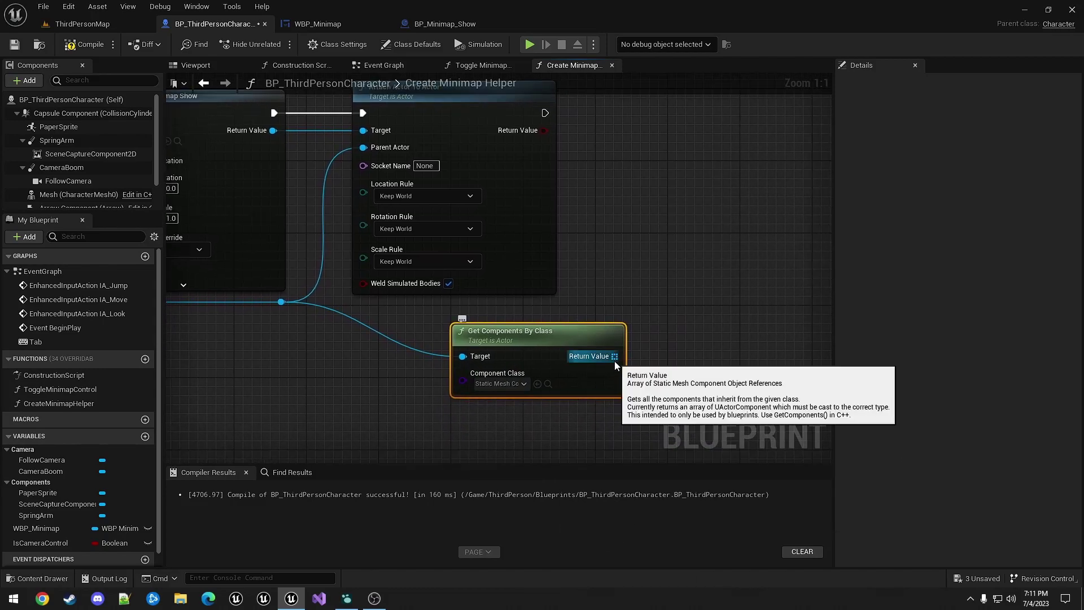
drag(615, 360, 692, 300)
text(get)
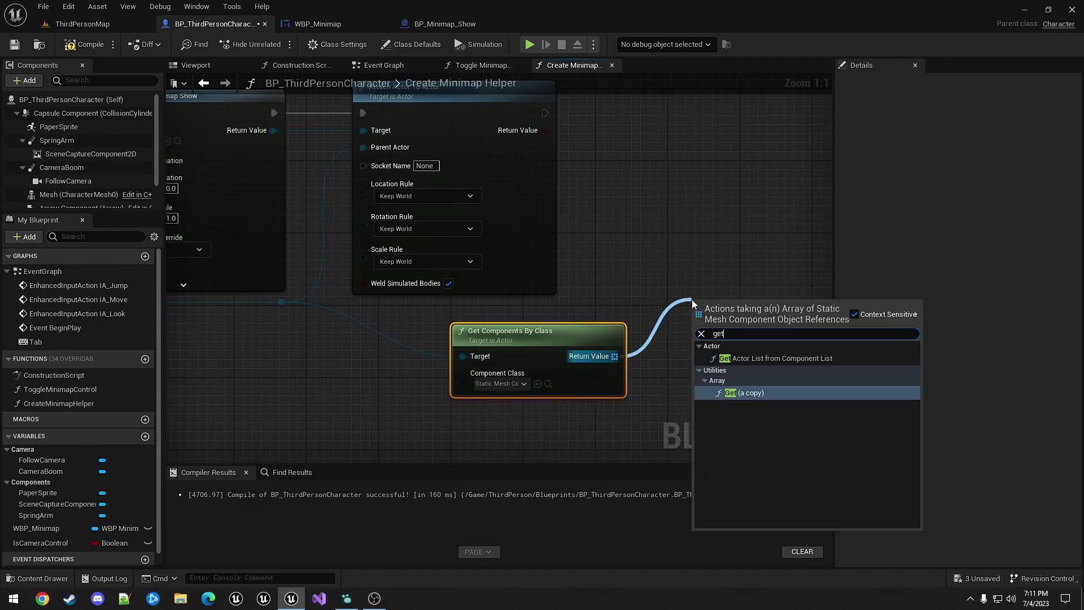
click(748, 389)
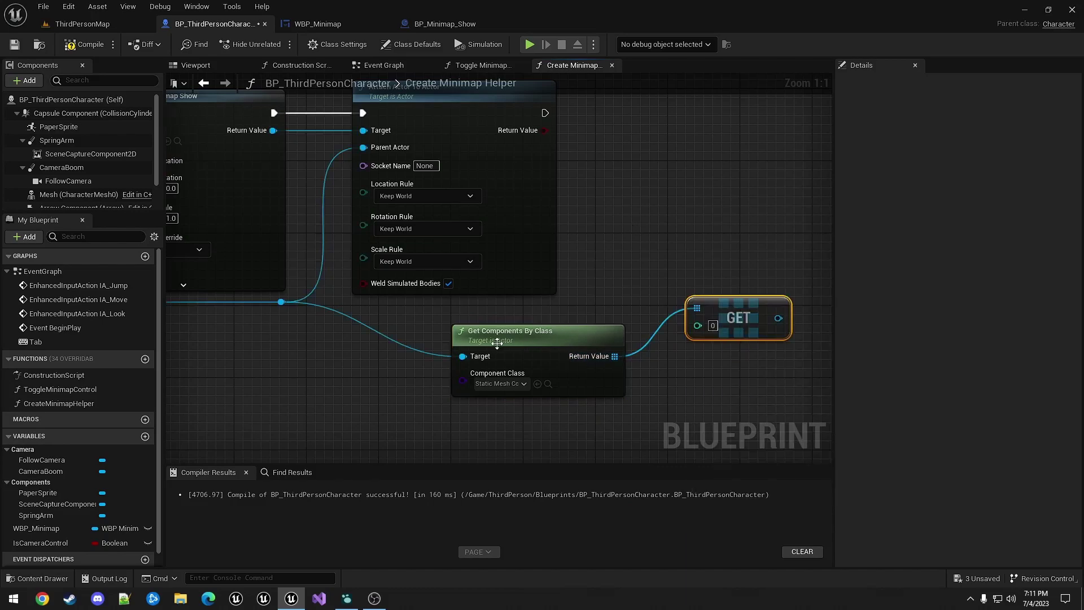
Add a Set Hidden in Scene Capture node for the Get element, with Value enabled, and execute it after Attach Actor To Actor.
right_drag(709, 261, 542, 254)
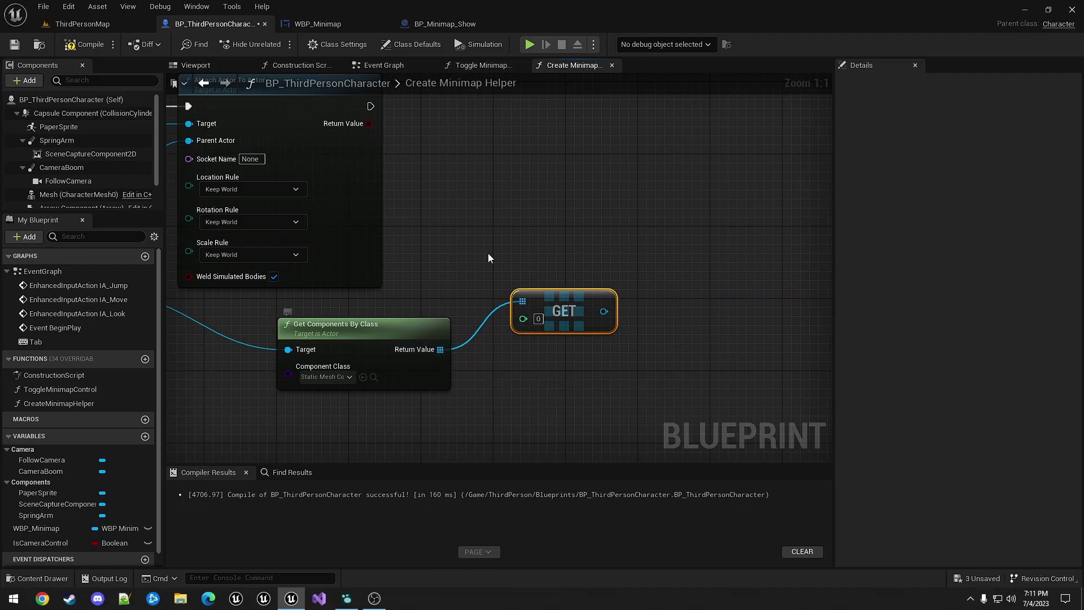
right_drag(477, 241, 479, 254)
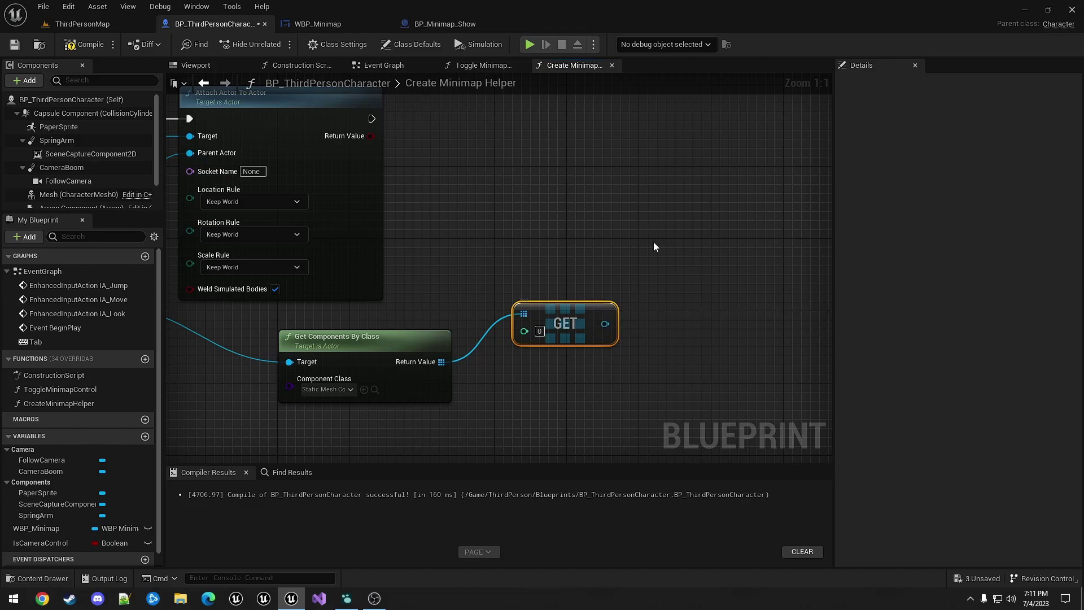
drag(604, 324, 670, 253)
text(set hini)
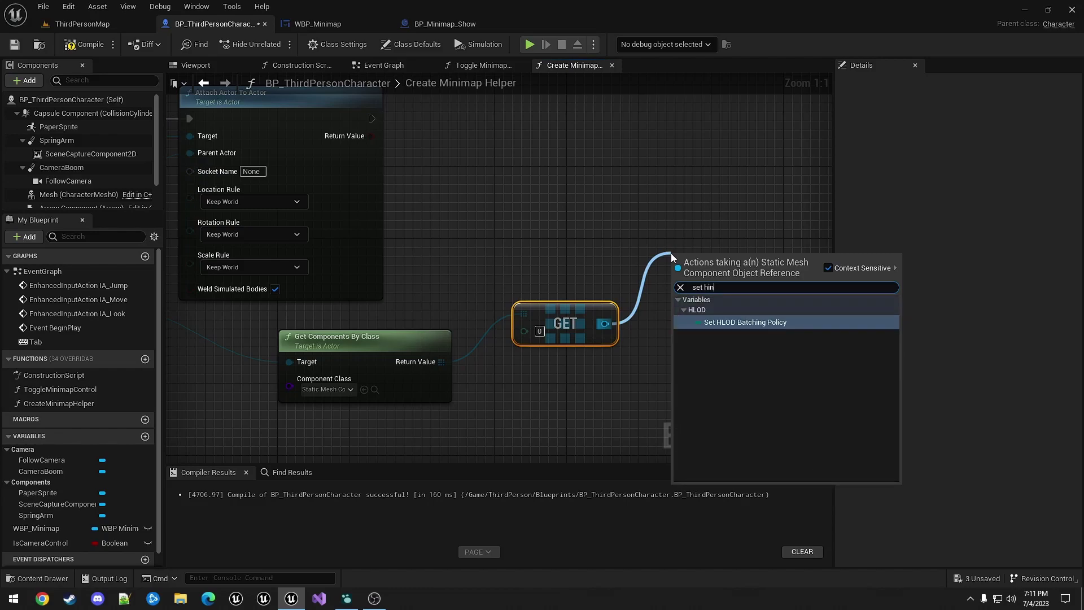
key(BackSpace)
key(BackSpace)
text(dden)
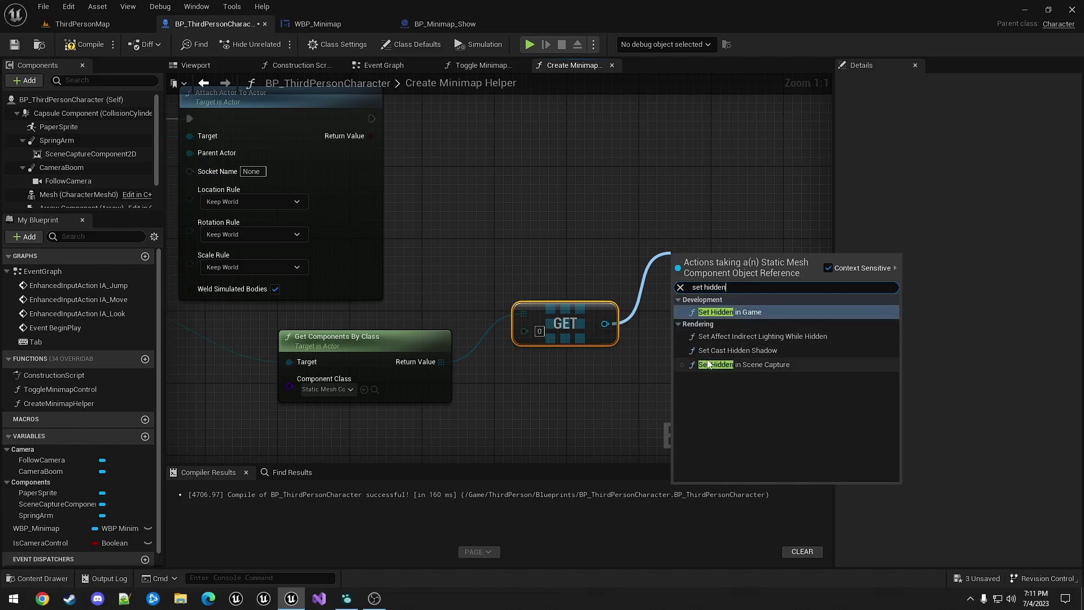
click(734, 364)
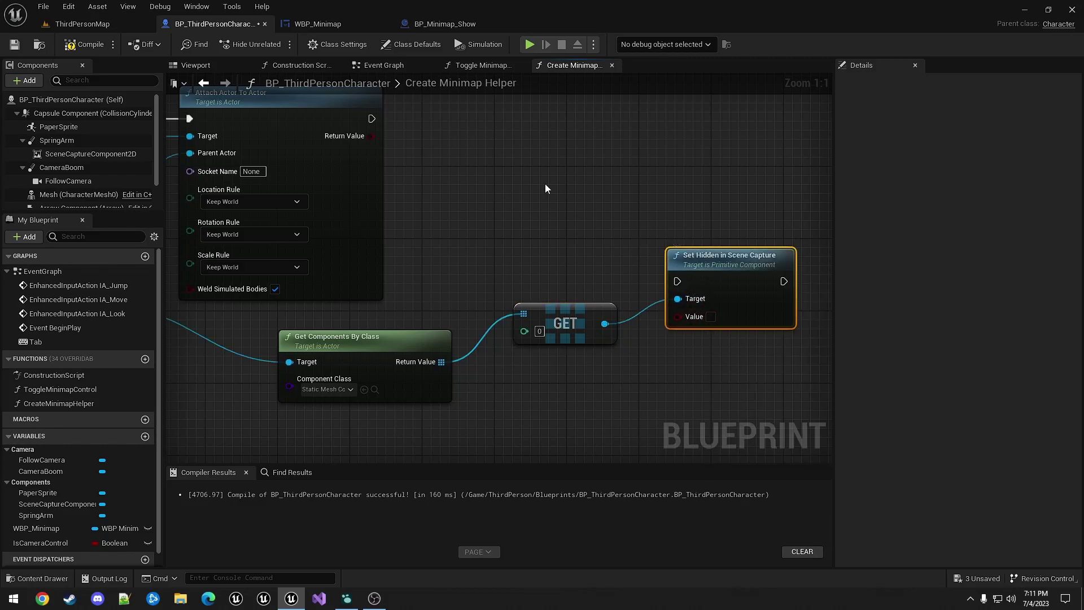
drag(372, 118, 677, 282)
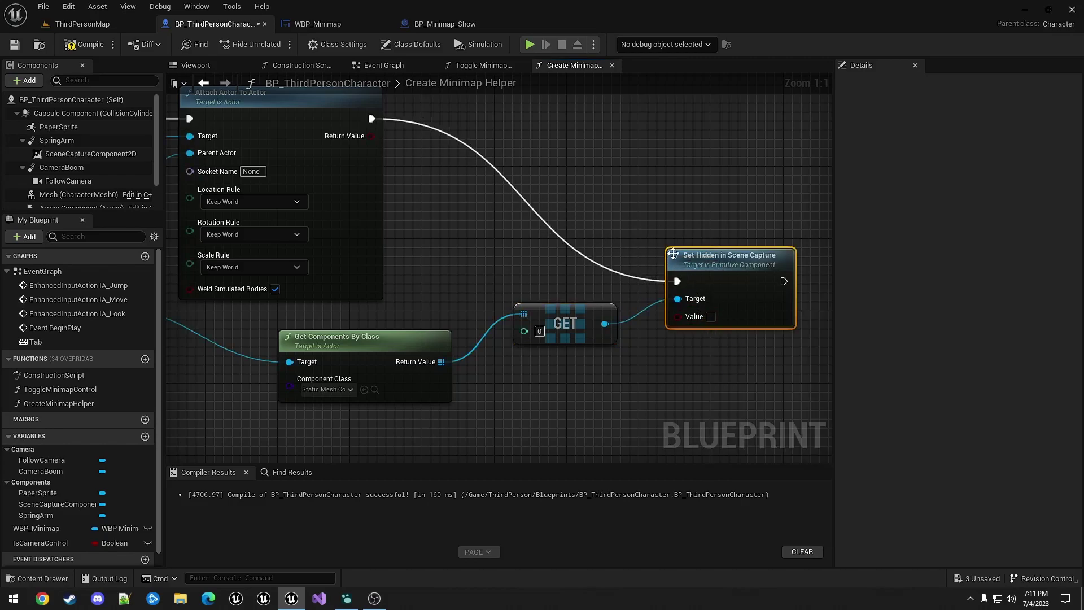
click(711, 317)
Group the Get, Get Components By Class and Set Hidden in Scene Capture nodes compactly, aligned with Attach Actor To Actor's execution line.
drag(590, 308, 635, 291)
drag(424, 341, 700, 342)
drag(604, 220, 711, 384)
drag(737, 272, 606, 100)
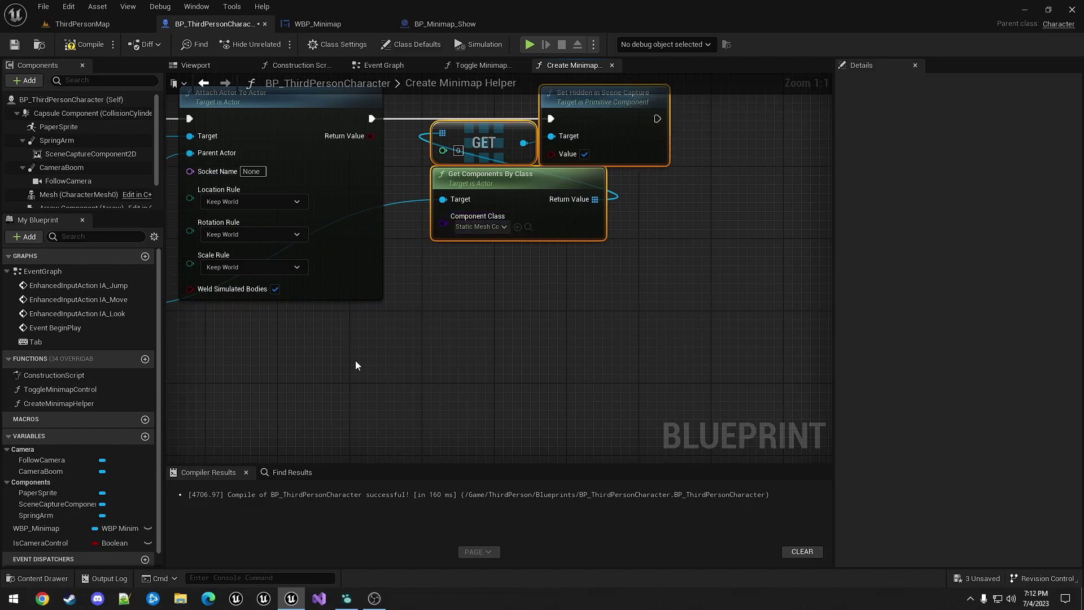
Route the Get Components By Class Target wire through a reroute node below Attach Actor To Actor and compile the blueprint.
right_drag(389, 264, 507, 286)
click(520, 222)
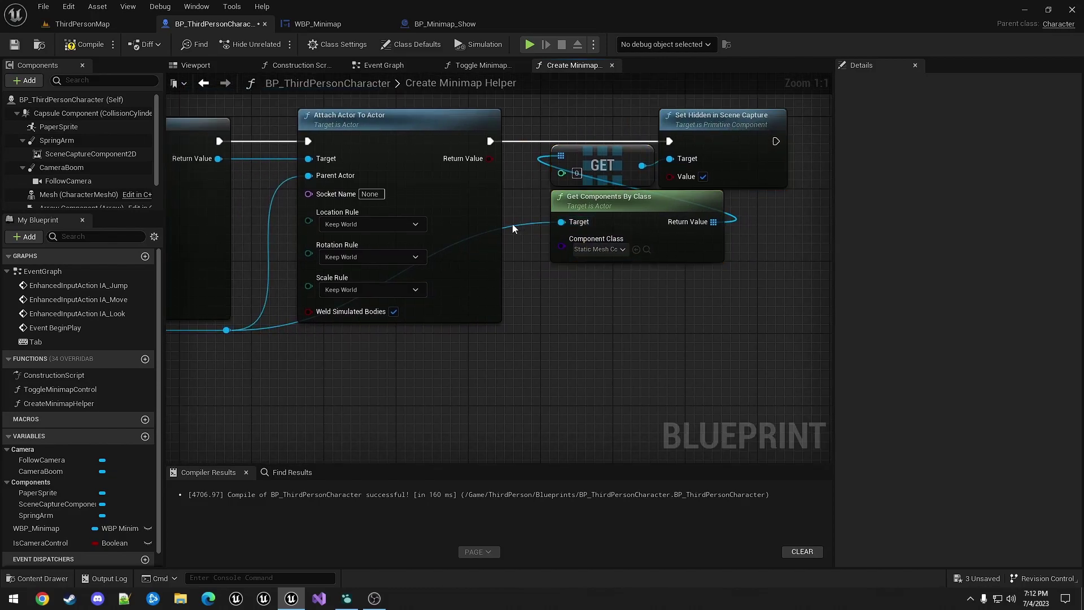
double_click(508, 226)
drag(507, 226, 496, 336)
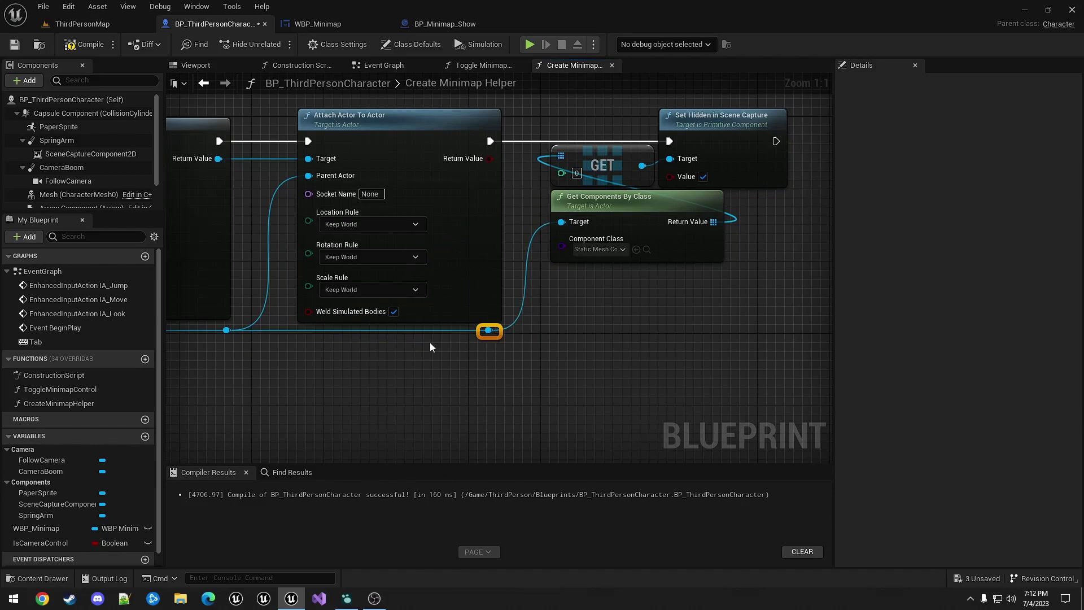
click(85, 45)
Play-test ThirdPersonMap, running the character towards the blue cubes to check how they appear on the minimap.
click(89, 25)
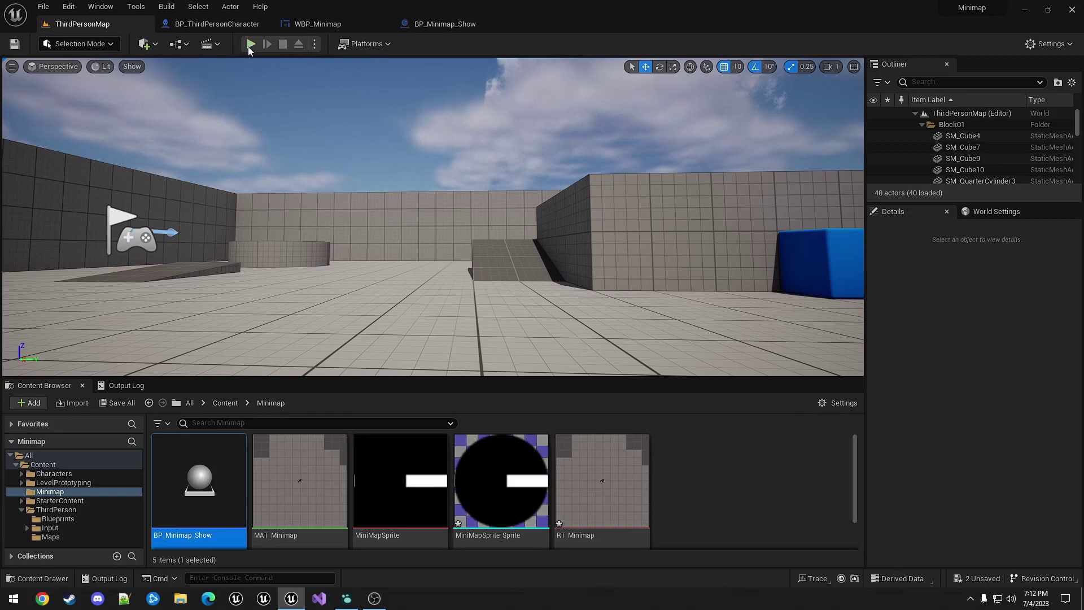
key(alt+p)
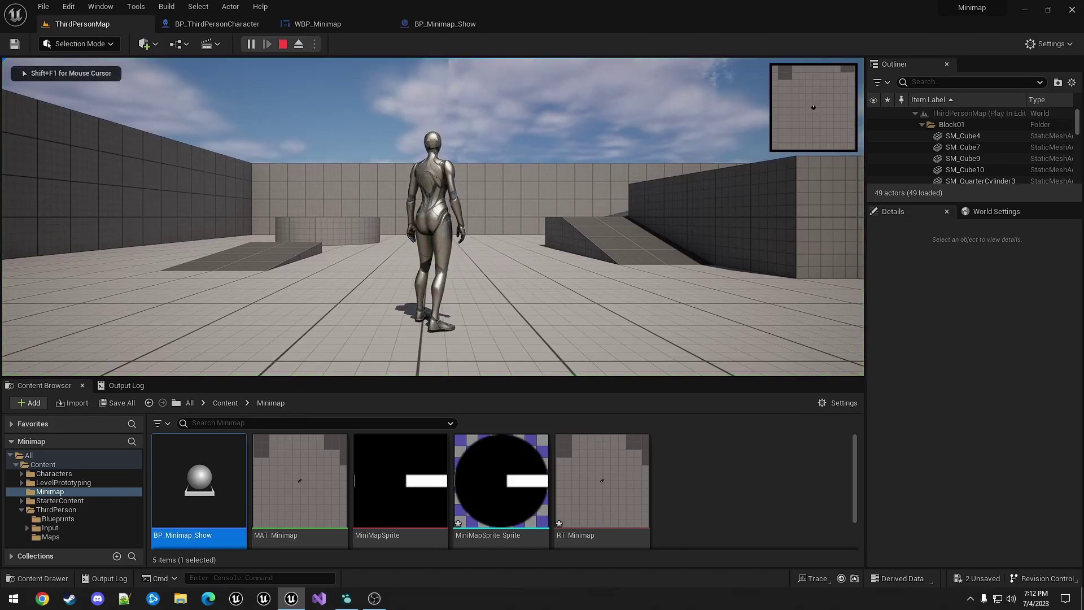
key(d)
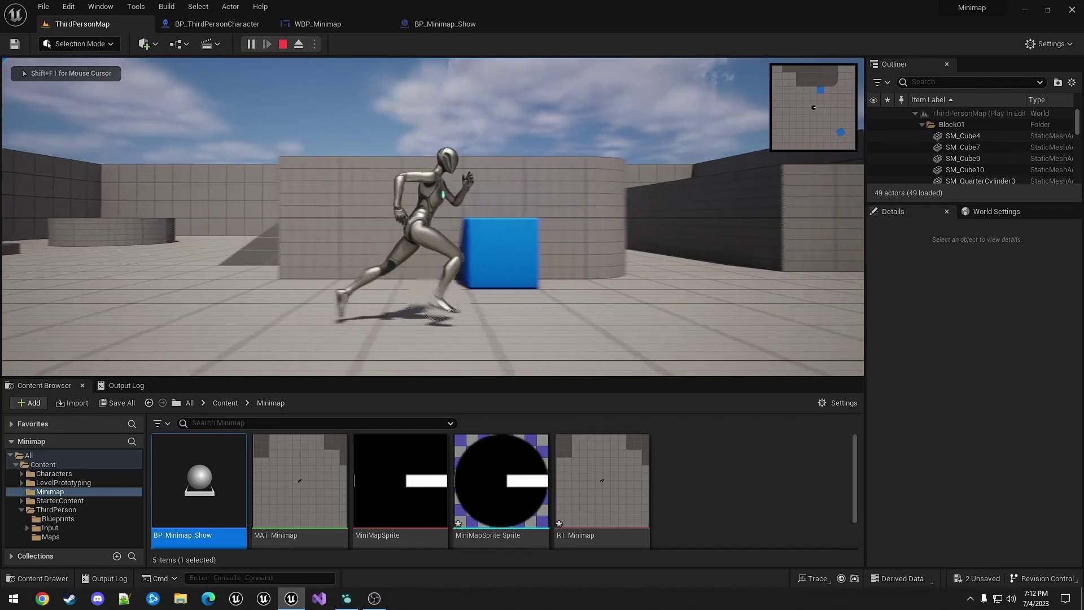
key(s)
key(s)
key(w)
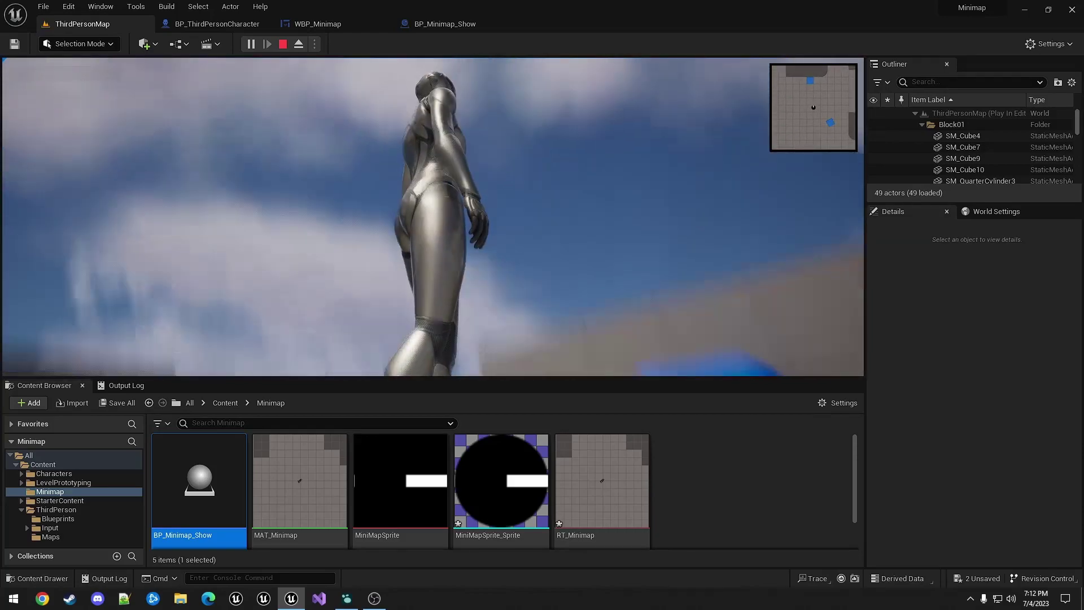
key(Escape)
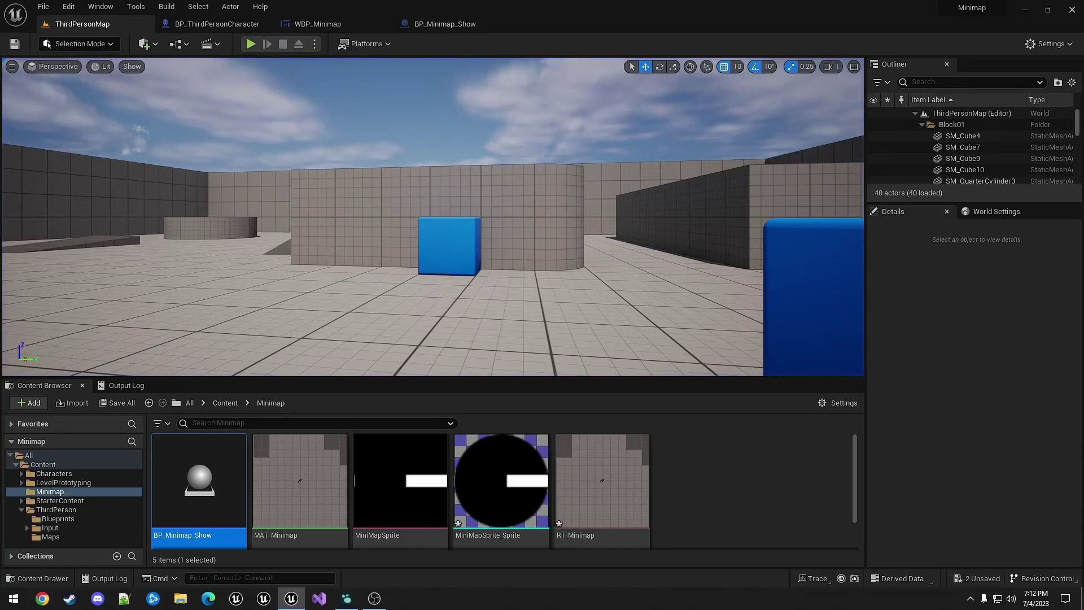
Add the actor tag Minimap.Show to the small blue SM_ChamferCube in the level.
click(441, 254)
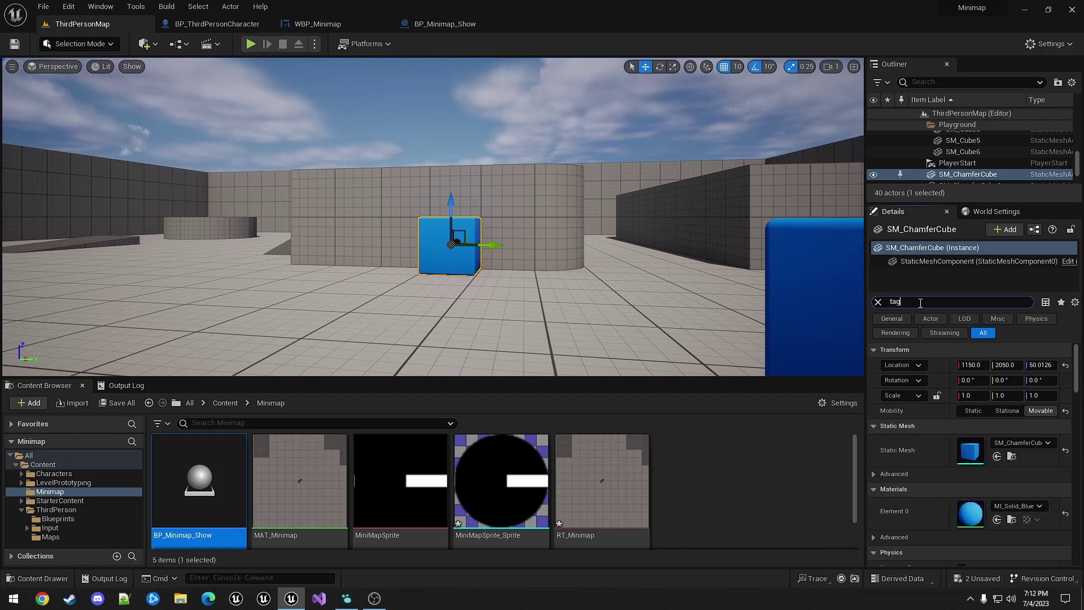
click(1031, 411)
click(982, 427)
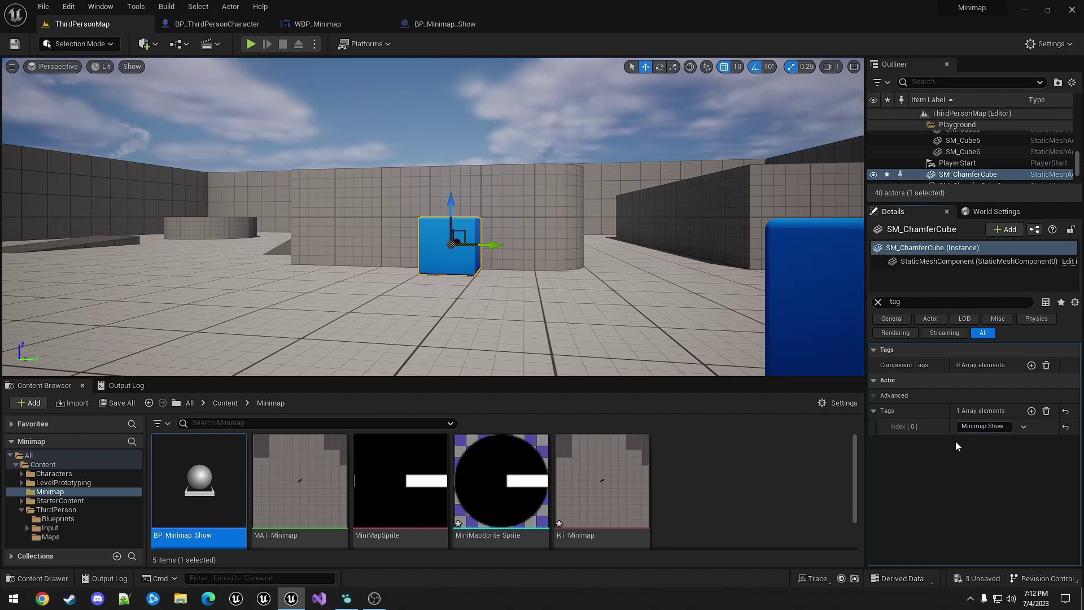
Play-test the level to check the newly tagged cube on the minimap, and stop the session.
click(250, 44)
key(d)
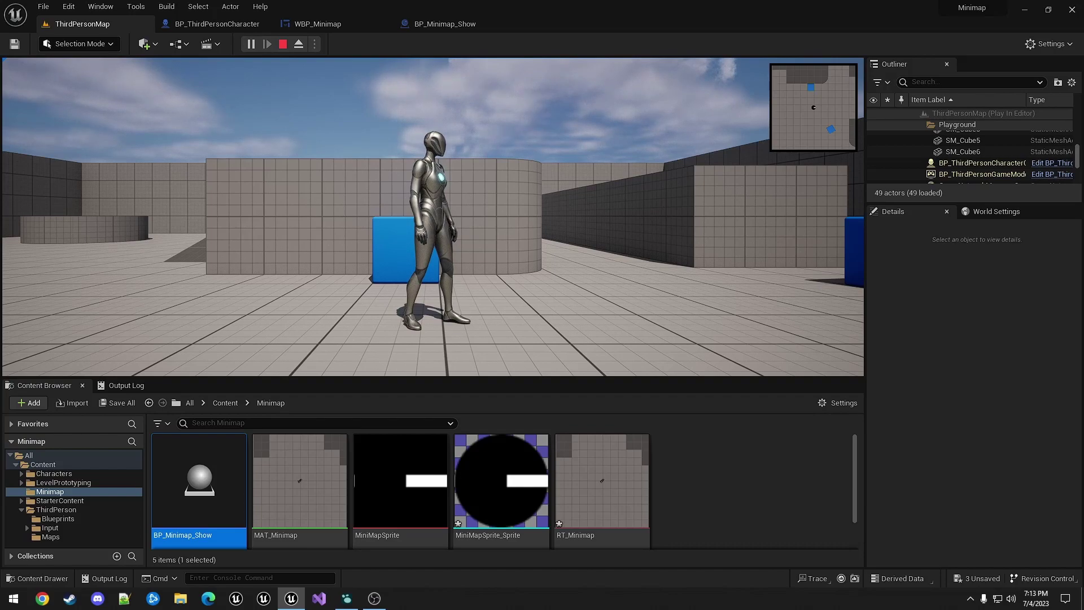
key(Escape)
Call Create Minimap Helper after Add to Viewport in BP_ThirdPersonCharacter's Event Graph and compile.
click(215, 24)
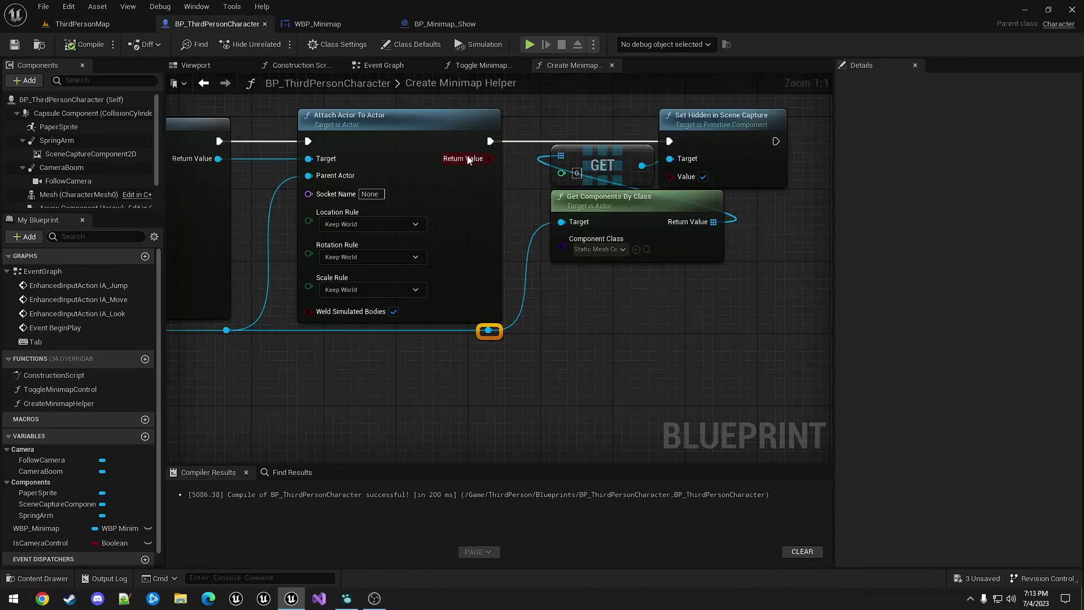
right_drag(536, 125, 784, 159)
right_drag(389, 118, 649, 125)
right_drag(373, 134, 639, 141)
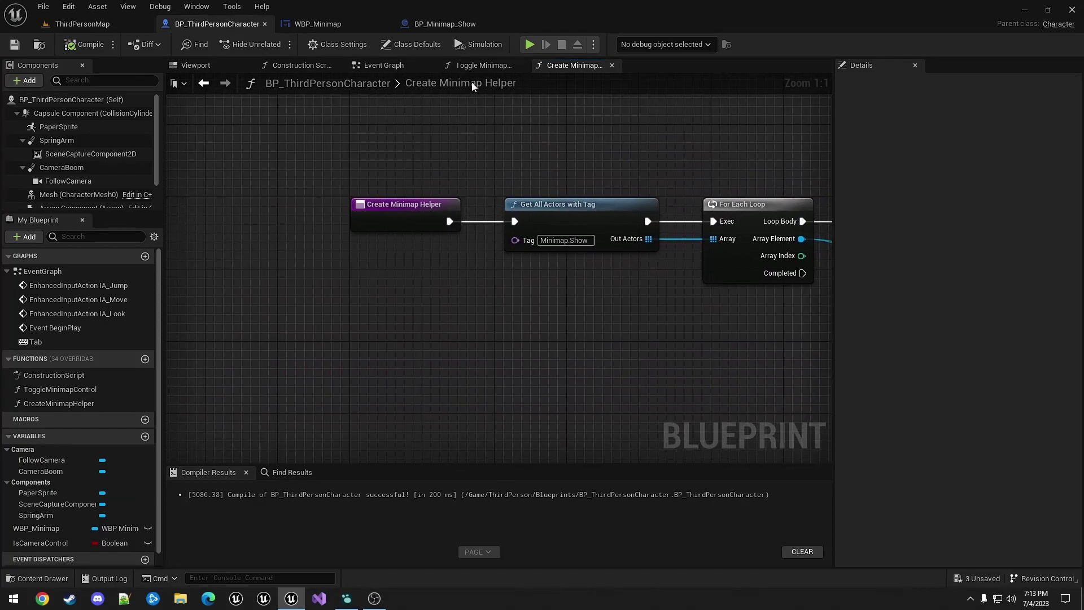
click(386, 66)
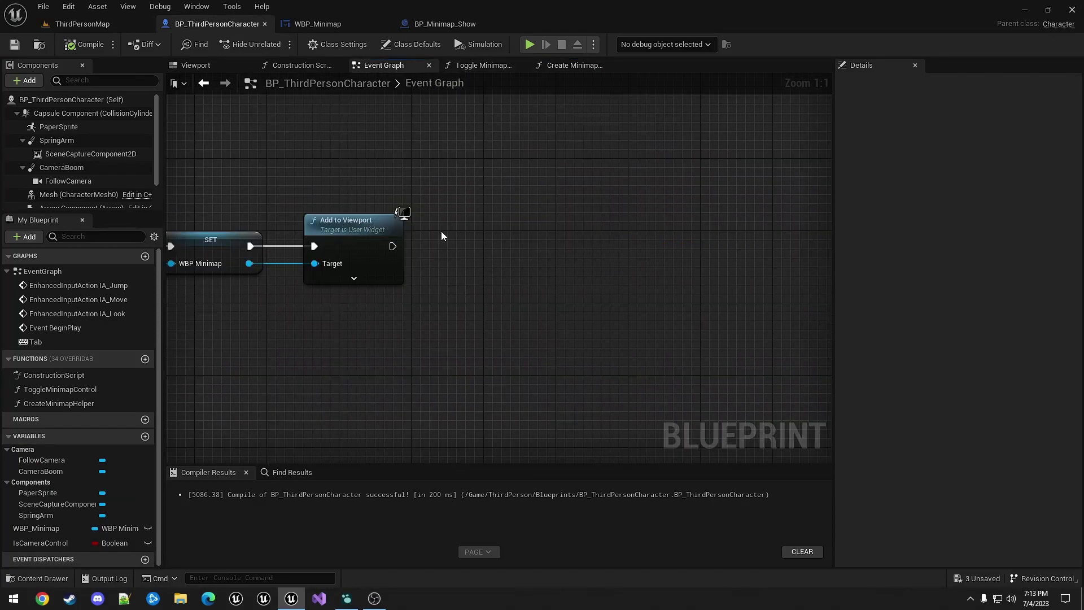
drag(59, 403, 393, 252)
click(86, 45)
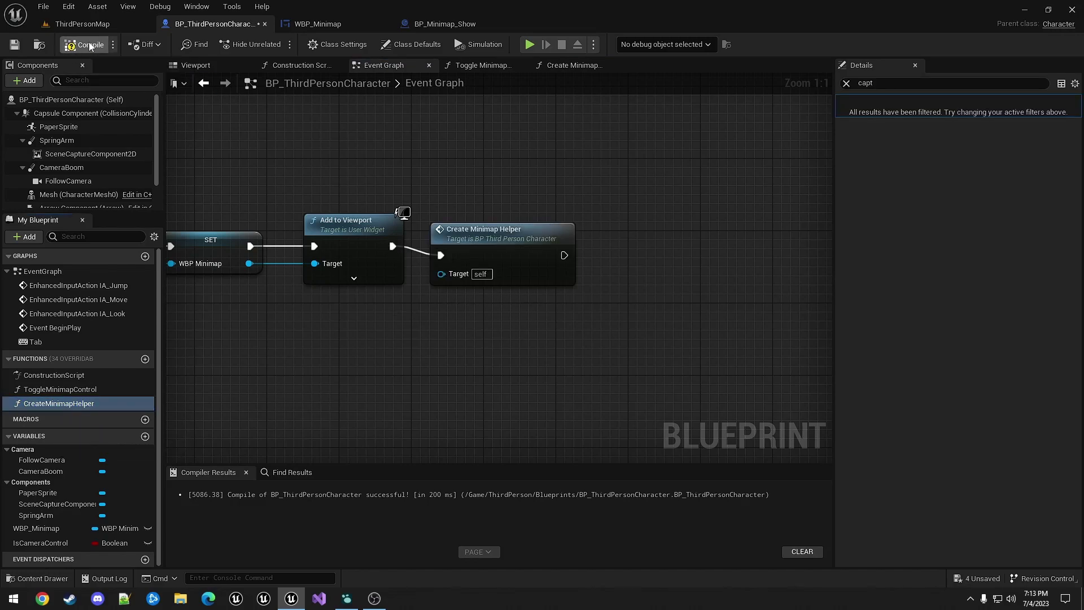
Play-test ThirdPersonMap with the helper called, comparing the tagged and untagged cubes on the minimap.
click(87, 23)
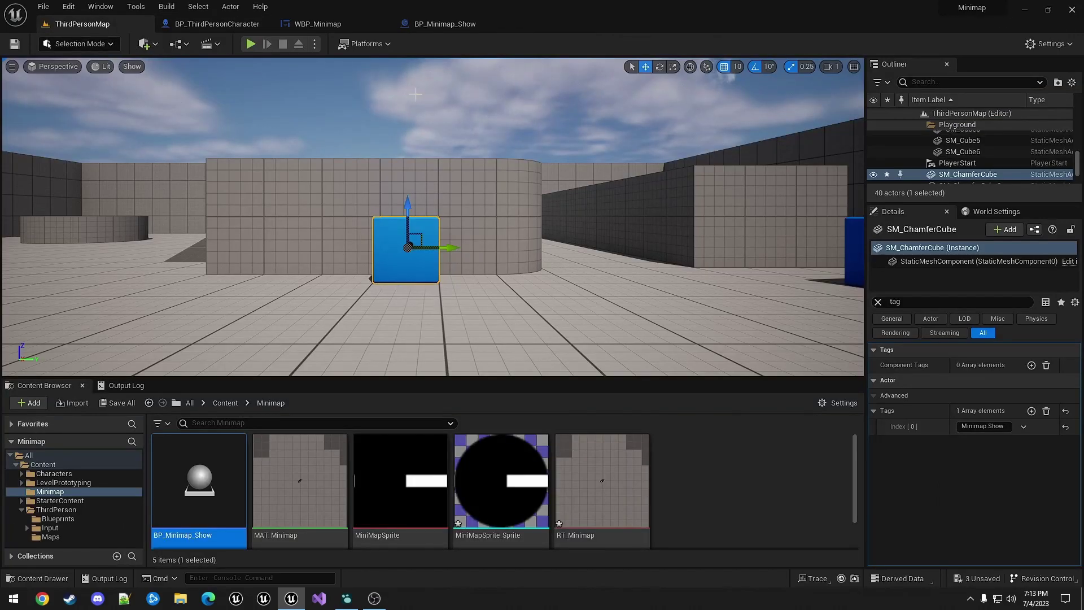
click(250, 44)
key(d)
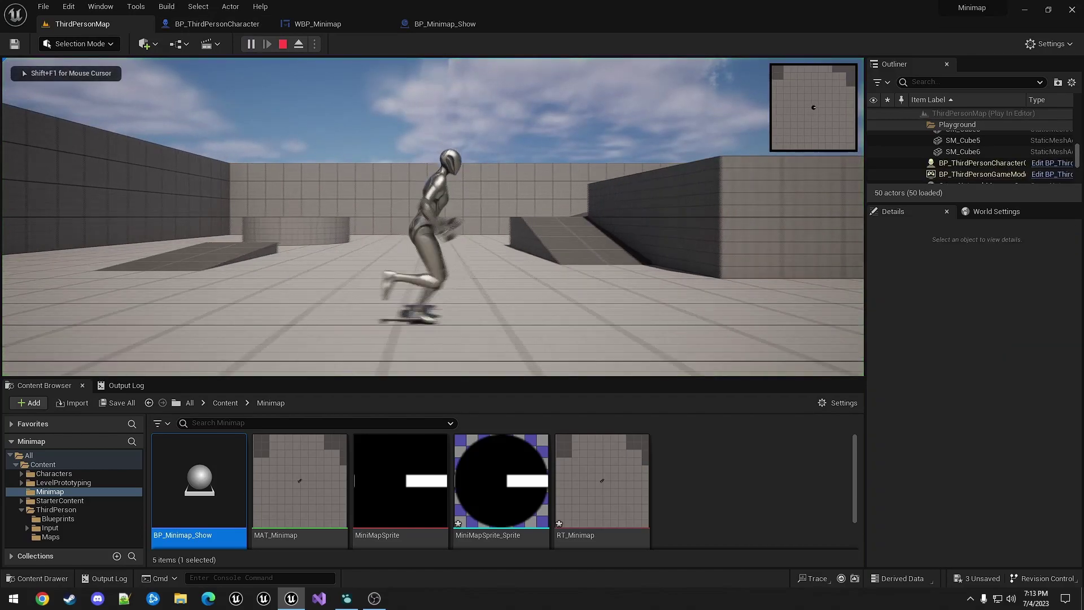
key(s)
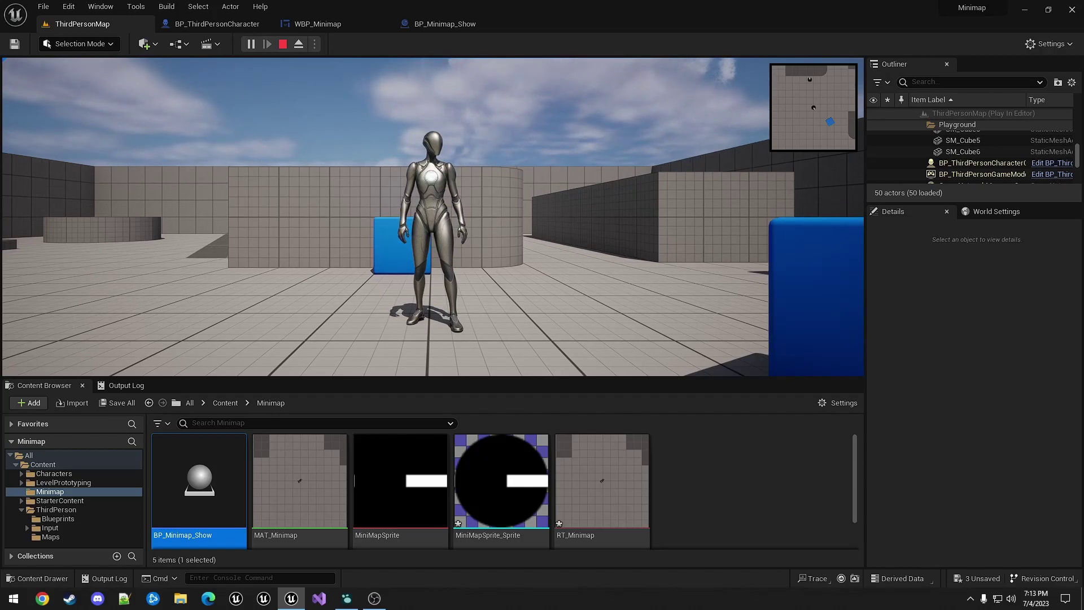
key(Escape)
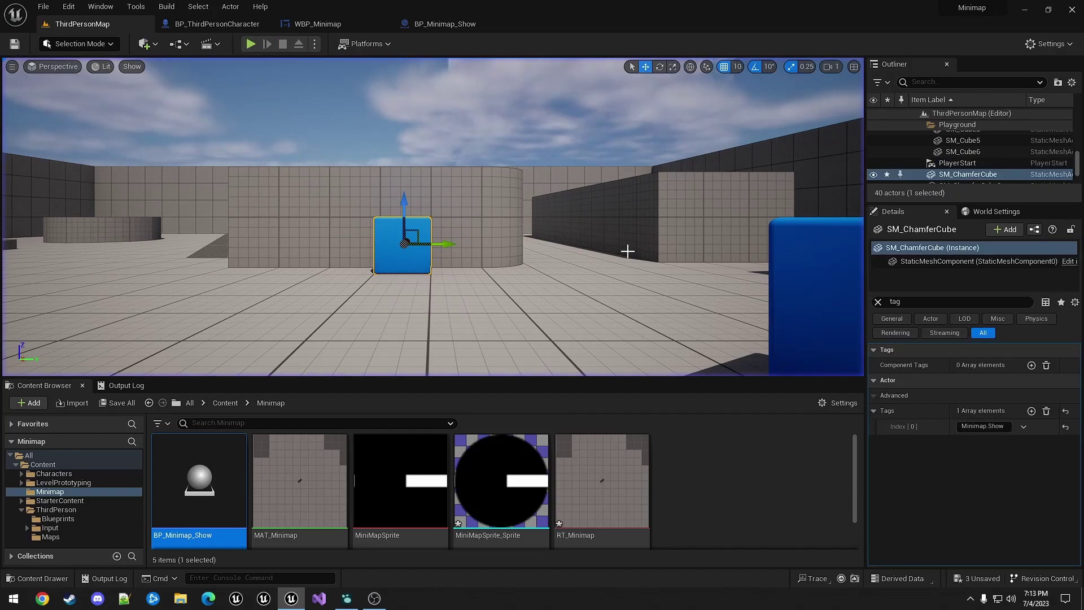
Delete the PaperSprite component from BP_ThirdPersonCharacter and compile the blueprint.
click(219, 25)
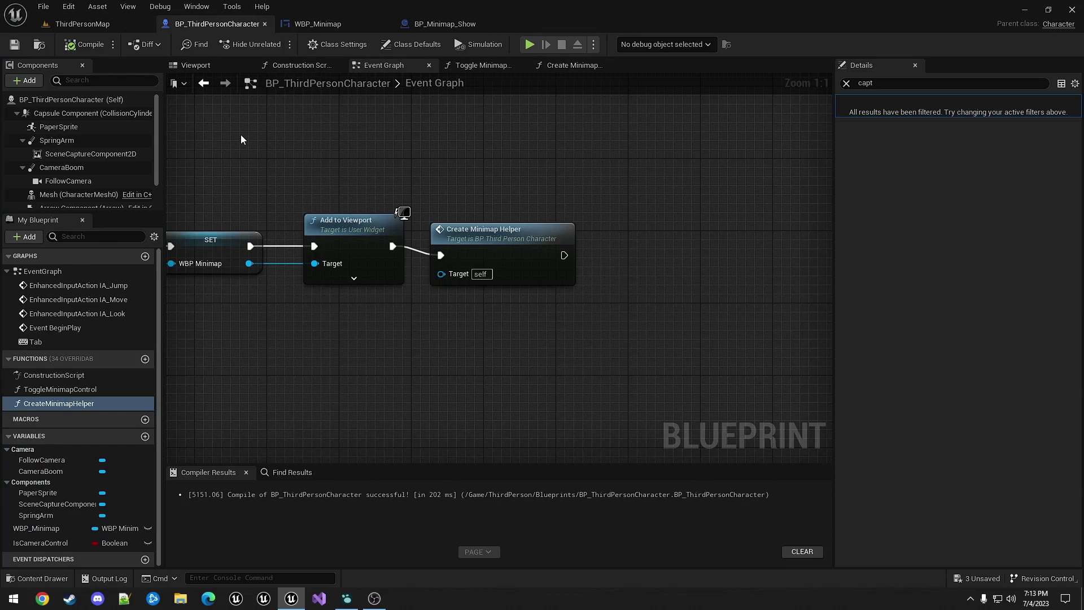
click(62, 128)
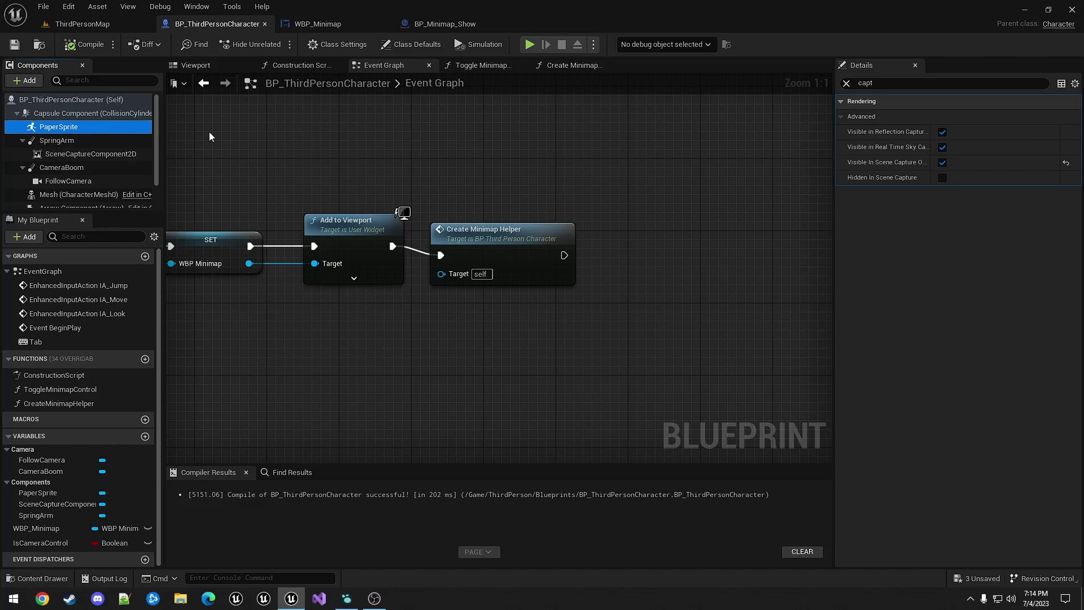
key(Delete)
click(93, 45)
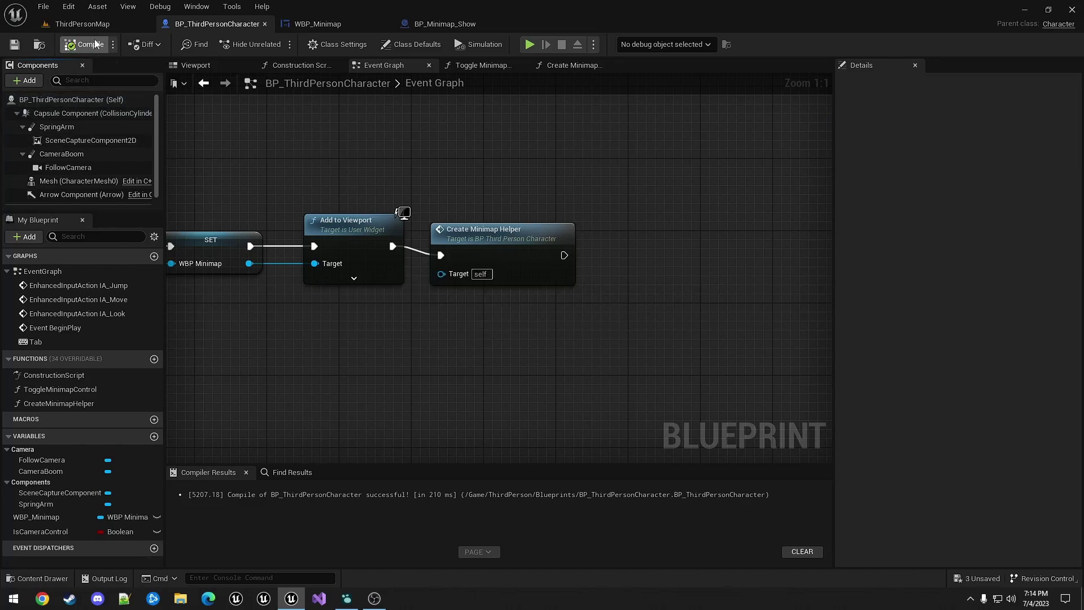
Play-test the level to check the minimap without the character's own PaperSprite component.
click(82, 23)
click(251, 46)
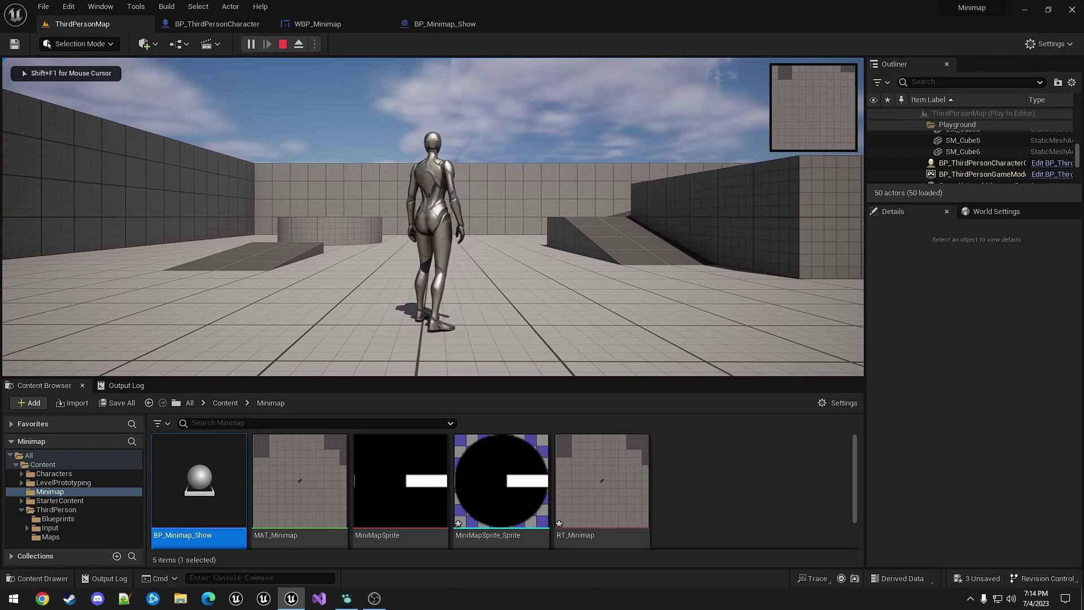
key(Escape)
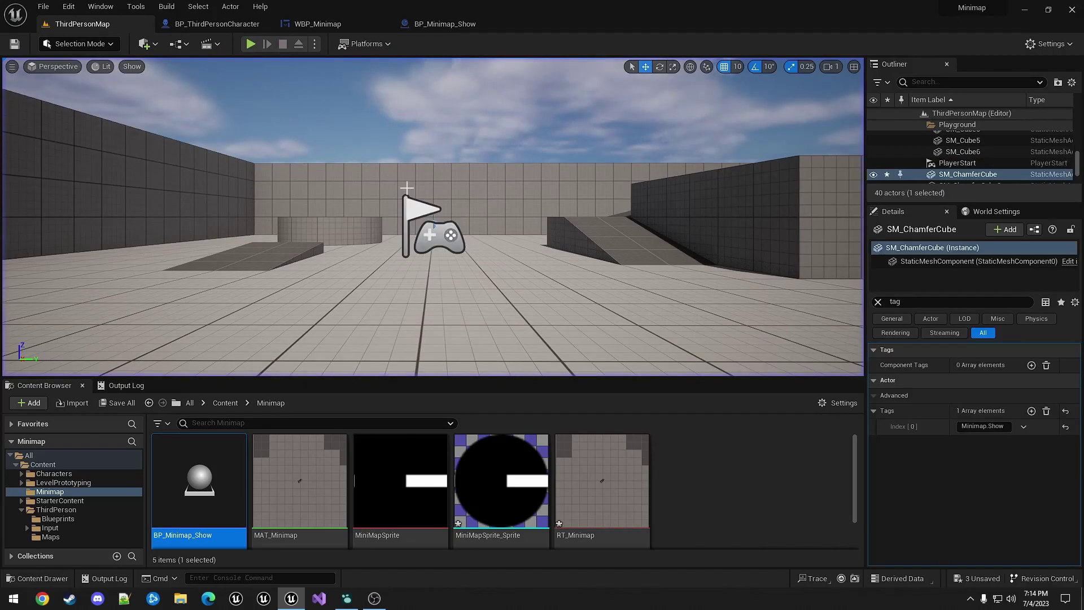
Add the actor tag Minimap.Show to BP_ThirdPersonCharacter's class defaults and compile the blueprint.
click(208, 24)
click(55, 100)
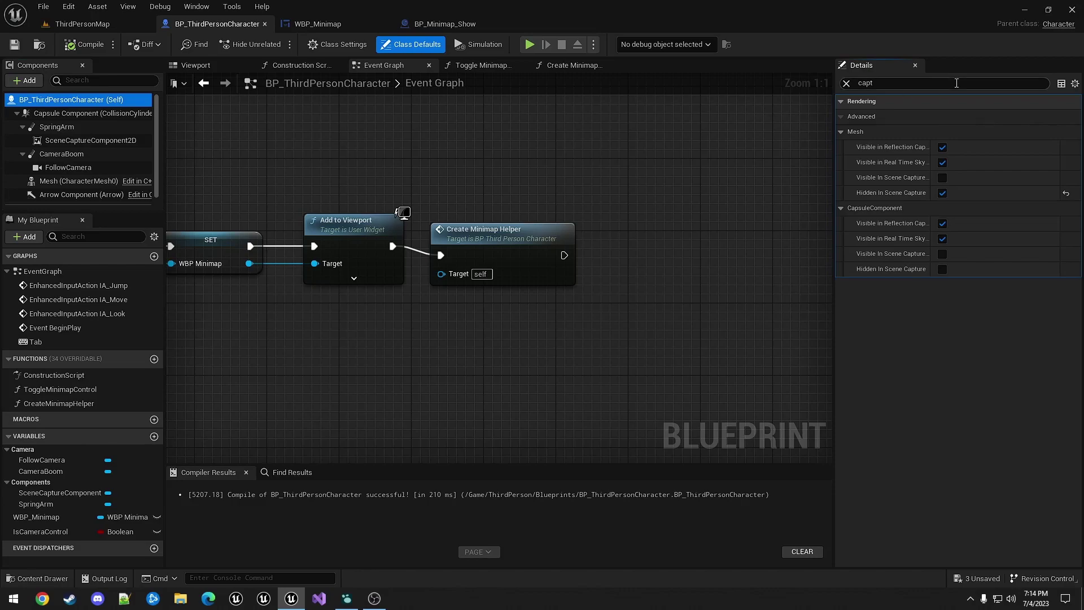
double_click(906, 83)
text(tag)
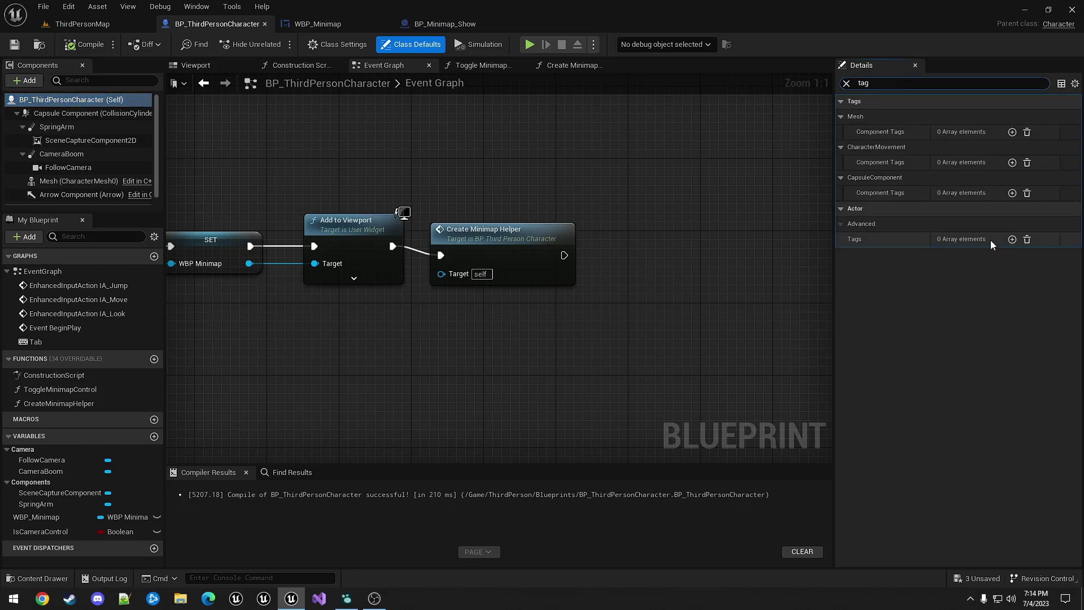
click(1012, 240)
click(966, 255)
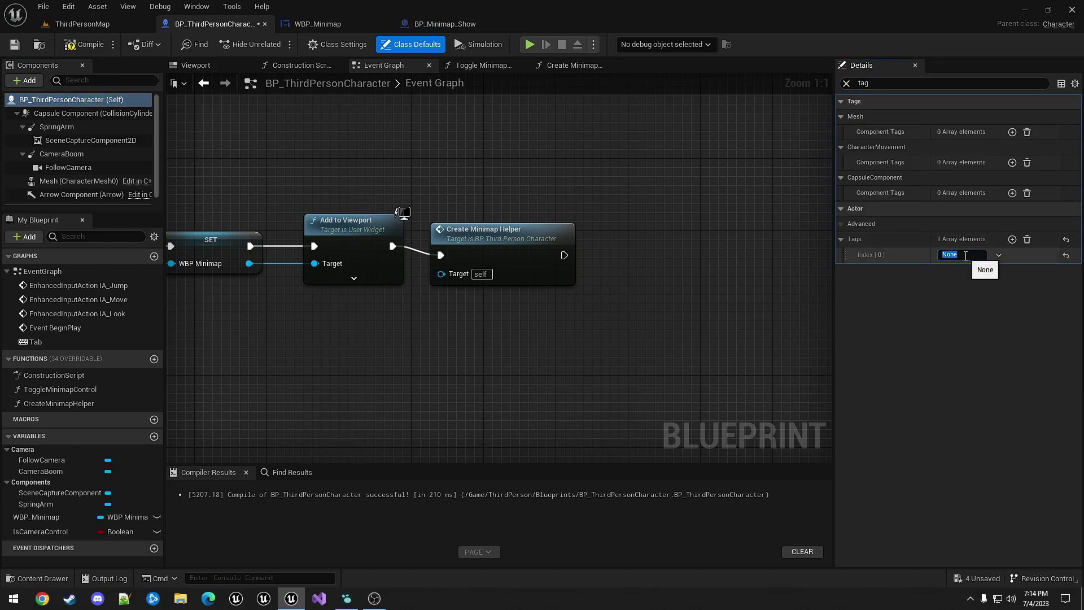
text(Minimap Show)
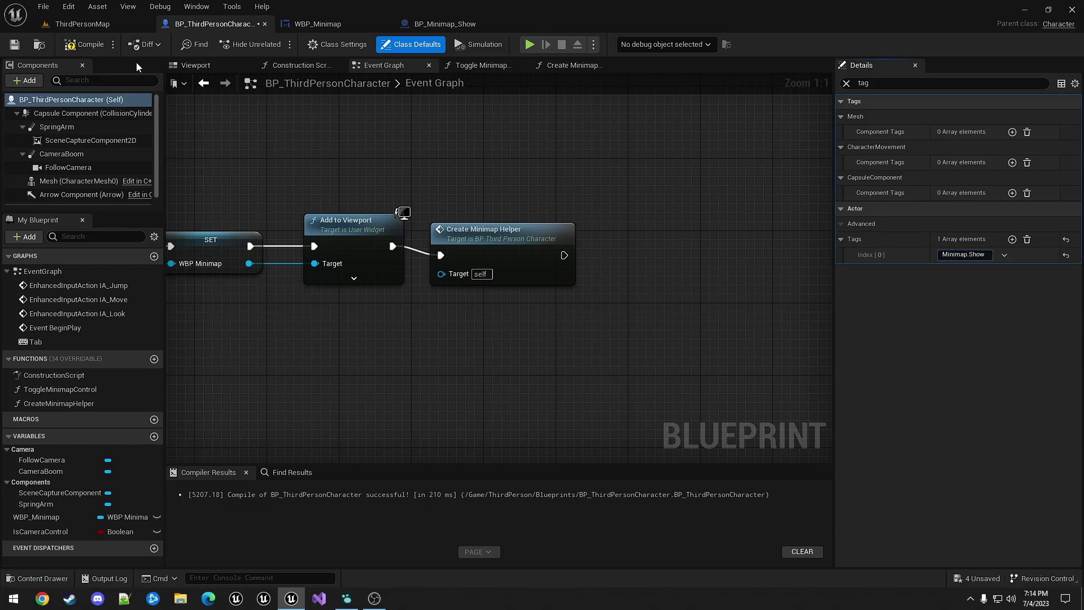
click(89, 45)
Play-test ThirdPersonMap to check the tagged character's marker on the minimap.
click(82, 24)
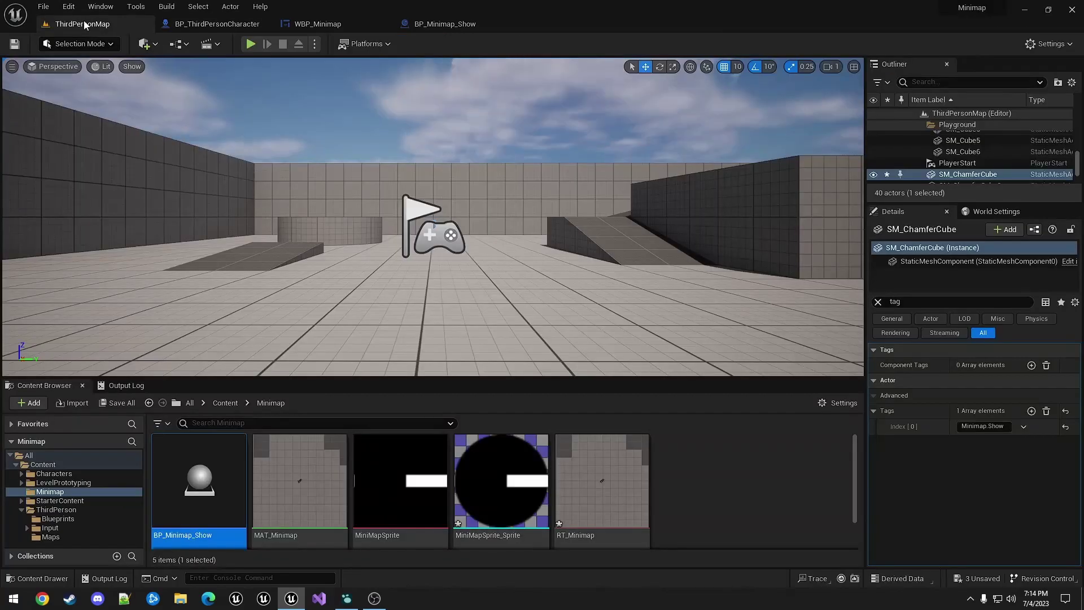
click(250, 44)
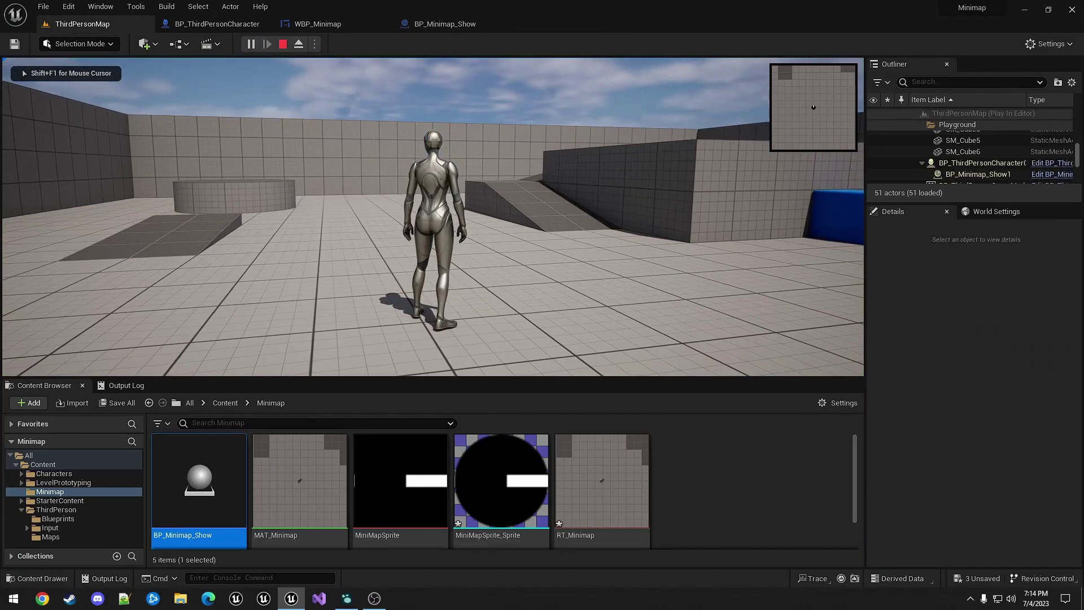